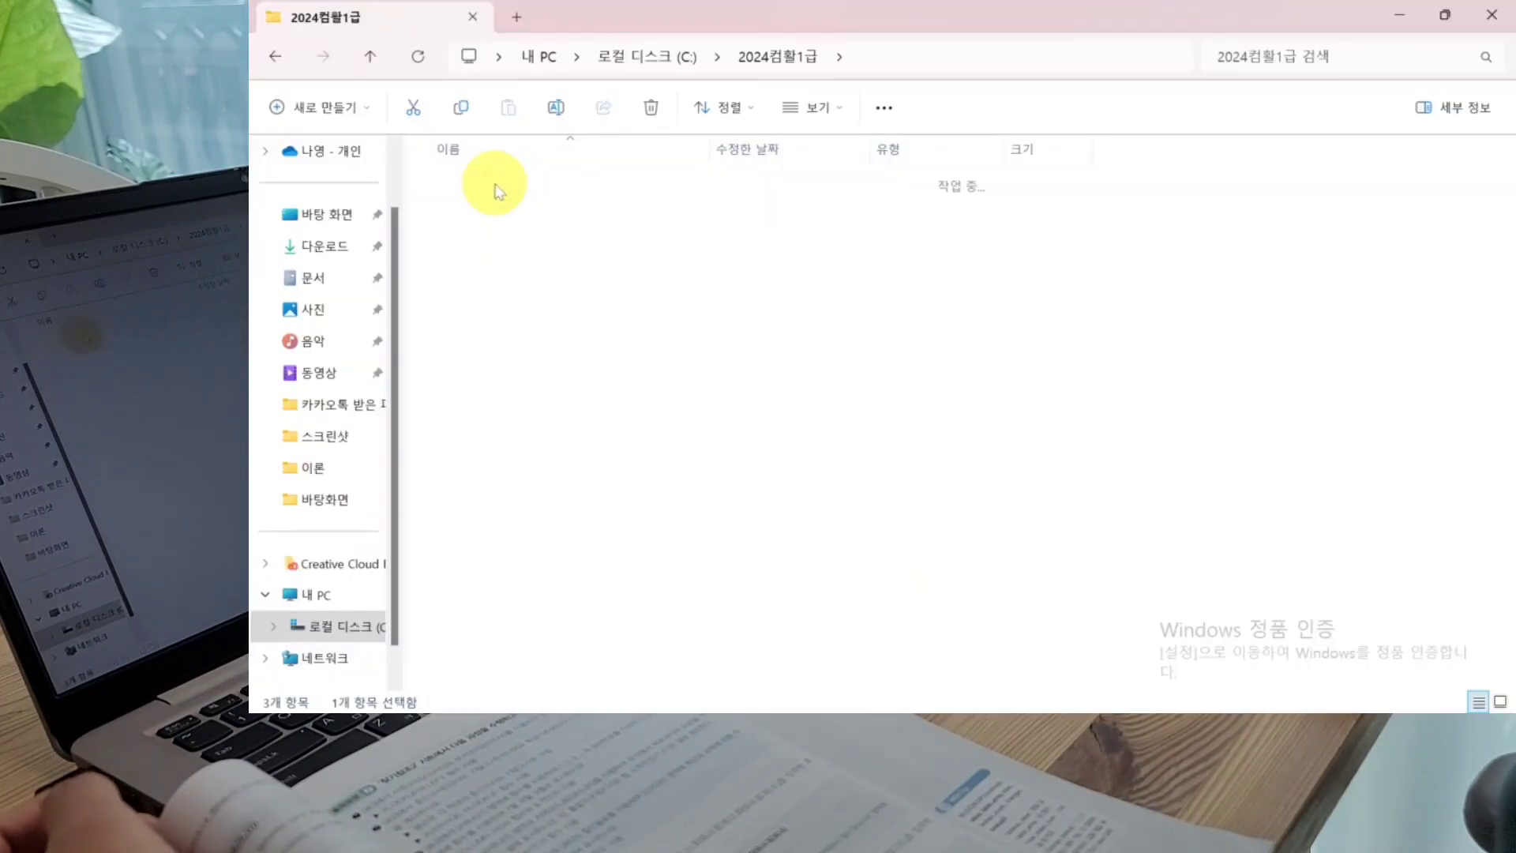
Step: Open the workbook 06계산작업.xlsm from the 이론 folder inside 1권_스프레드시트
double_click(490, 184)
double_click(456, 249)
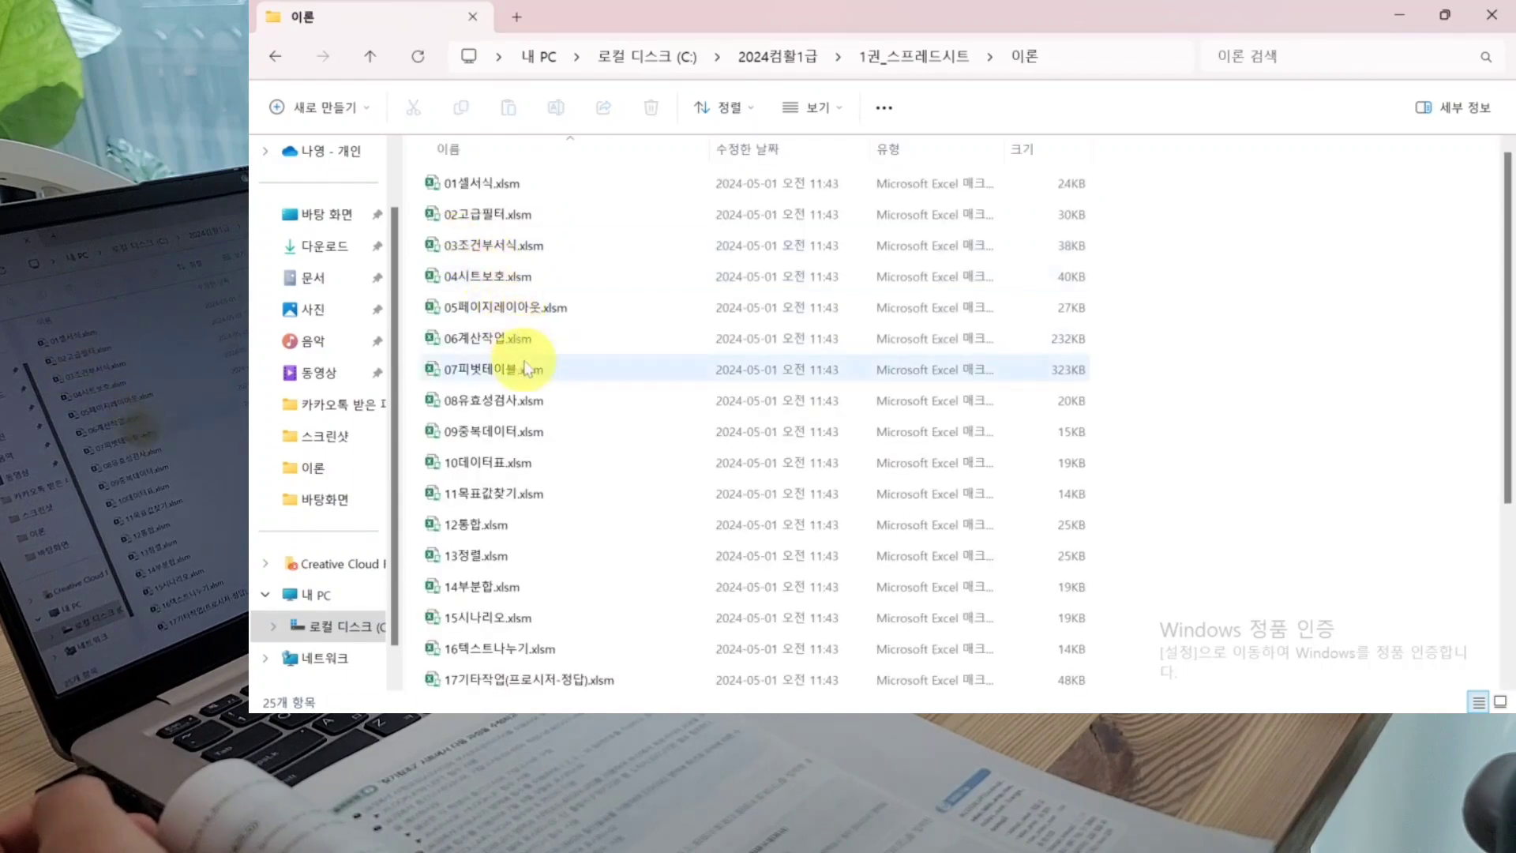
double_click(560, 340)
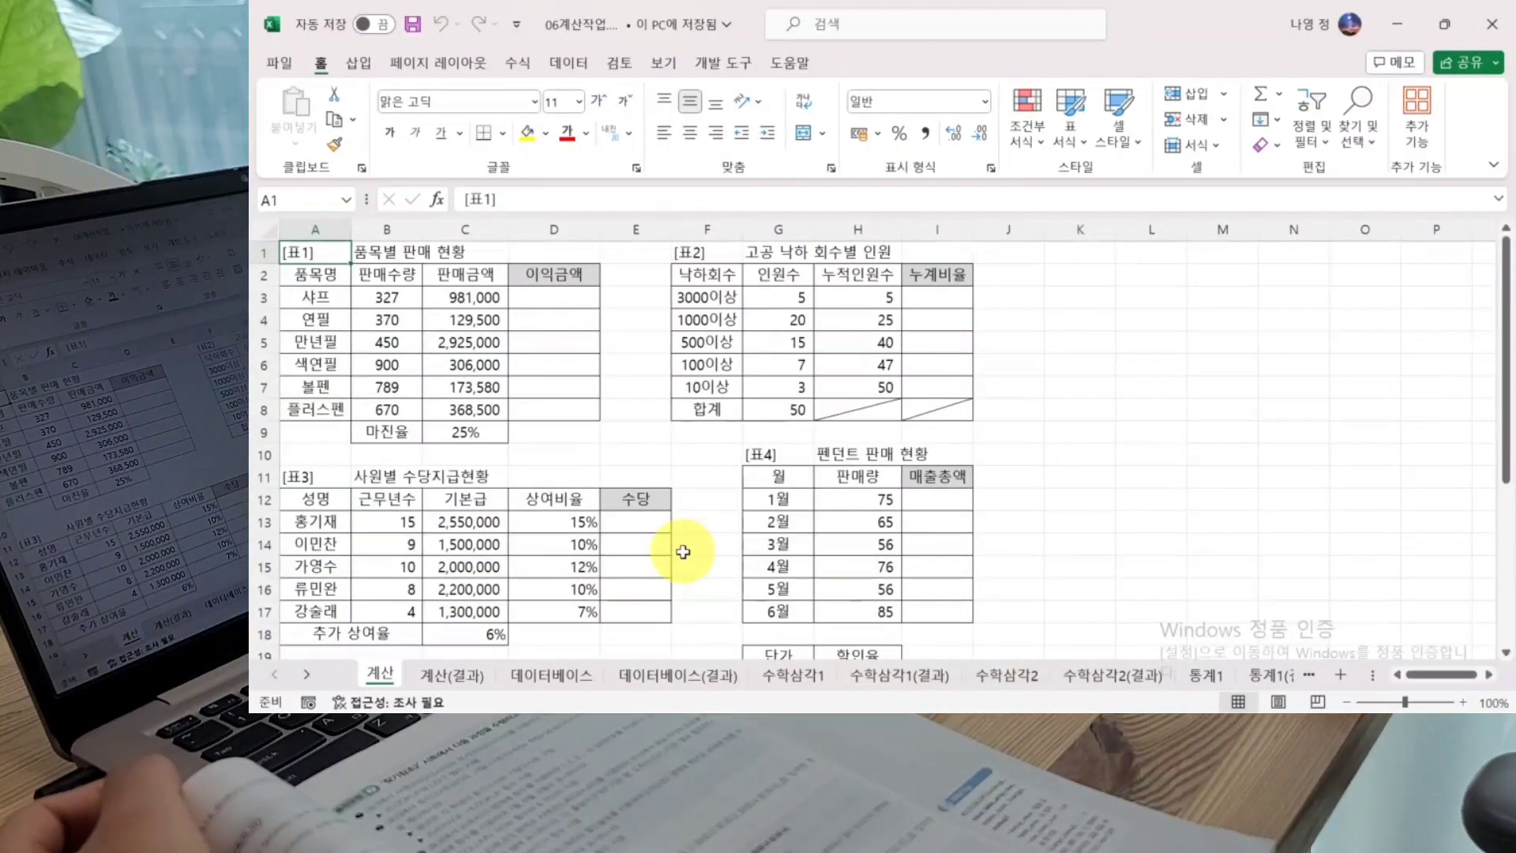
Step: Switch to the 찾기참조2 worksheet
left_click(307, 675)
left_click(307, 675)
left_click(306, 675)
left_click(307, 675)
left_click(306, 675)
left_click(306, 675)
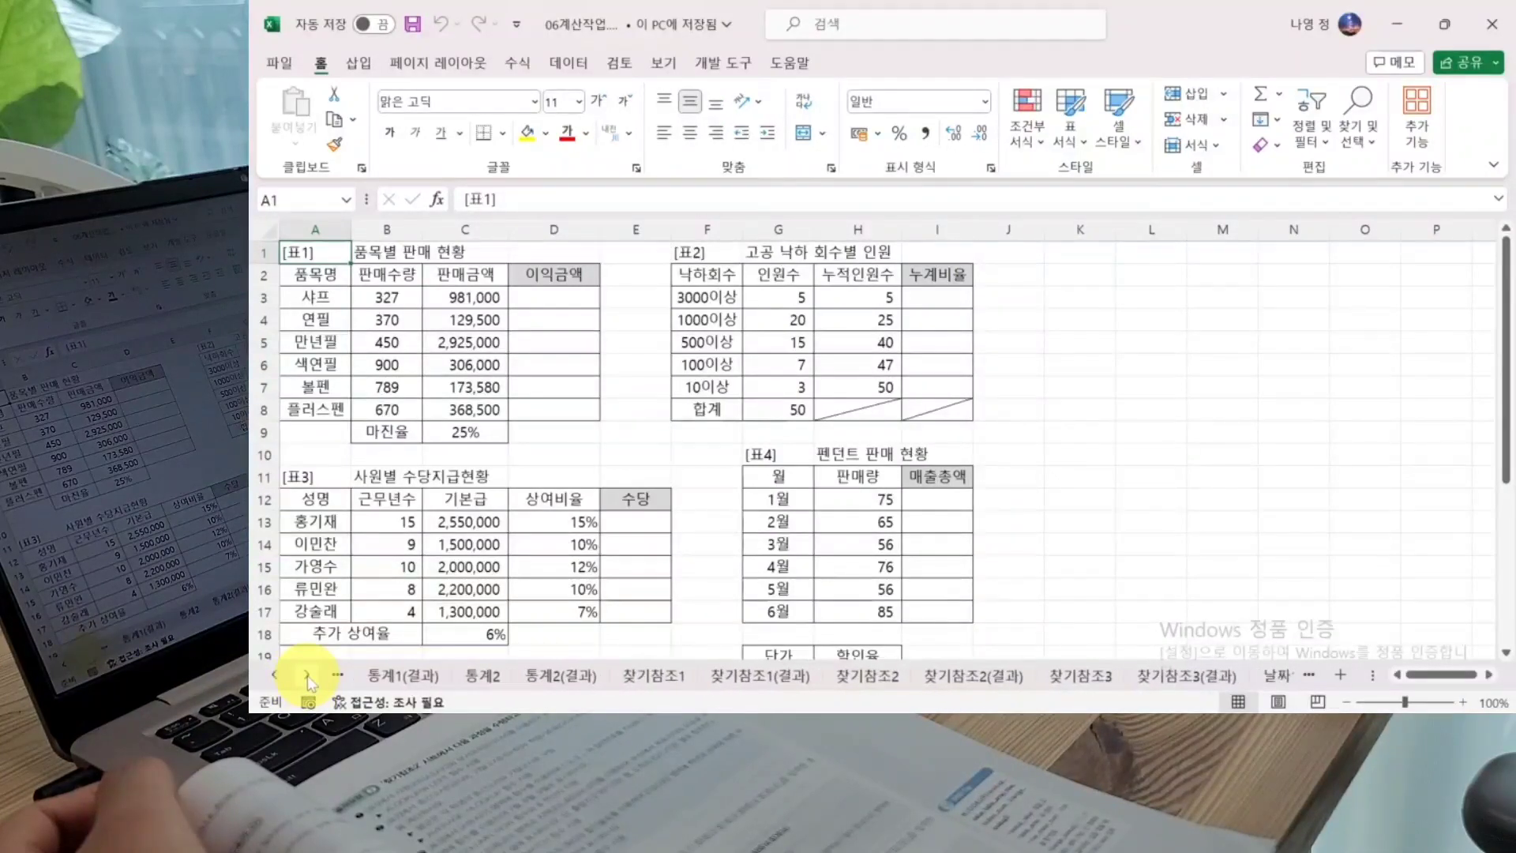
left_click(868, 678)
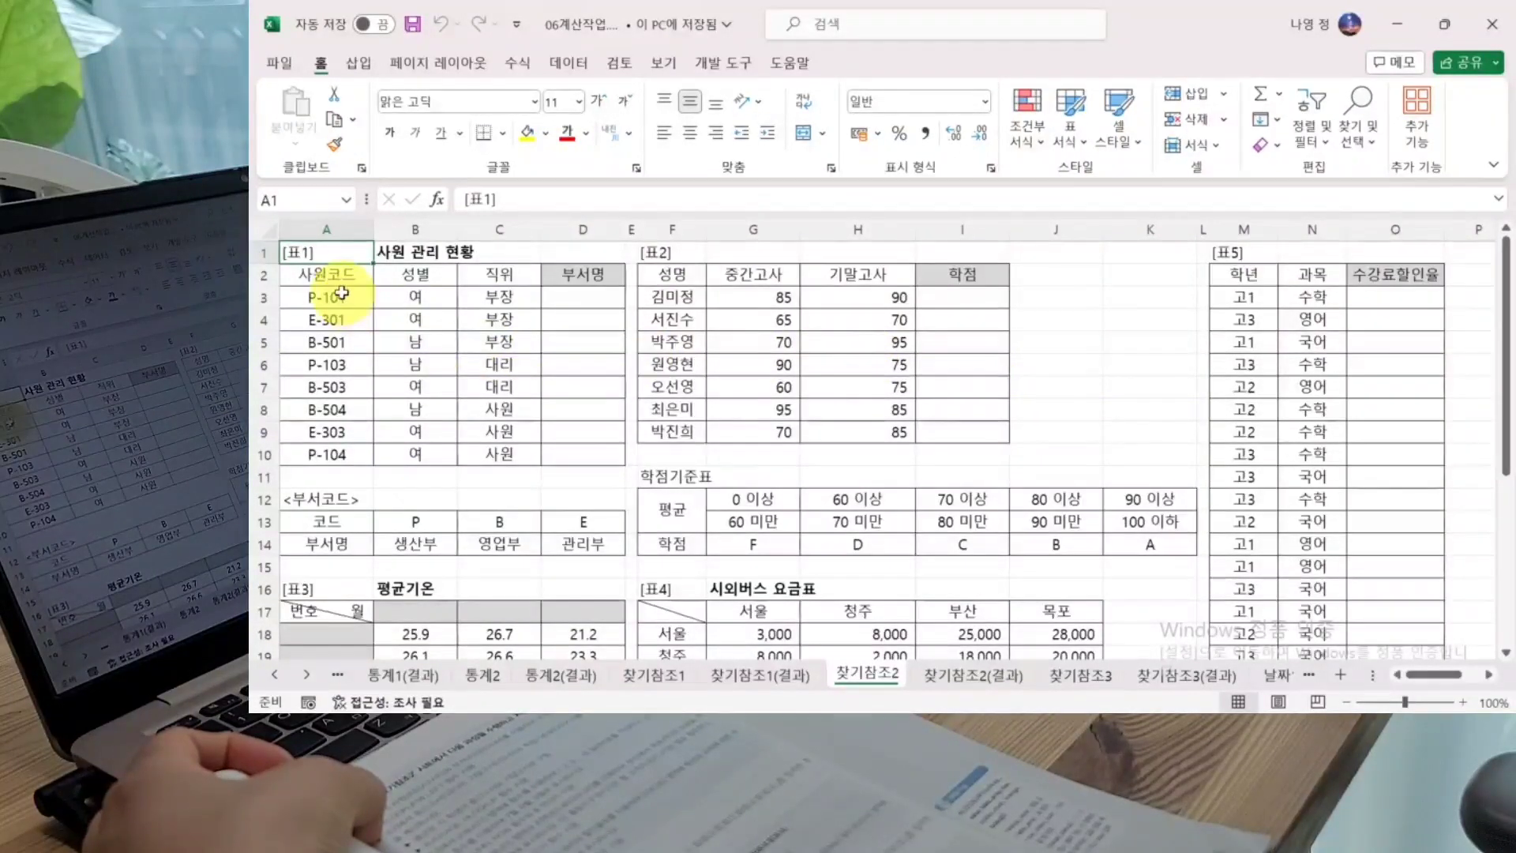
Step: Examine the employee codes in A3:A10 and the department code table with its department names in A13:D14
left_click_drag(335, 296, 327, 454)
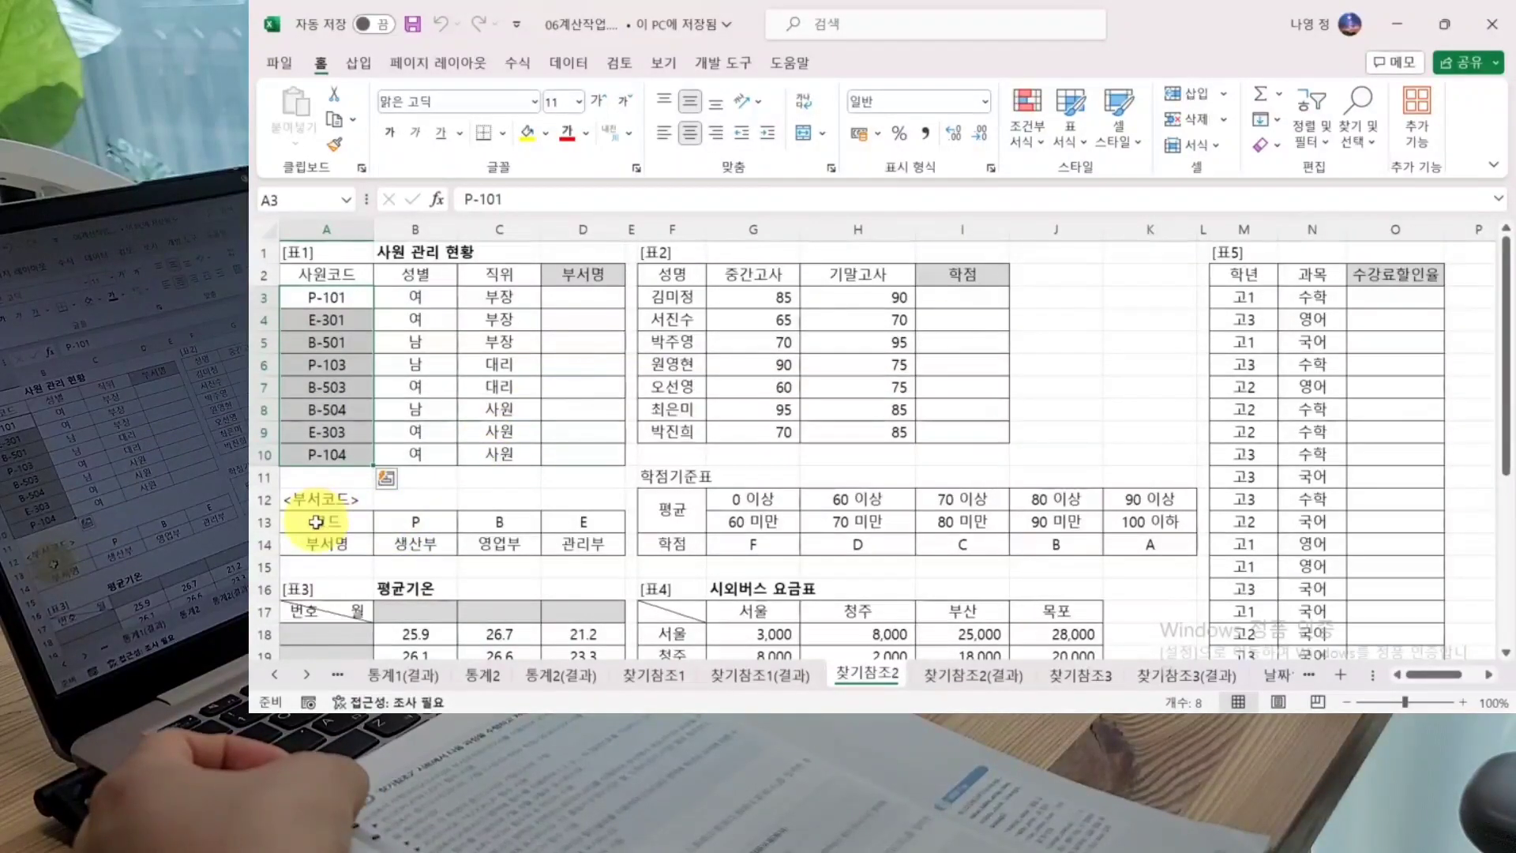
left_click(324, 521)
left_click_drag(412, 520, 593, 545)
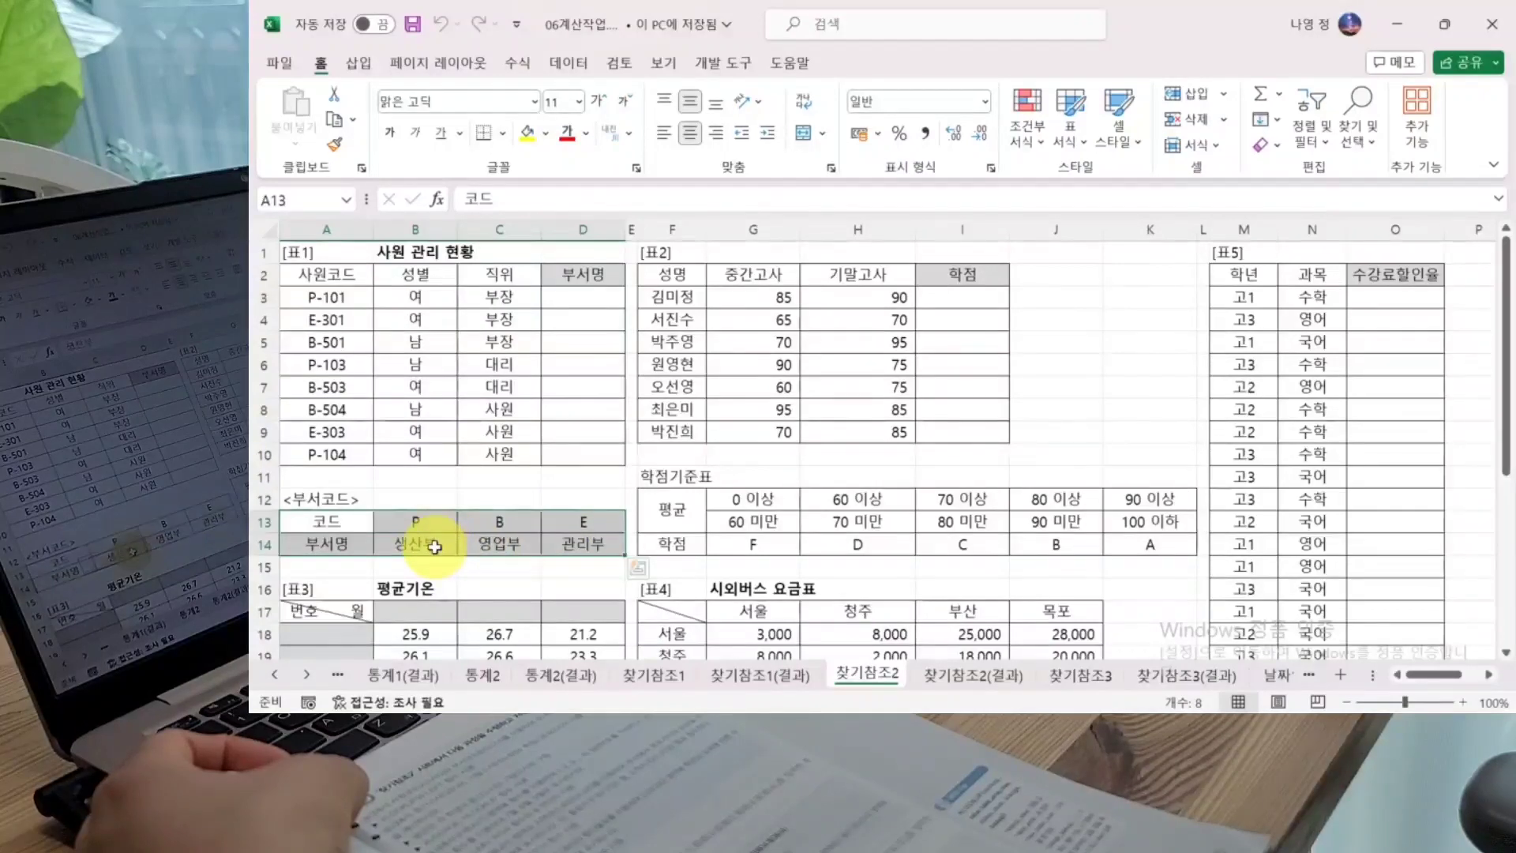
left_click_drag(431, 545, 618, 546)
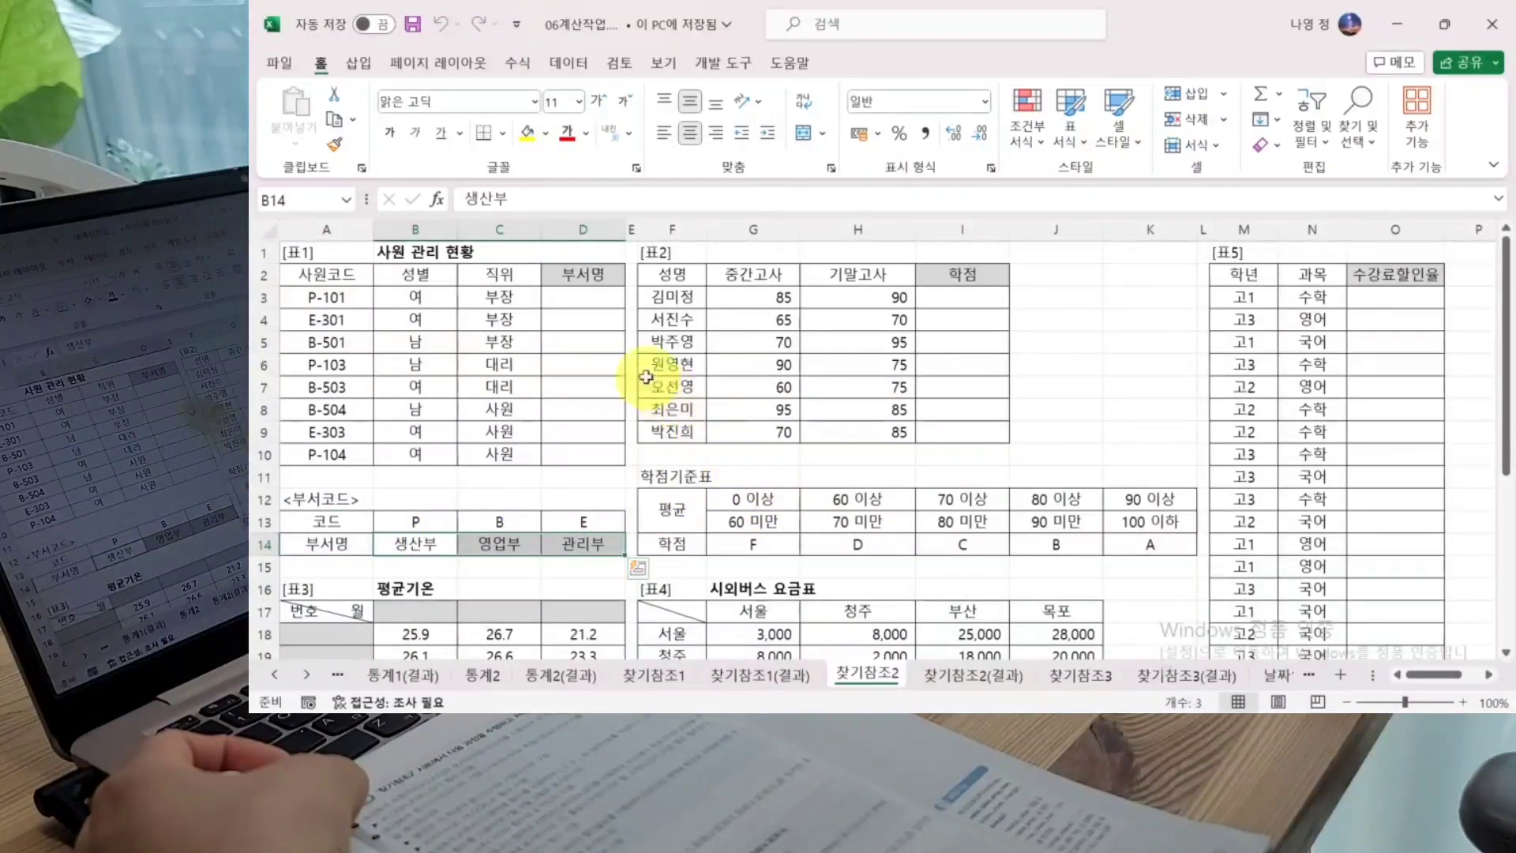
Step: Start an XLOOKUP formula in cell D3 and show its function arguments clear of the department code table
left_click(582, 298)
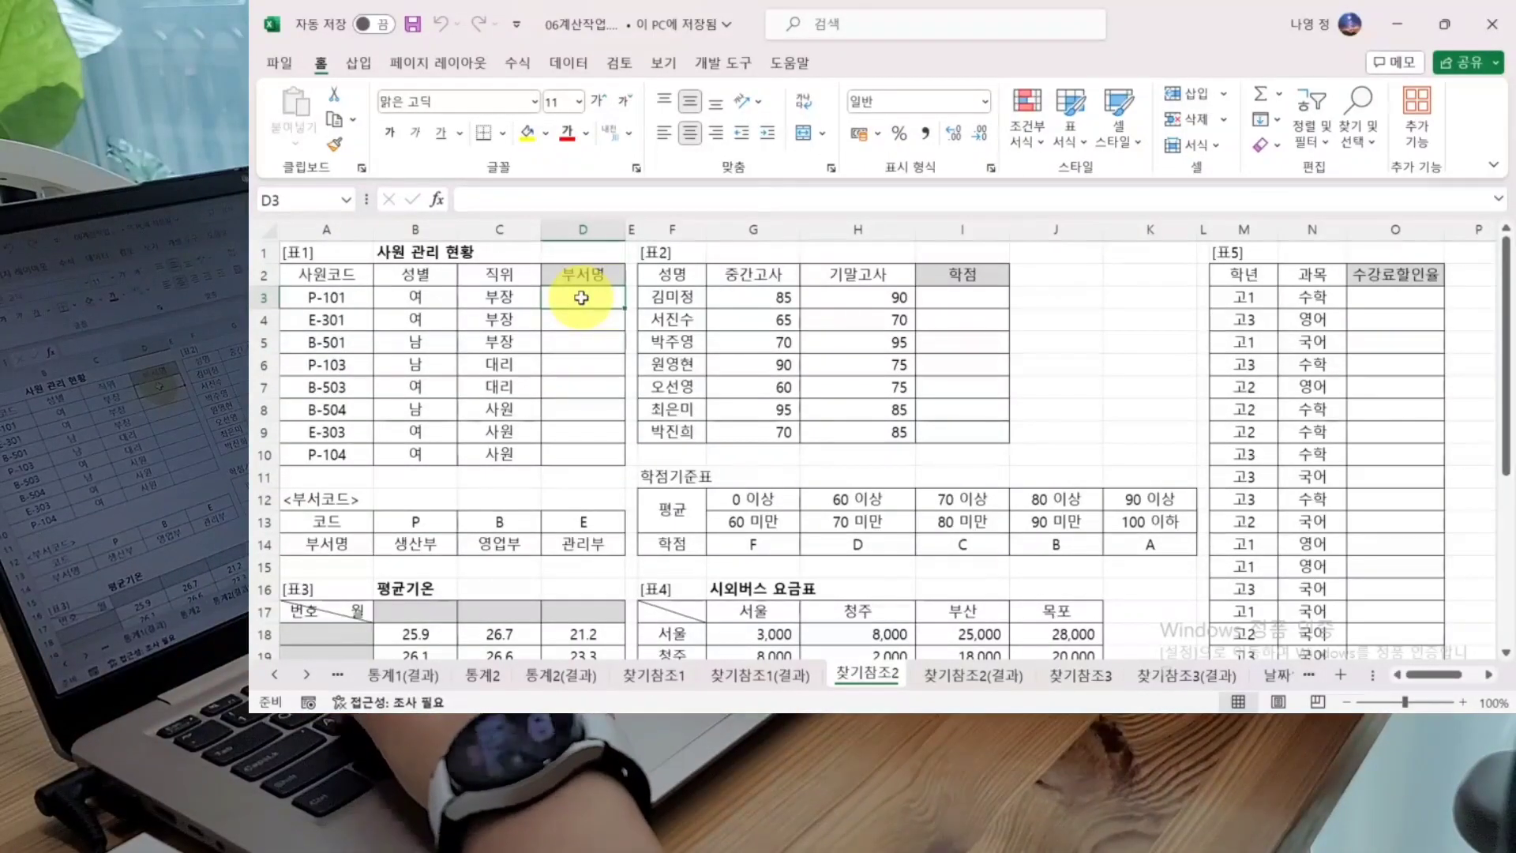
type("=")
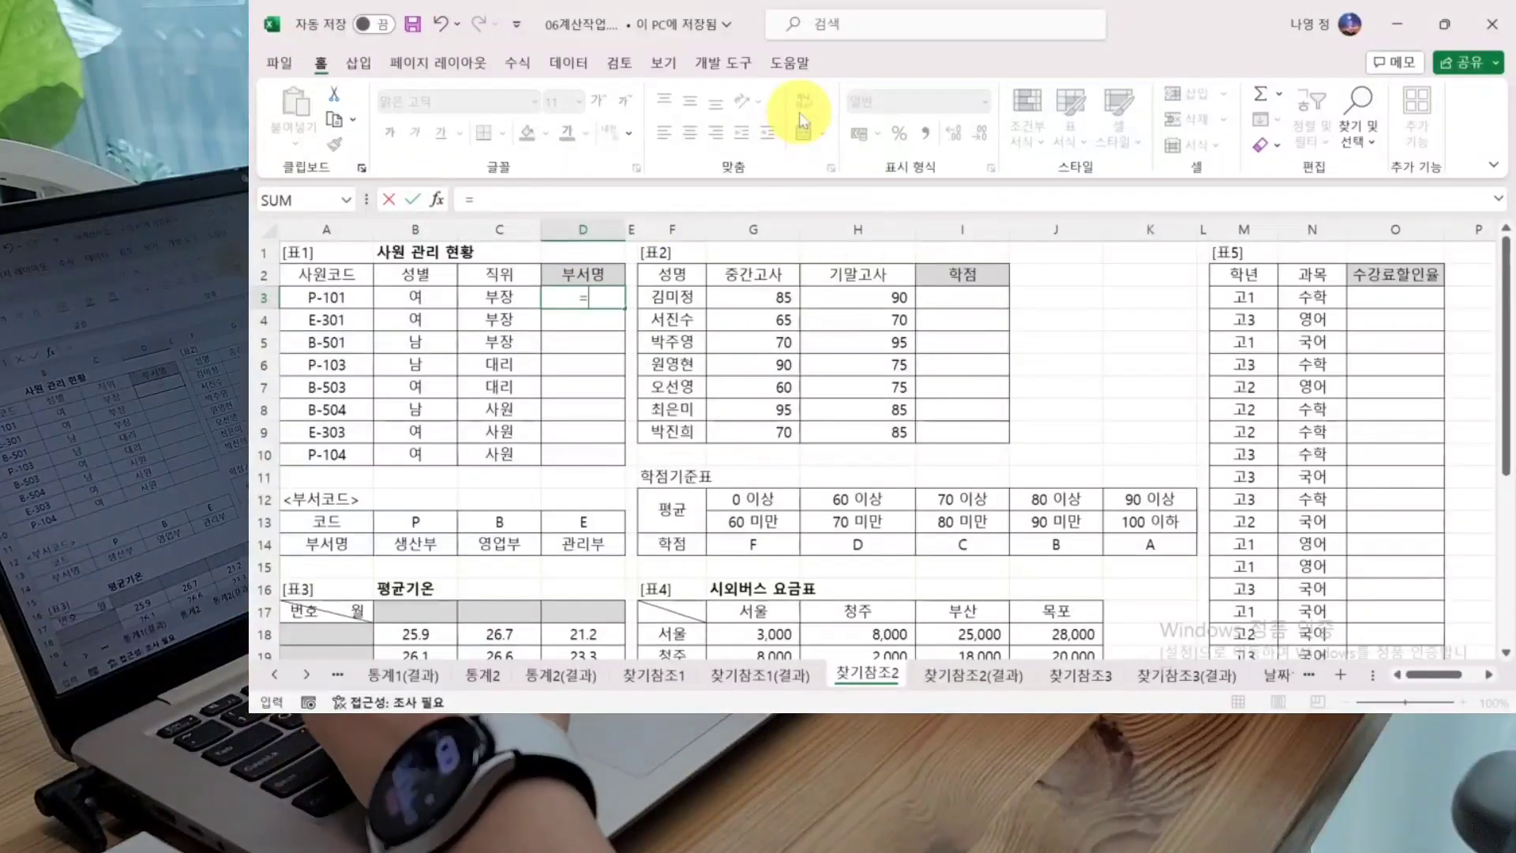
type("xlook")
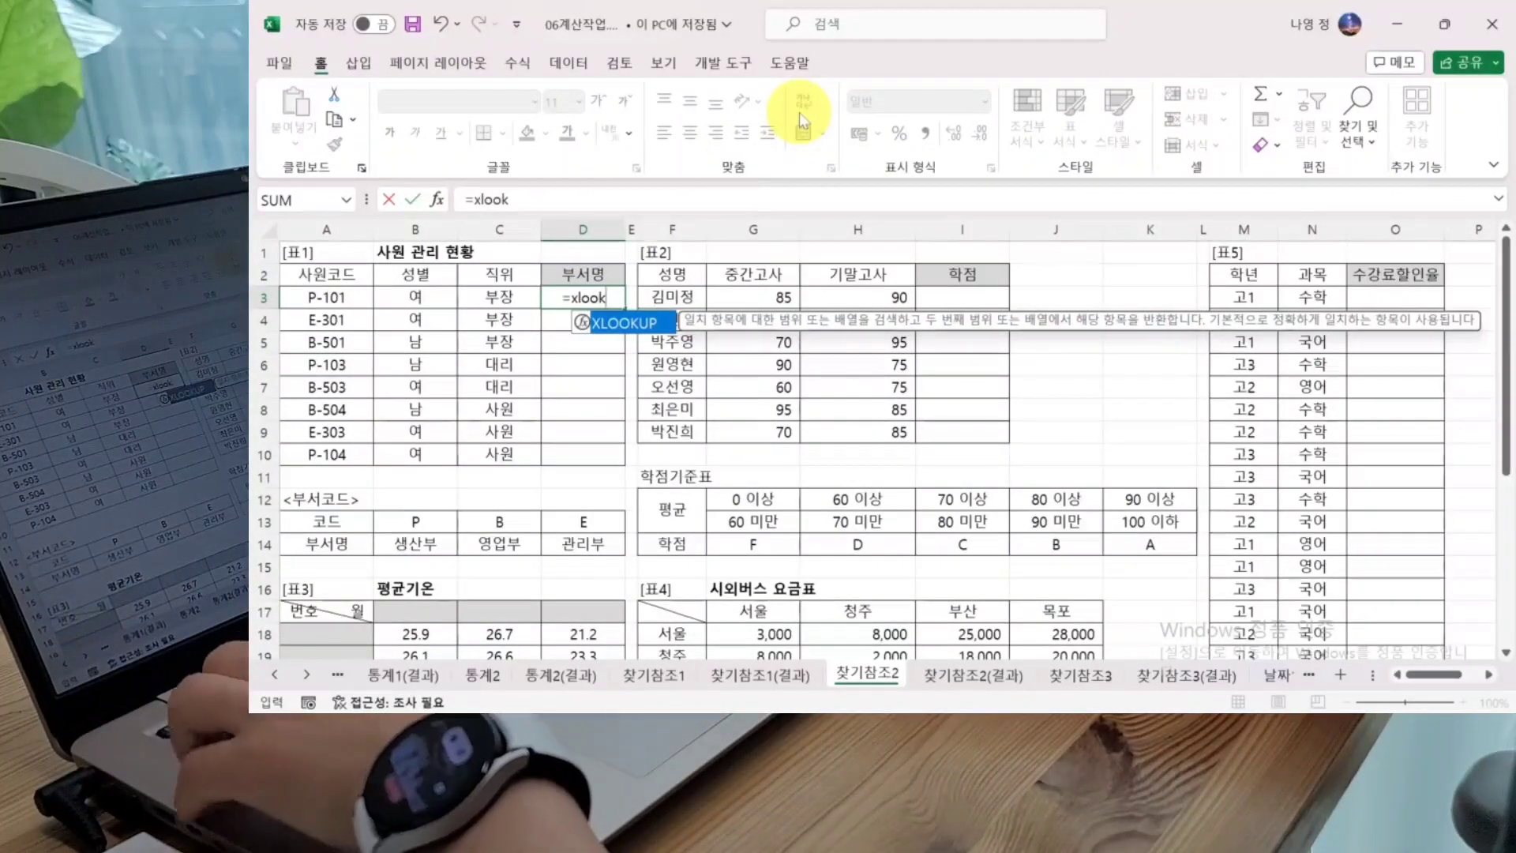
key("Tab")
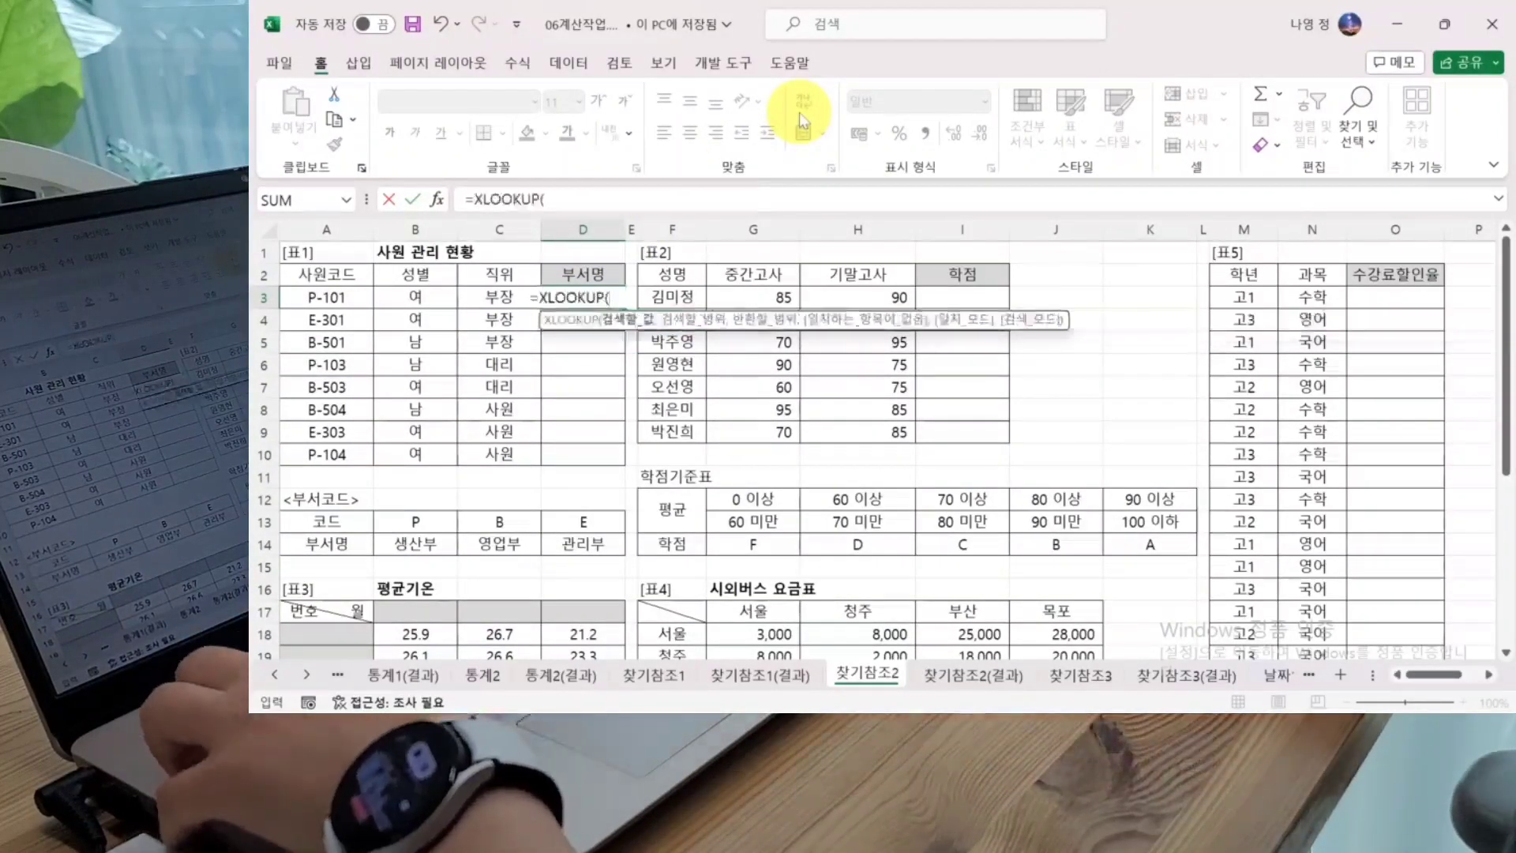
left_click(436, 202)
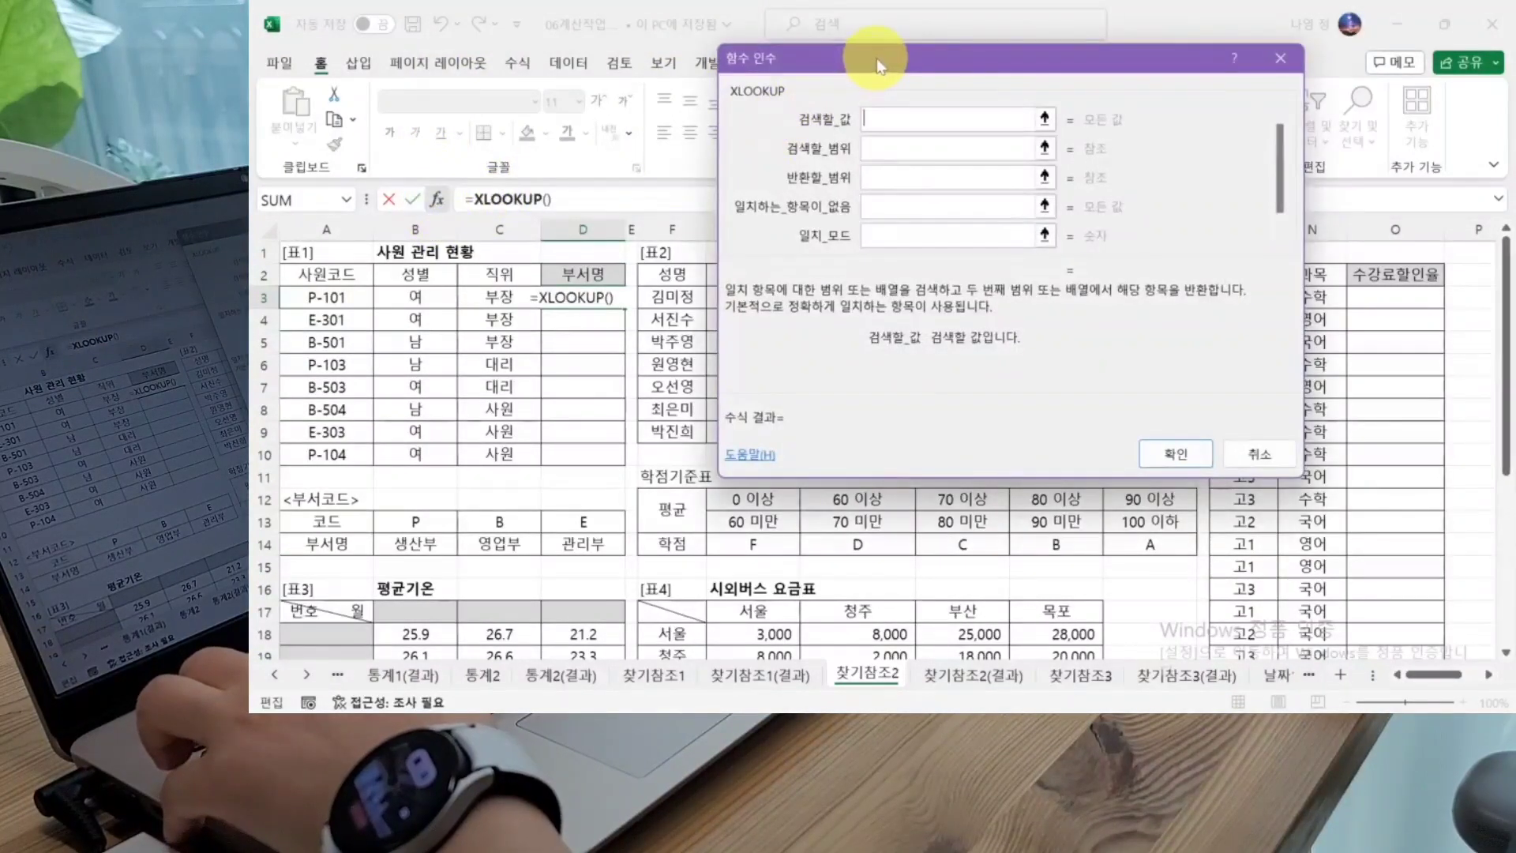
left_click_drag(879, 65, 795, 253)
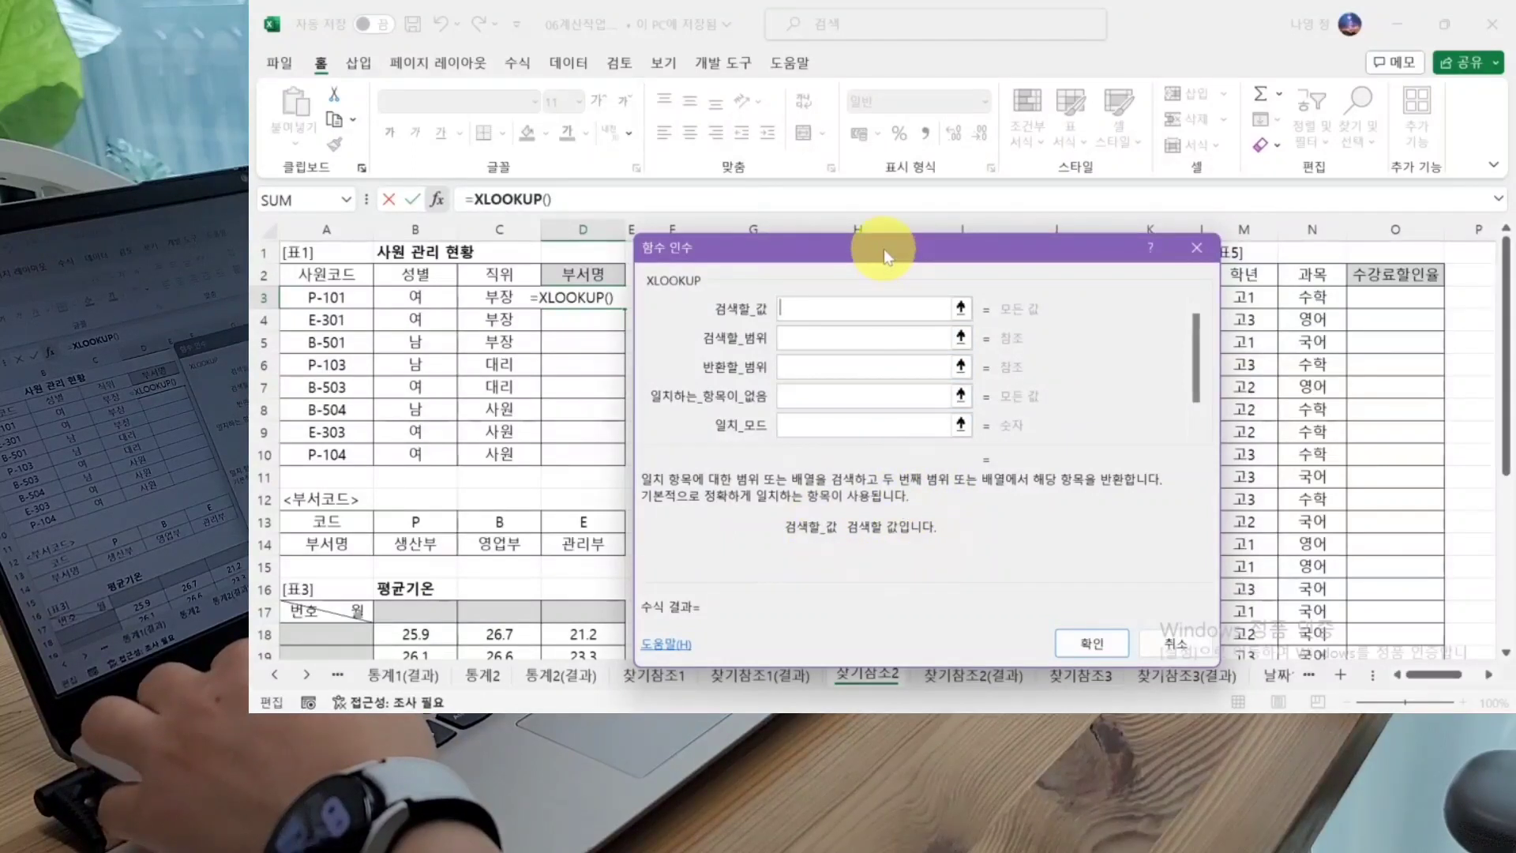
left_click_drag(883, 248, 876, 257)
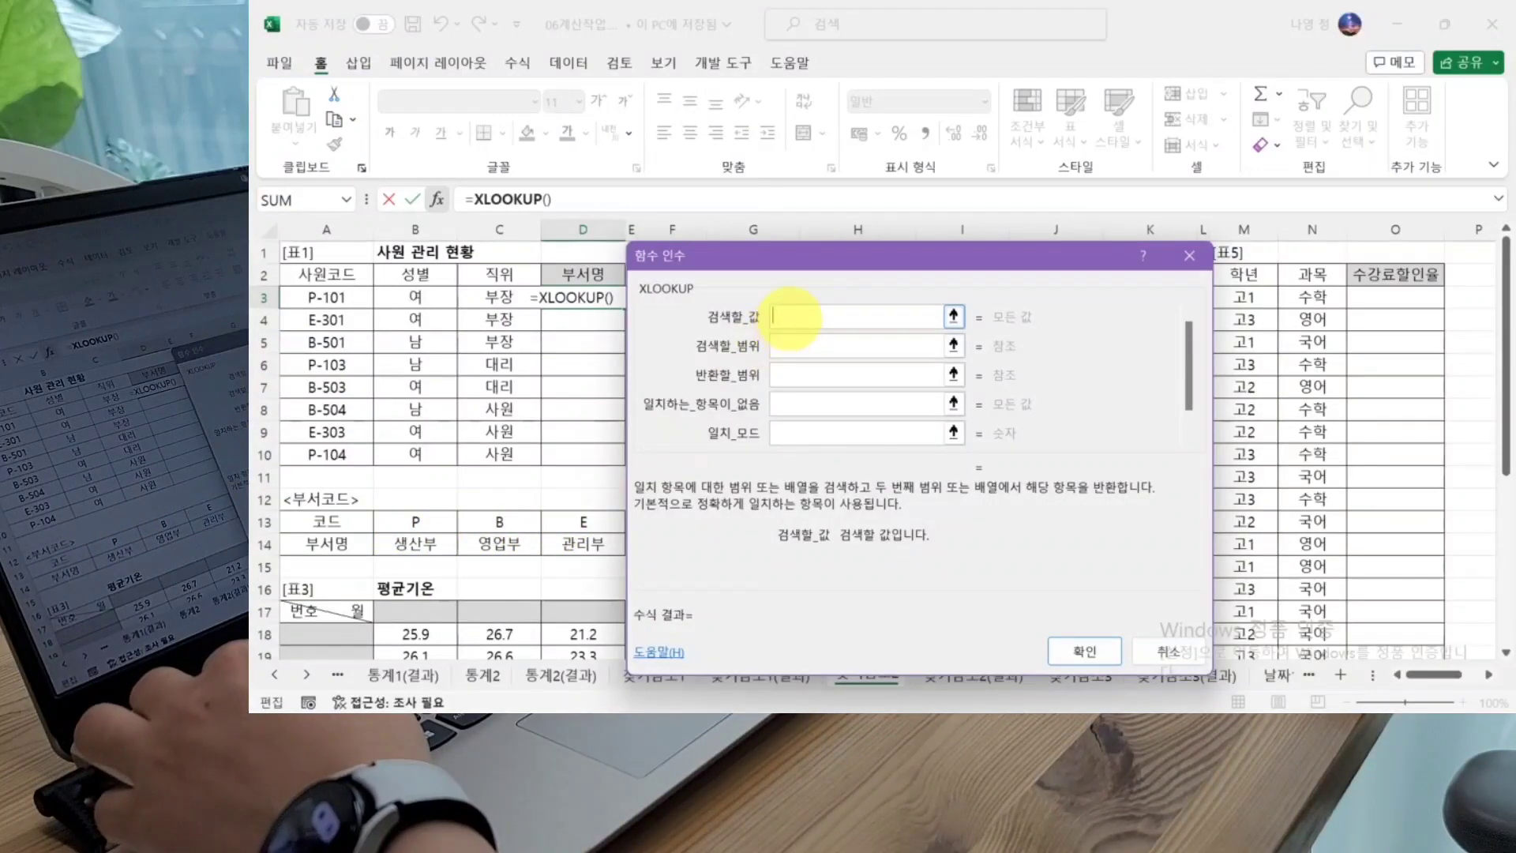
Step: Set the XLOOKUP lookup value to LEFT(A3,1), filling in the nested function's arguments, and return to the XLOOKUP arguments
type("ㅣ")
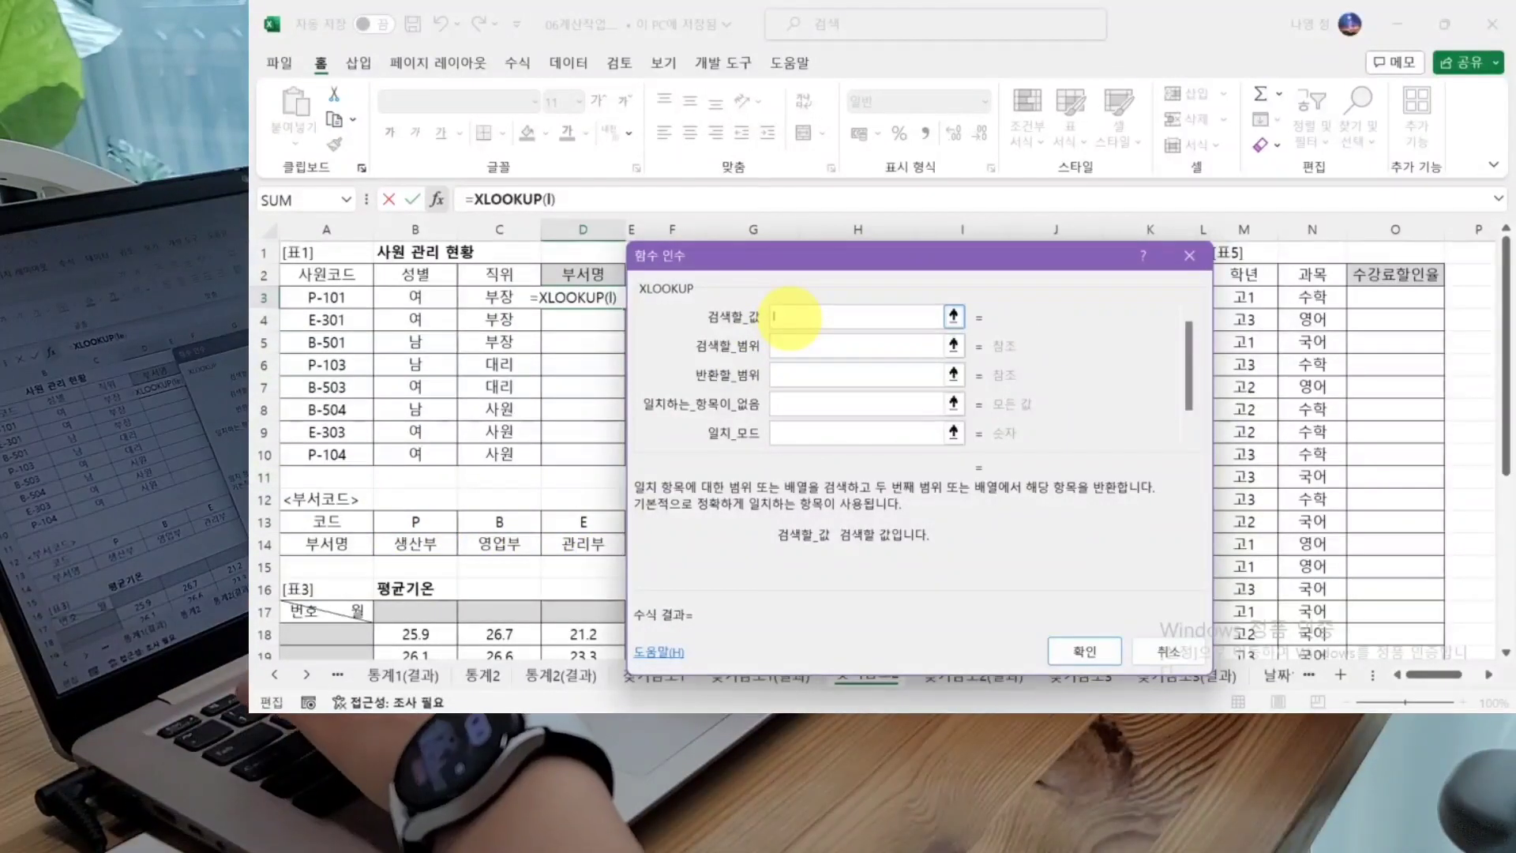
type("eft()")
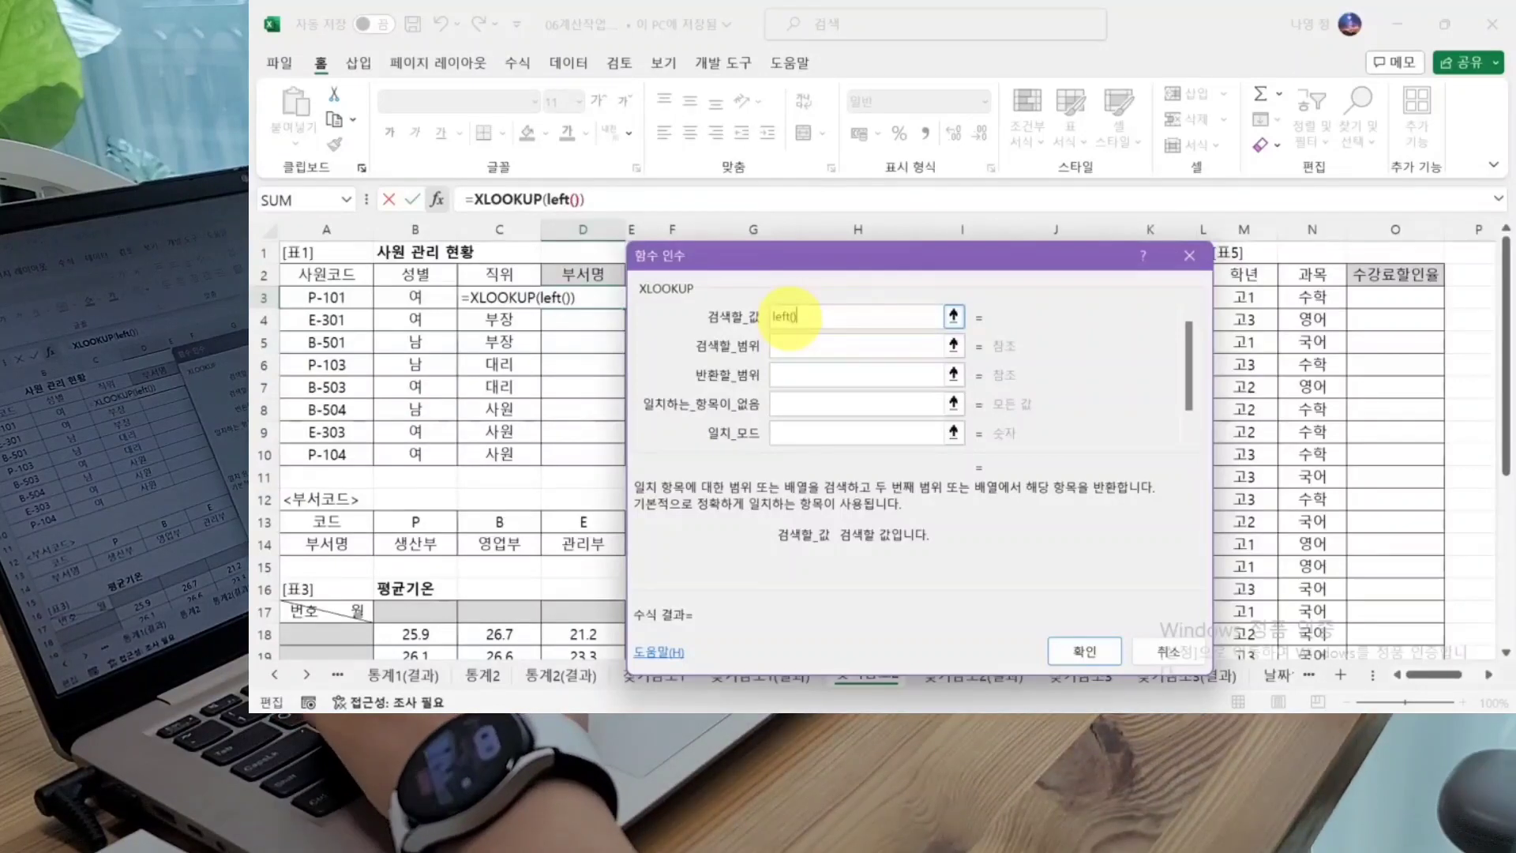
left_click(567, 199)
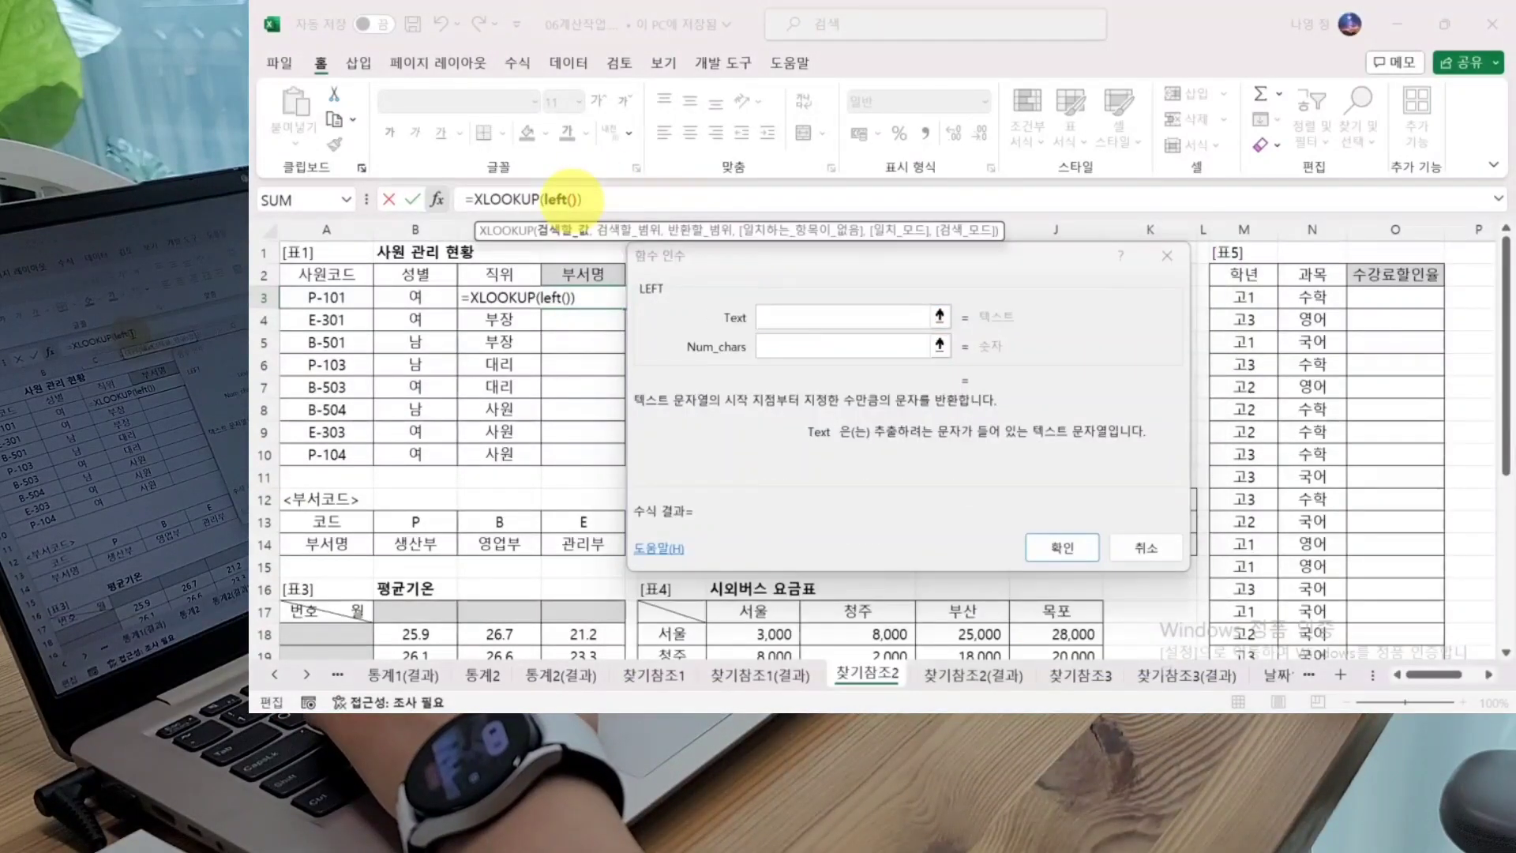
left_click(797, 316)
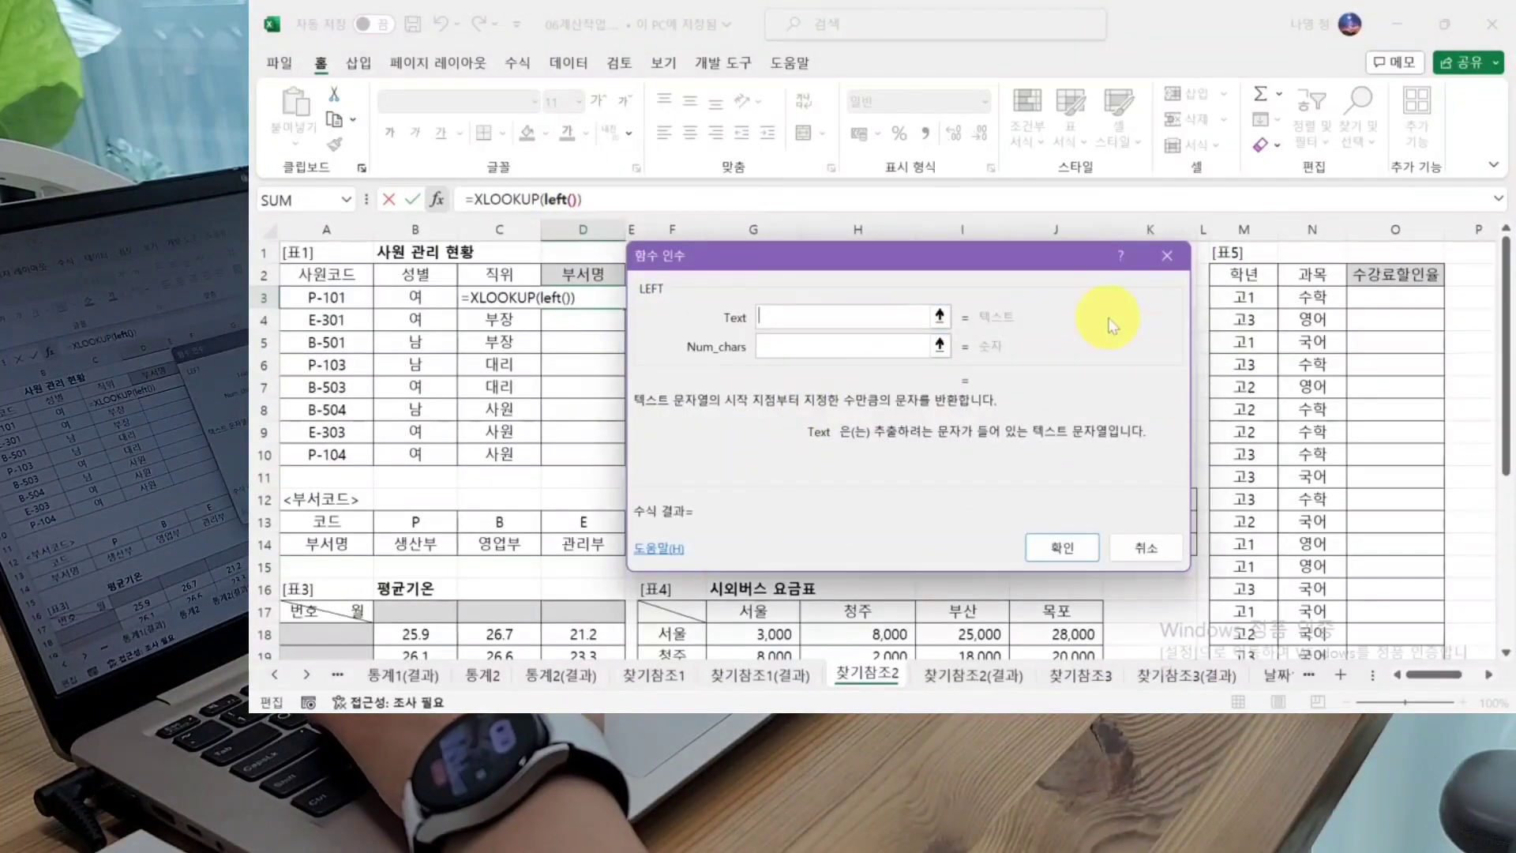
left_click(330, 291)
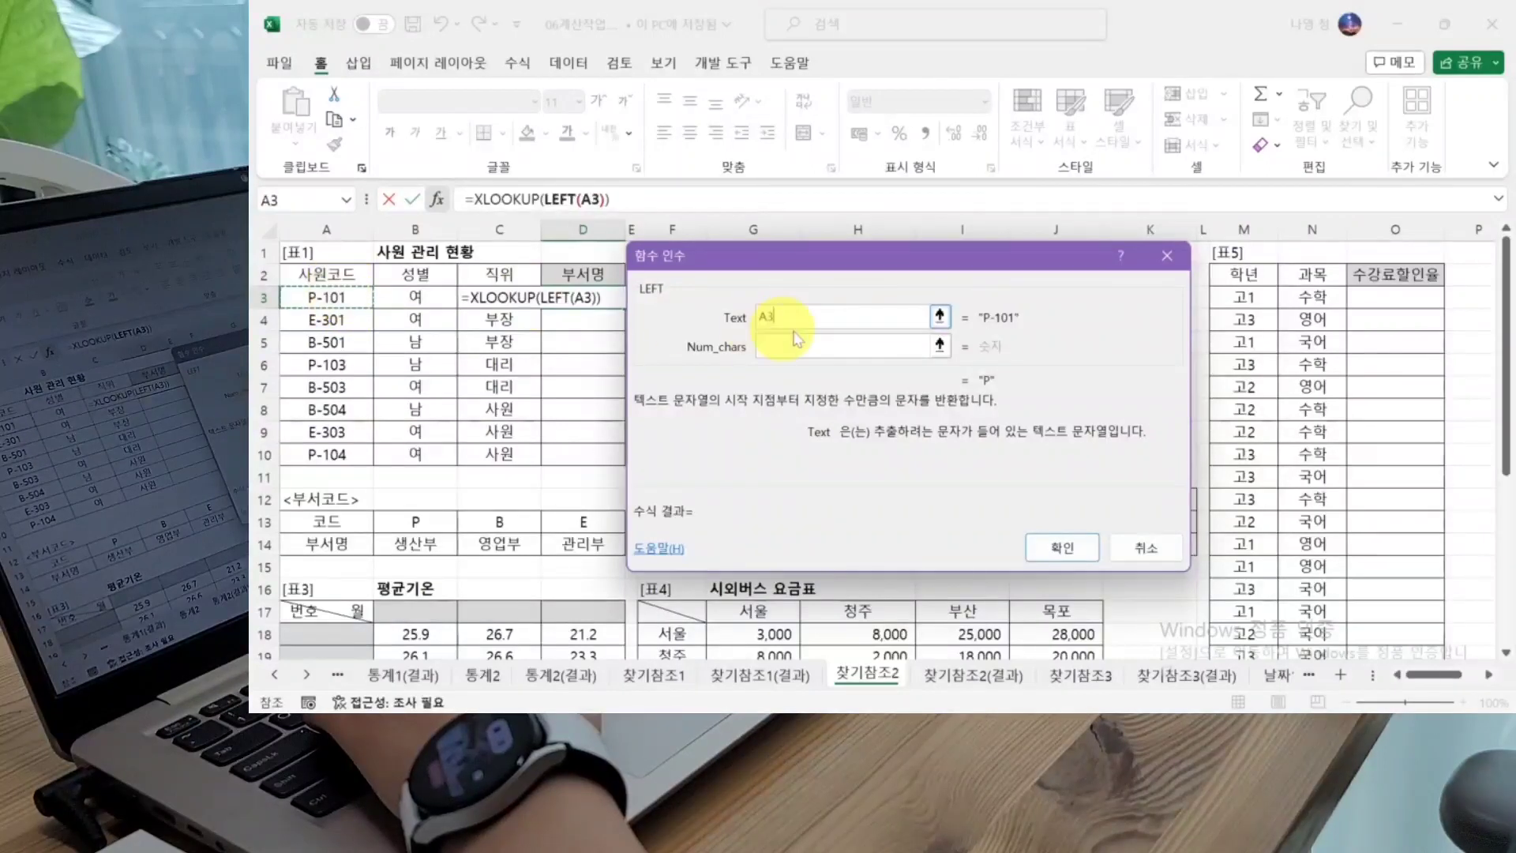
left_click(853, 344)
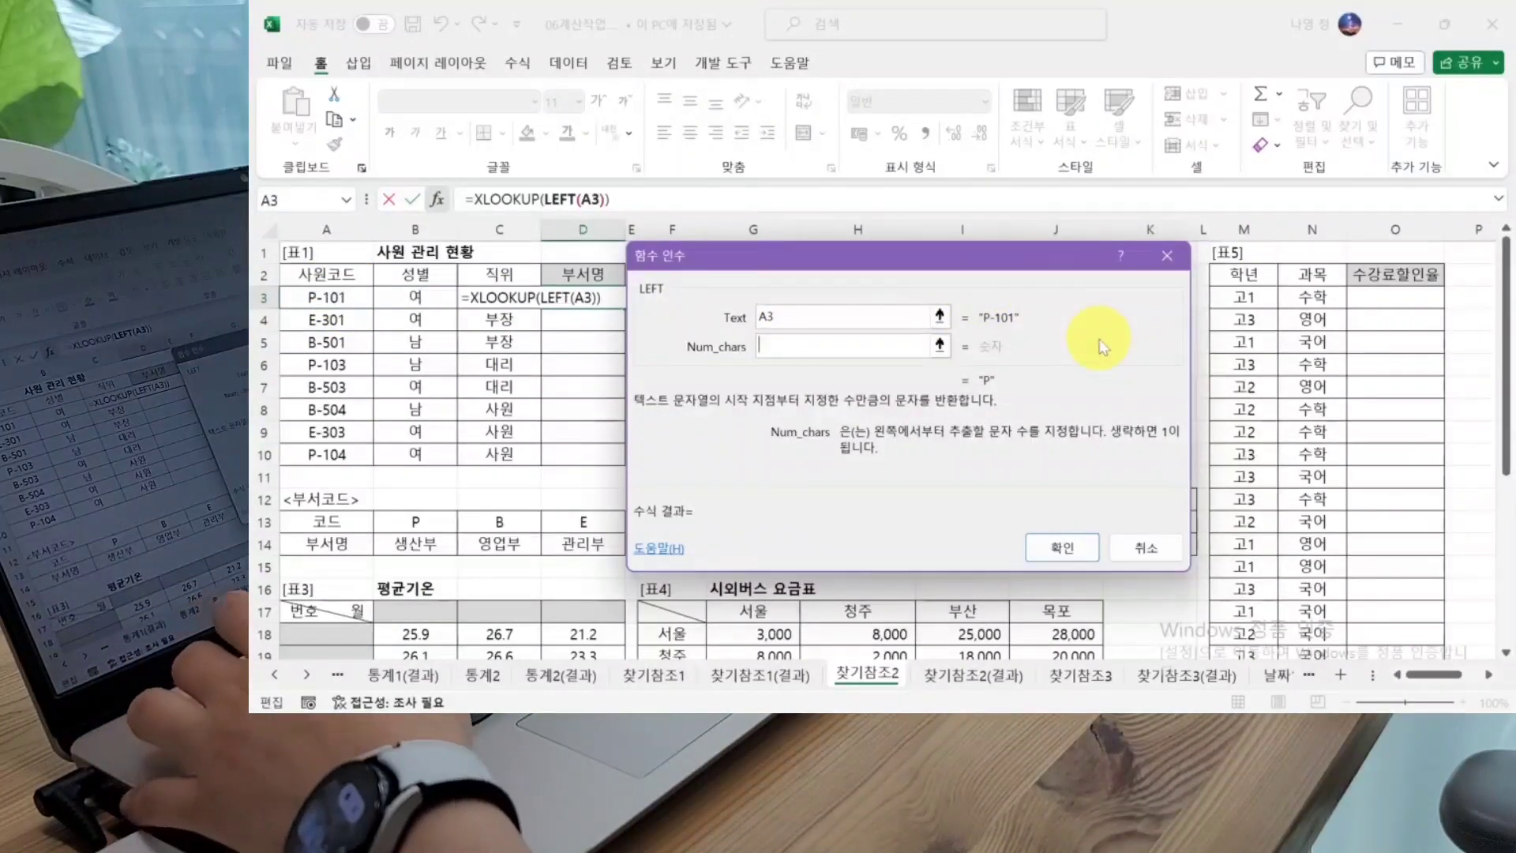
type("1")
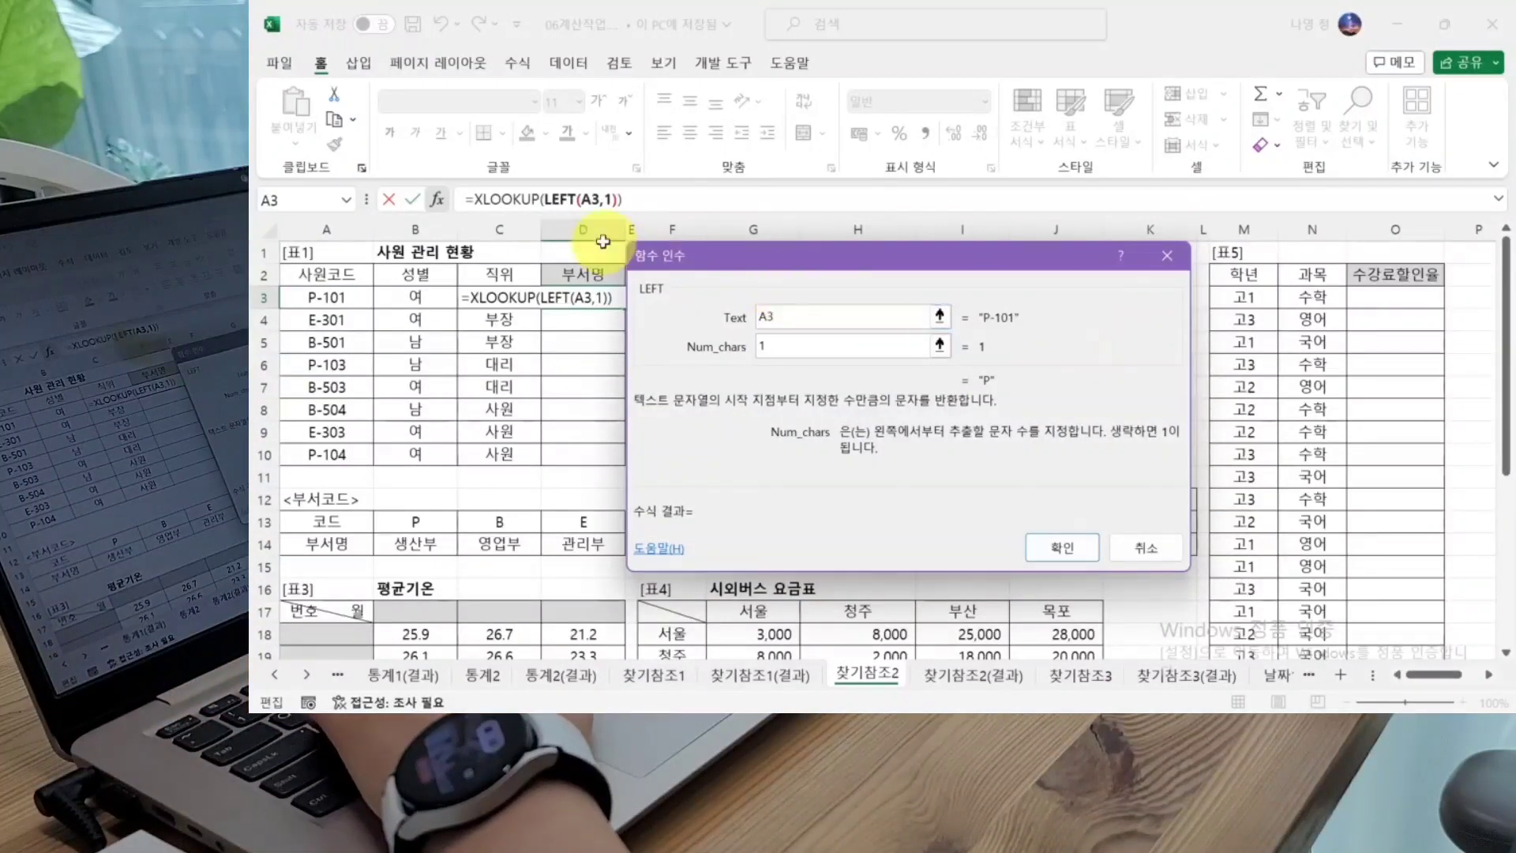
left_click(498, 199)
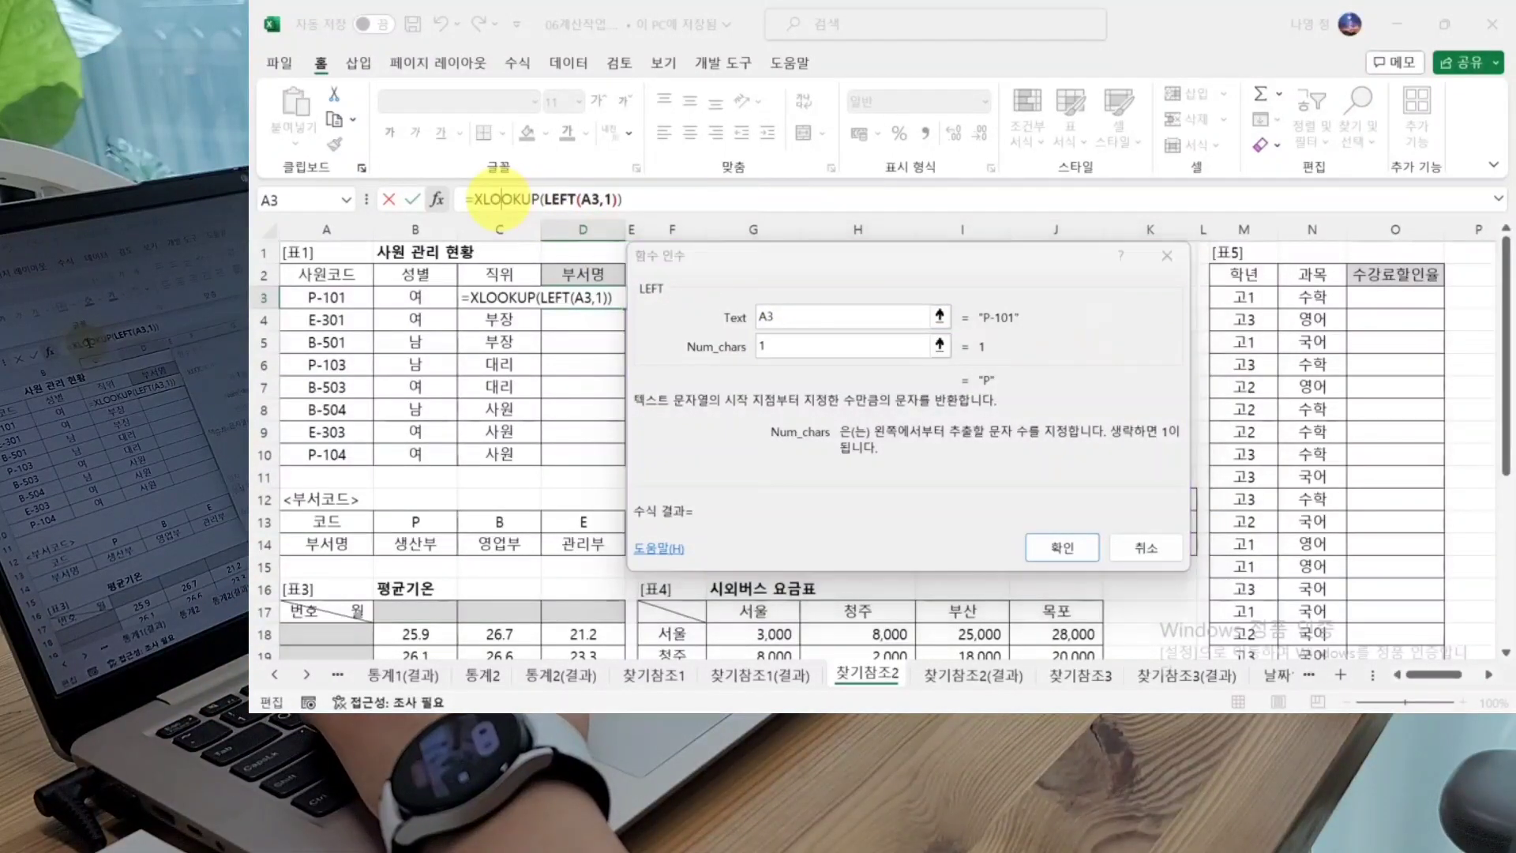
Step: Set the lookup range to $B$13:$D$13 and the return range to $B$14:$D$14 as absolute references
left_click(858, 345)
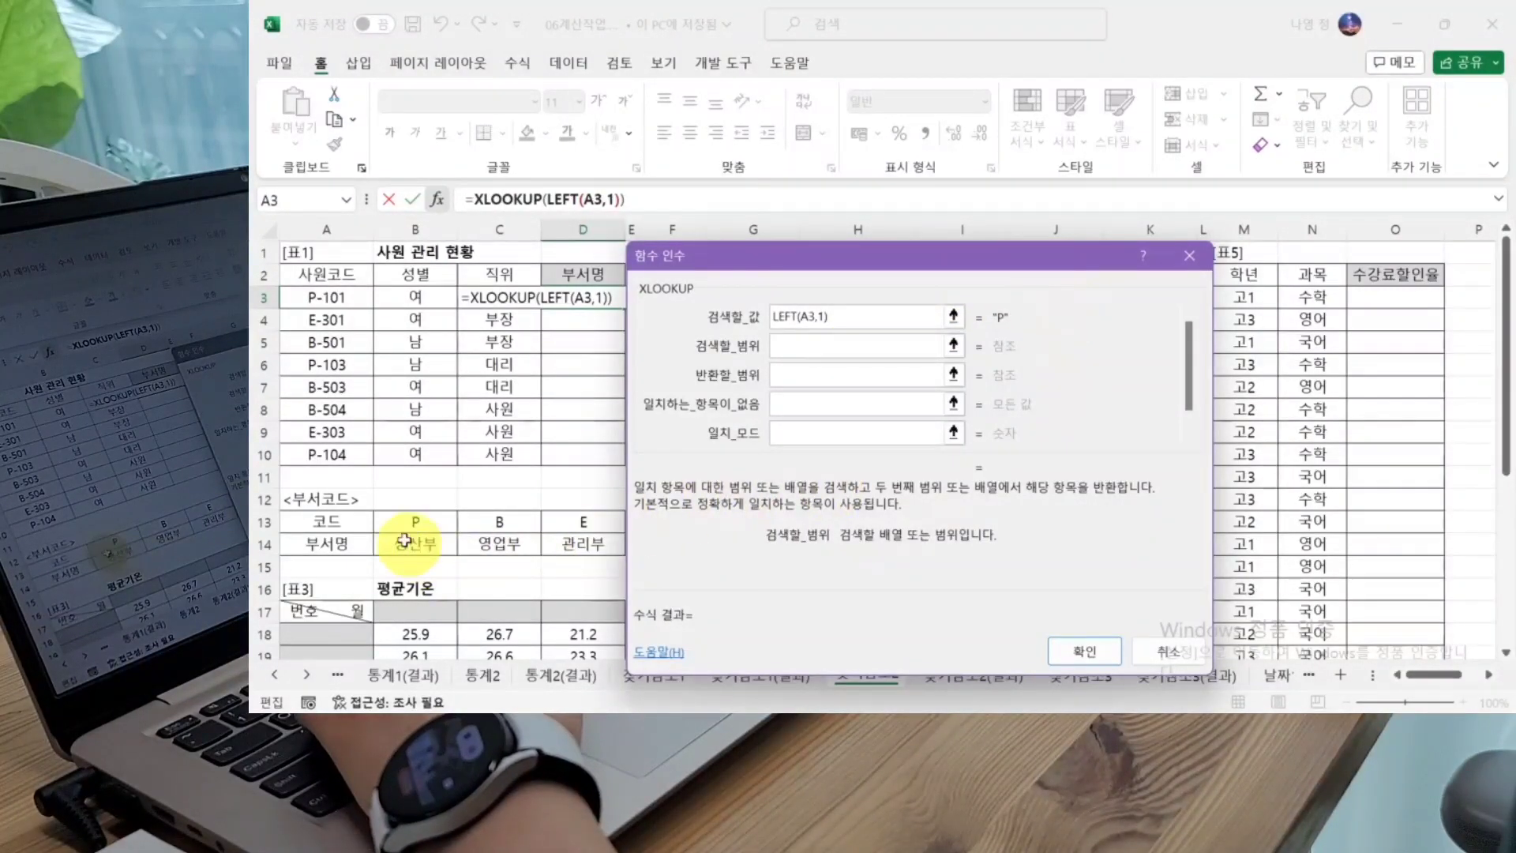
left_click_drag(386, 522, 579, 523)
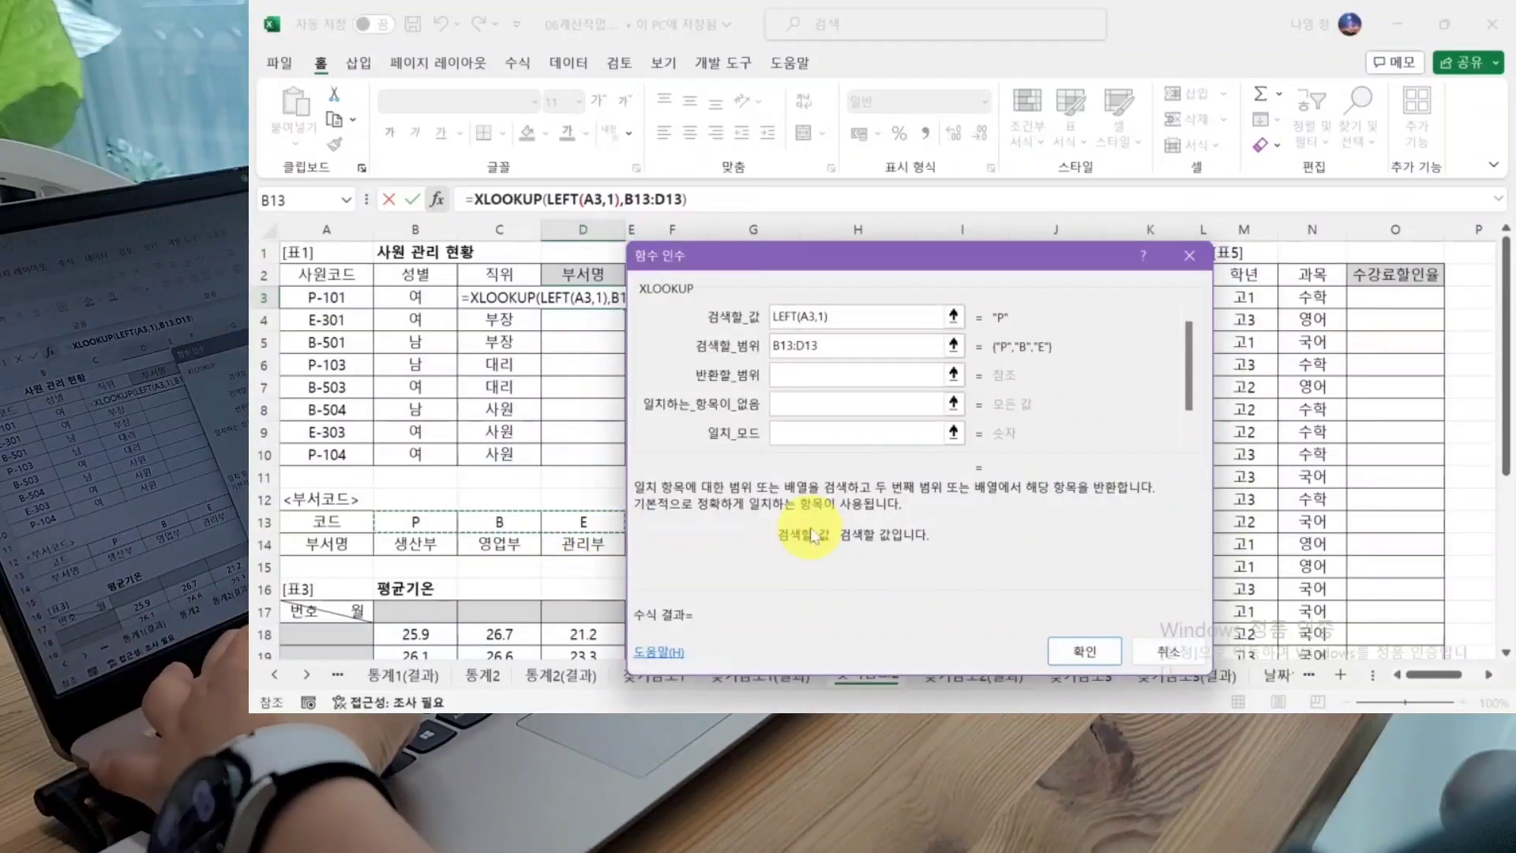
key("F4")
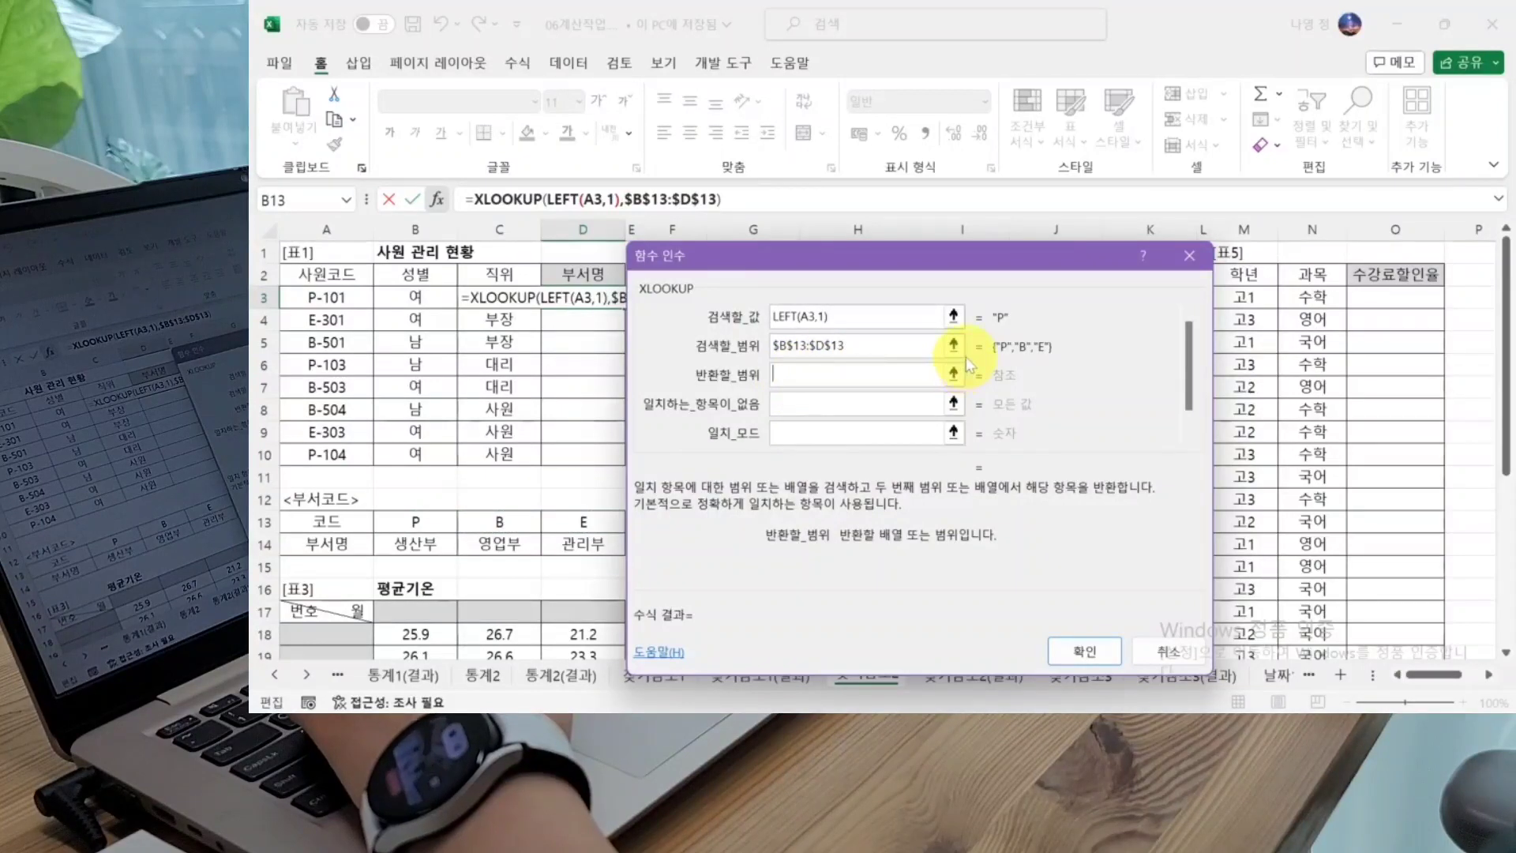
left_click_drag(937, 267, 959, 240)
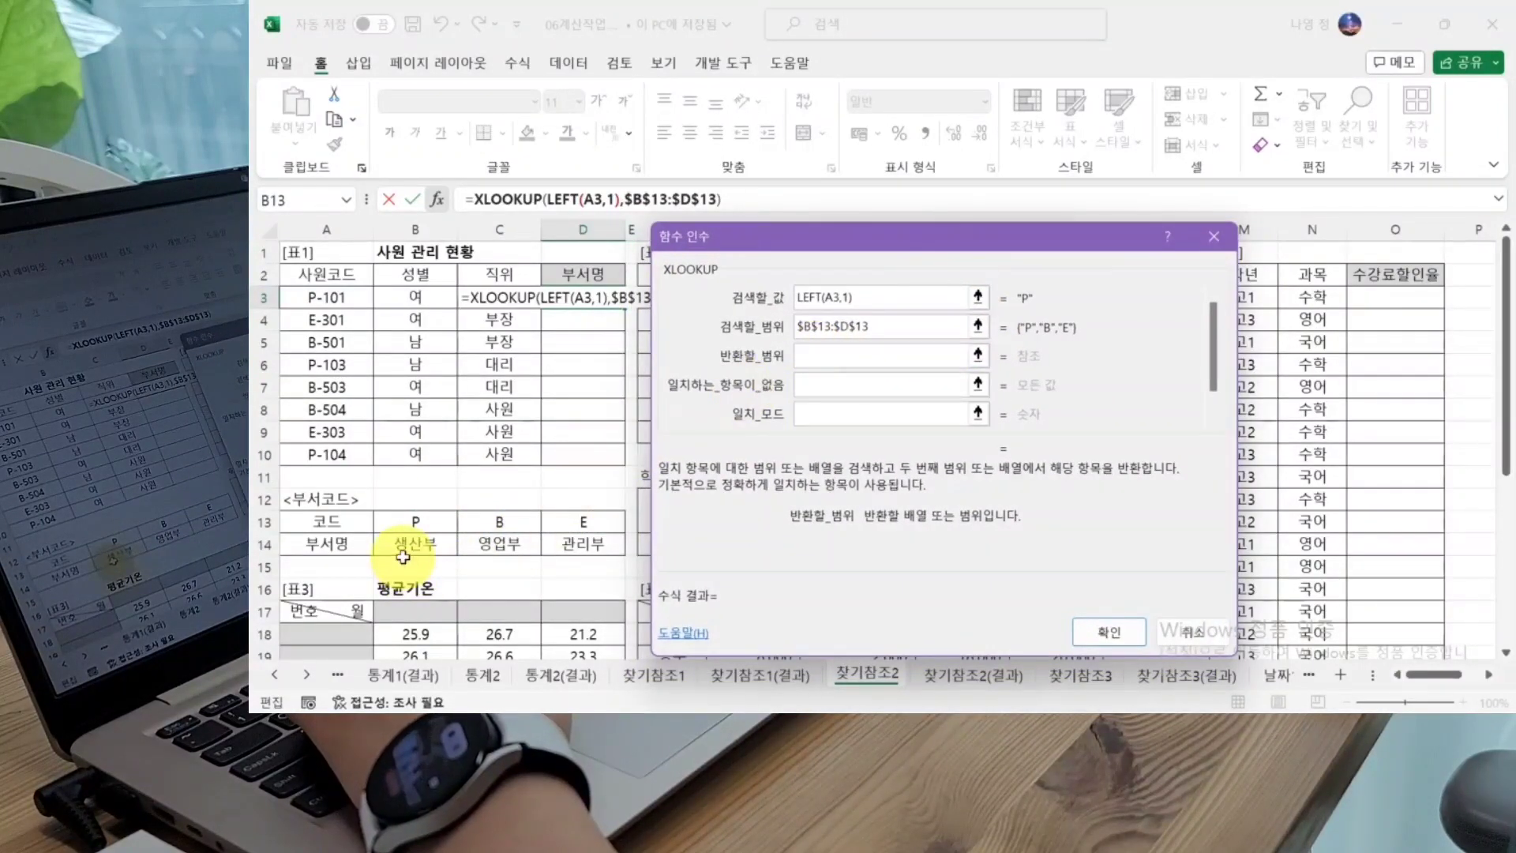
left_click_drag(393, 545, 583, 545)
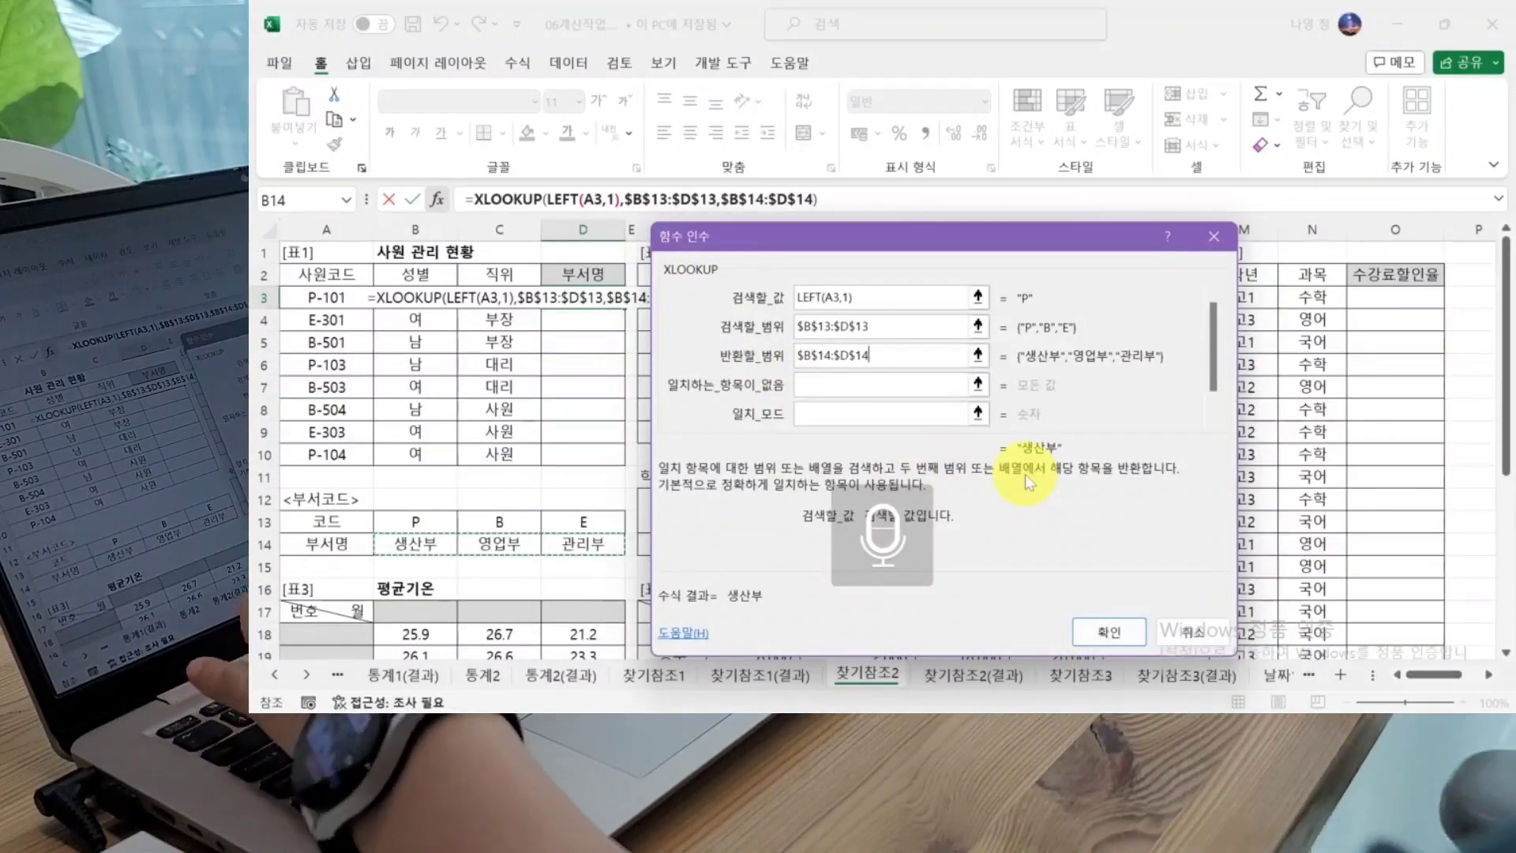
key("F4")
Step: Go through the optional not-found, match mode and search mode arguments, leave them empty and confirm the XLOOKUP formula in D3
left_click(893, 387)
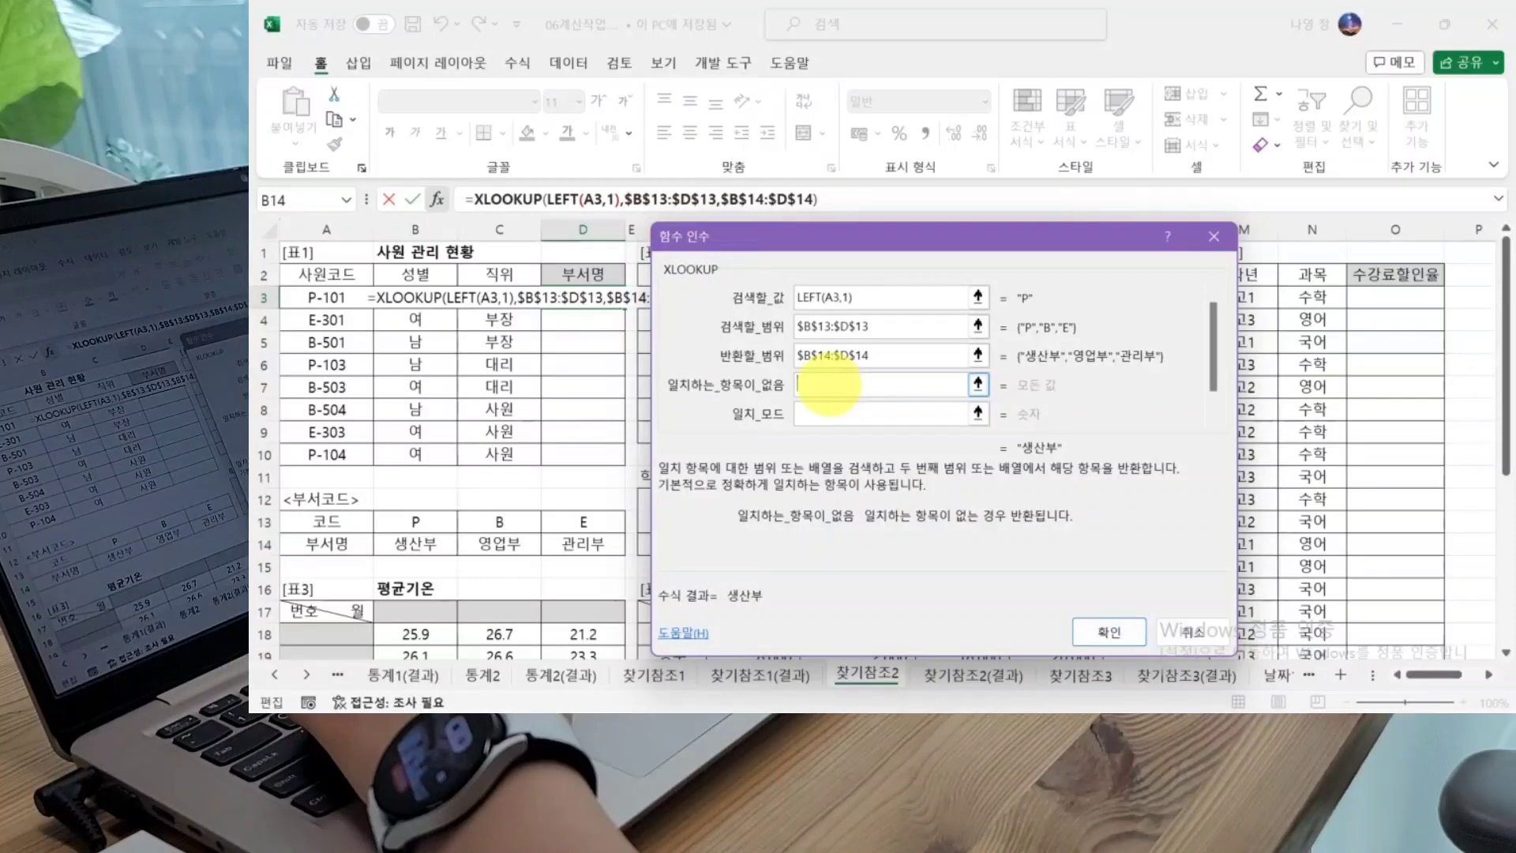
key("Tab")
key("Tab")
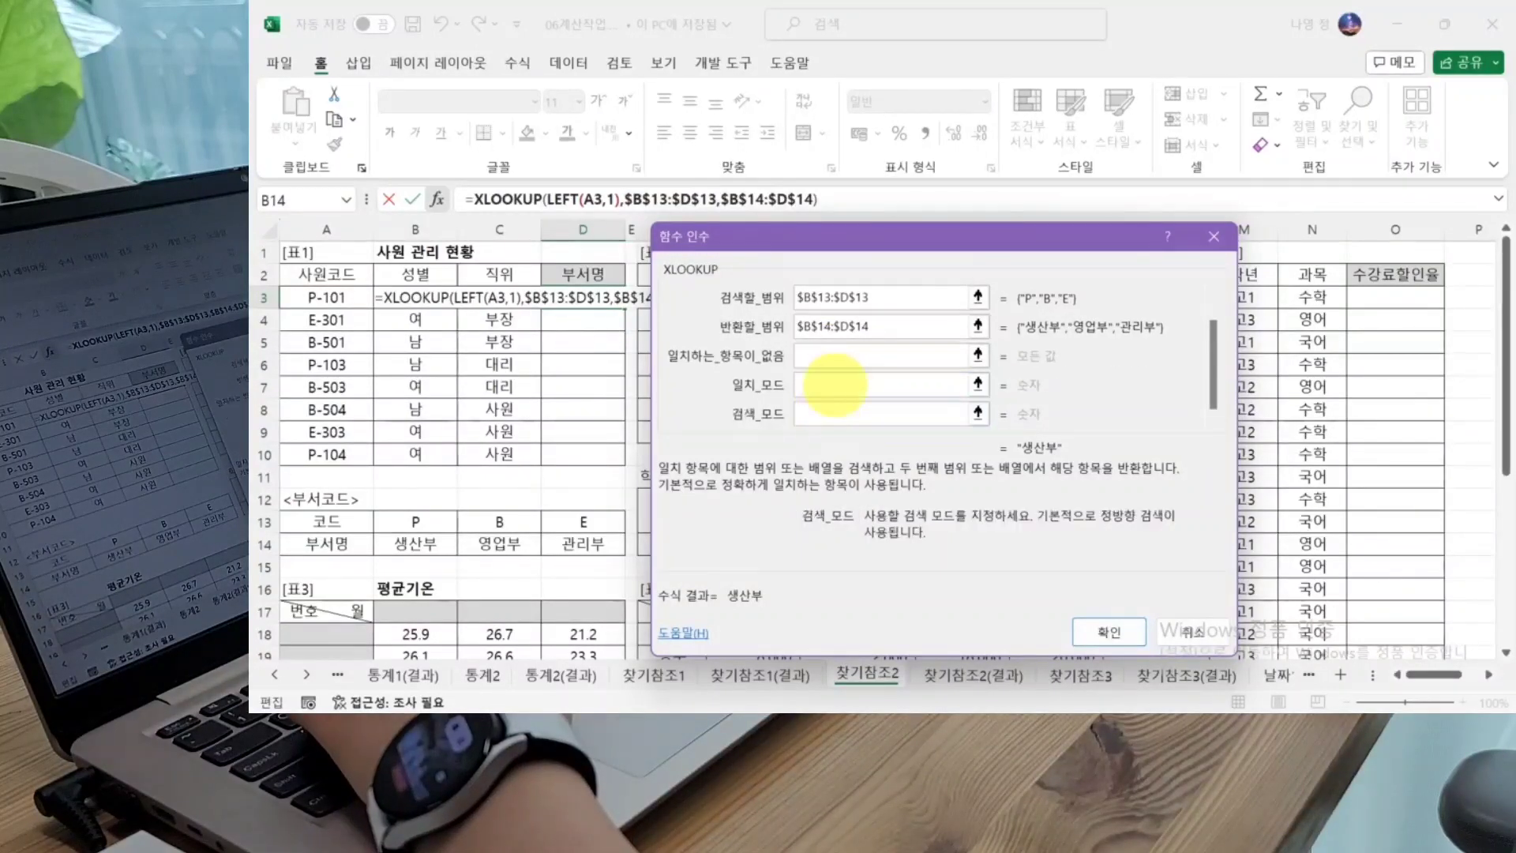
left_click(837, 387)
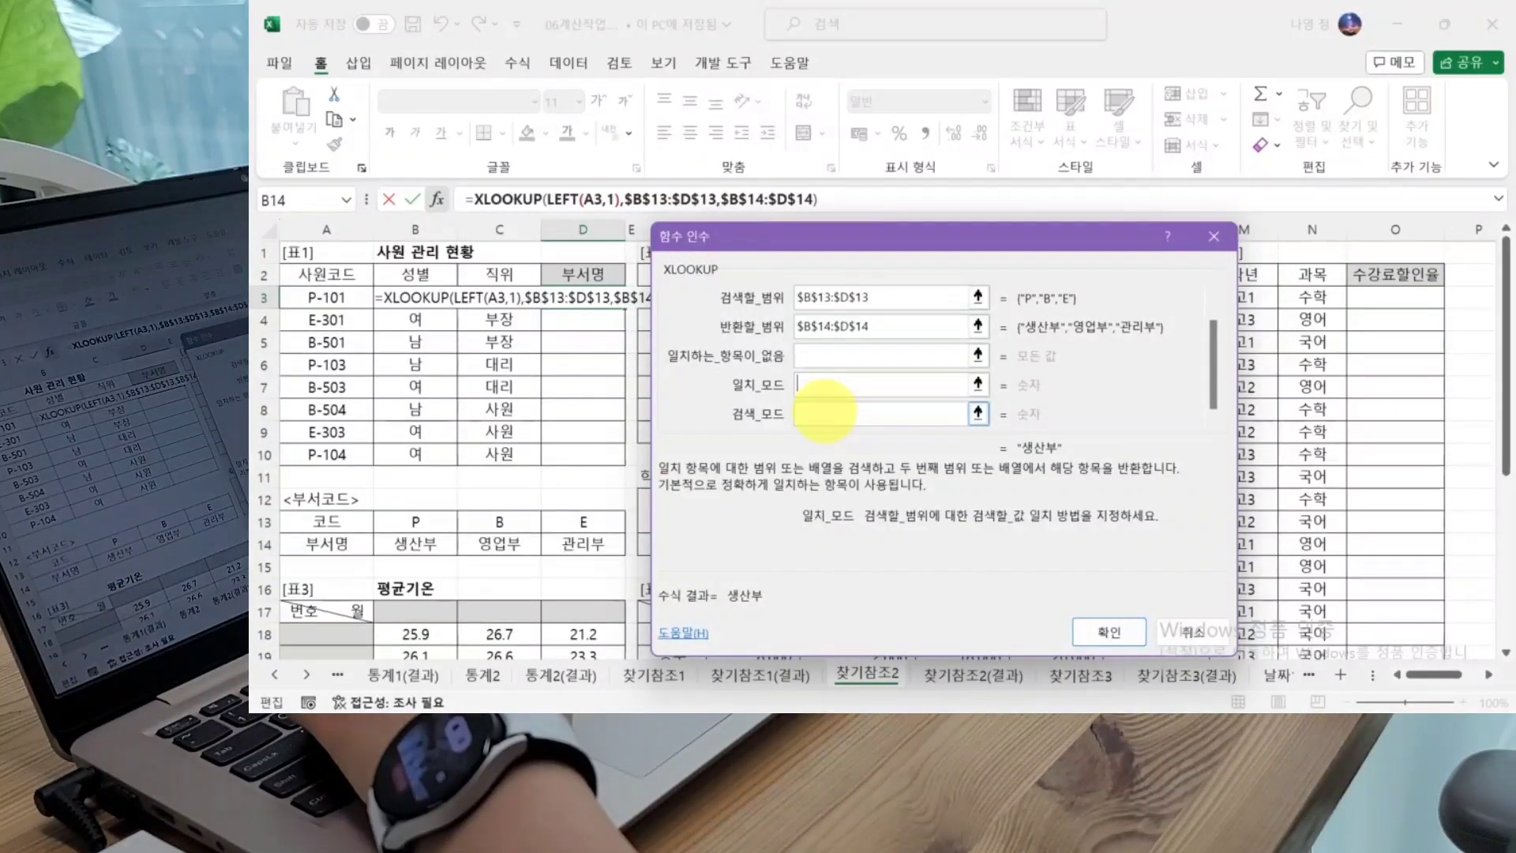
left_click(825, 412)
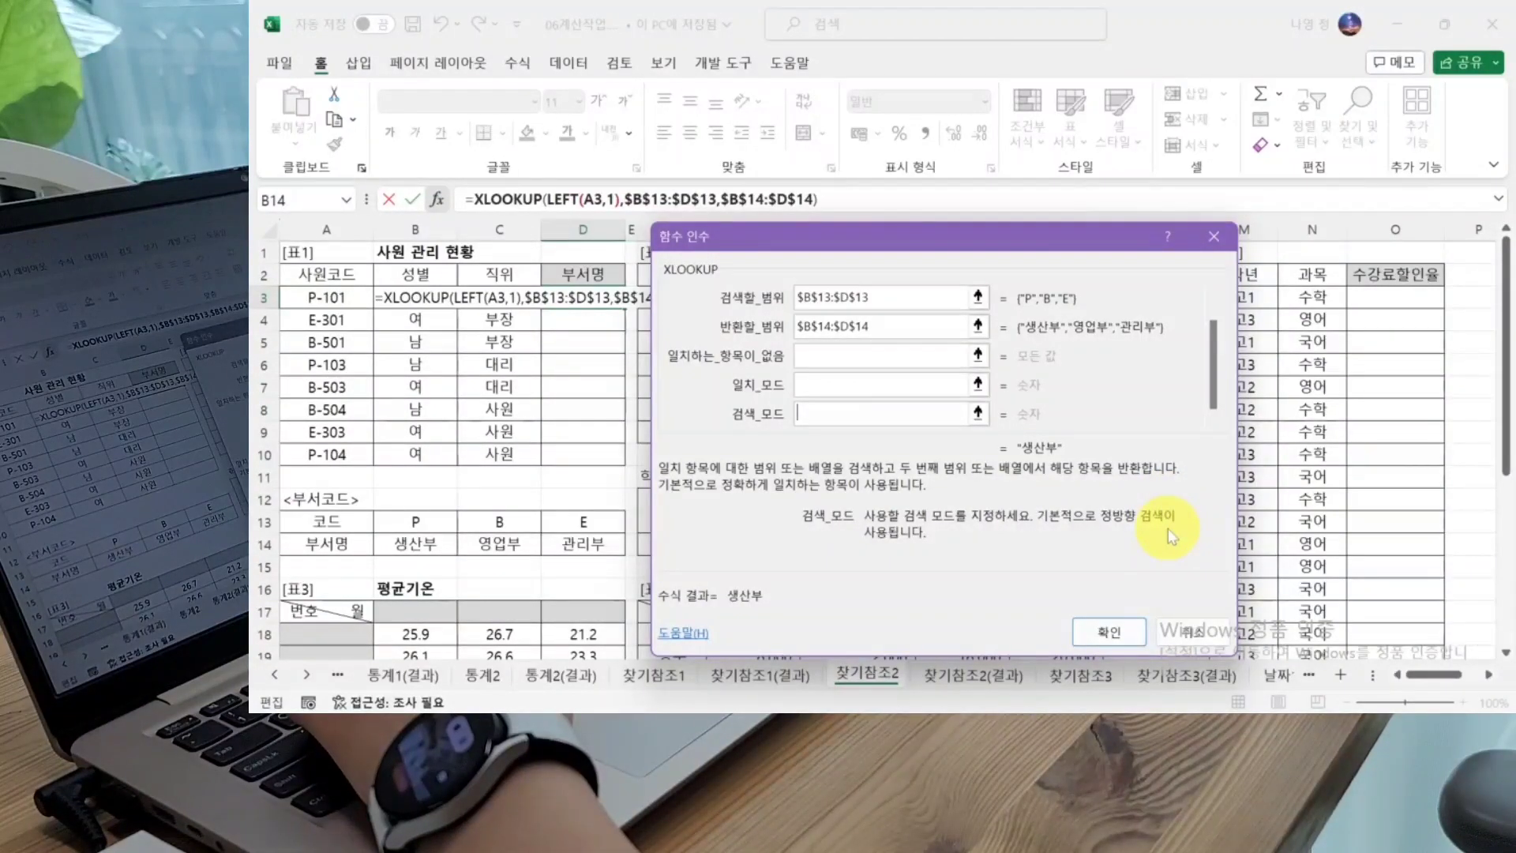
left_click(1109, 631)
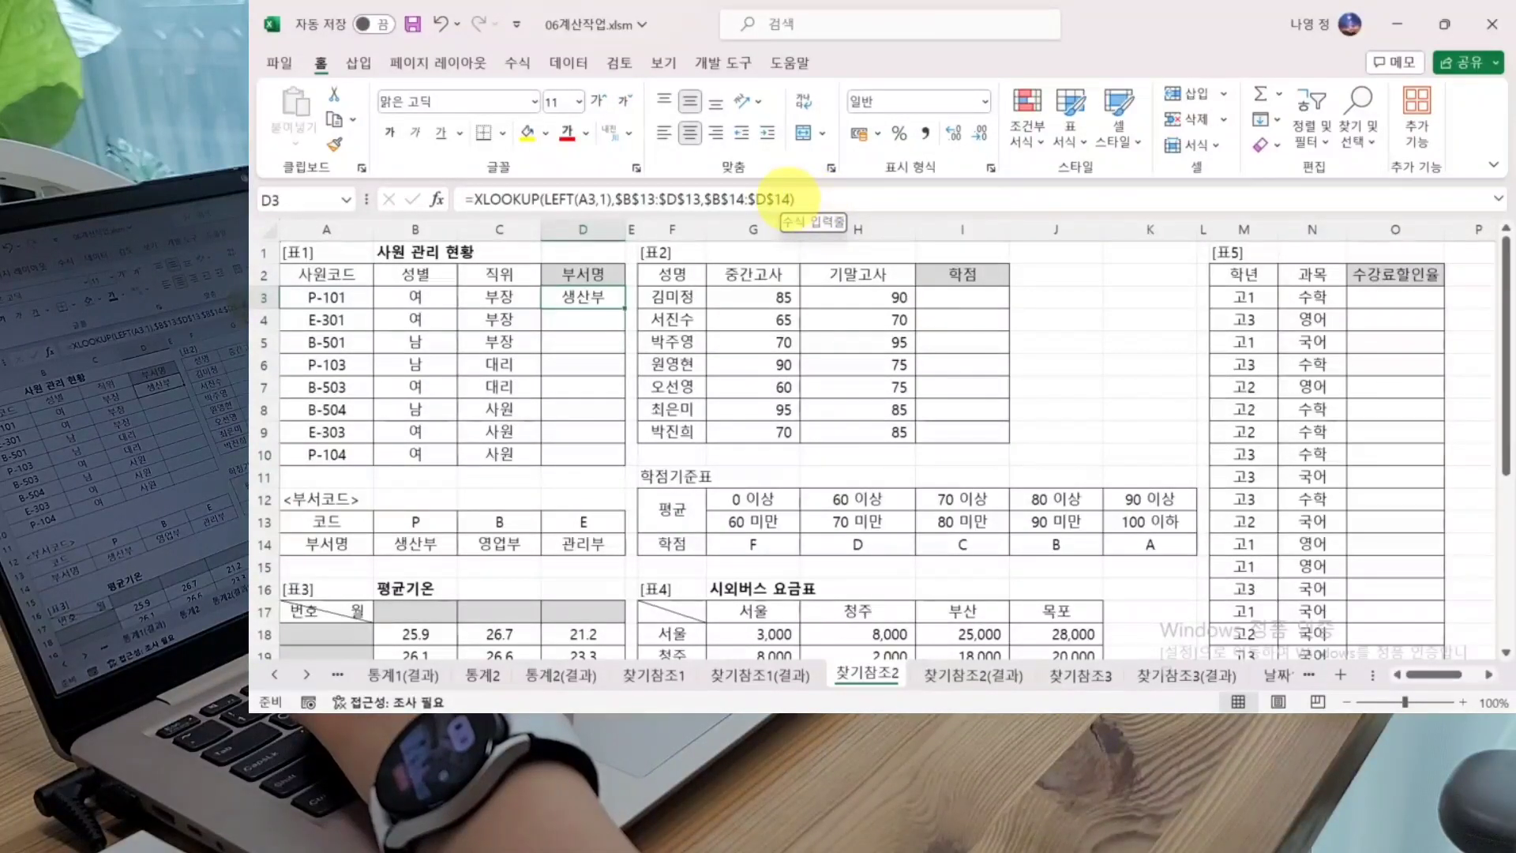
Step: Extend the XLOOKUP formula in D3 with an empty not-found argument and match mode 0, and fill it down through D10
left_click(790, 197)
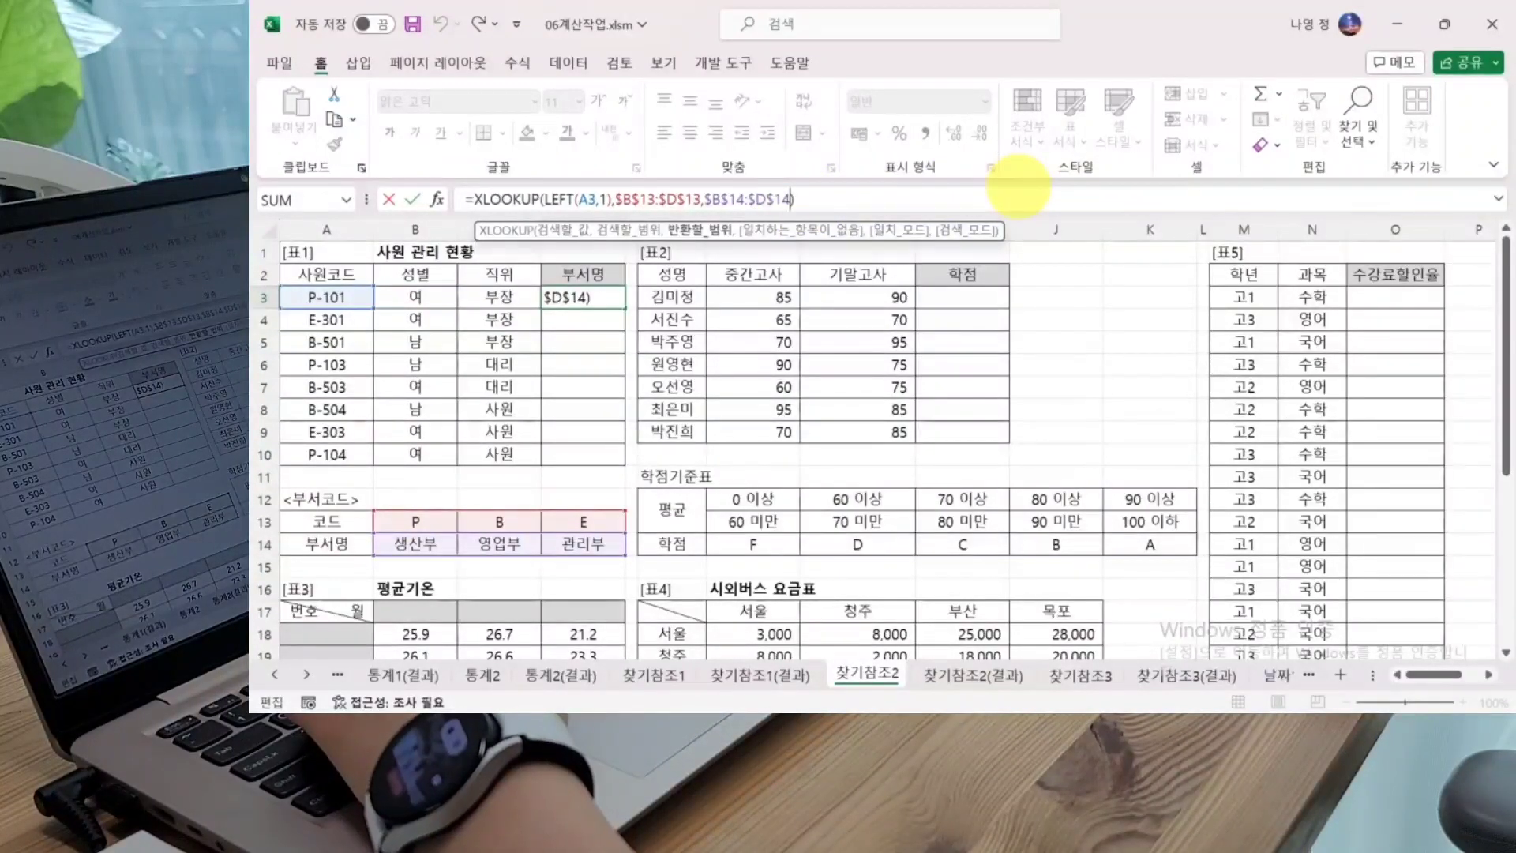
type(",")
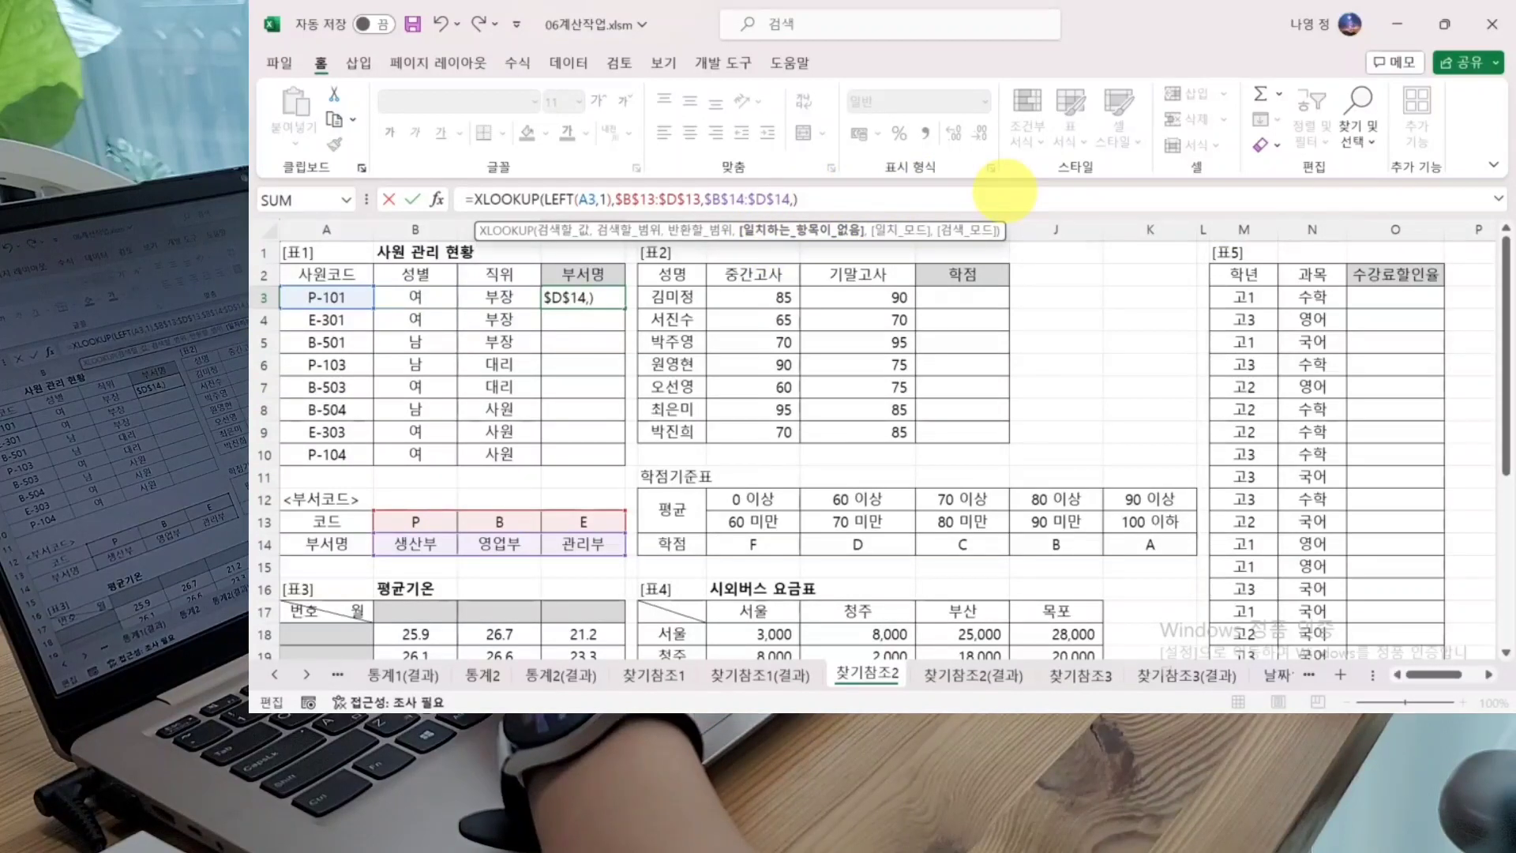
type(",")
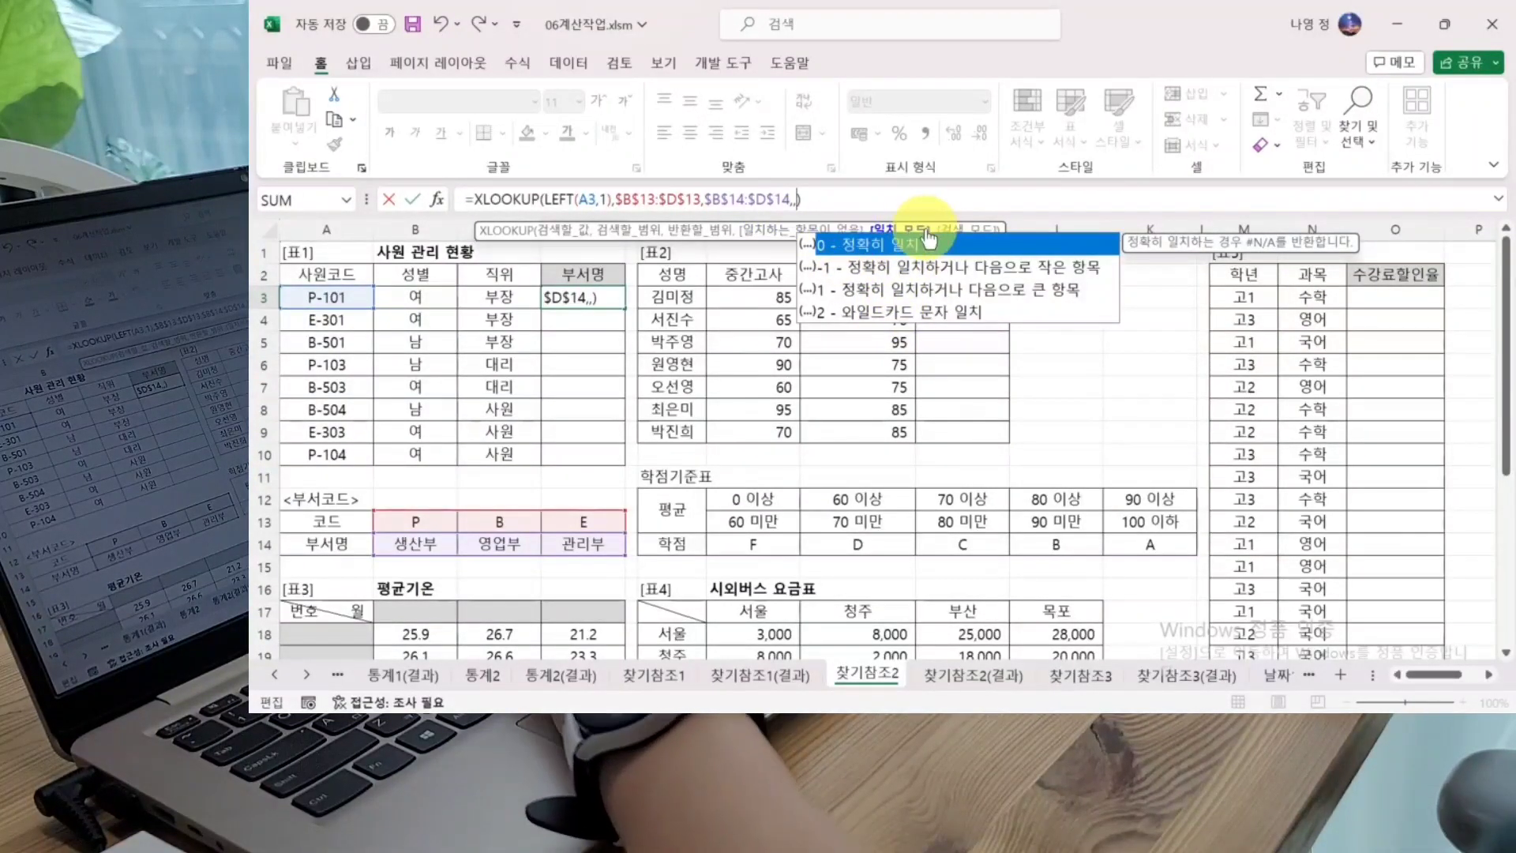
type("0")
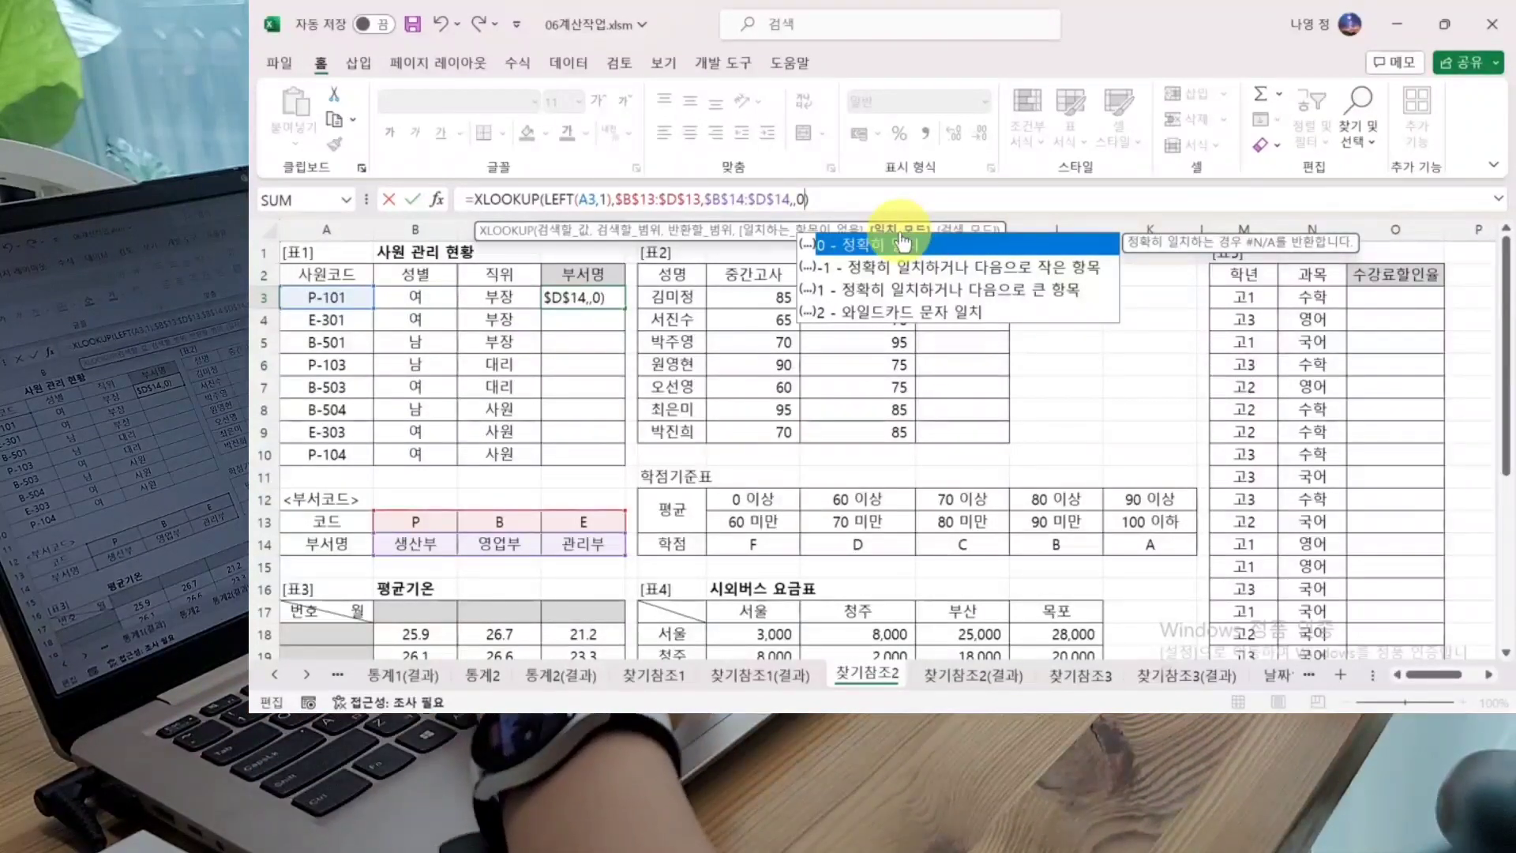
type(",")
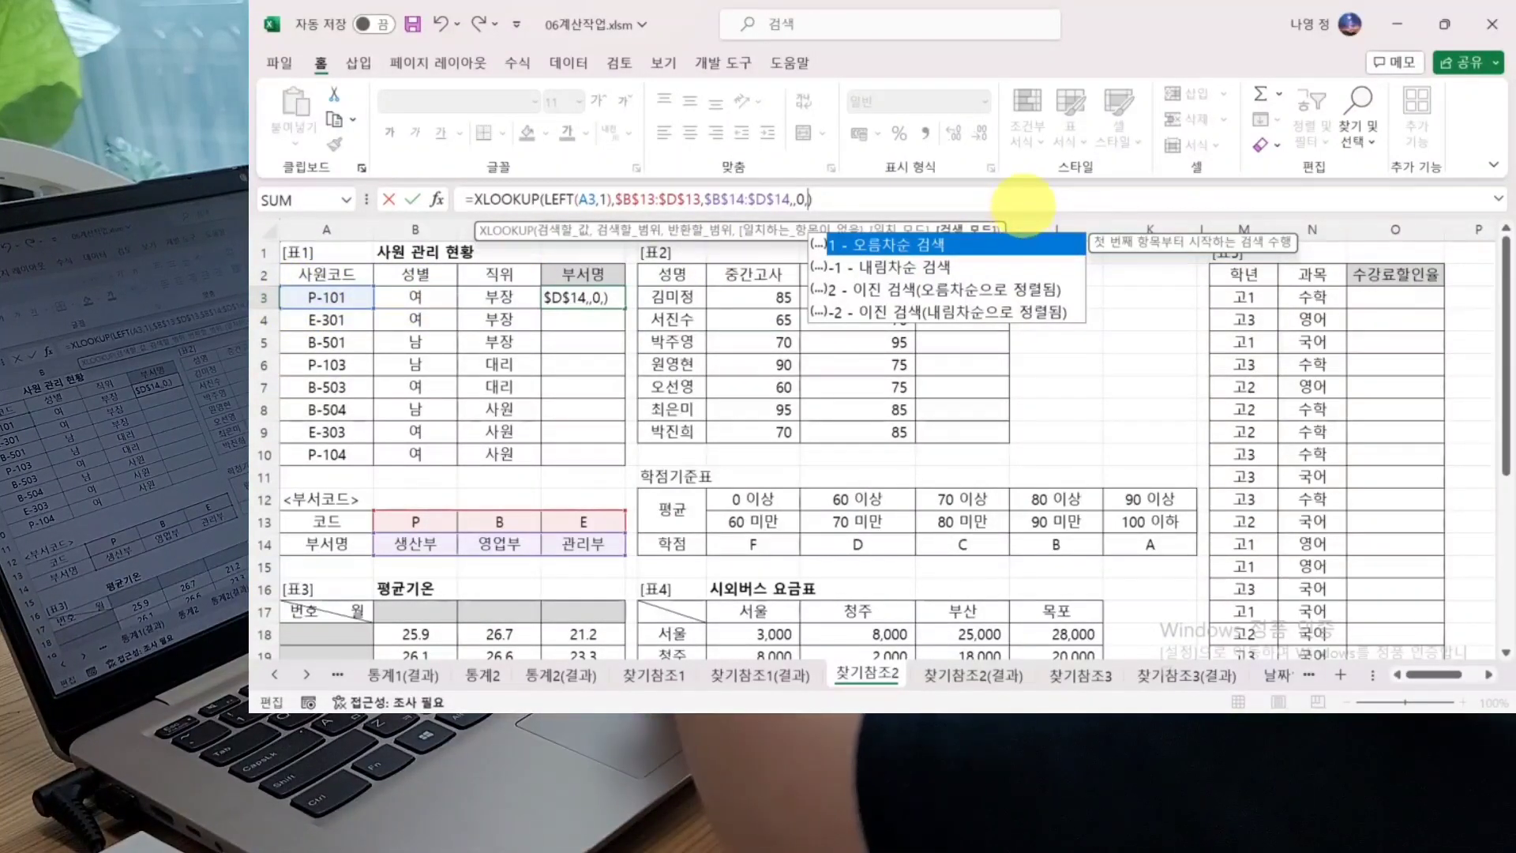
key("BackSpace")
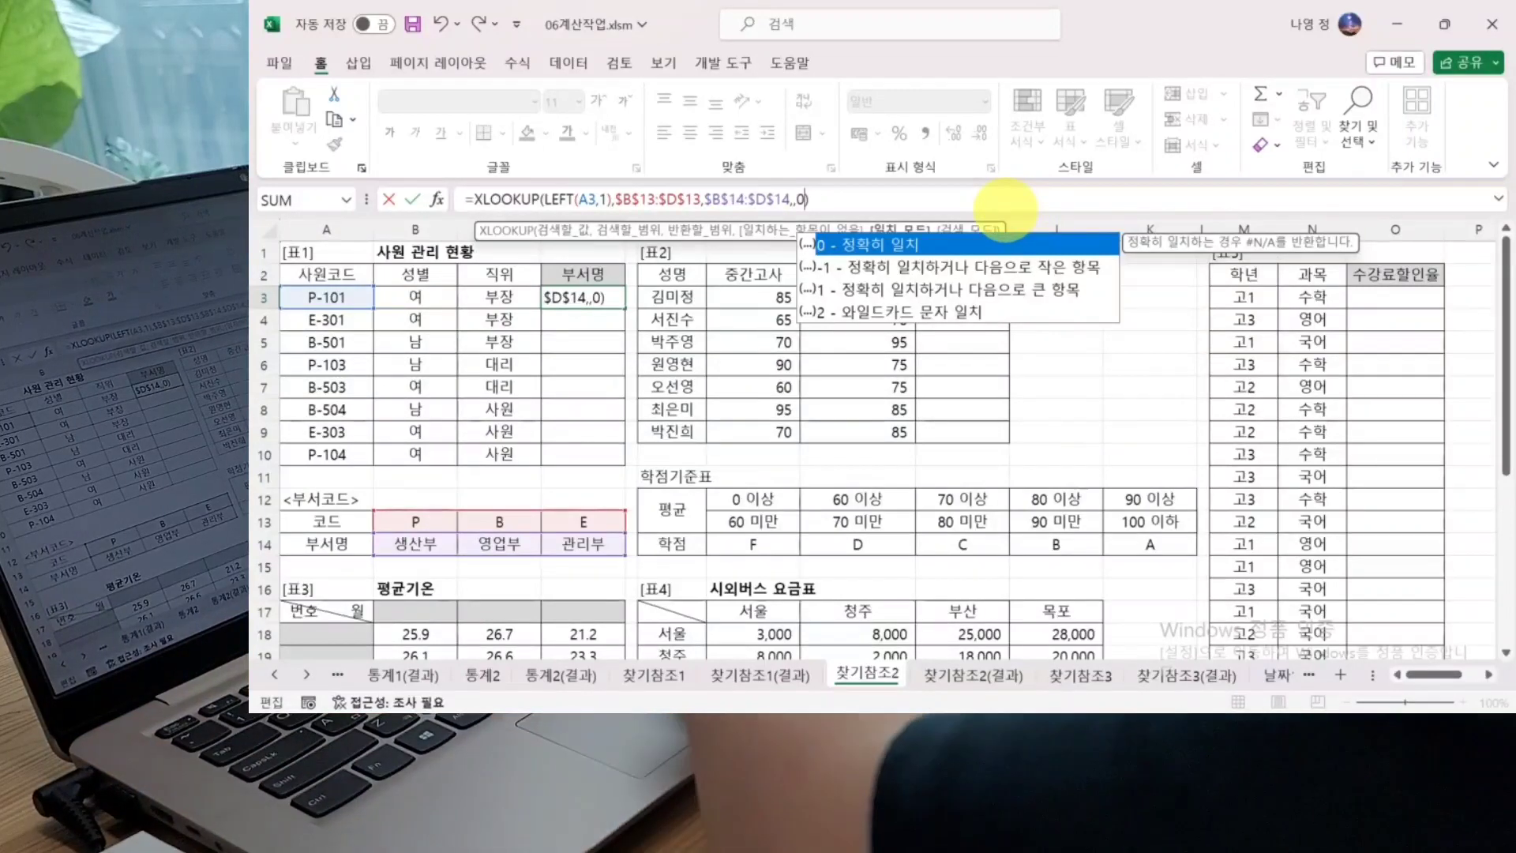
key("Return")
left_click(610, 295)
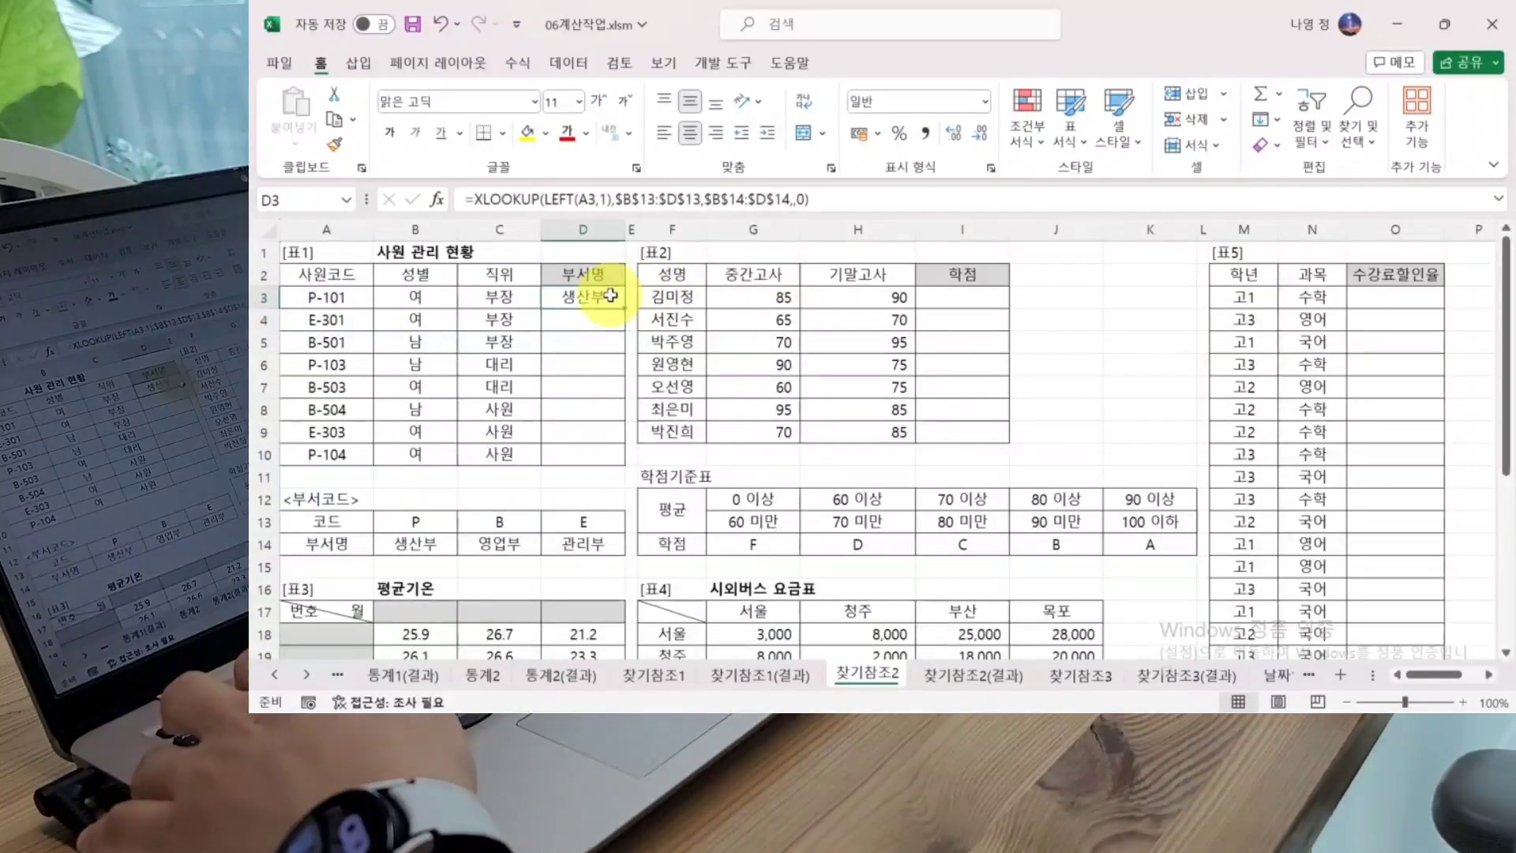
left_click_drag(627, 308, 608, 458)
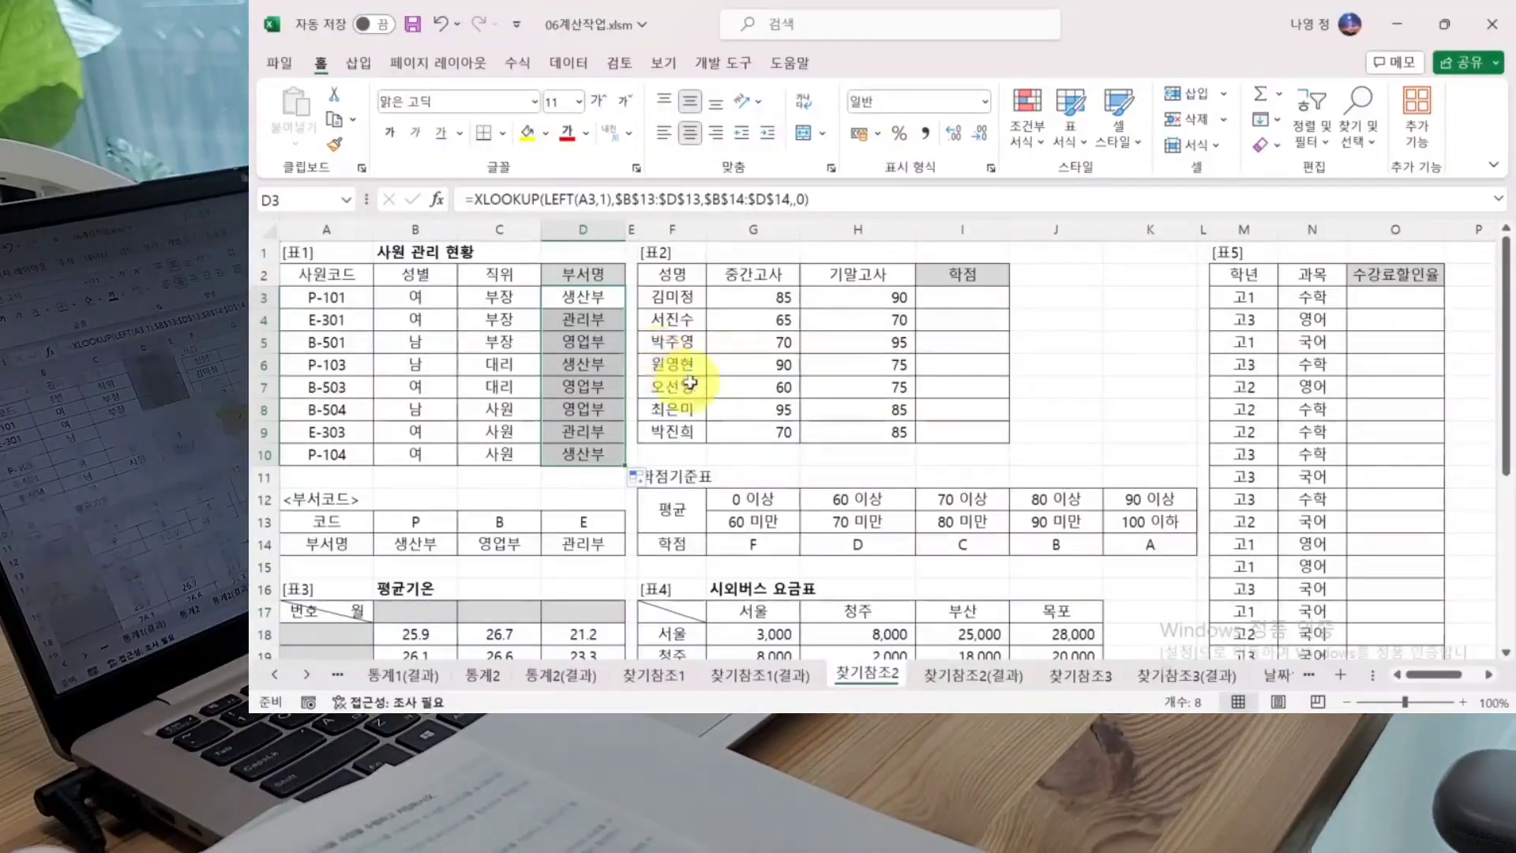
Step: Examine the 시외버스 요금표 fares in G18:J21 and the 출발지, 도착지 and 부산-목포 요금 cells below them
scroll(694, 385, "down", 3)
scroll(695, 385, "down", 3)
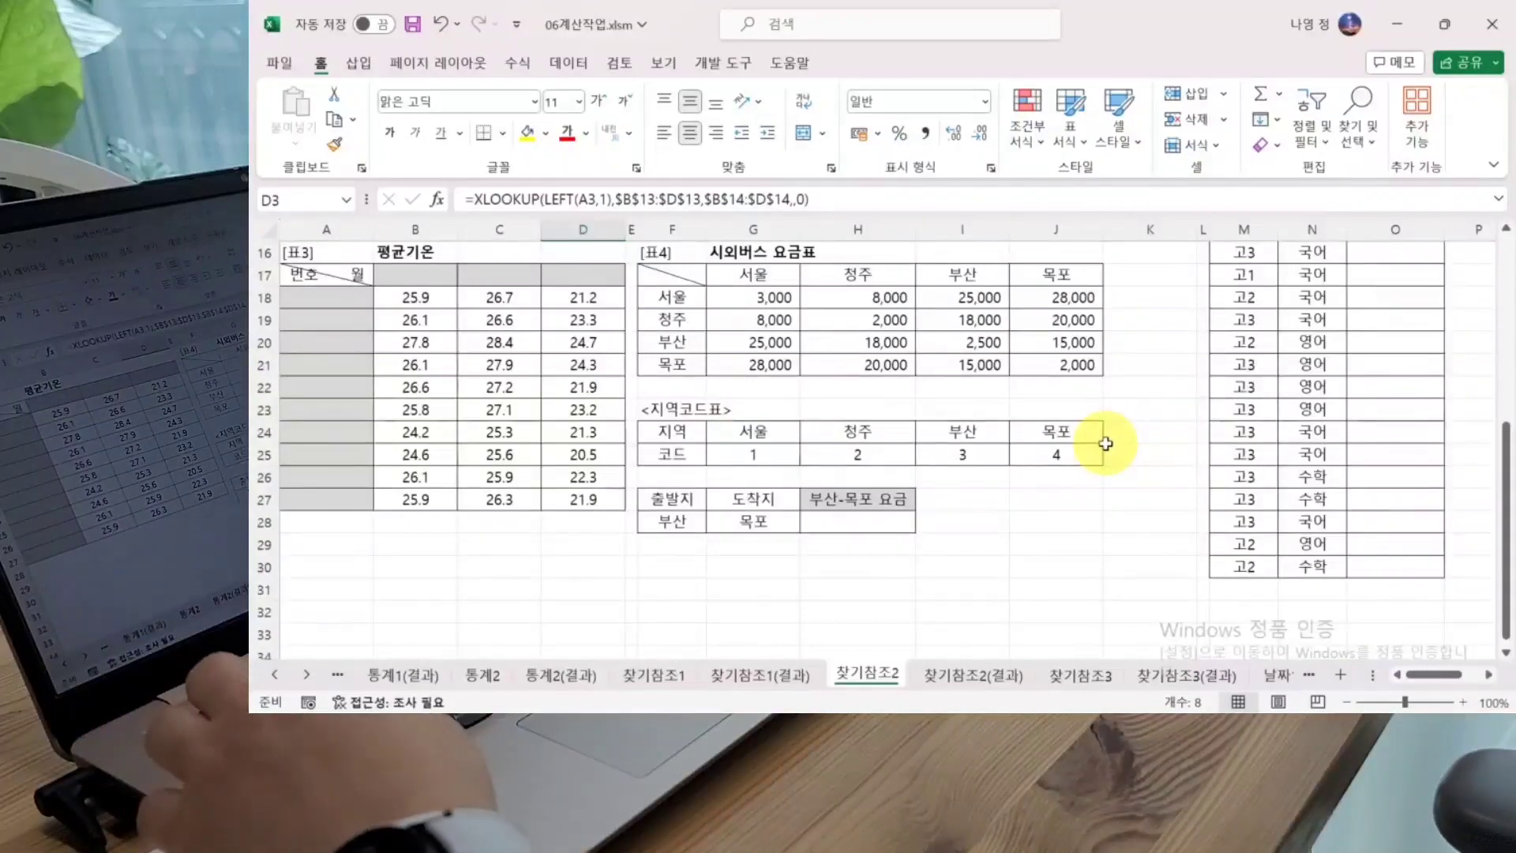
left_click_drag(771, 298, 1070, 359)
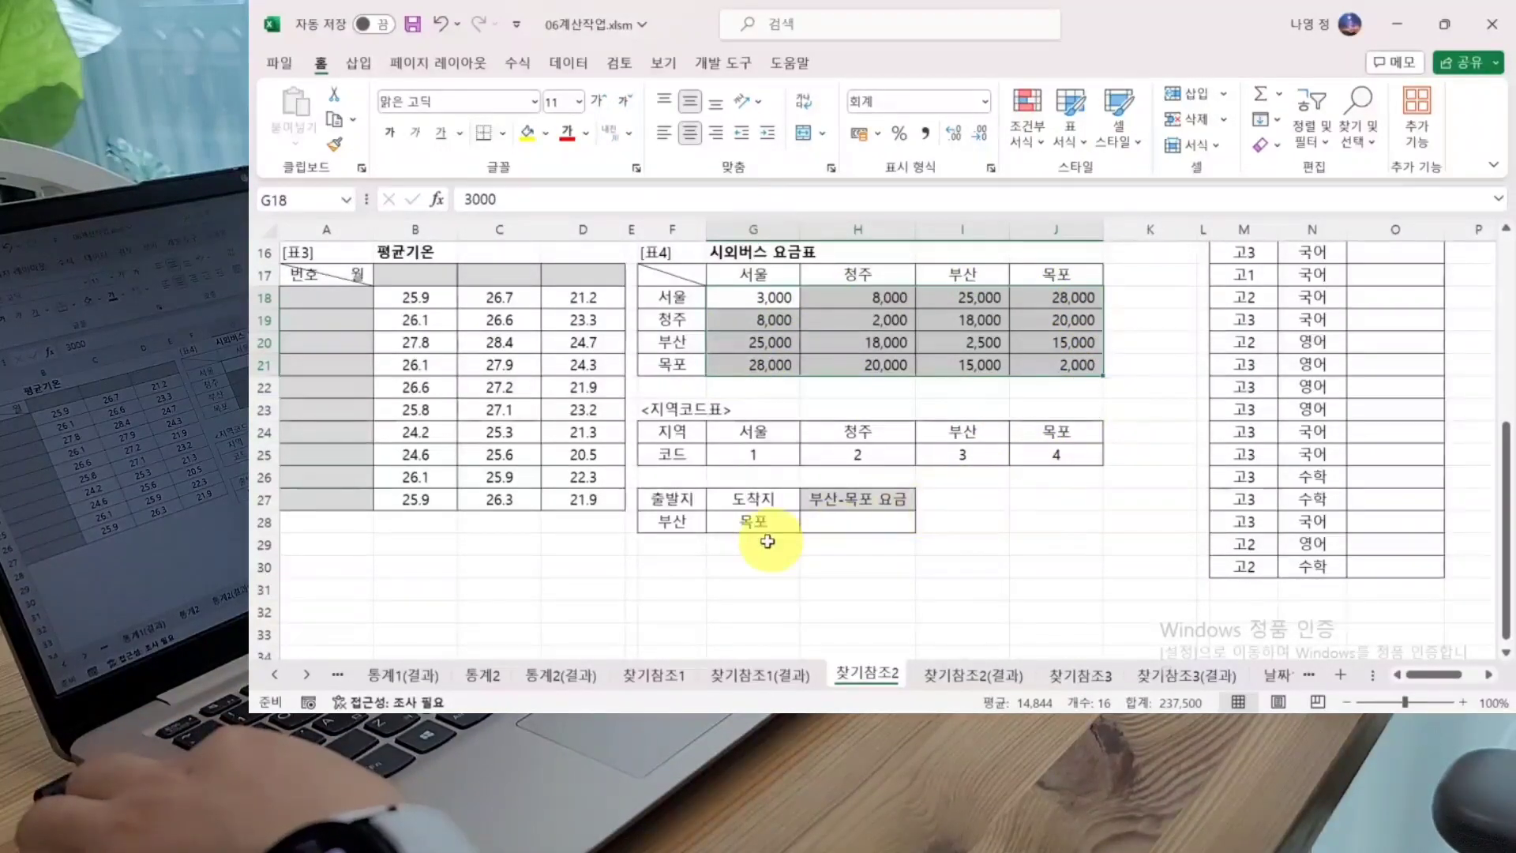
left_click(665, 504)
mouse_move(748, 499)
left_mouse_down()
mouse_move(754, 524)
mouse_move(674, 522)
mouse_move(754, 522)
left_mouse_up()
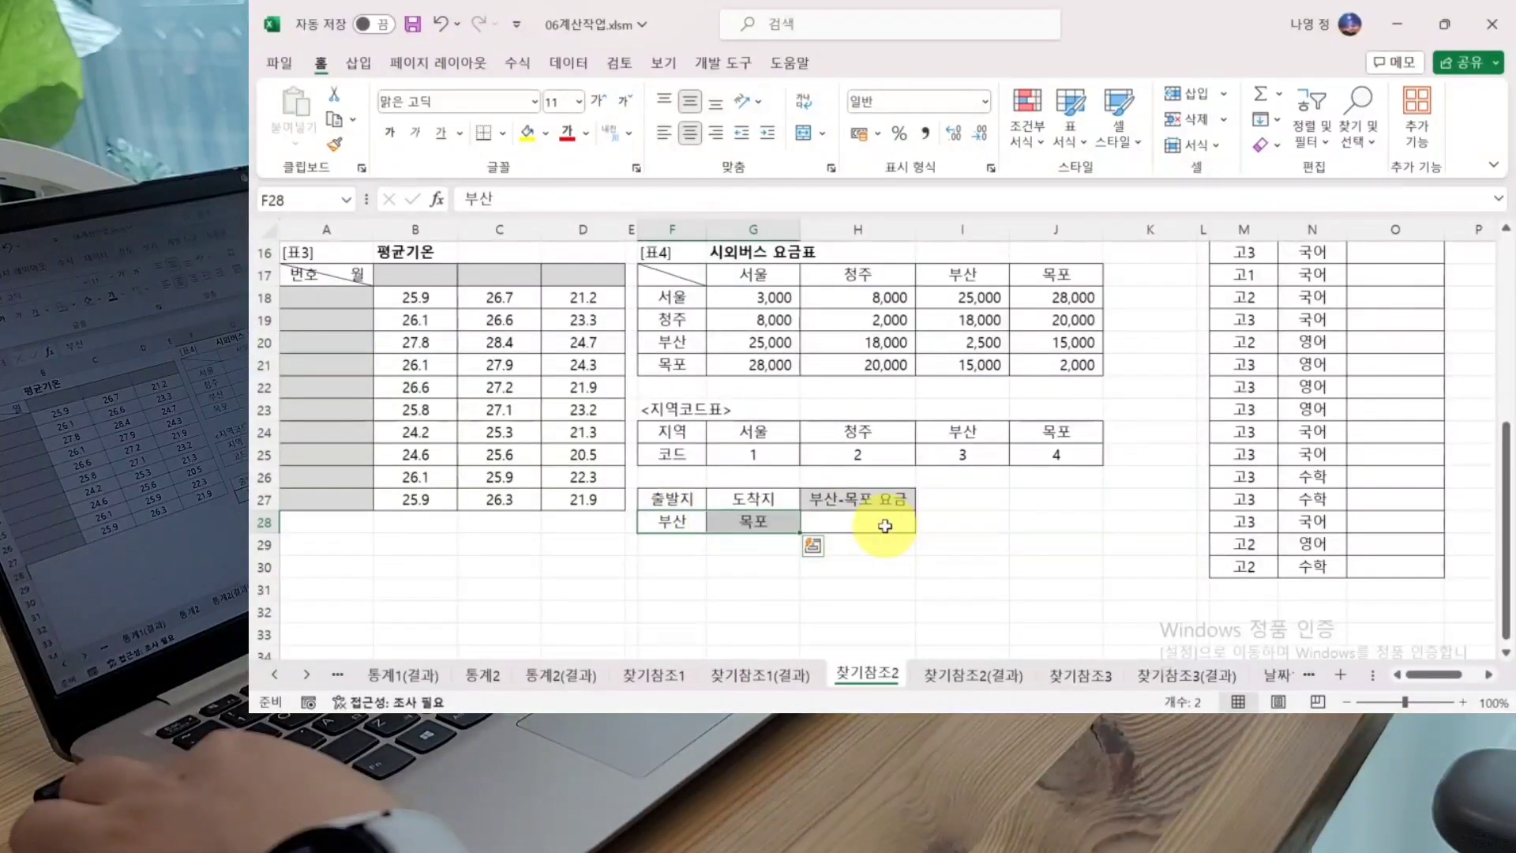
left_click(884, 525)
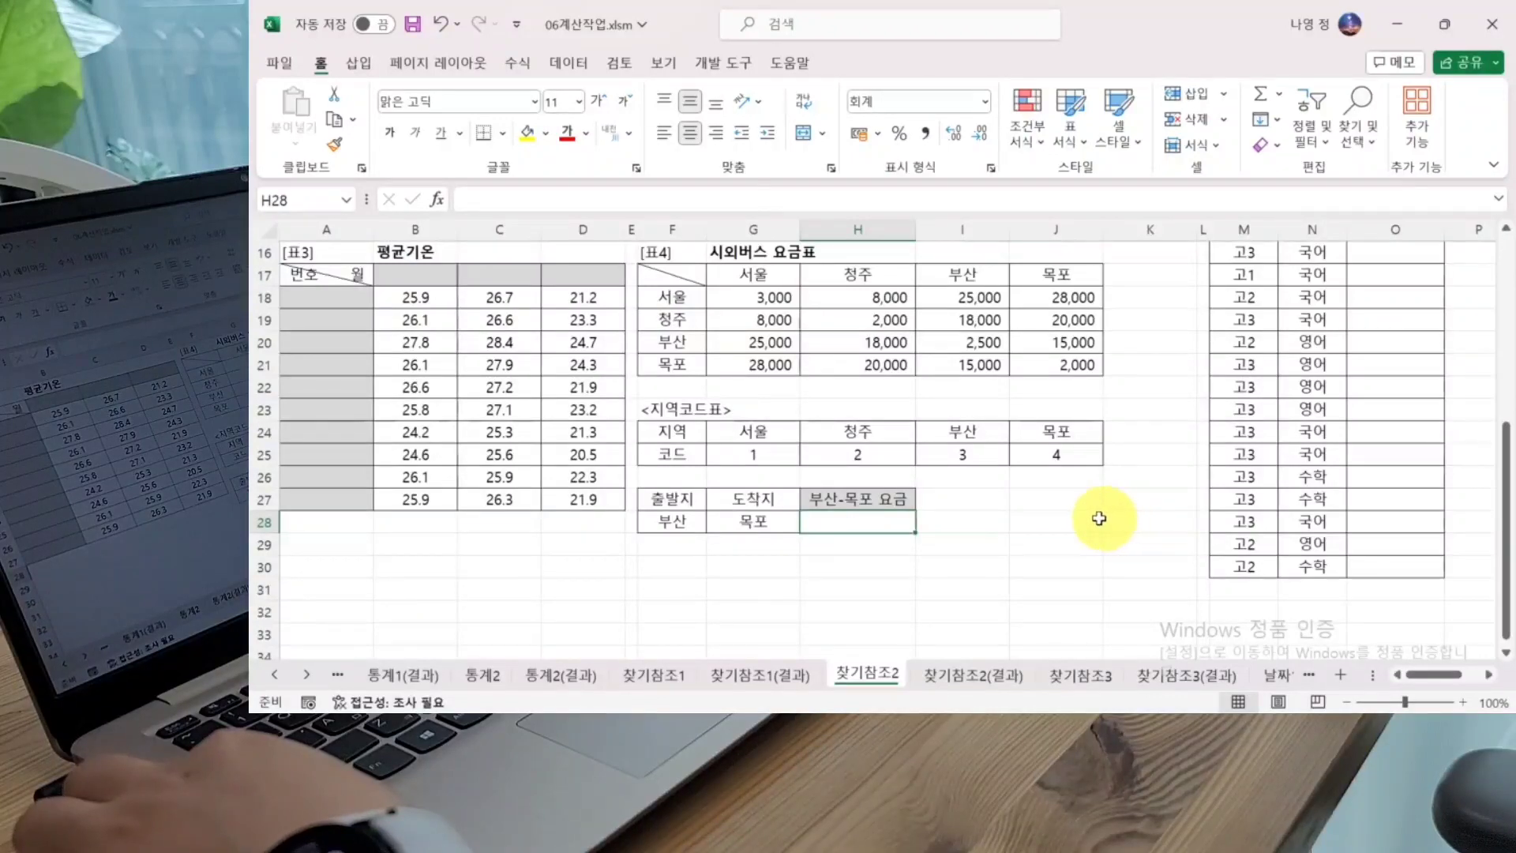
left_click_drag(770, 300, 1056, 363)
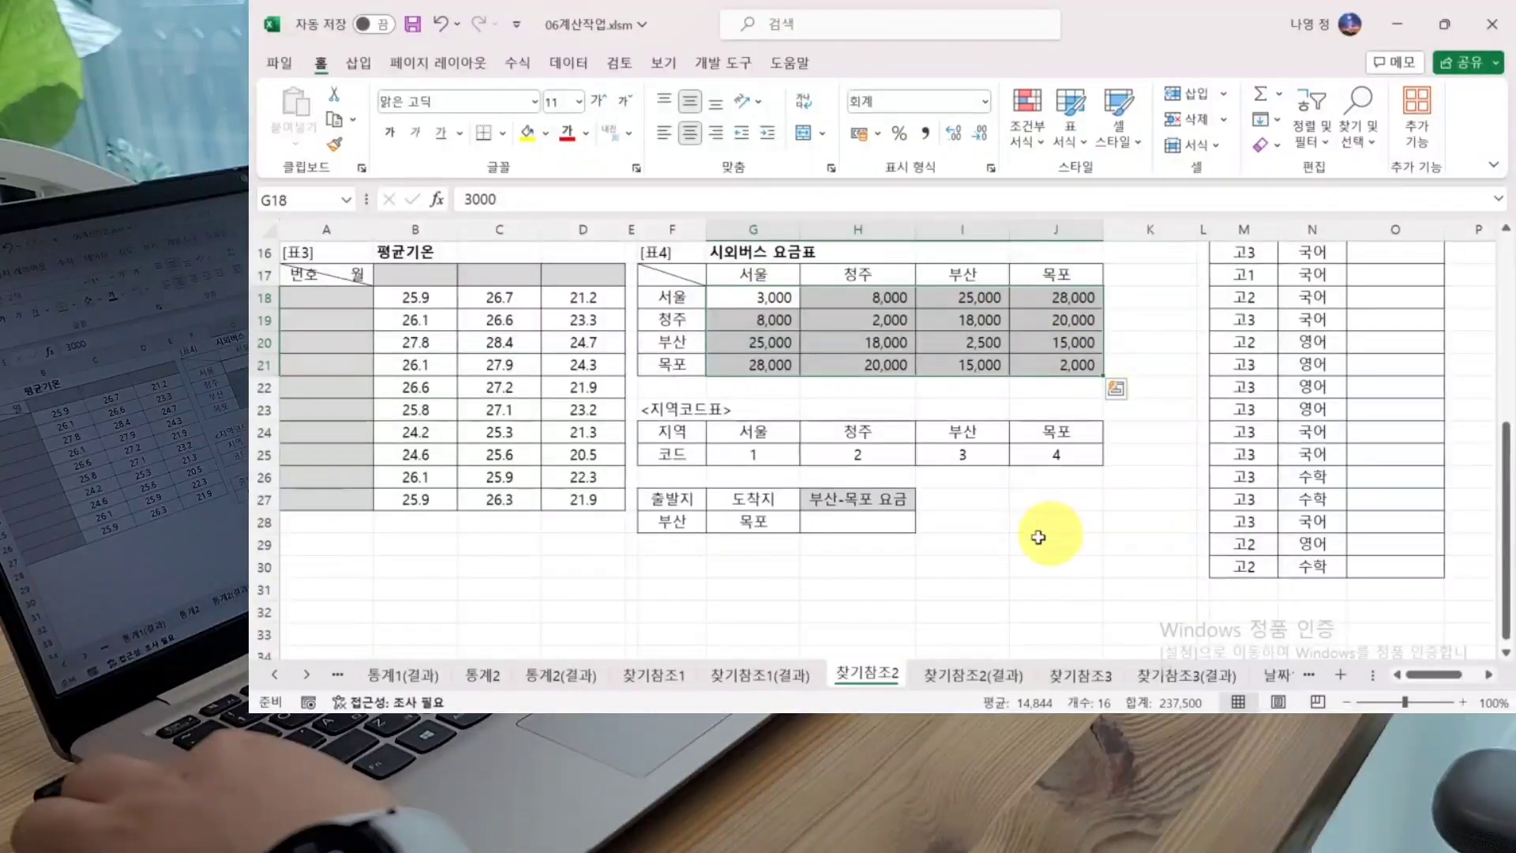
left_click(824, 552)
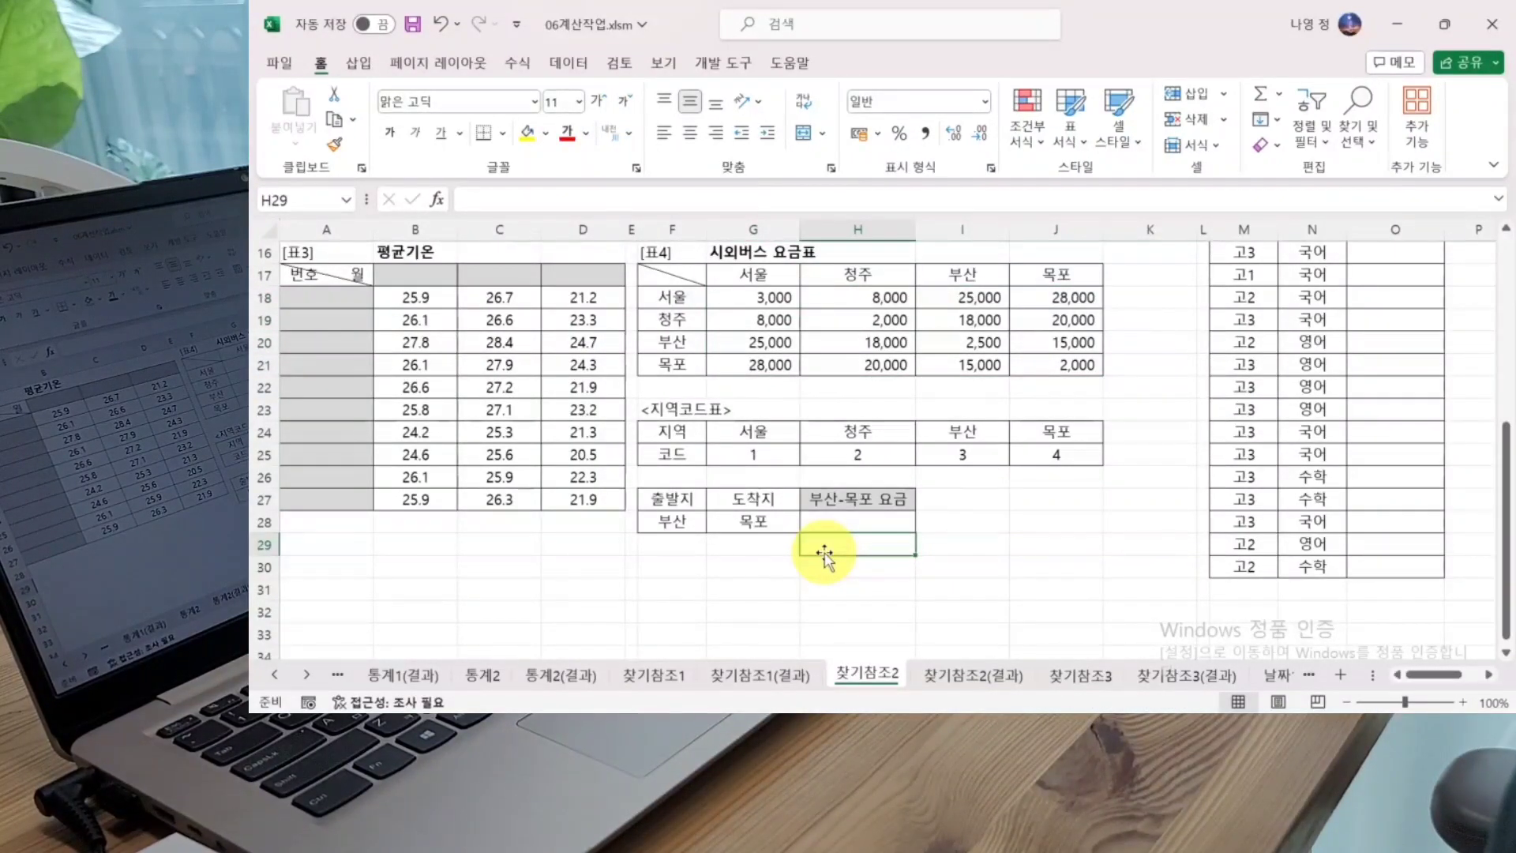
left_click(974, 518)
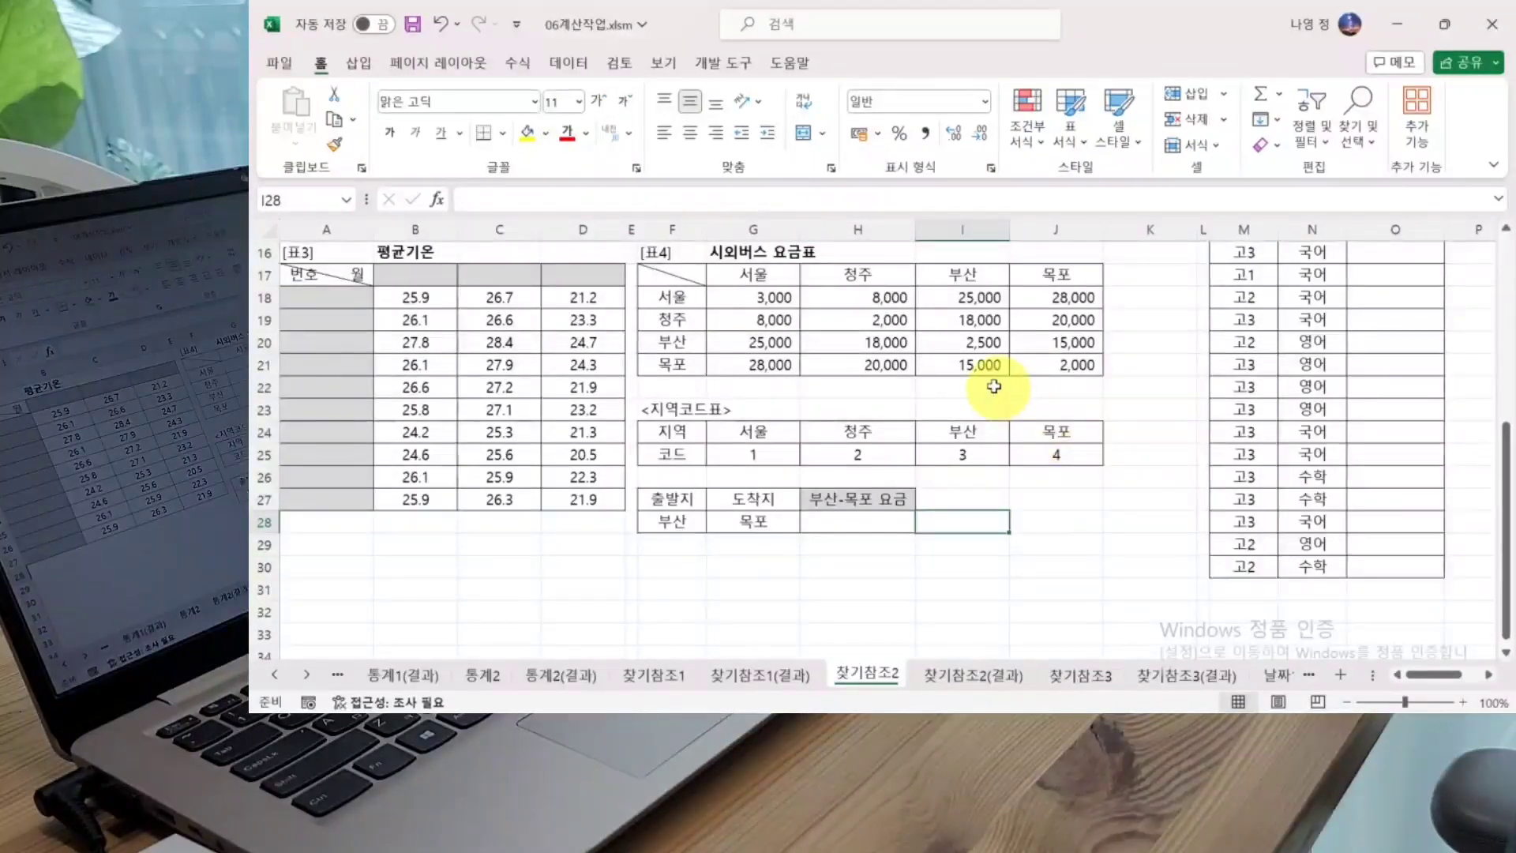
Step: Trace the 부산 row and the 목포 column of the fare table to the cell where they intersect
left_click_drag(778, 294, 1077, 360)
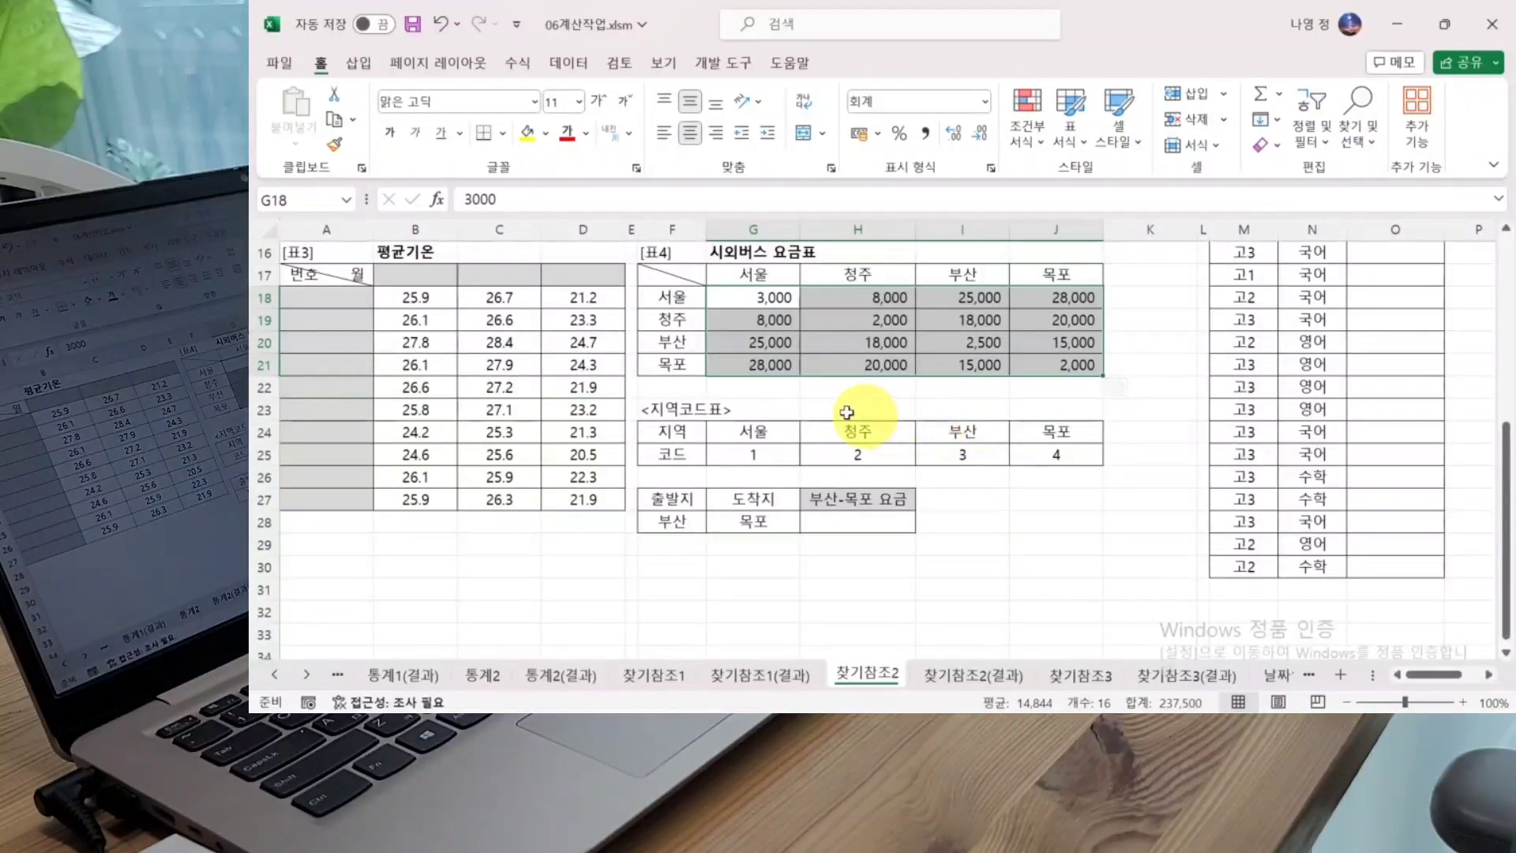
left_click_drag(672, 342, 1092, 341)
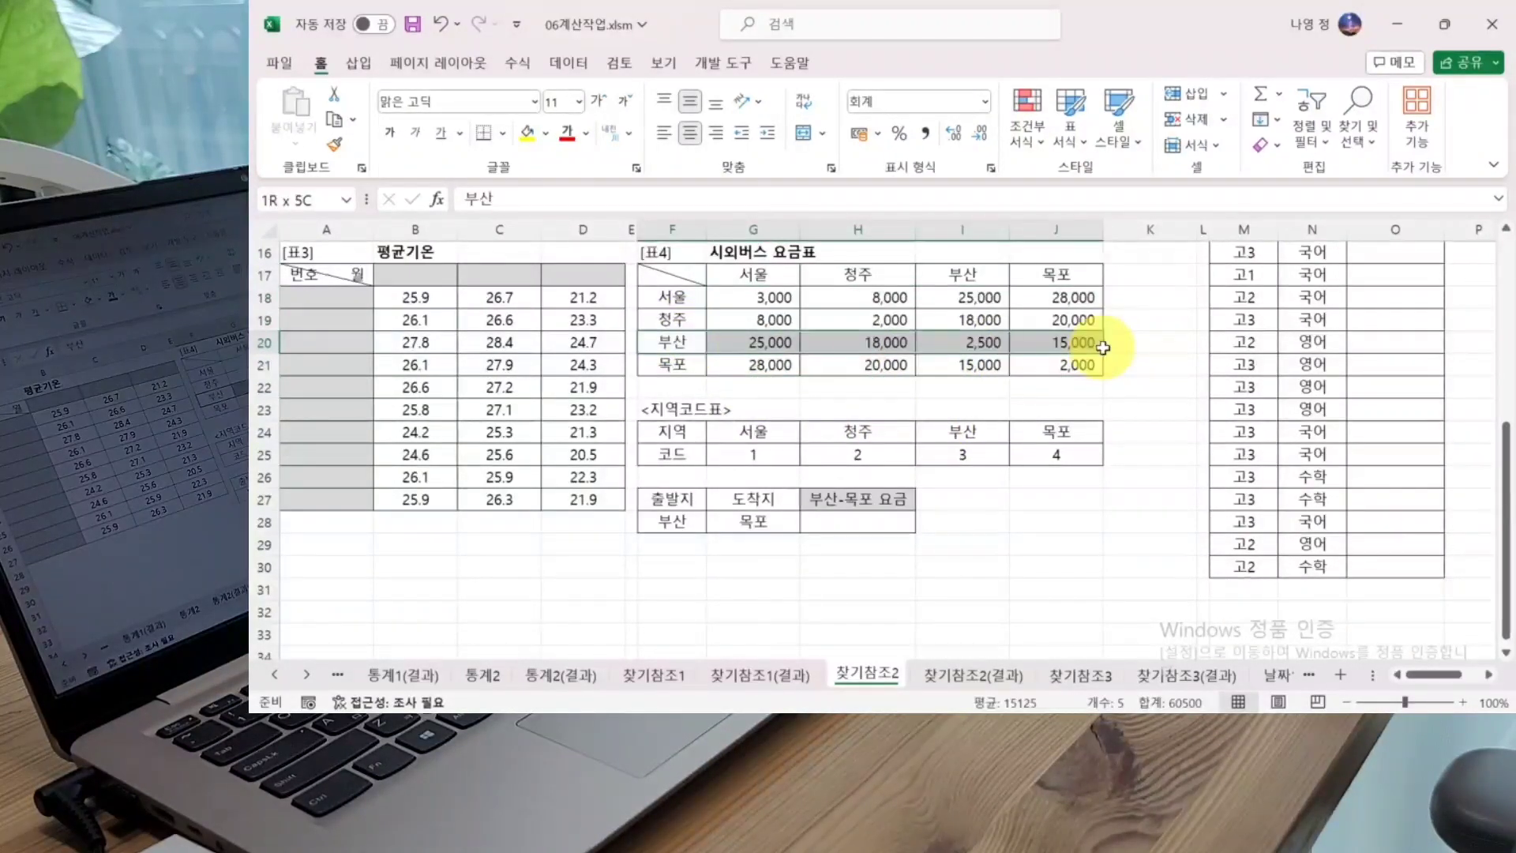
left_click(1089, 430)
left_click(1133, 442)
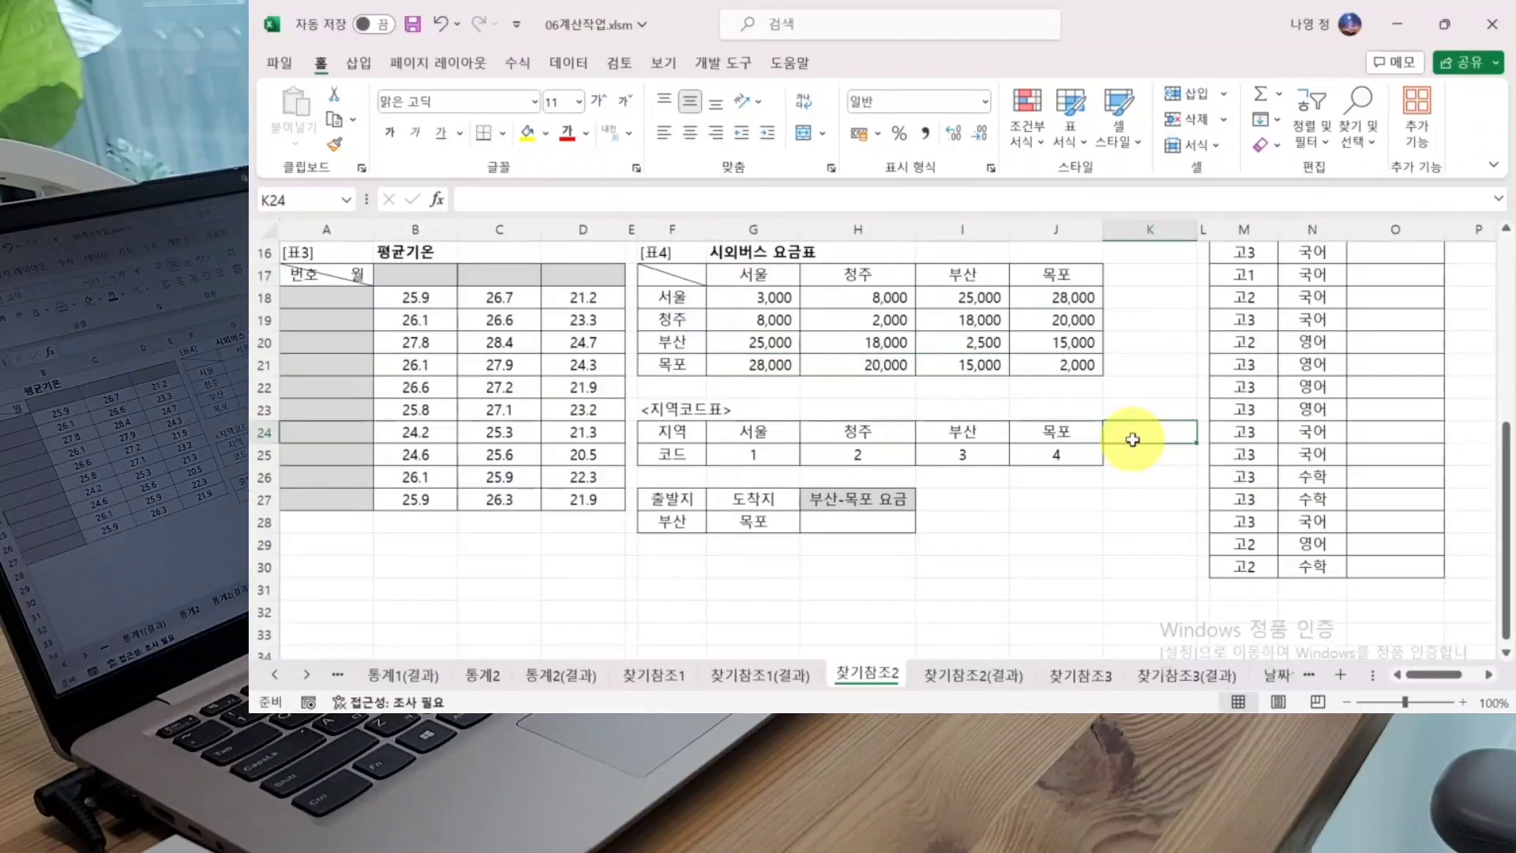
left_click_drag(1061, 268, 1066, 367)
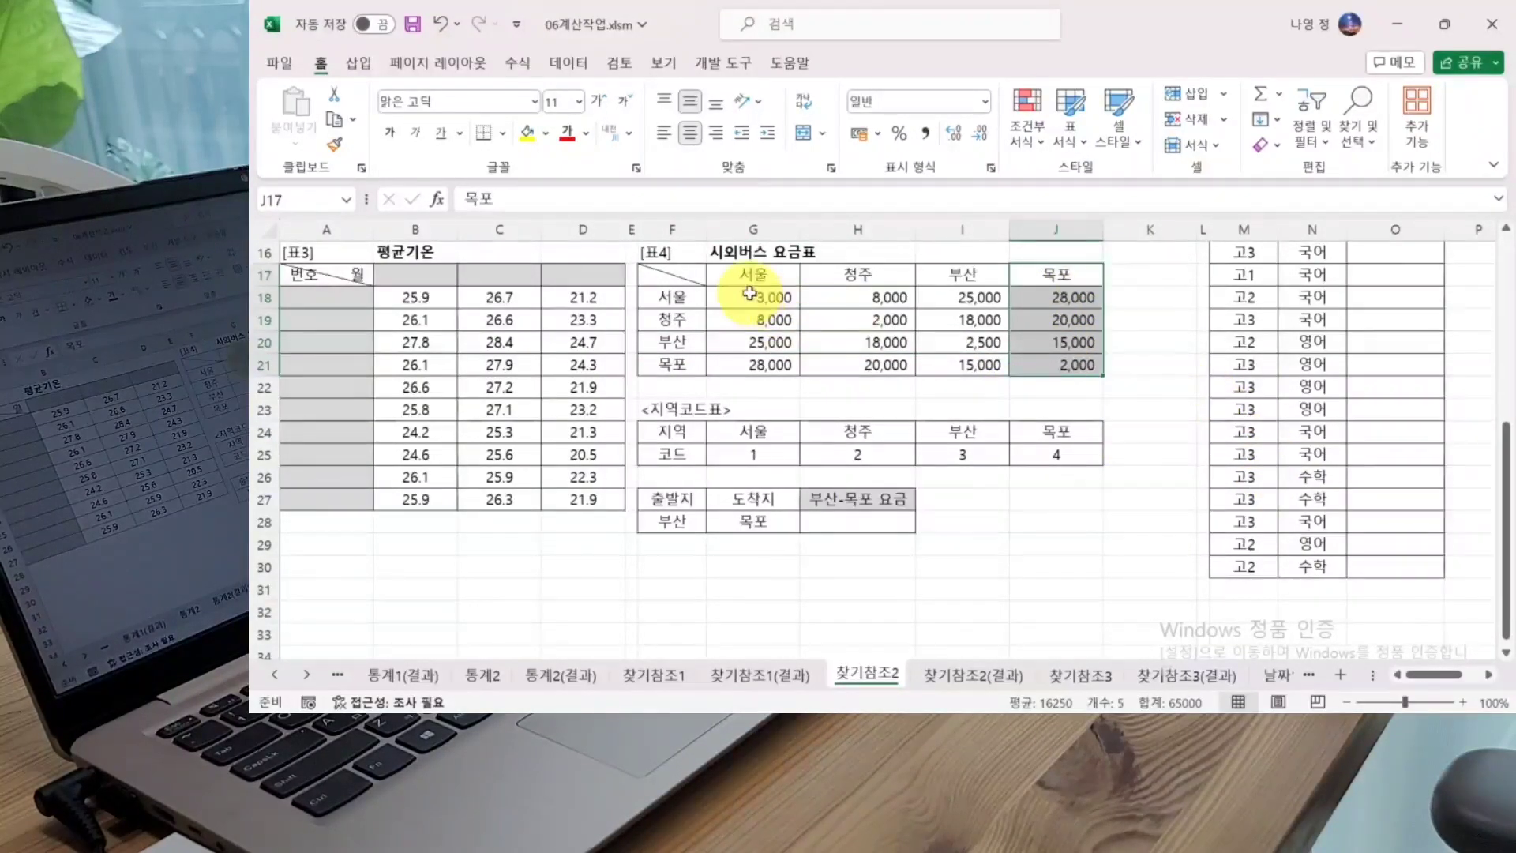
left_click_drag(750, 296, 1034, 366)
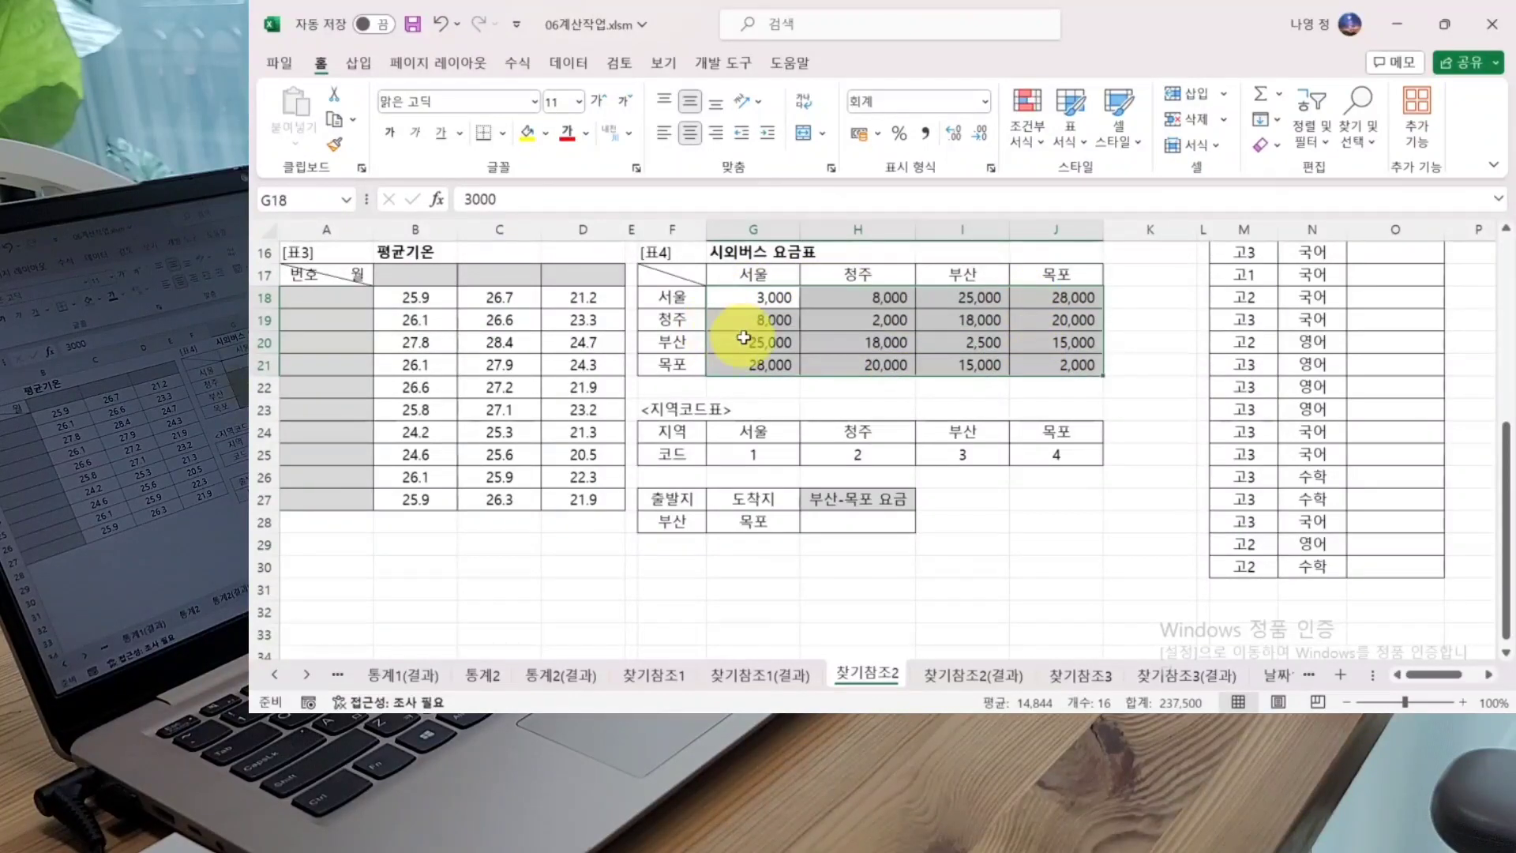
left_click_drag(759, 342, 1066, 351)
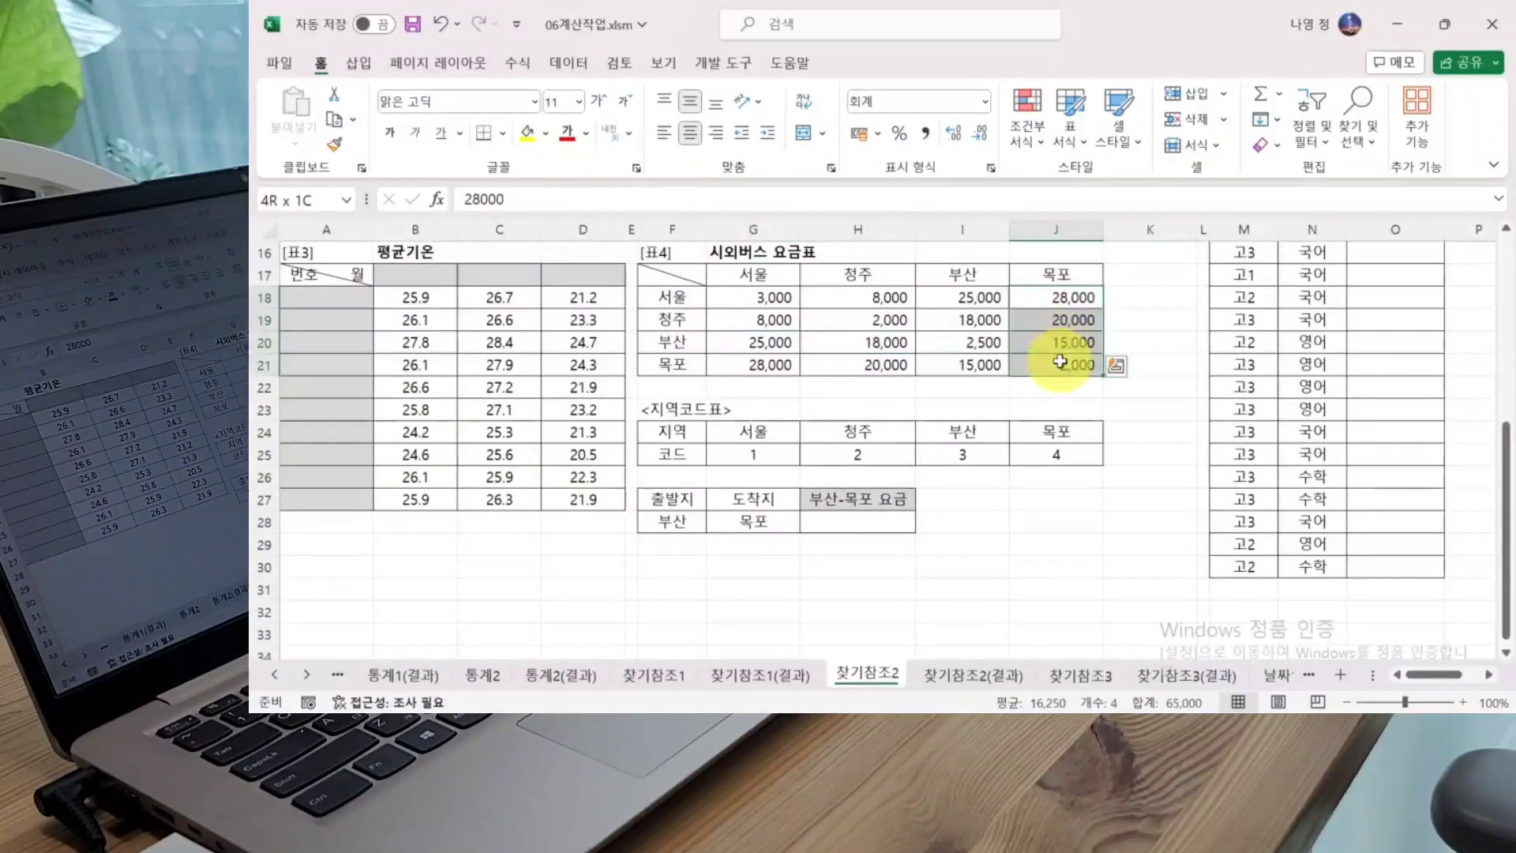
left_click(1064, 344)
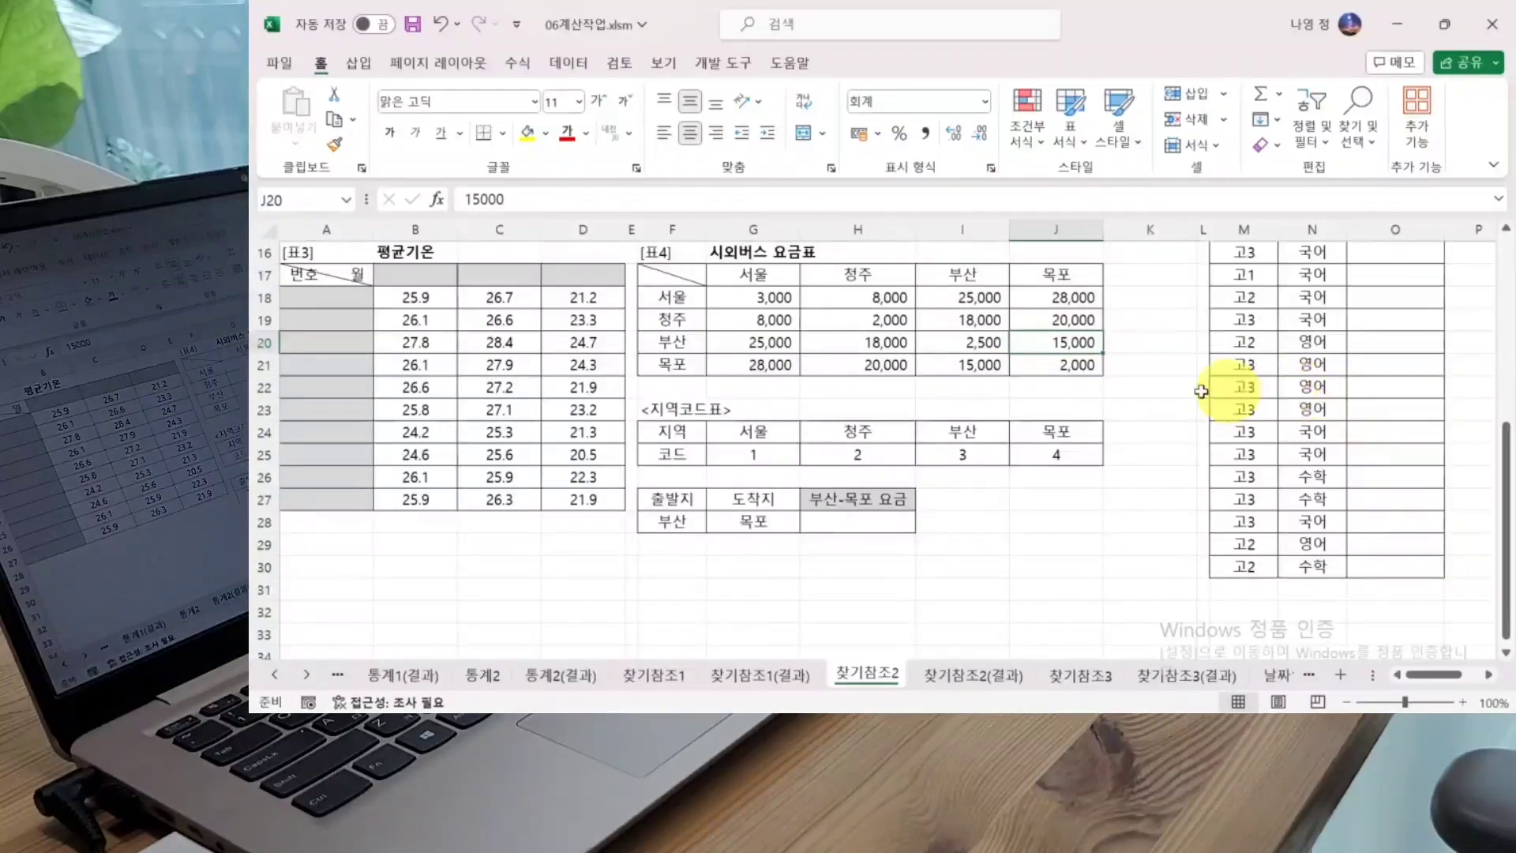
Step: Start an INDEX formula in H28 using the array,row_num,column_num argument form, with its arguments shown clear of the fare table
left_click(868, 522)
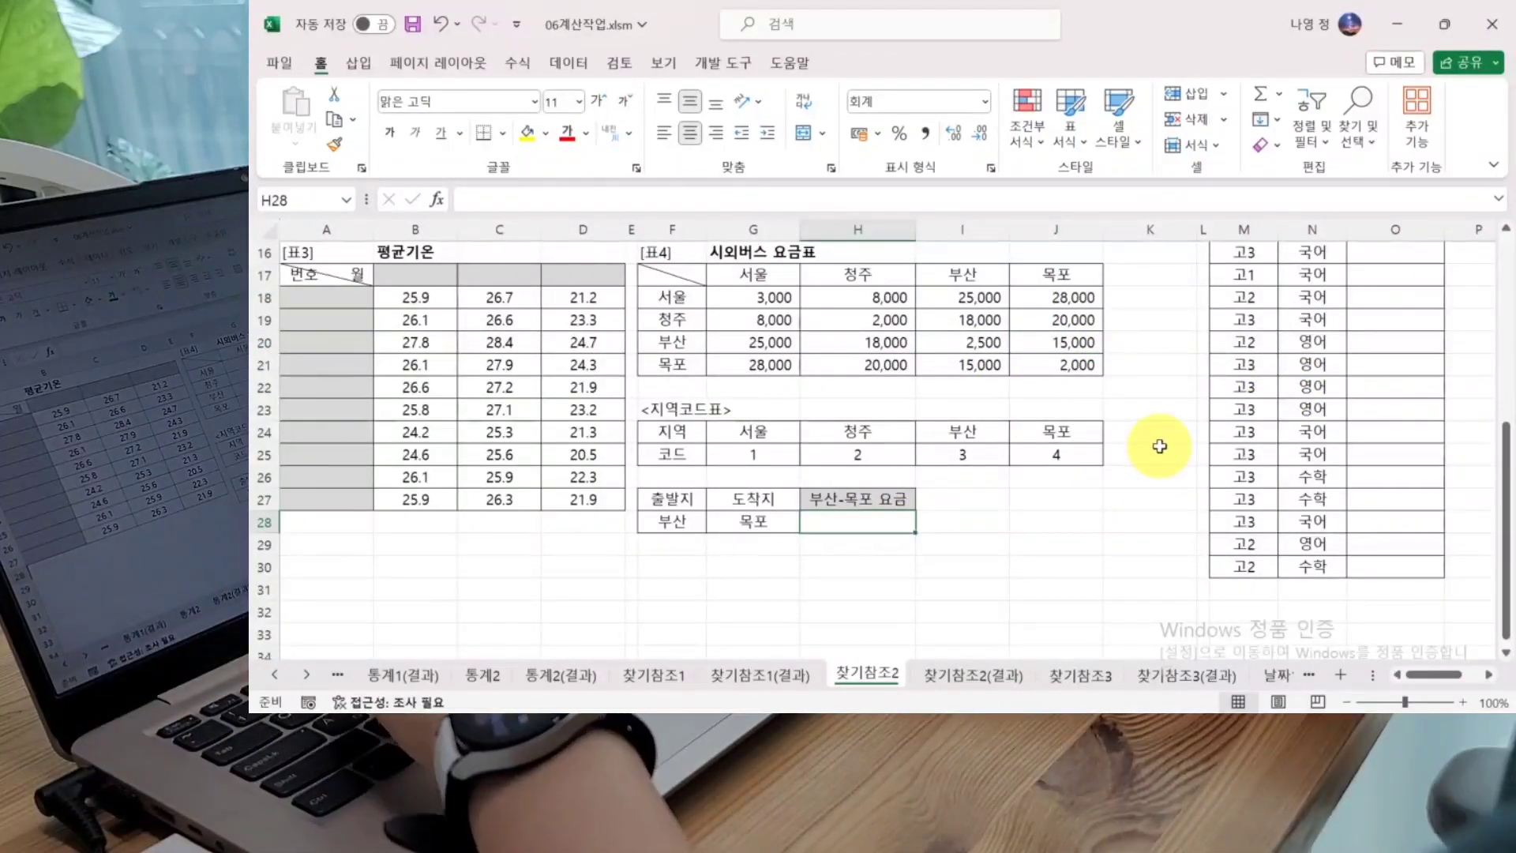
type("=in")
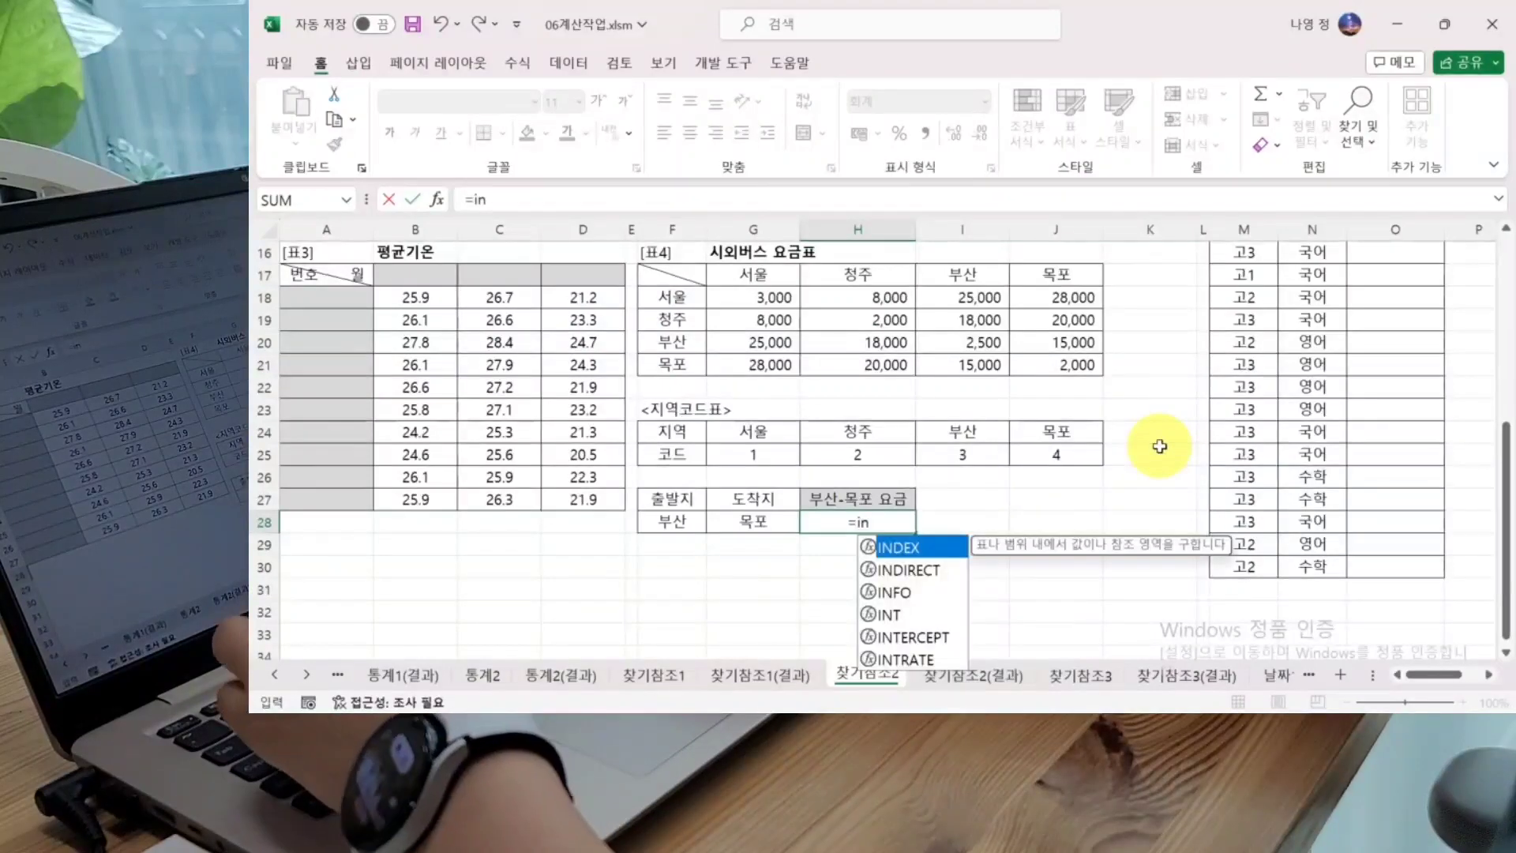
type("dex(")
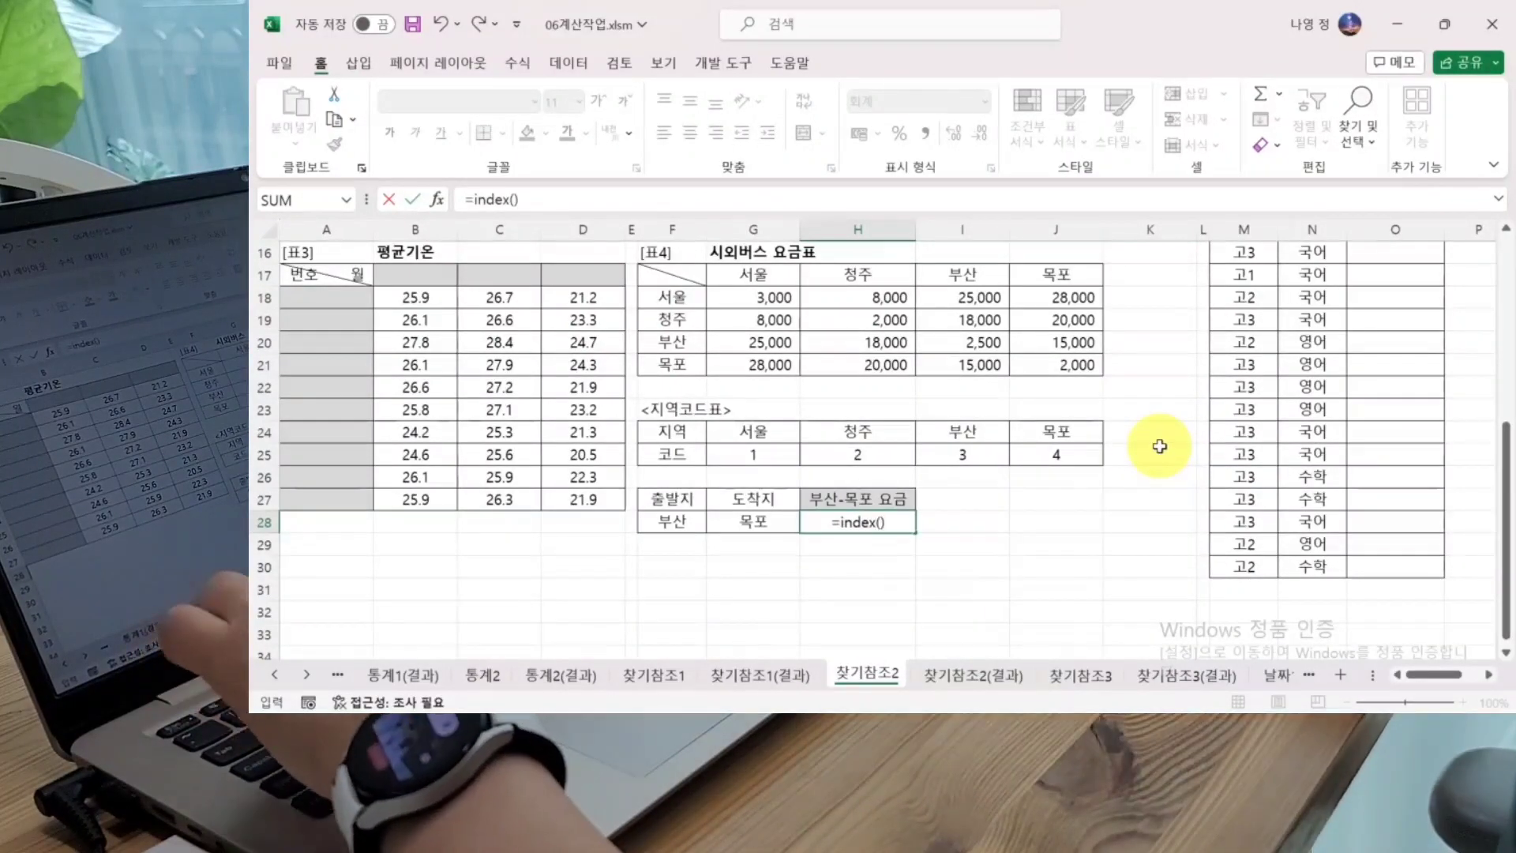
left_click(436, 200)
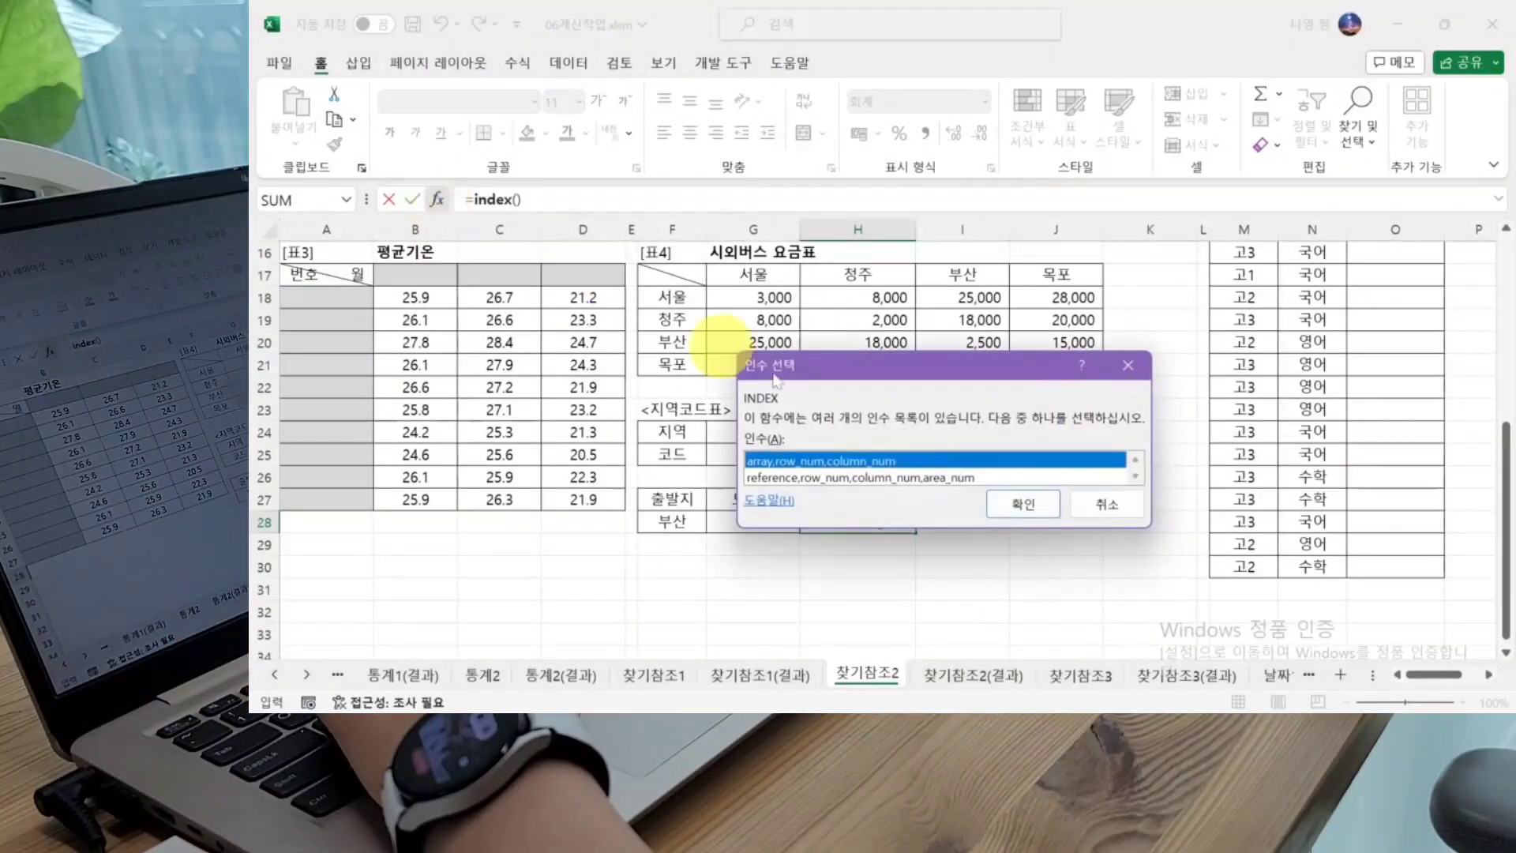
left_click_drag(960, 351, 922, 237)
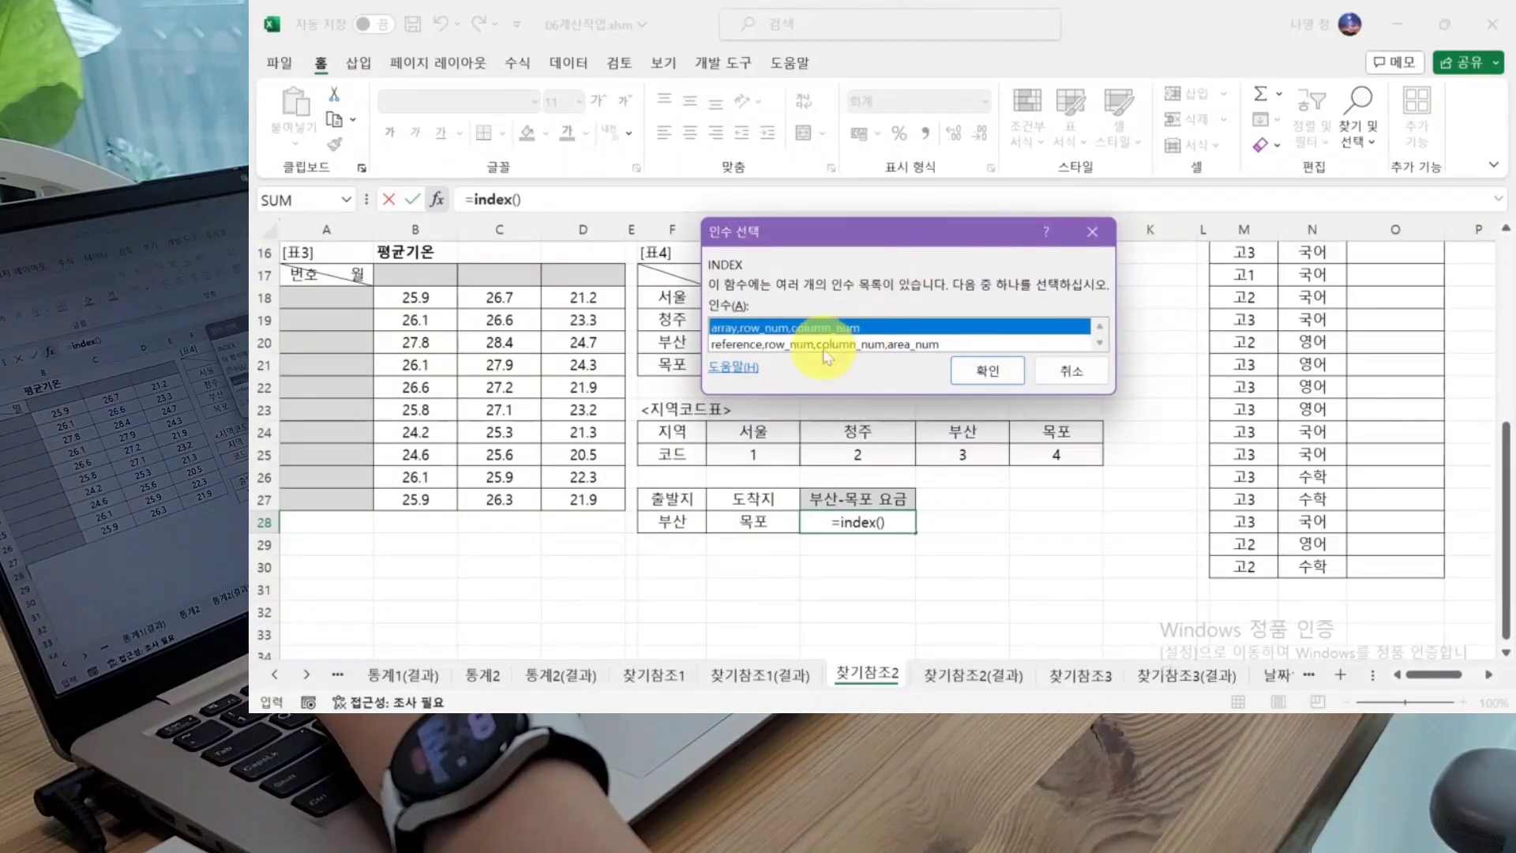
left_click(989, 375)
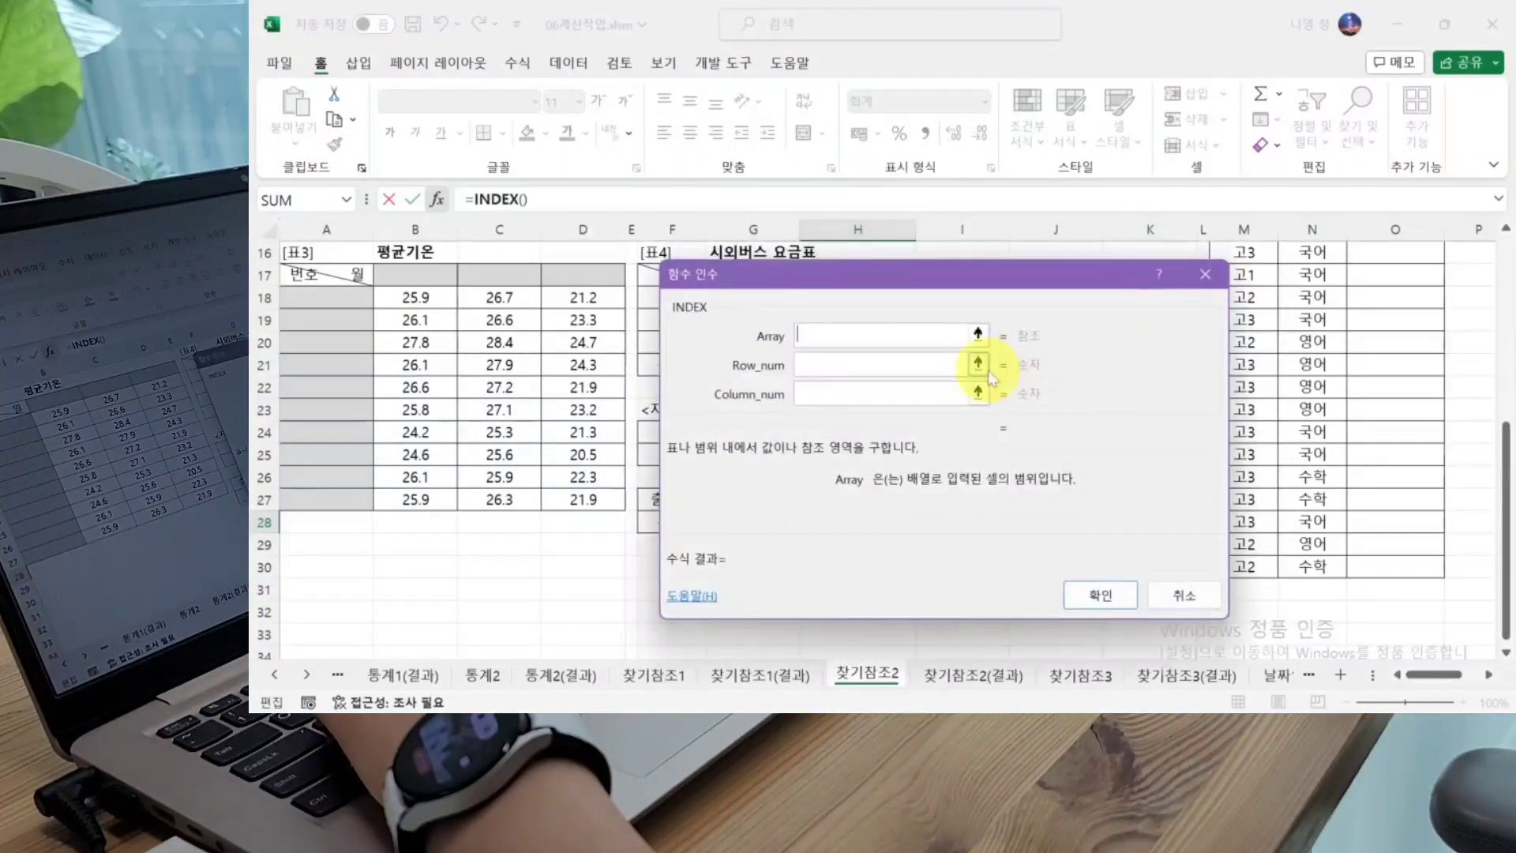
left_click_drag(860, 286, 1118, 418)
left_click(1100, 466)
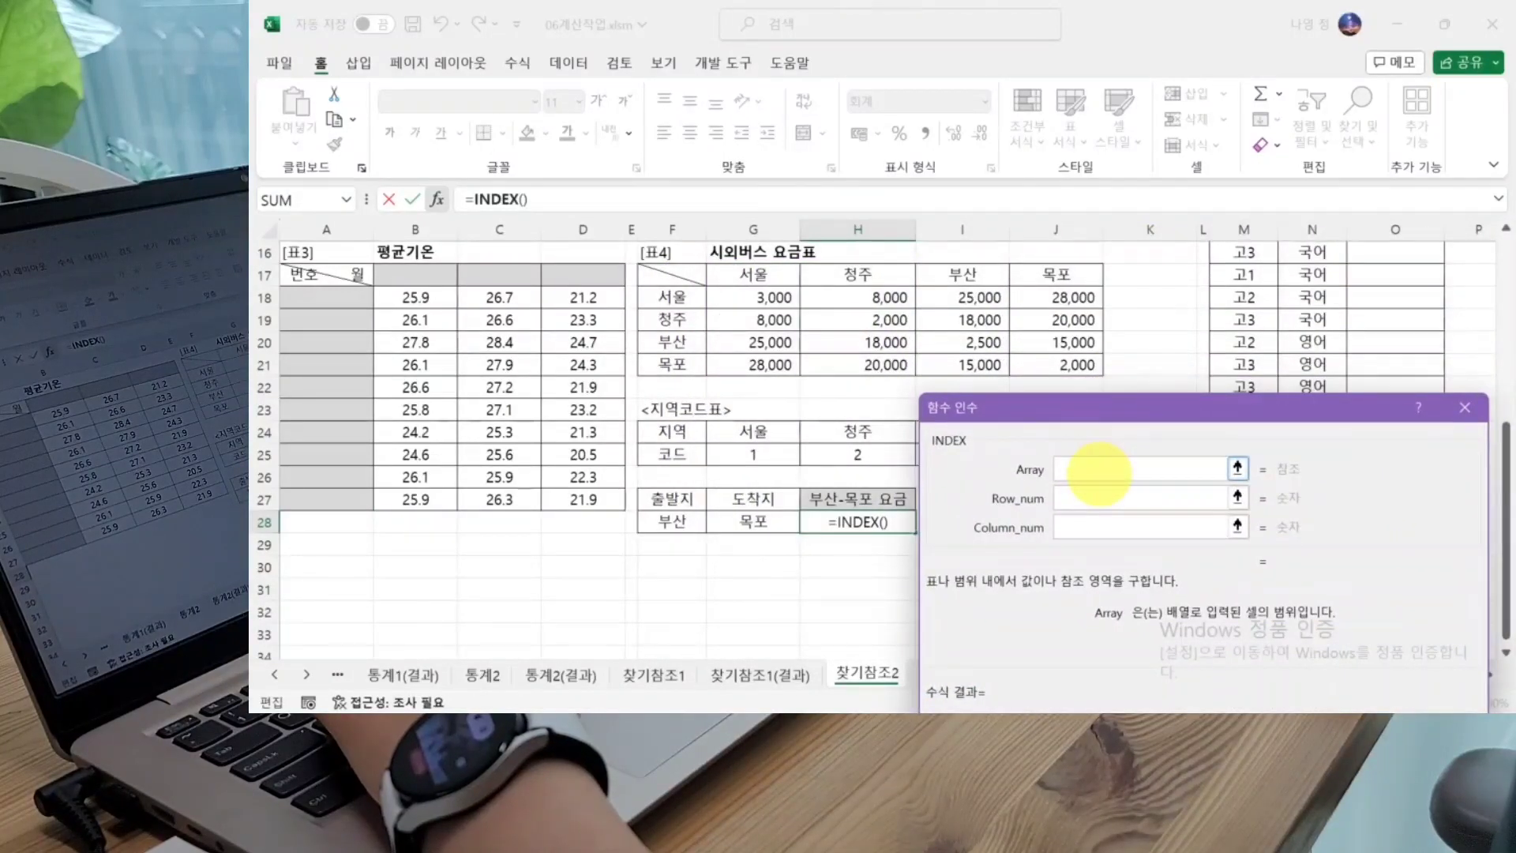
left_click_drag(1056, 416, 1057, 408)
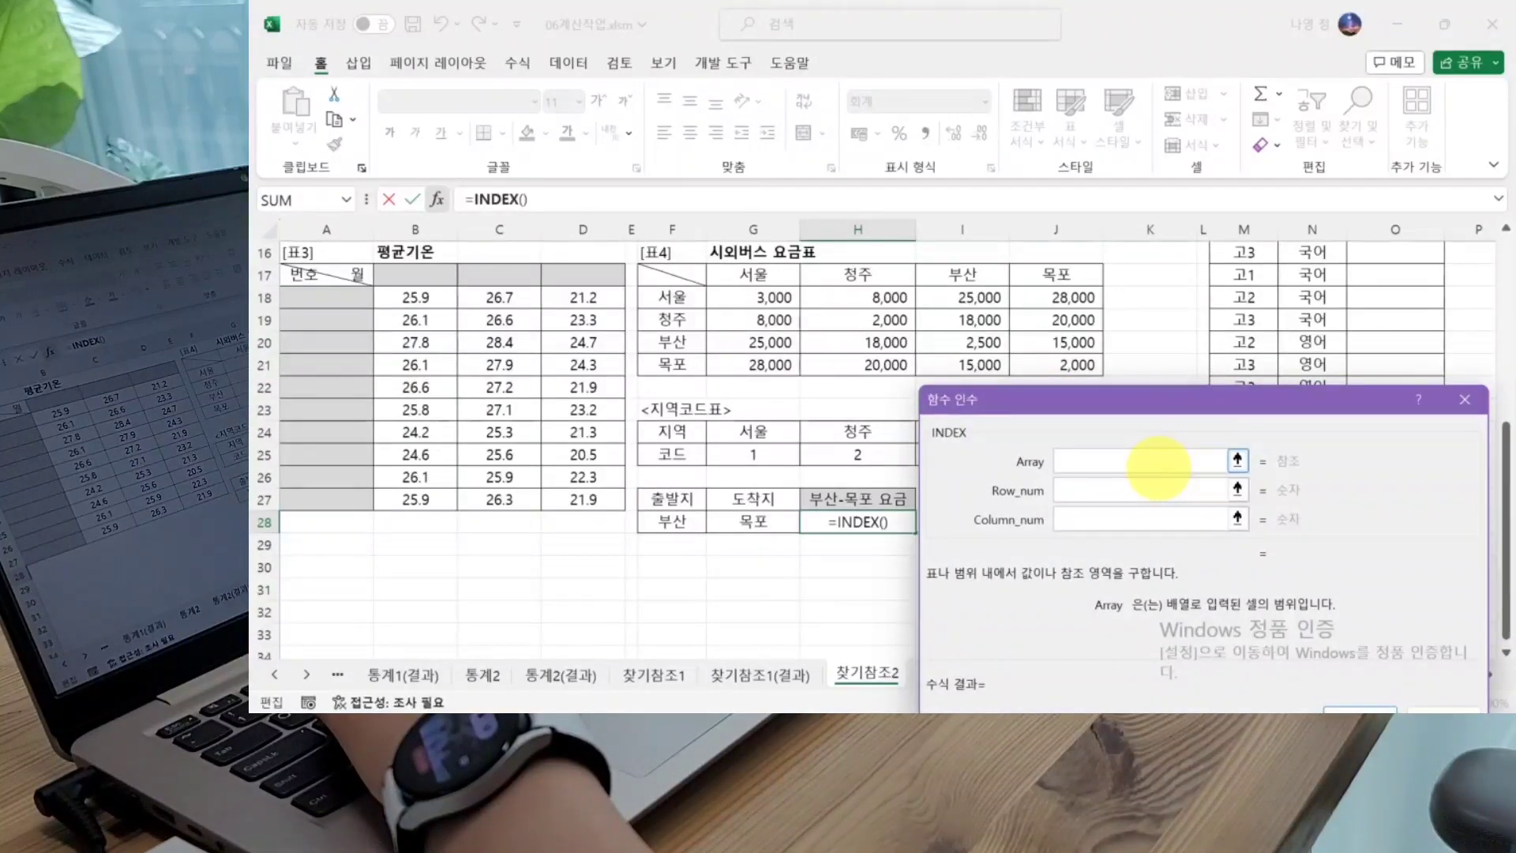
Step: Set the INDEX array to the fares in G18:J21 and nest an XMATCH function as its row number, with its arguments open
left_click_drag(742, 298, 1064, 365)
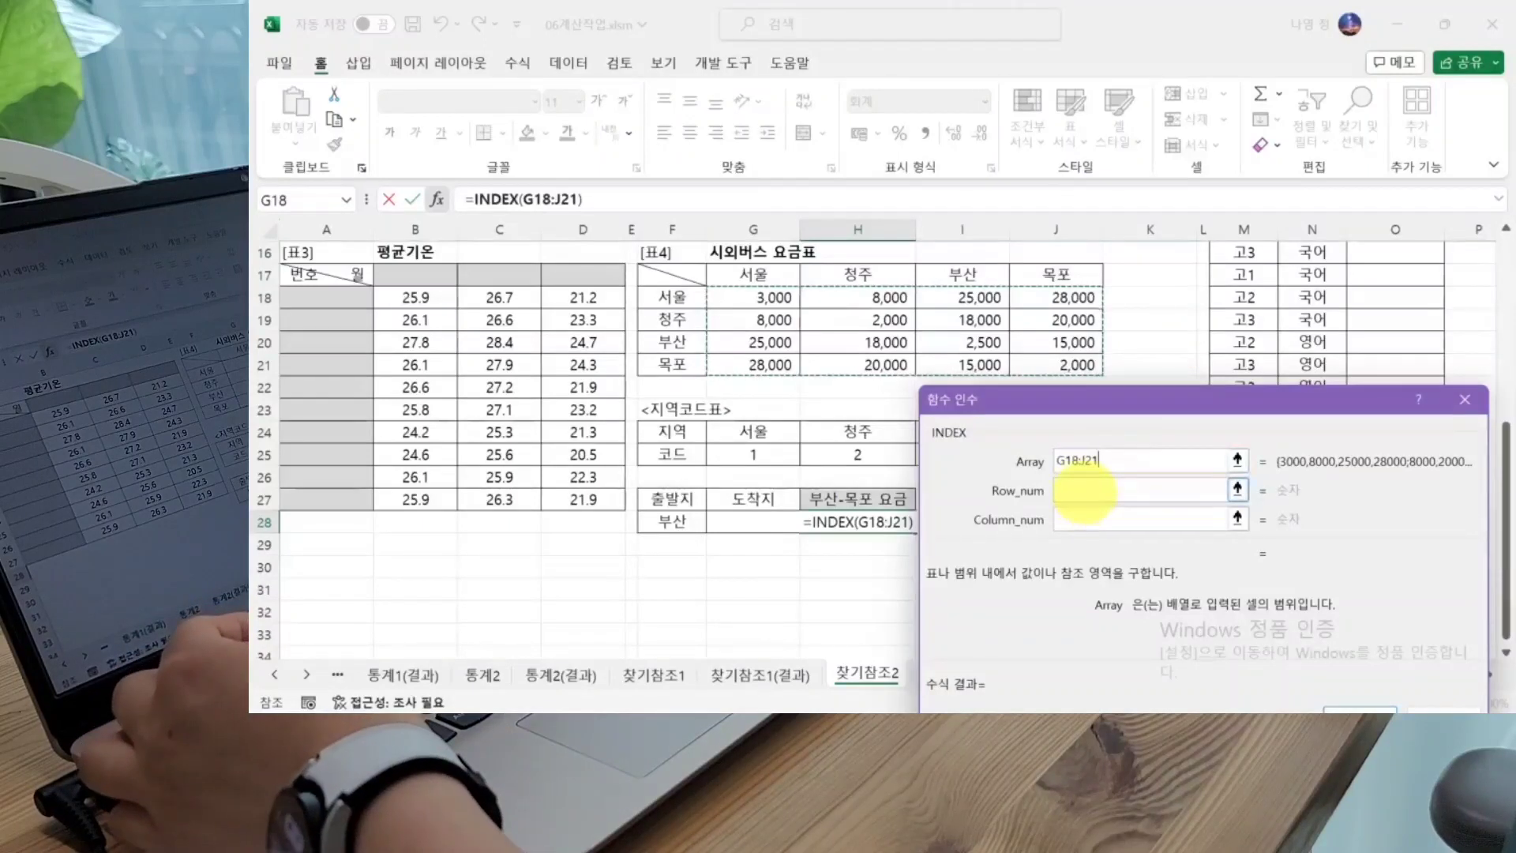
left_click(1084, 491)
left_click(1078, 490)
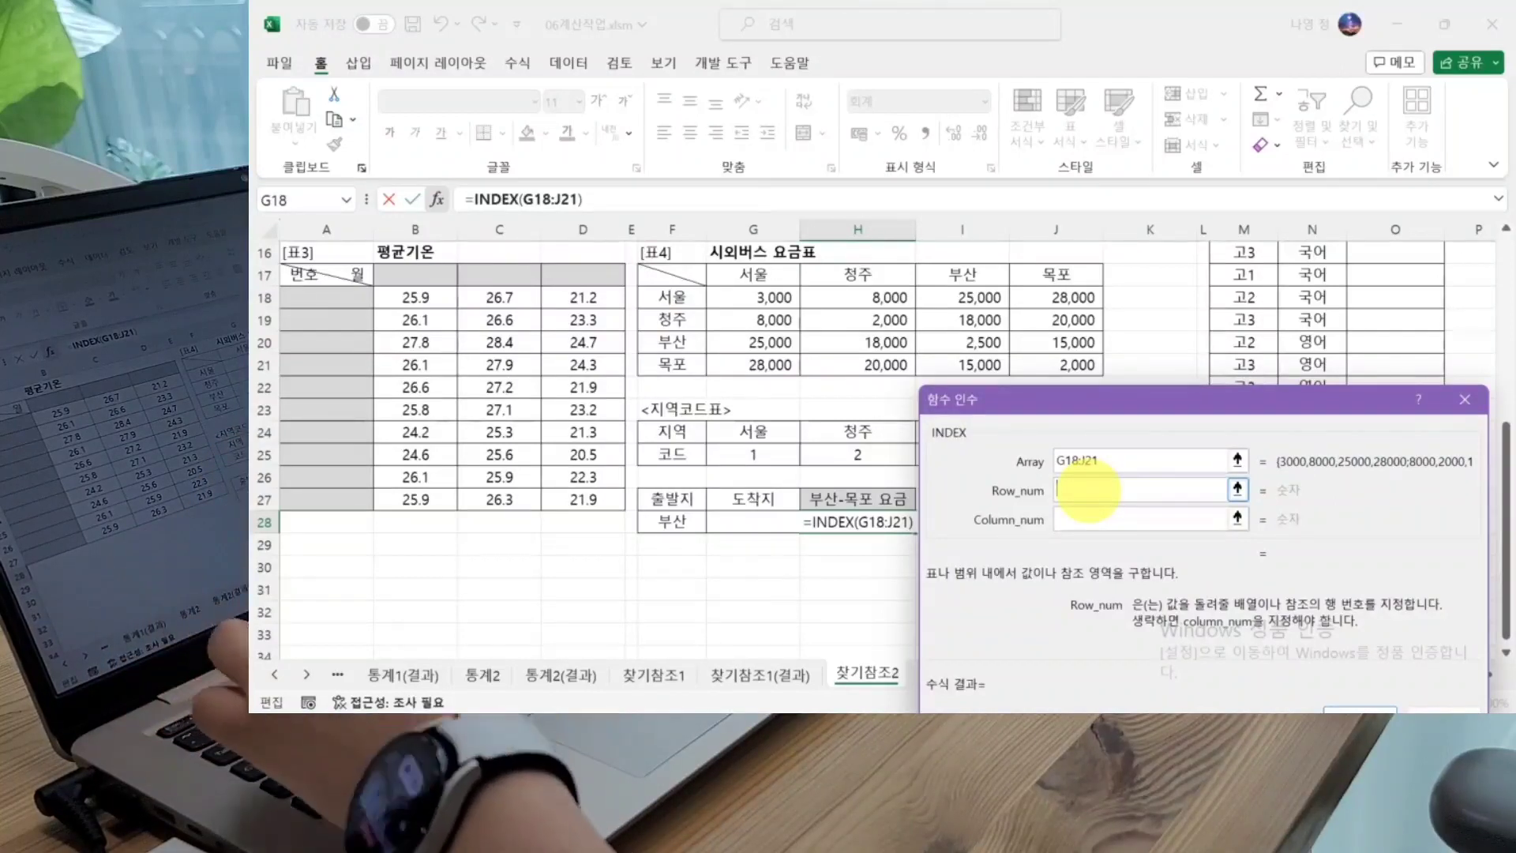
type("xm")
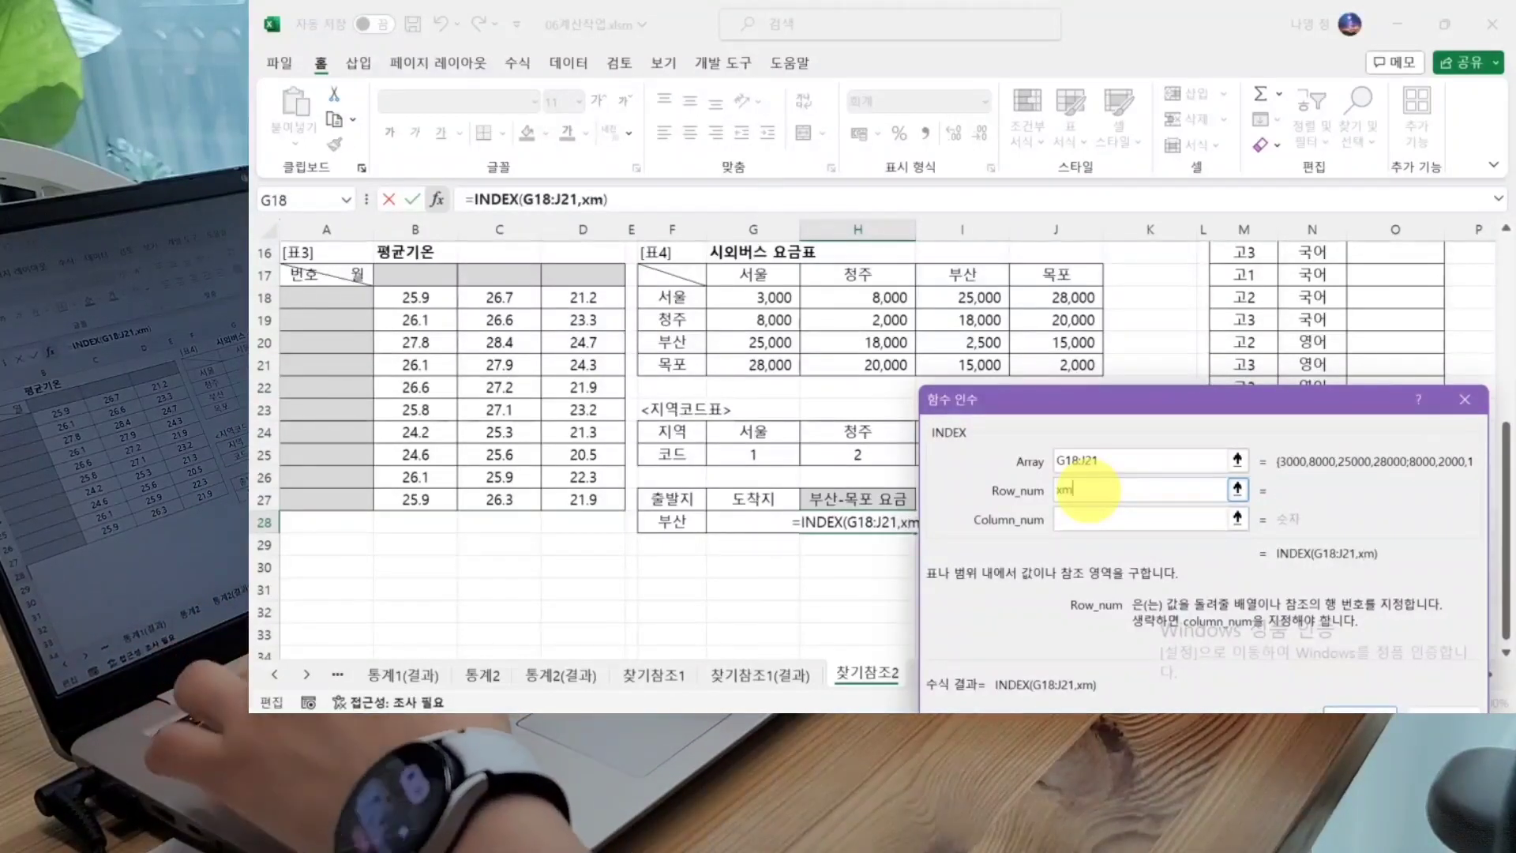
type("a")
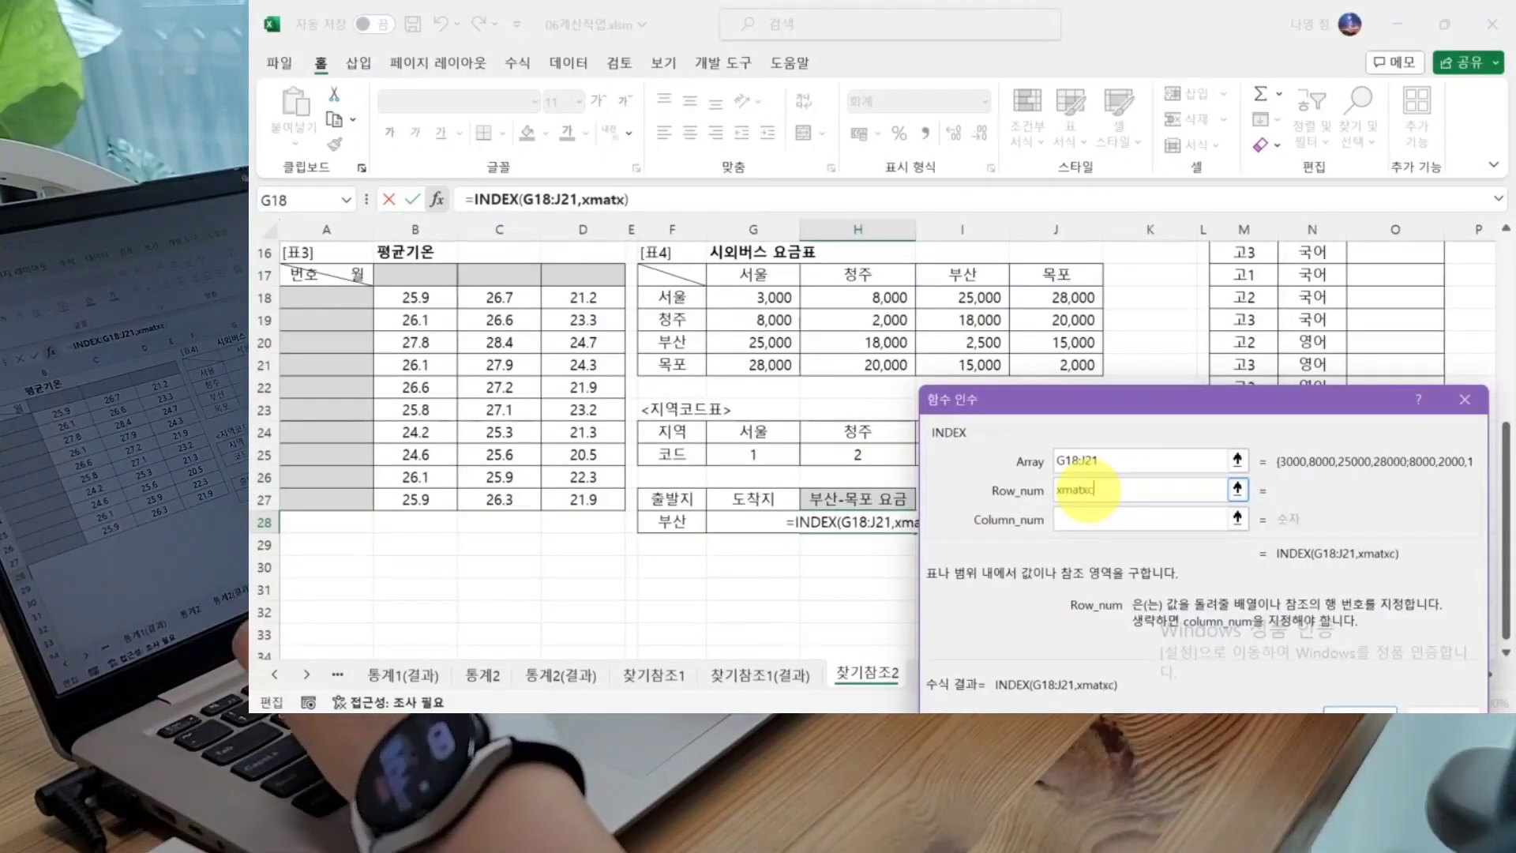
type("txch()")
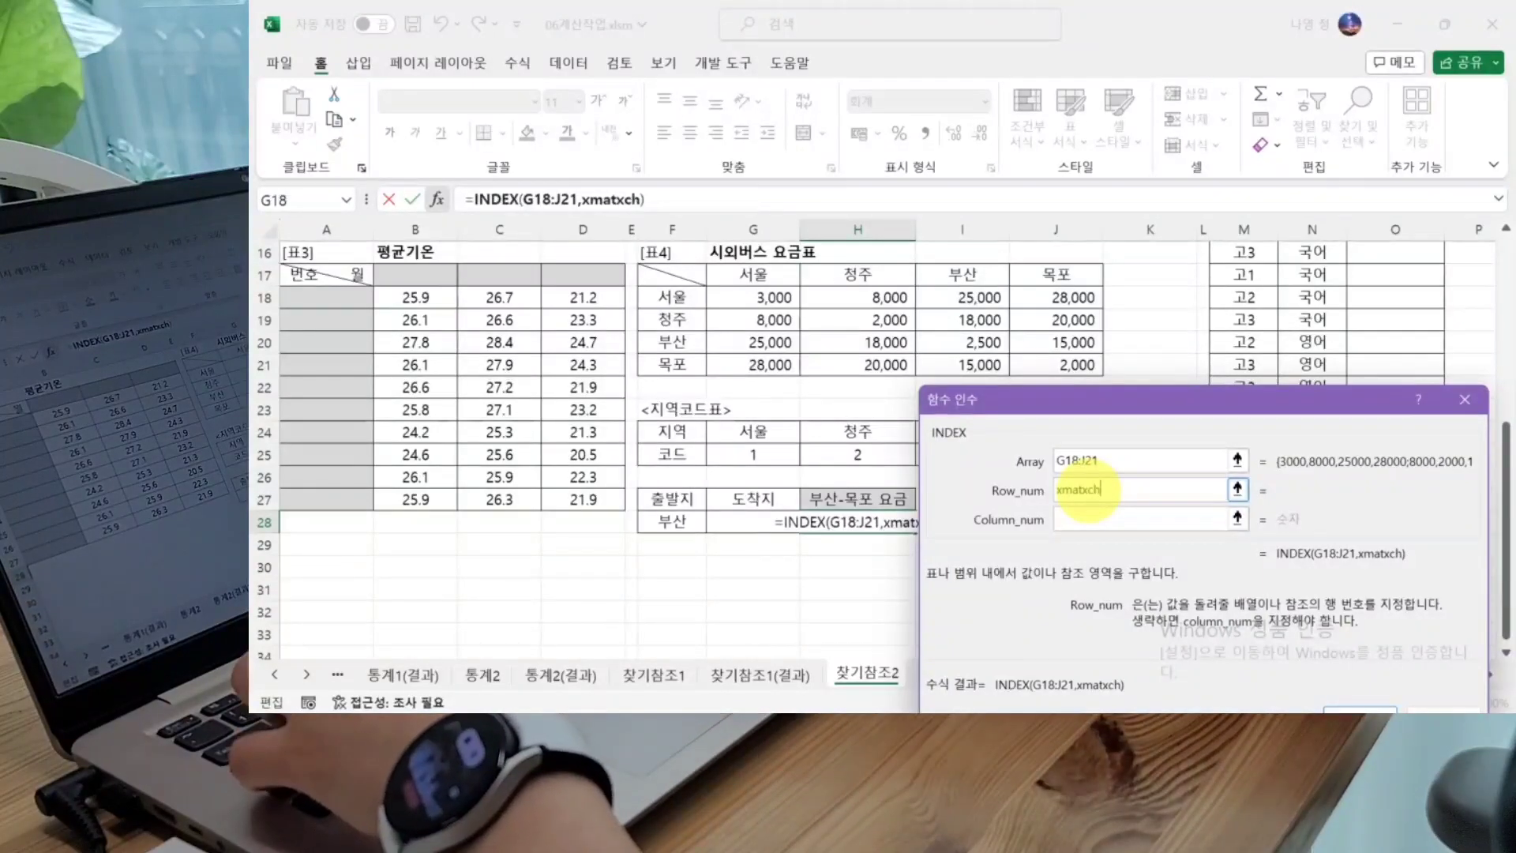
left_click(1088, 490)
key("BackSpace")
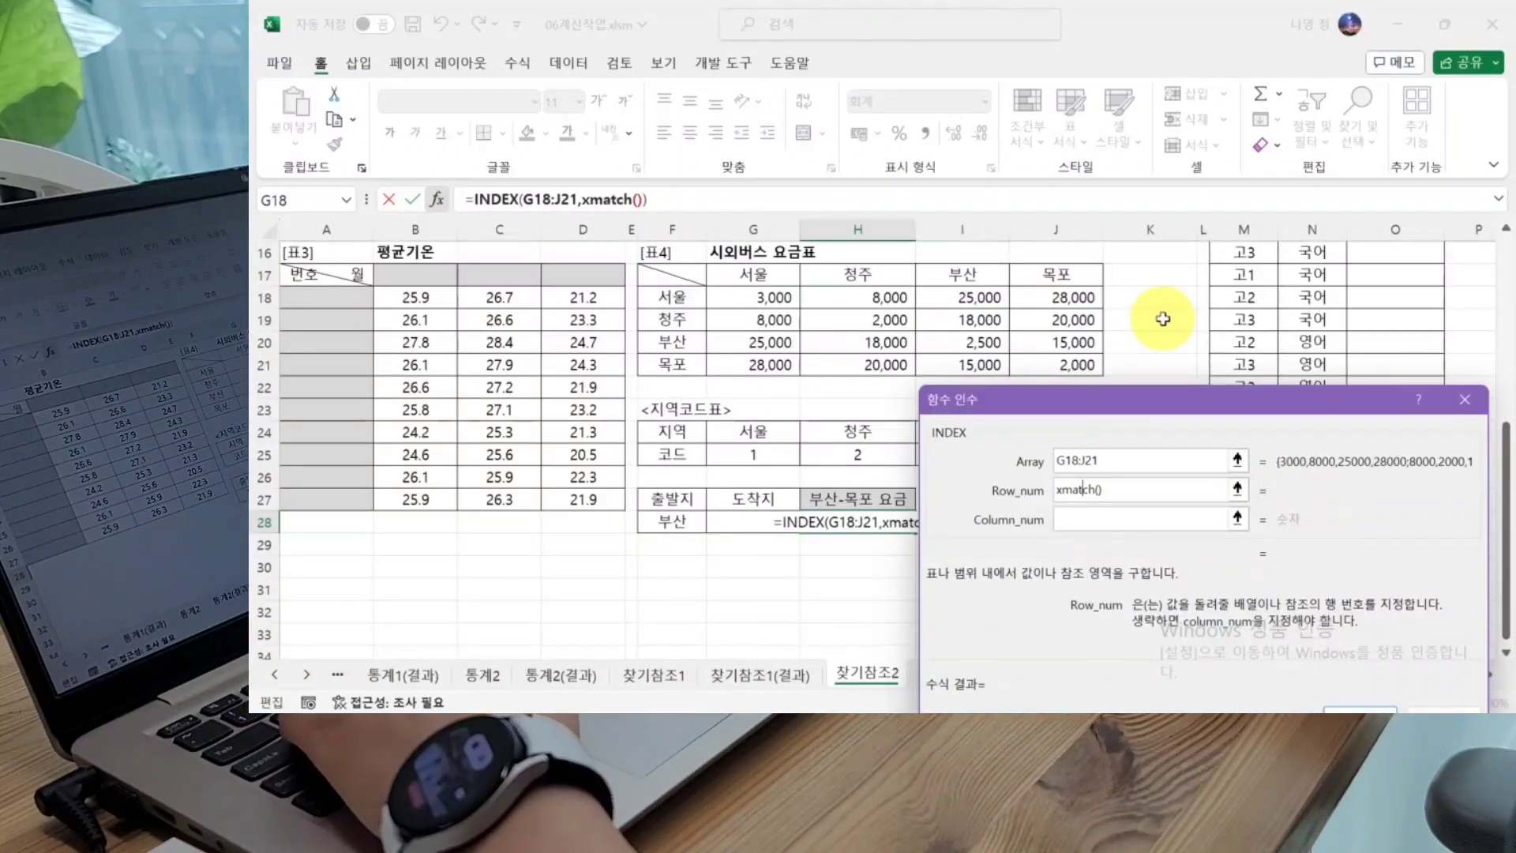
left_click(628, 199)
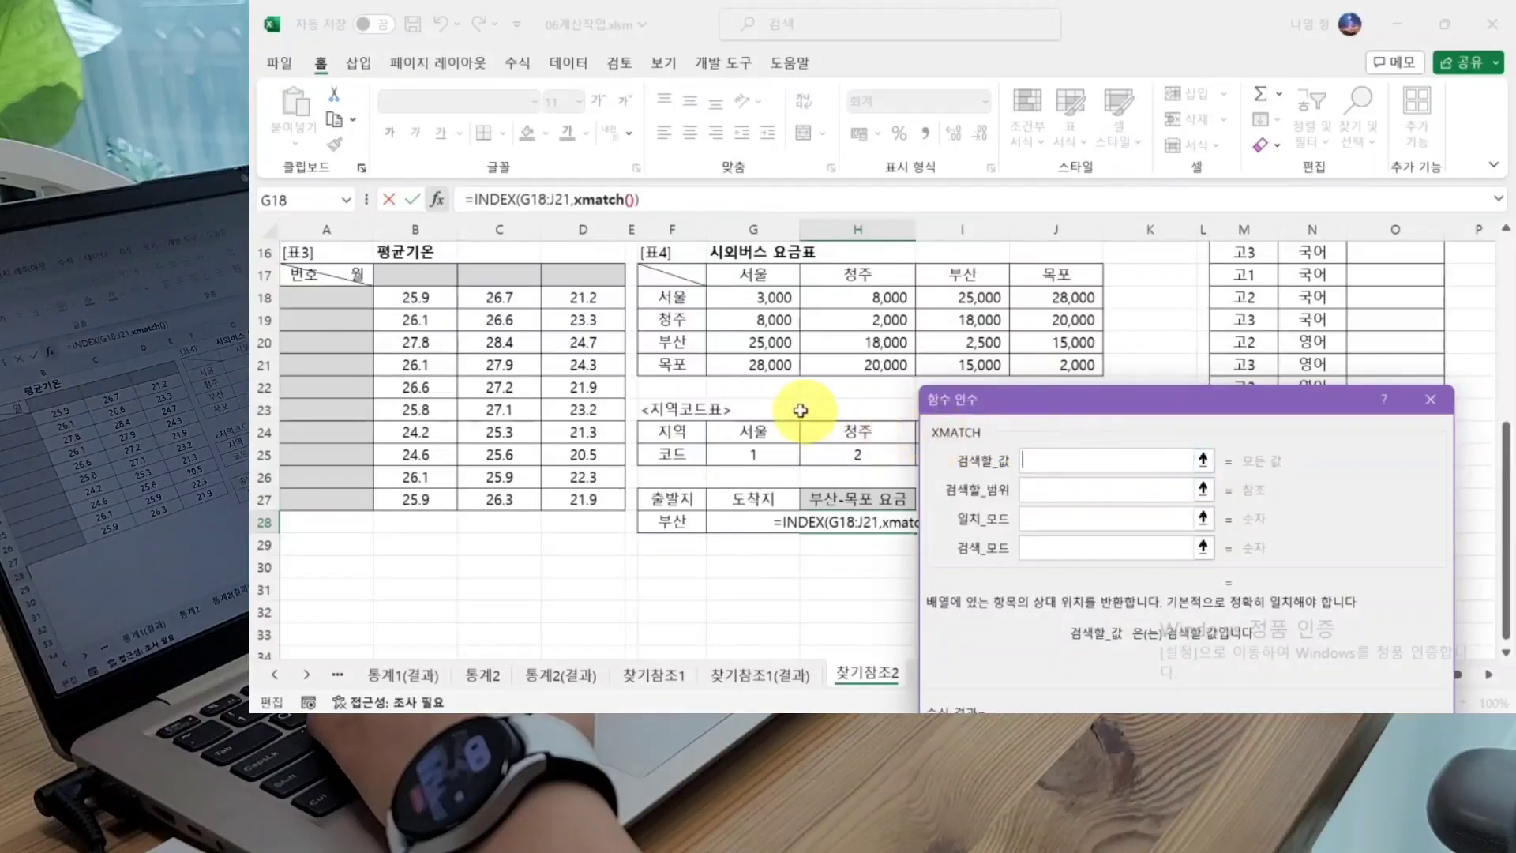
Step: Make the row XMATCH look up the 출발지 in F28 within F18:F21 with match mode 0, leaving the search mode empty
left_click(681, 521)
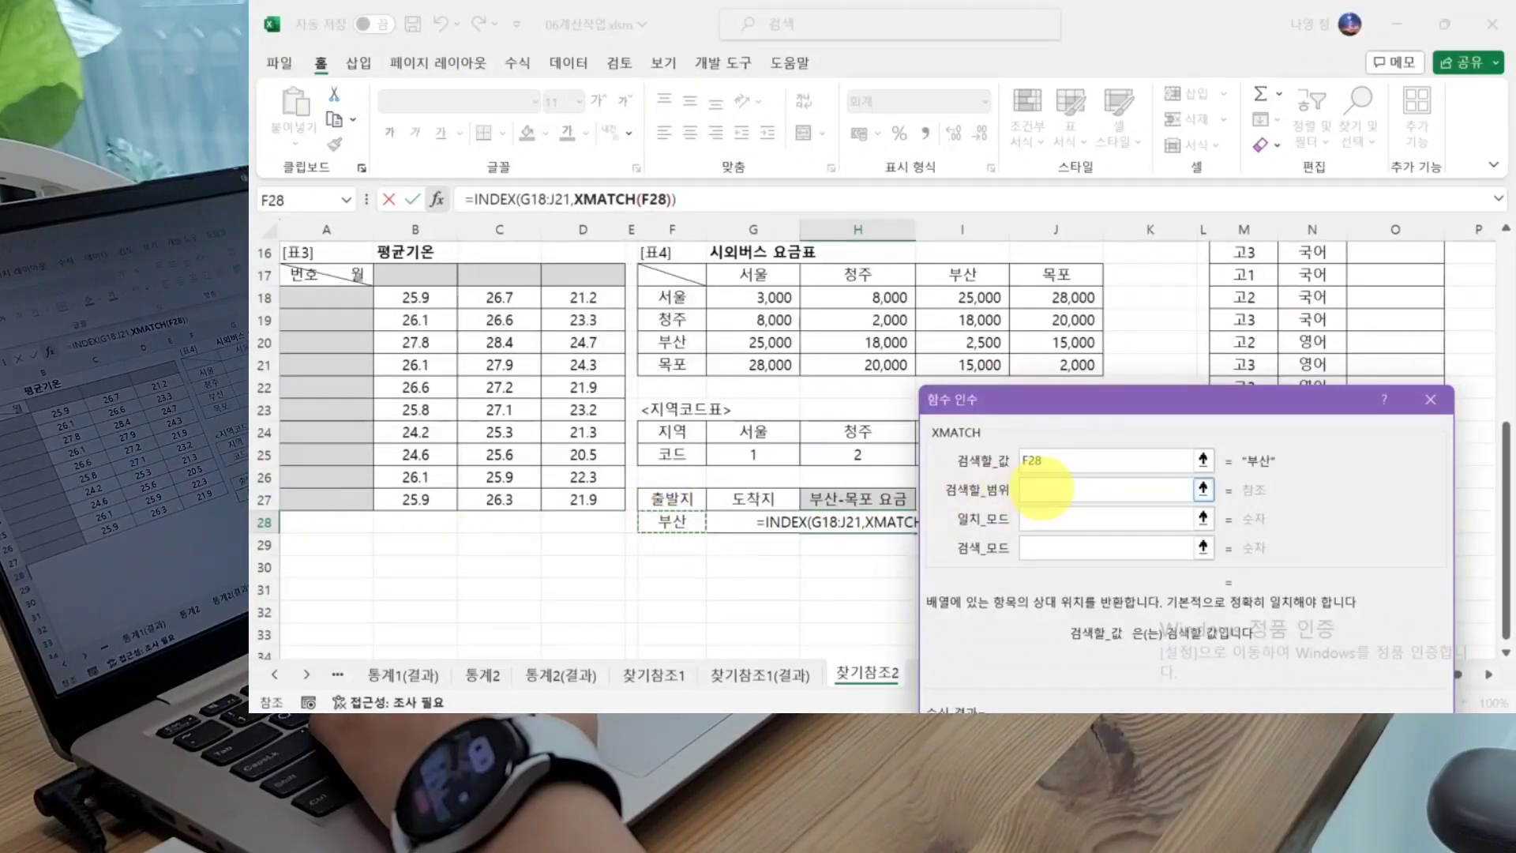
left_click(1042, 489)
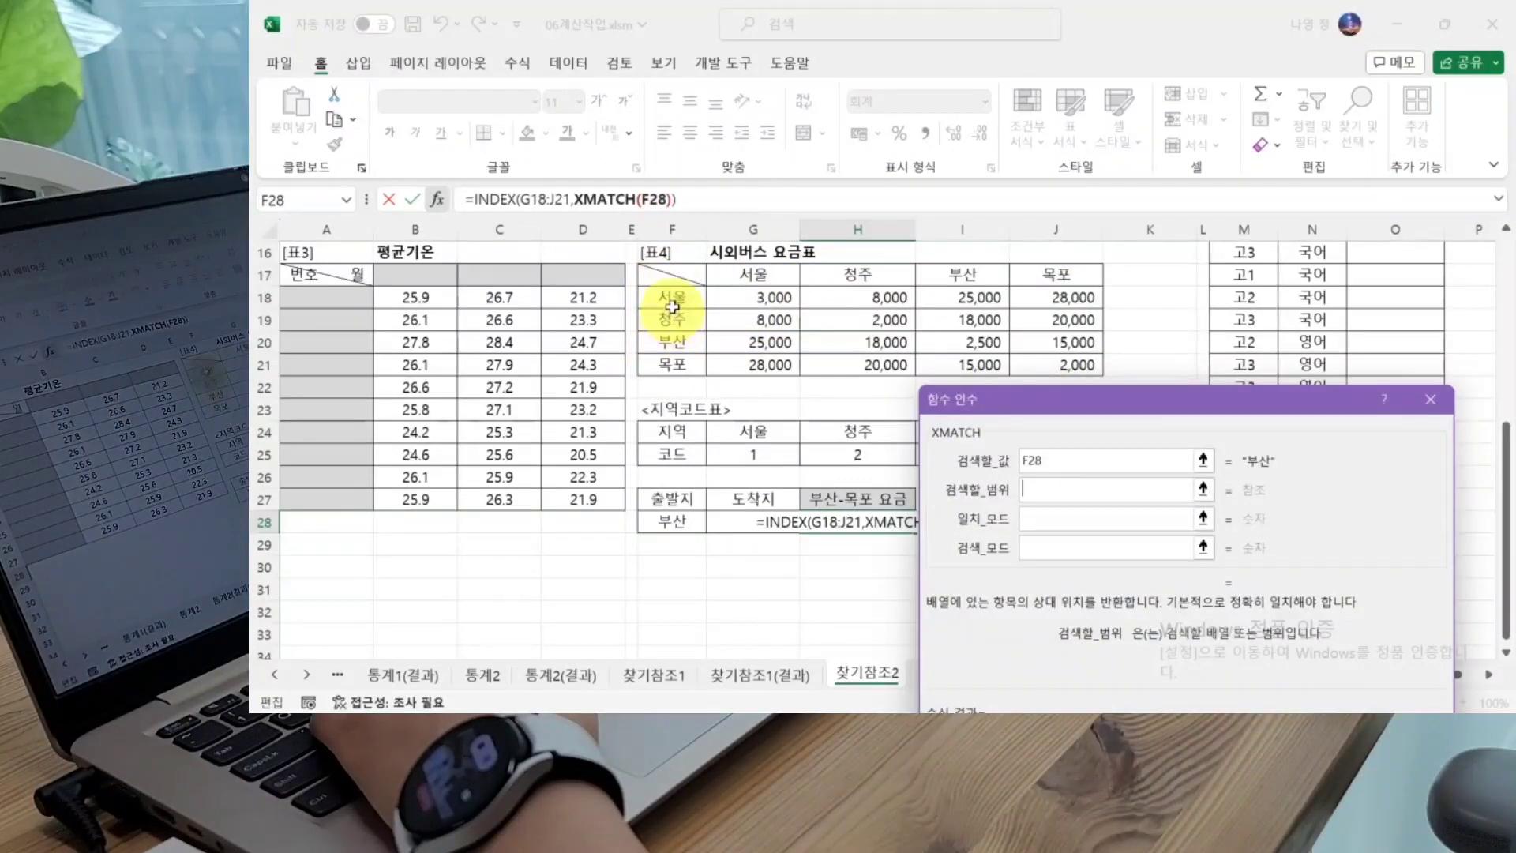
left_click_drag(670, 296, 671, 364)
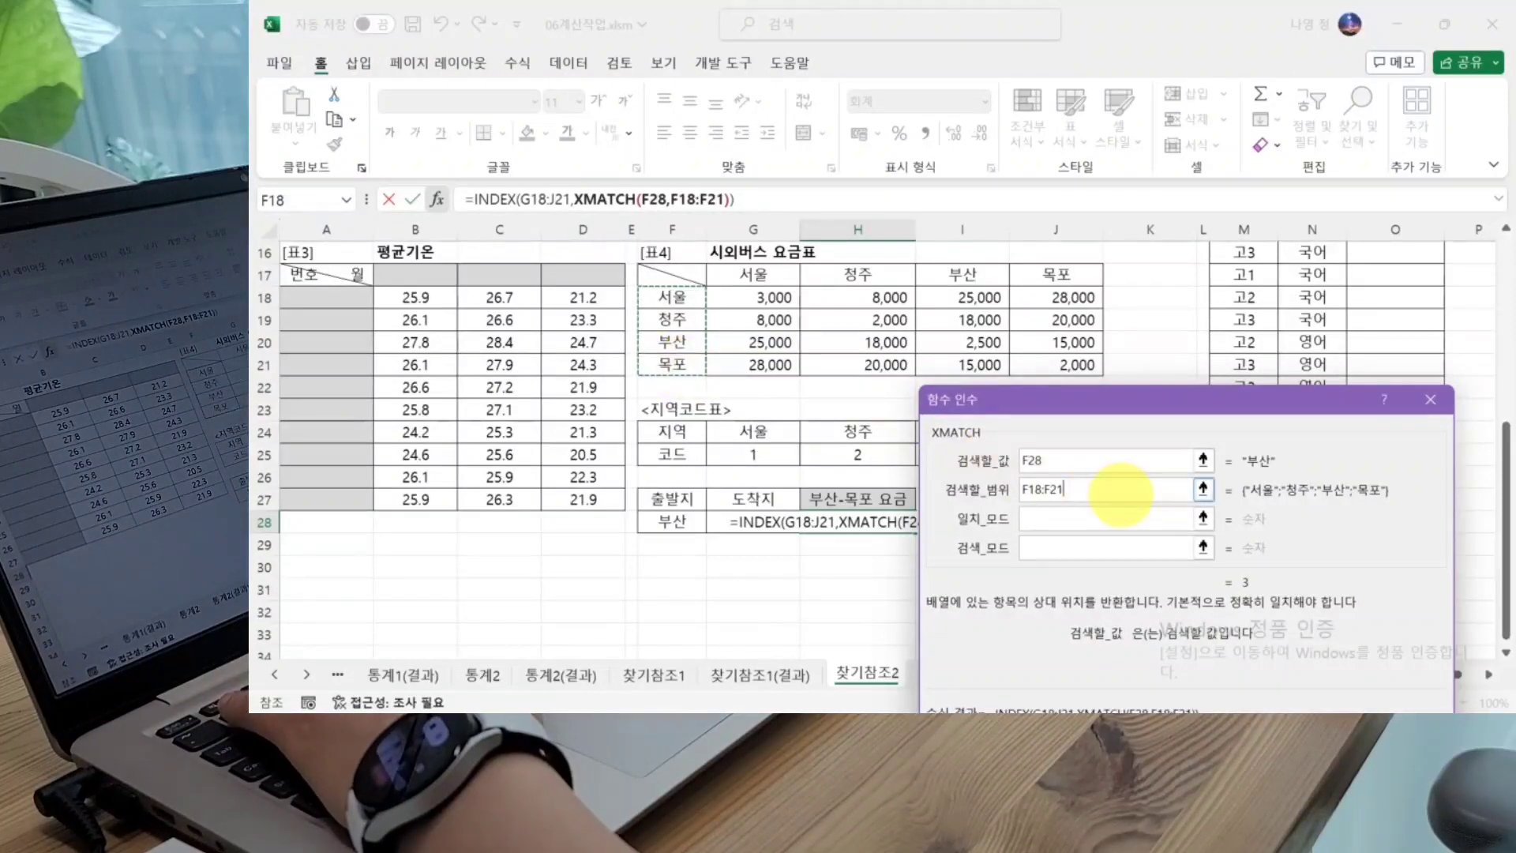
left_click(1051, 518)
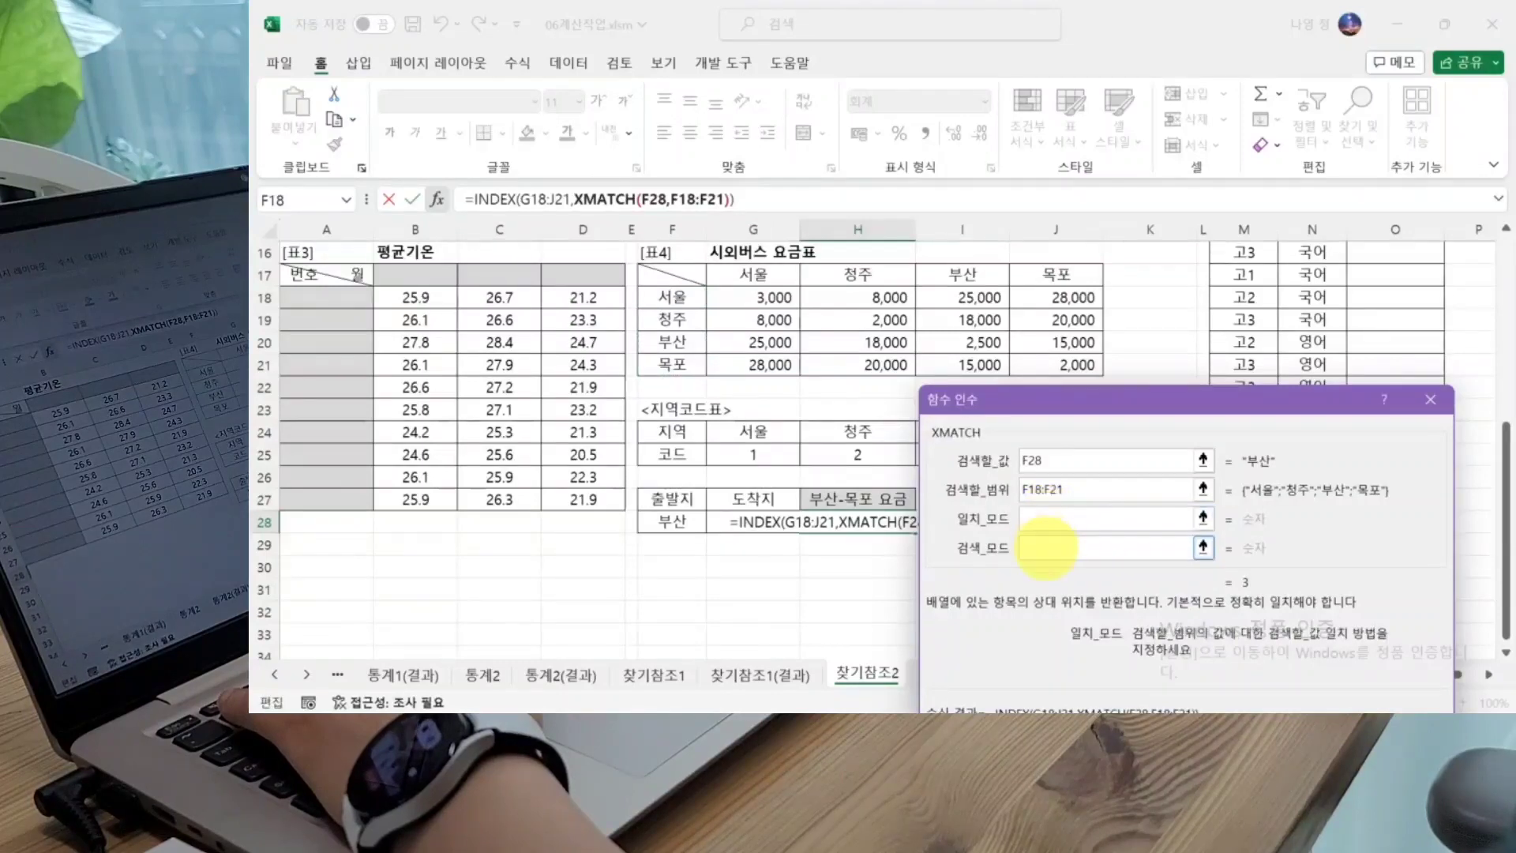
left_click(1054, 544)
left_click(1047, 518)
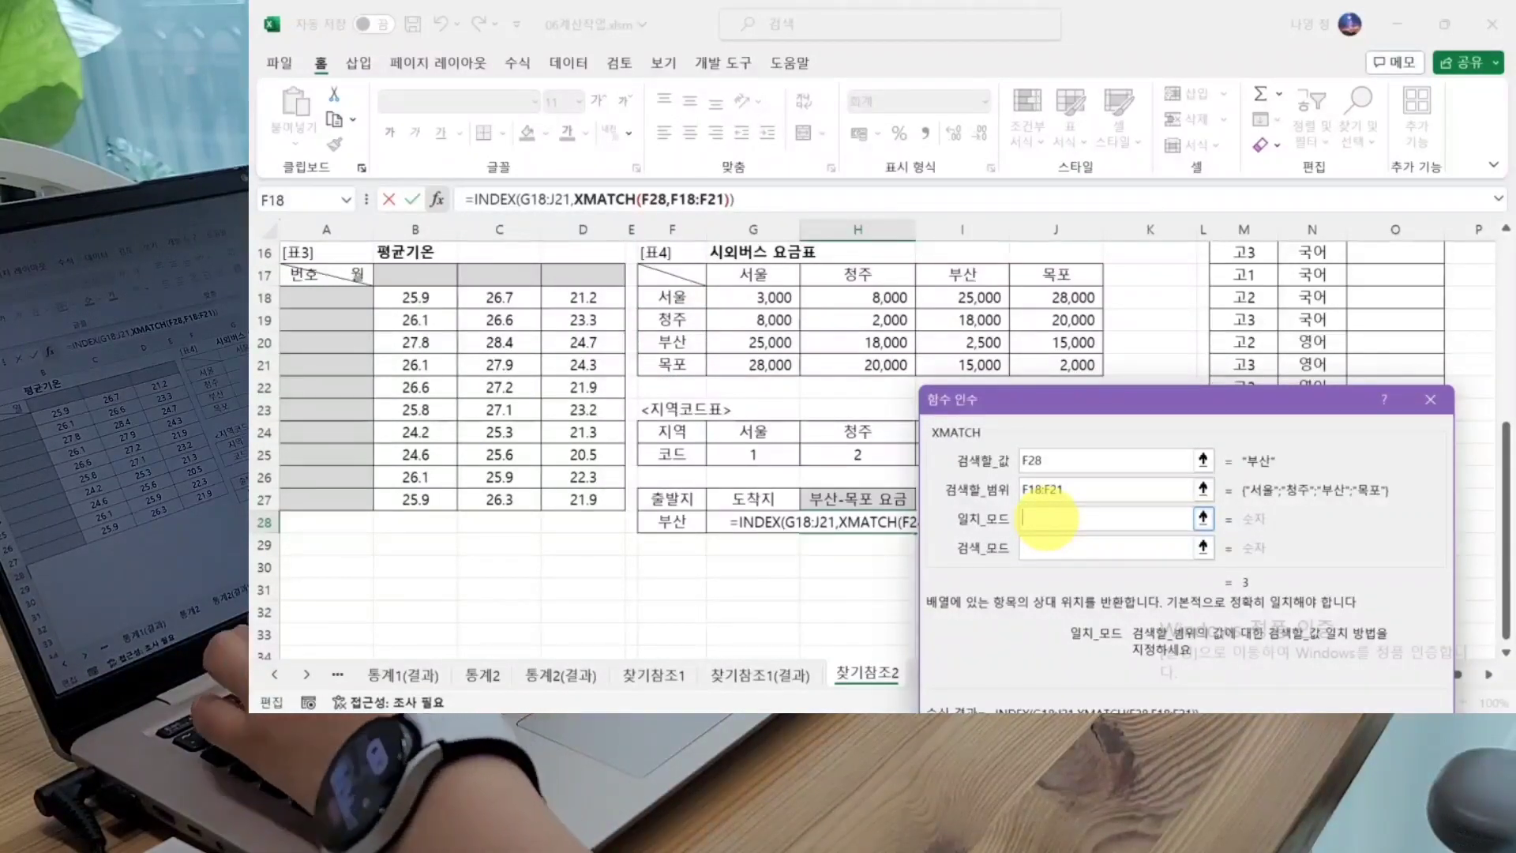
type("0")
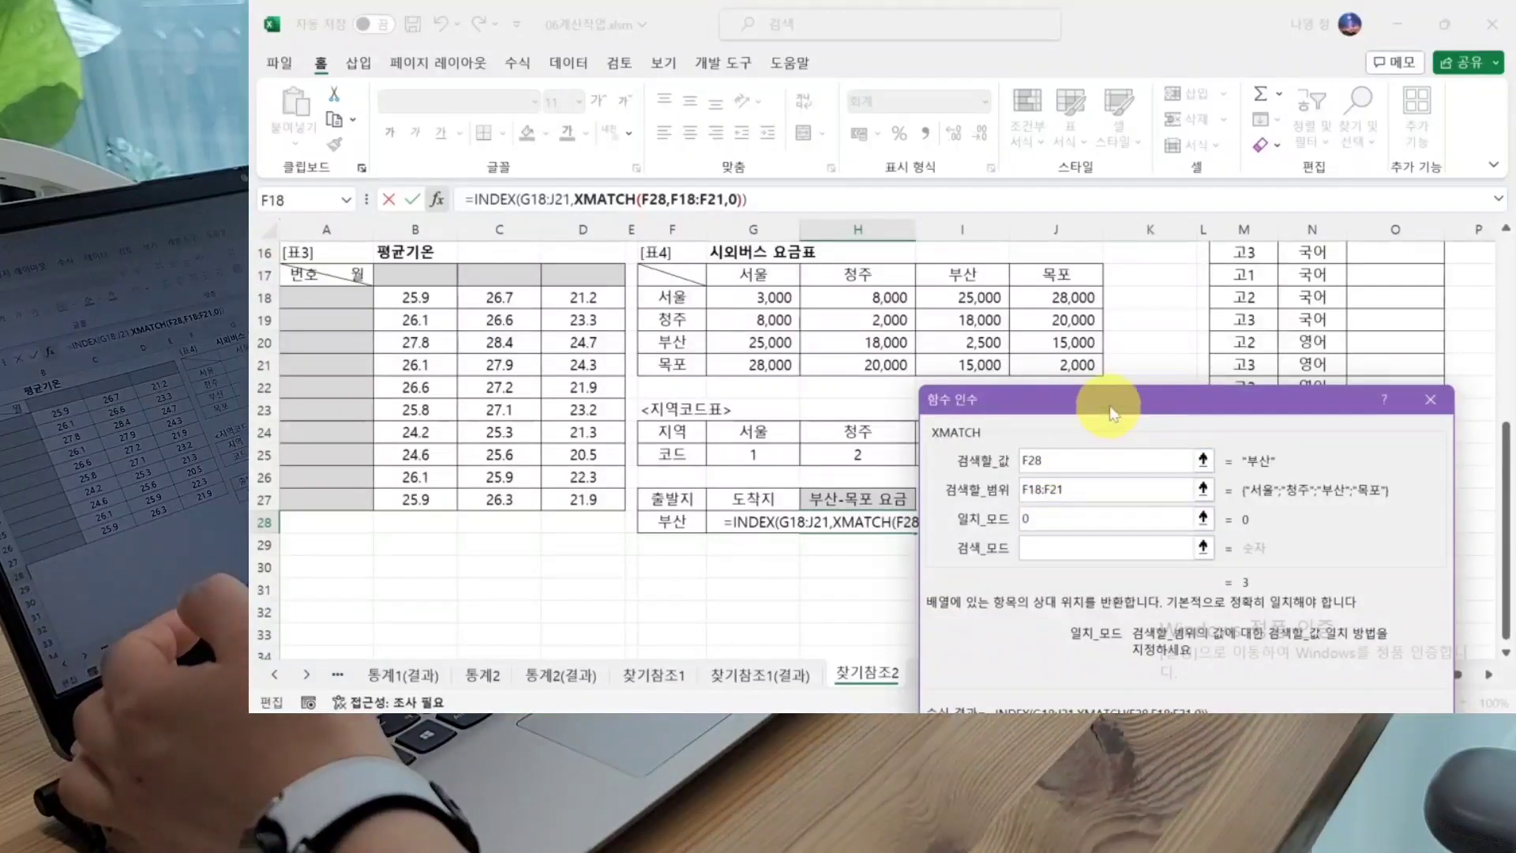
left_click(1044, 544)
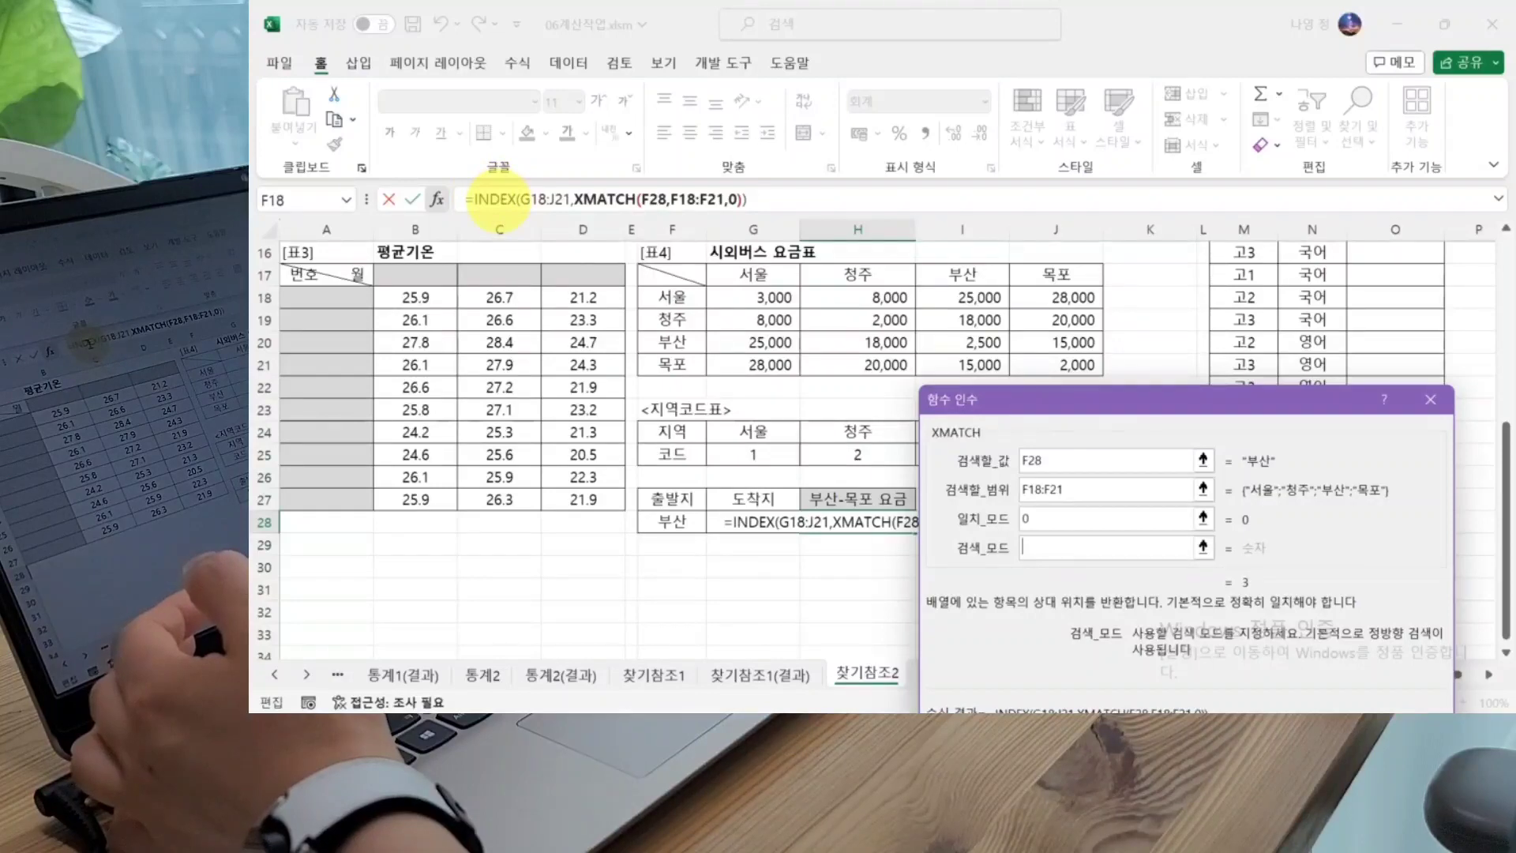
Step: Return to the INDEX arguments and nest a second XMATCH function as the column number, with its arguments open
left_click(498, 200)
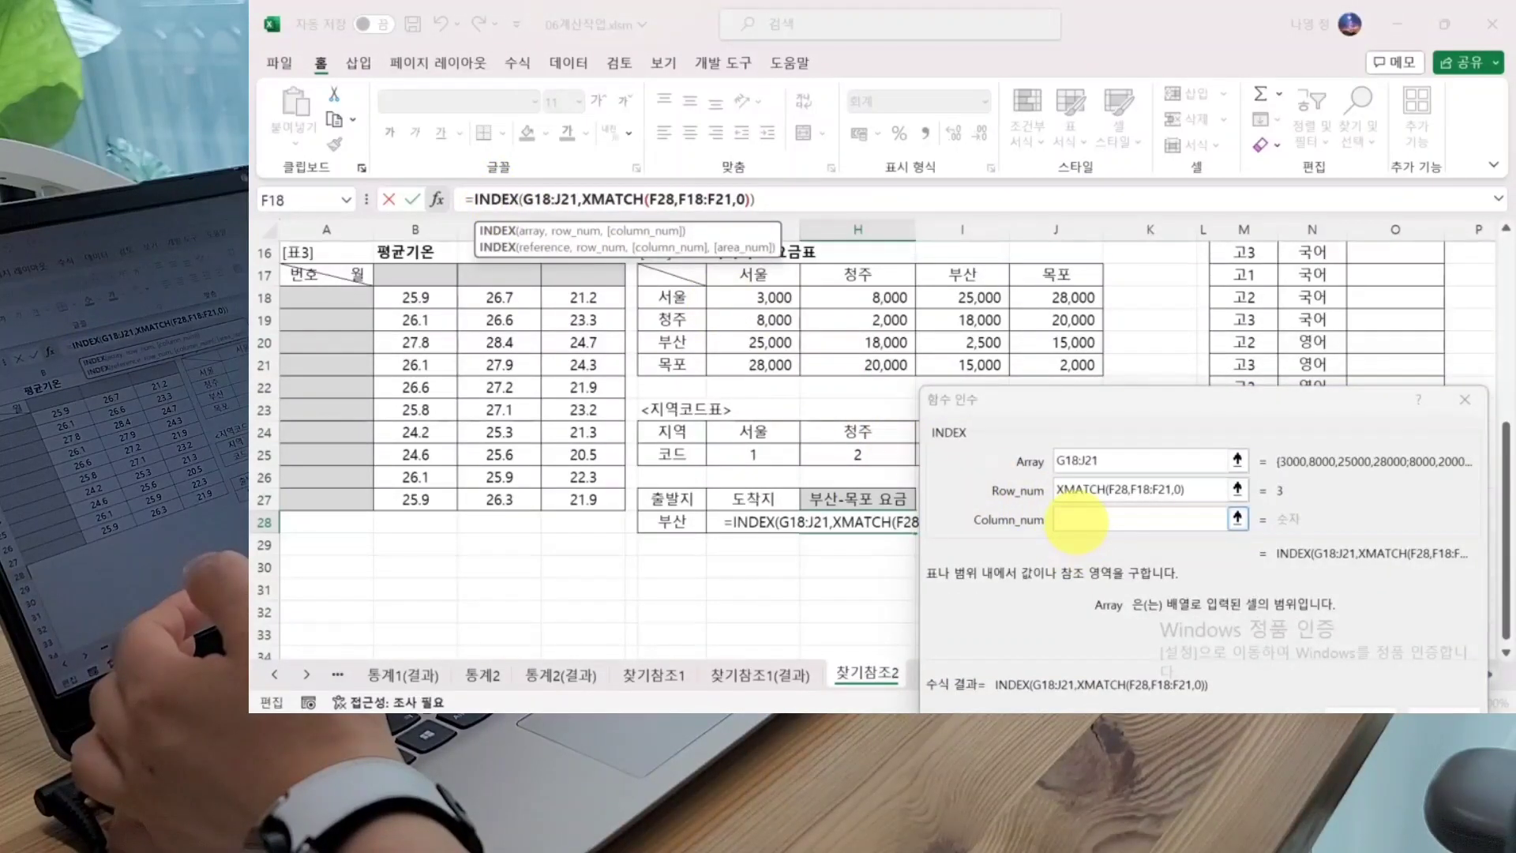
left_click(1077, 521)
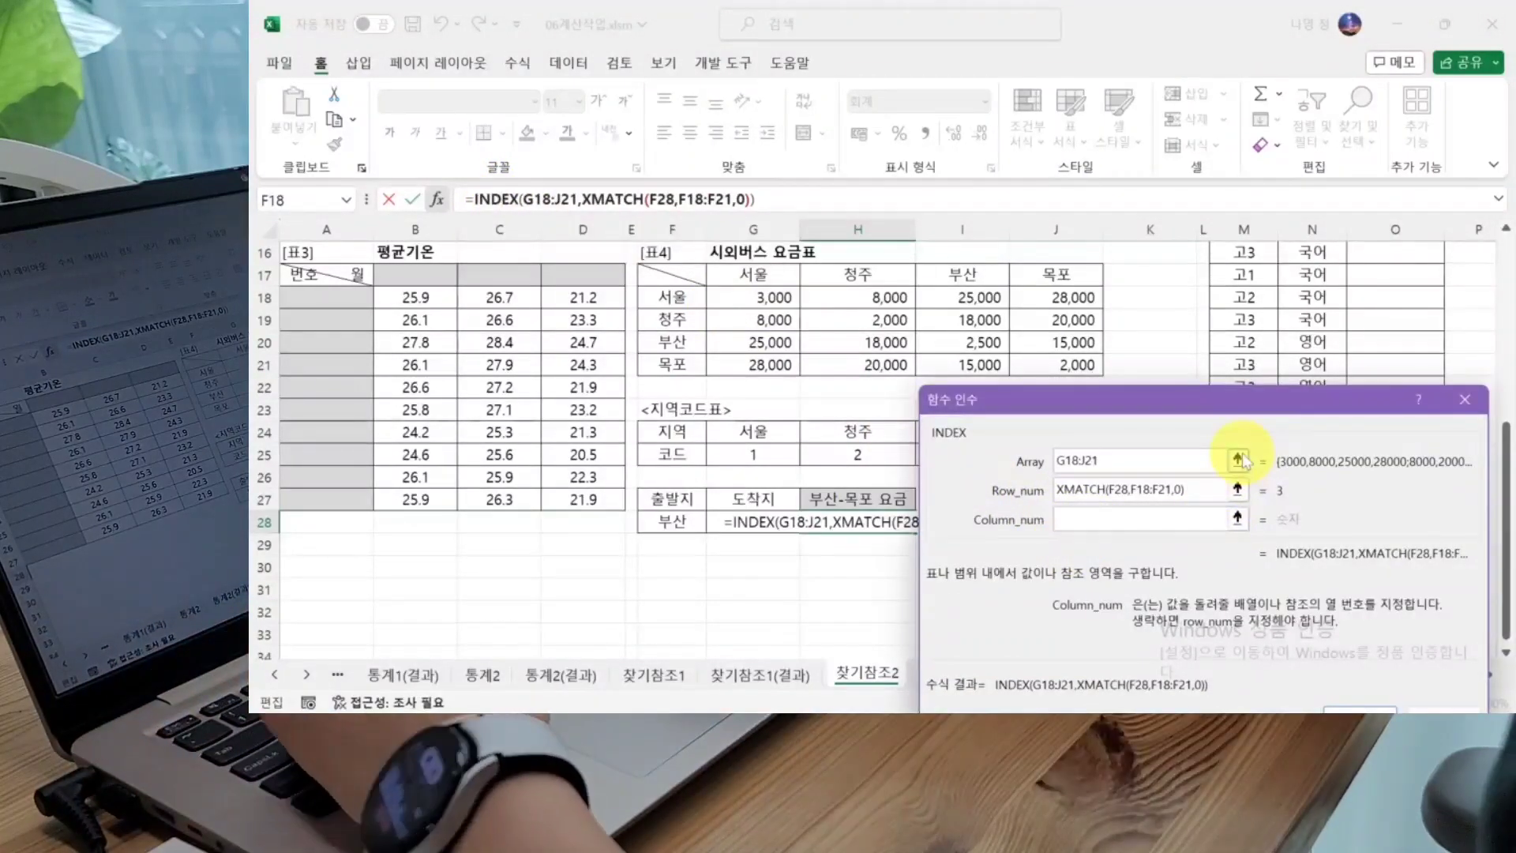
type("xma")
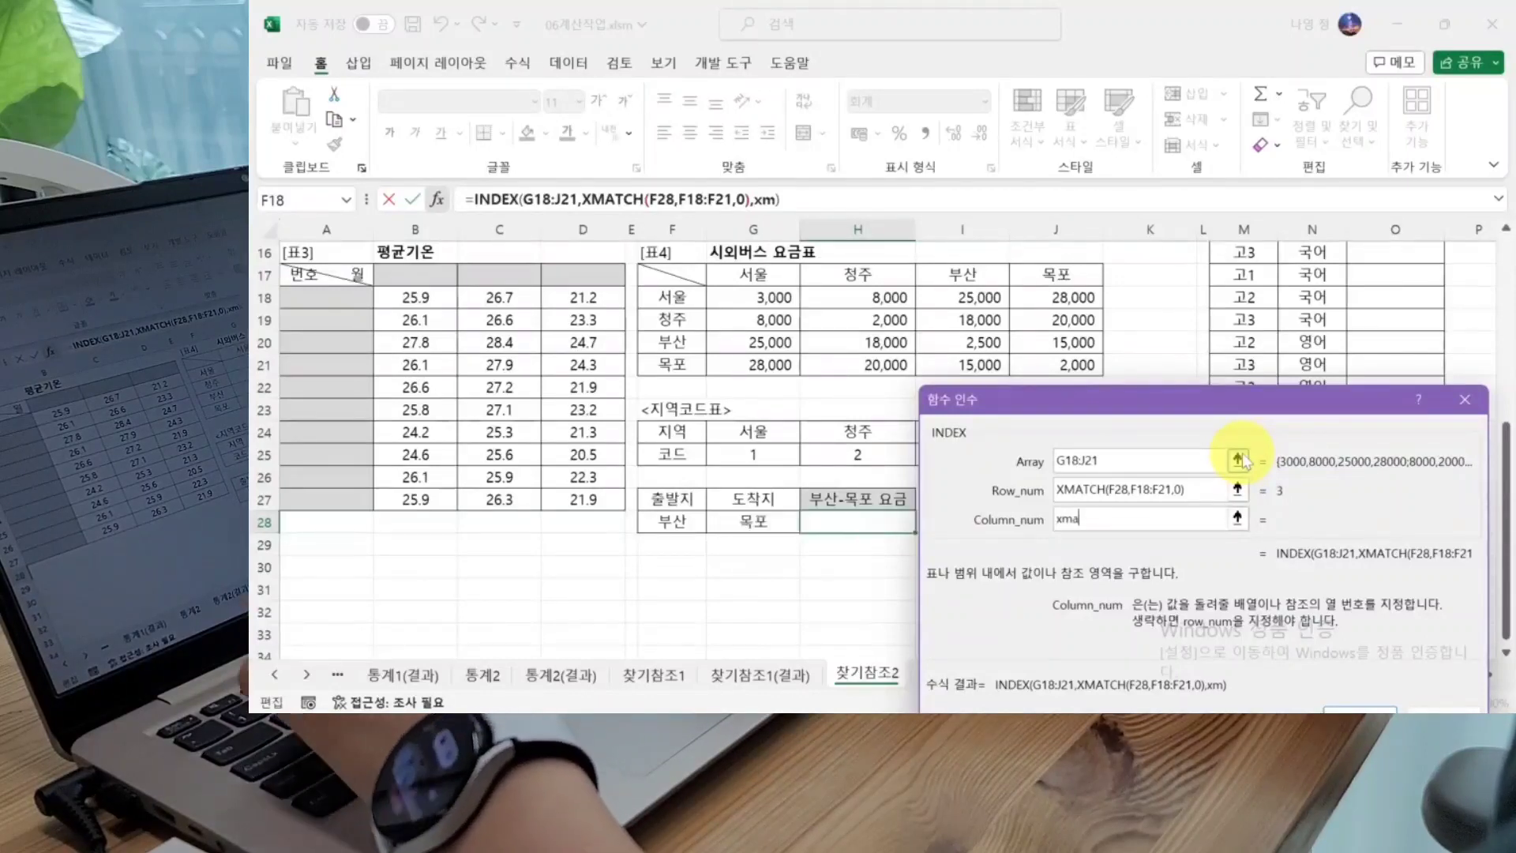
type("tch")
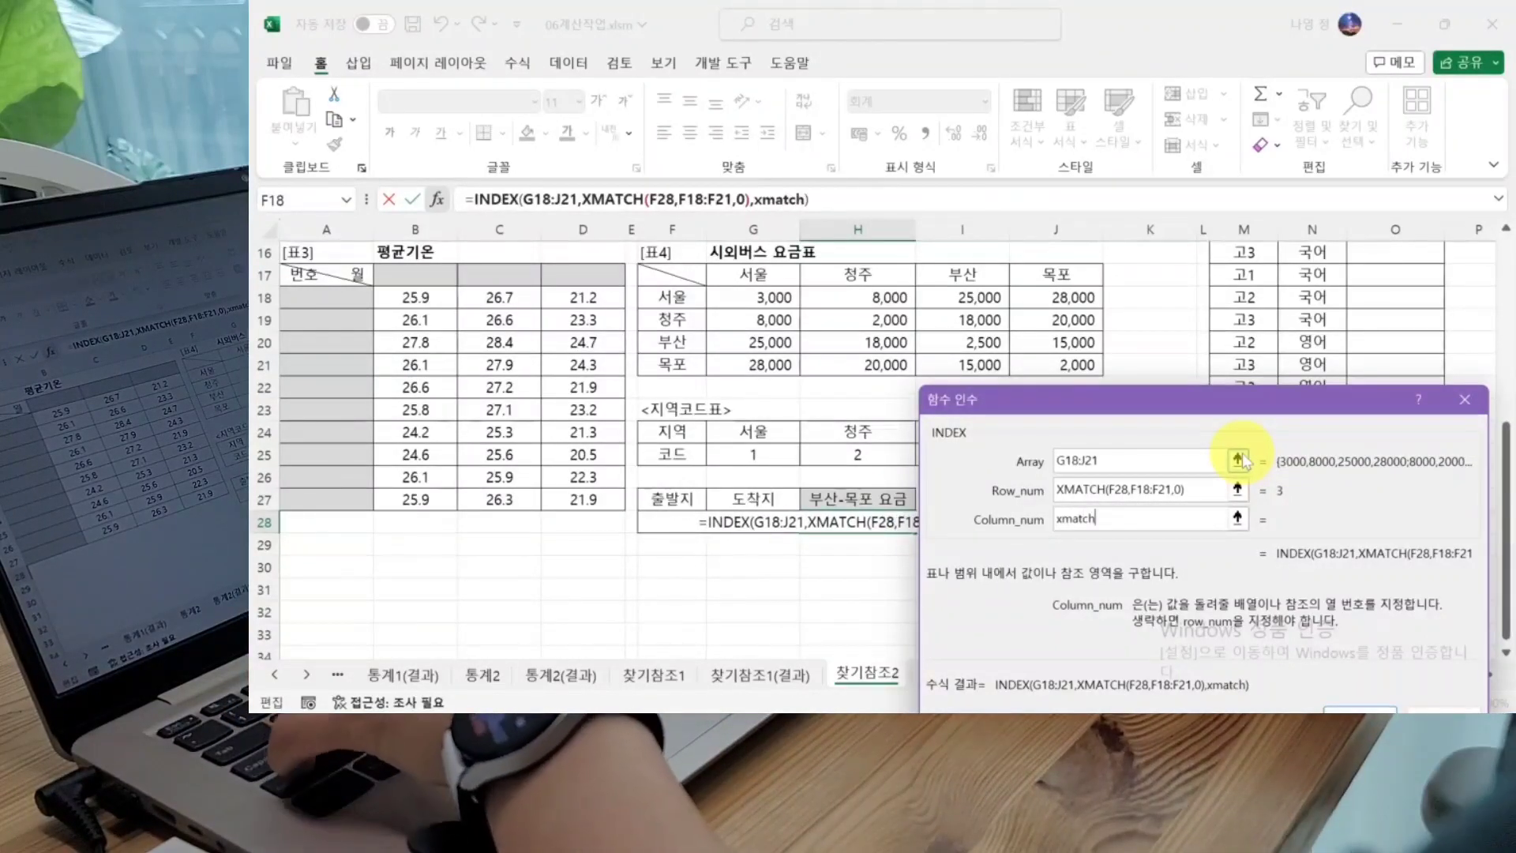
type("()")
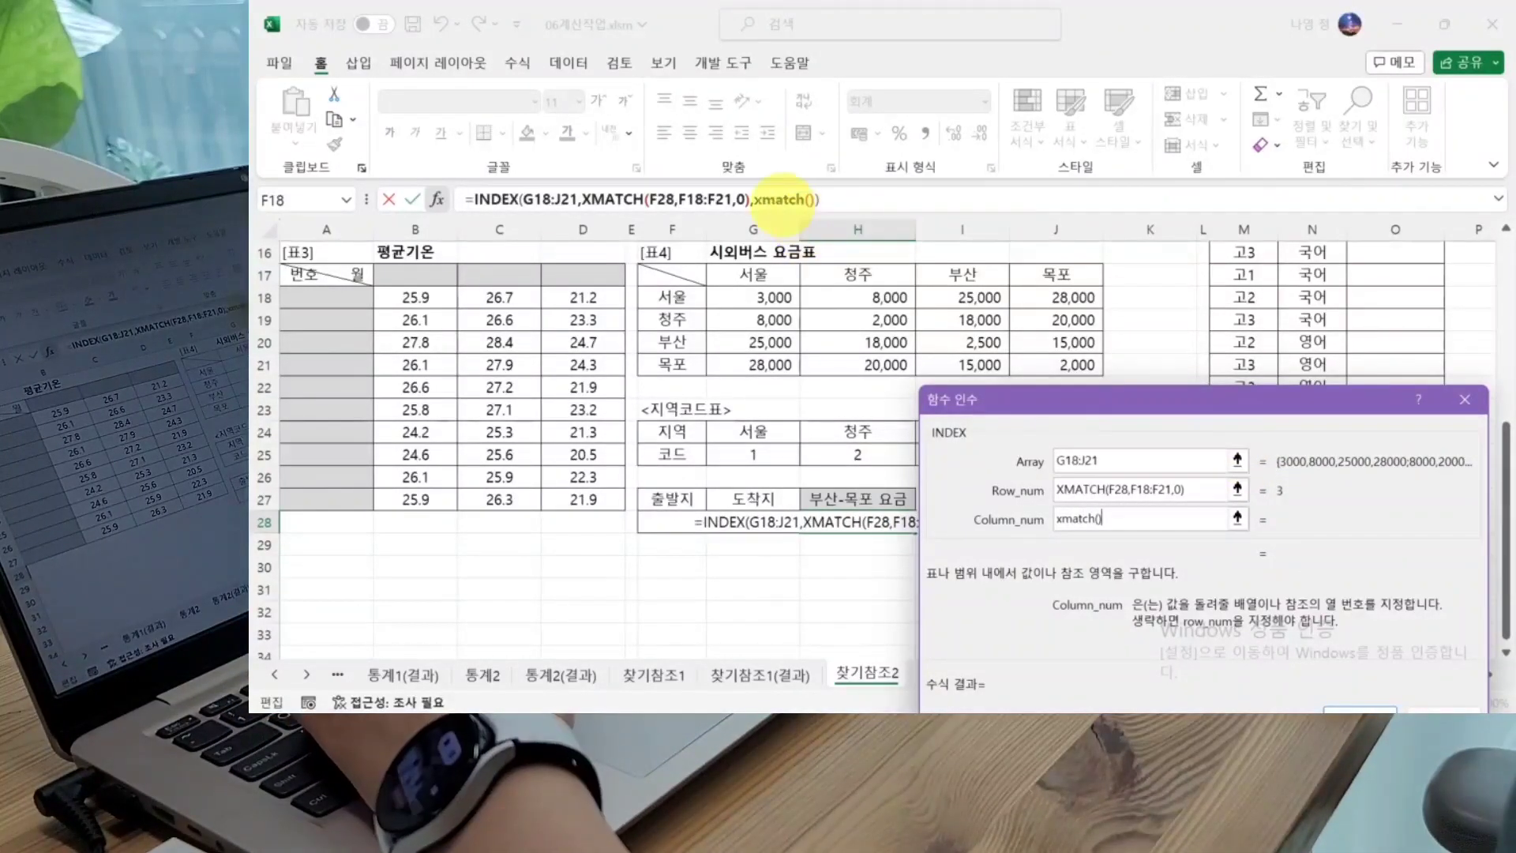
left_click(797, 199)
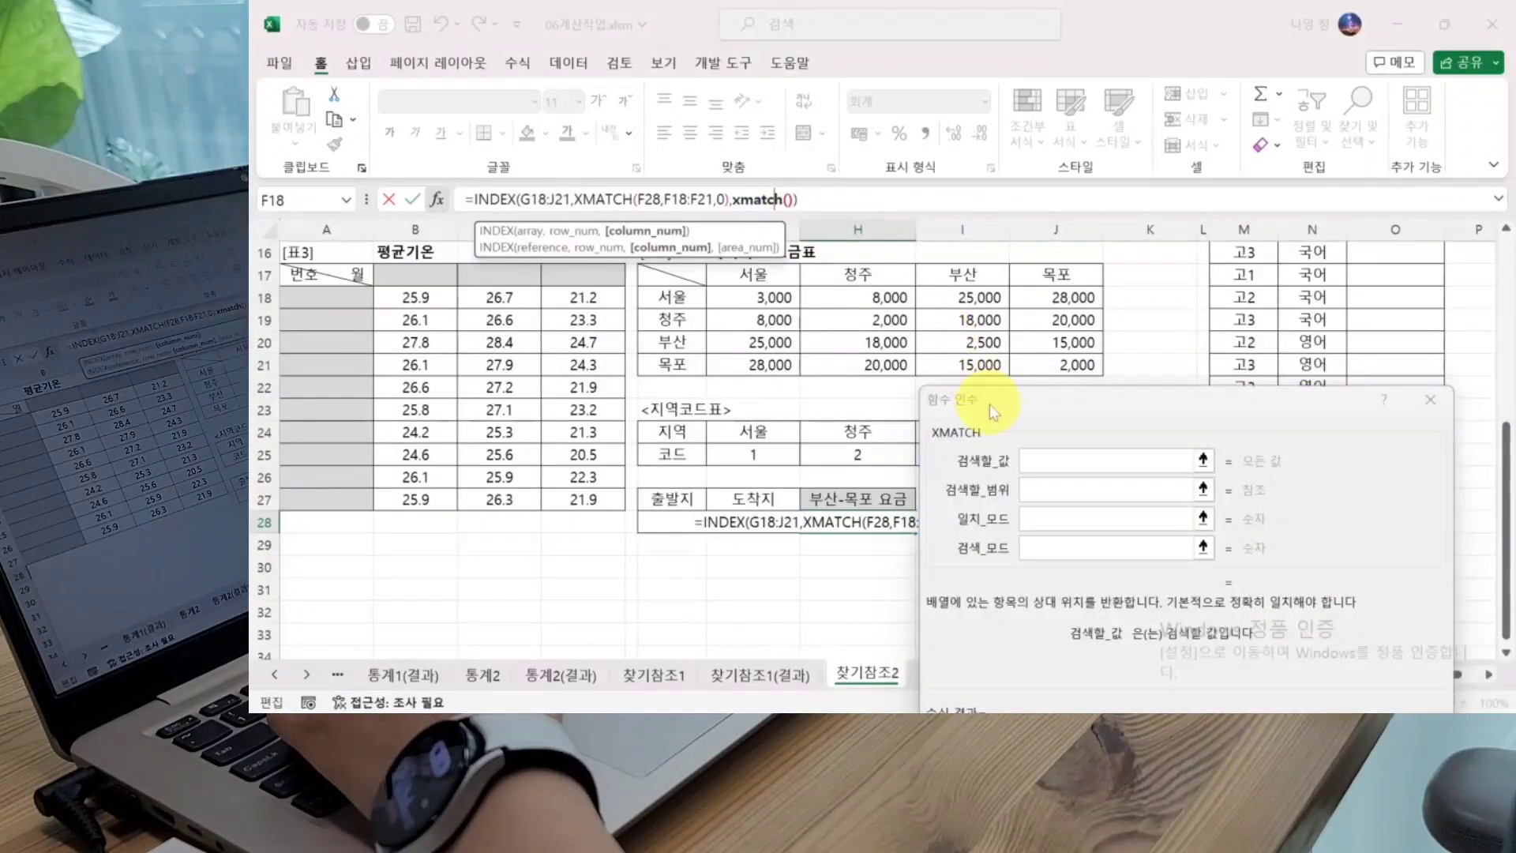
Step: Make the column XMATCH look up the 도착지 in G28 within G17:J17 with match mode 0
left_click(1056, 465)
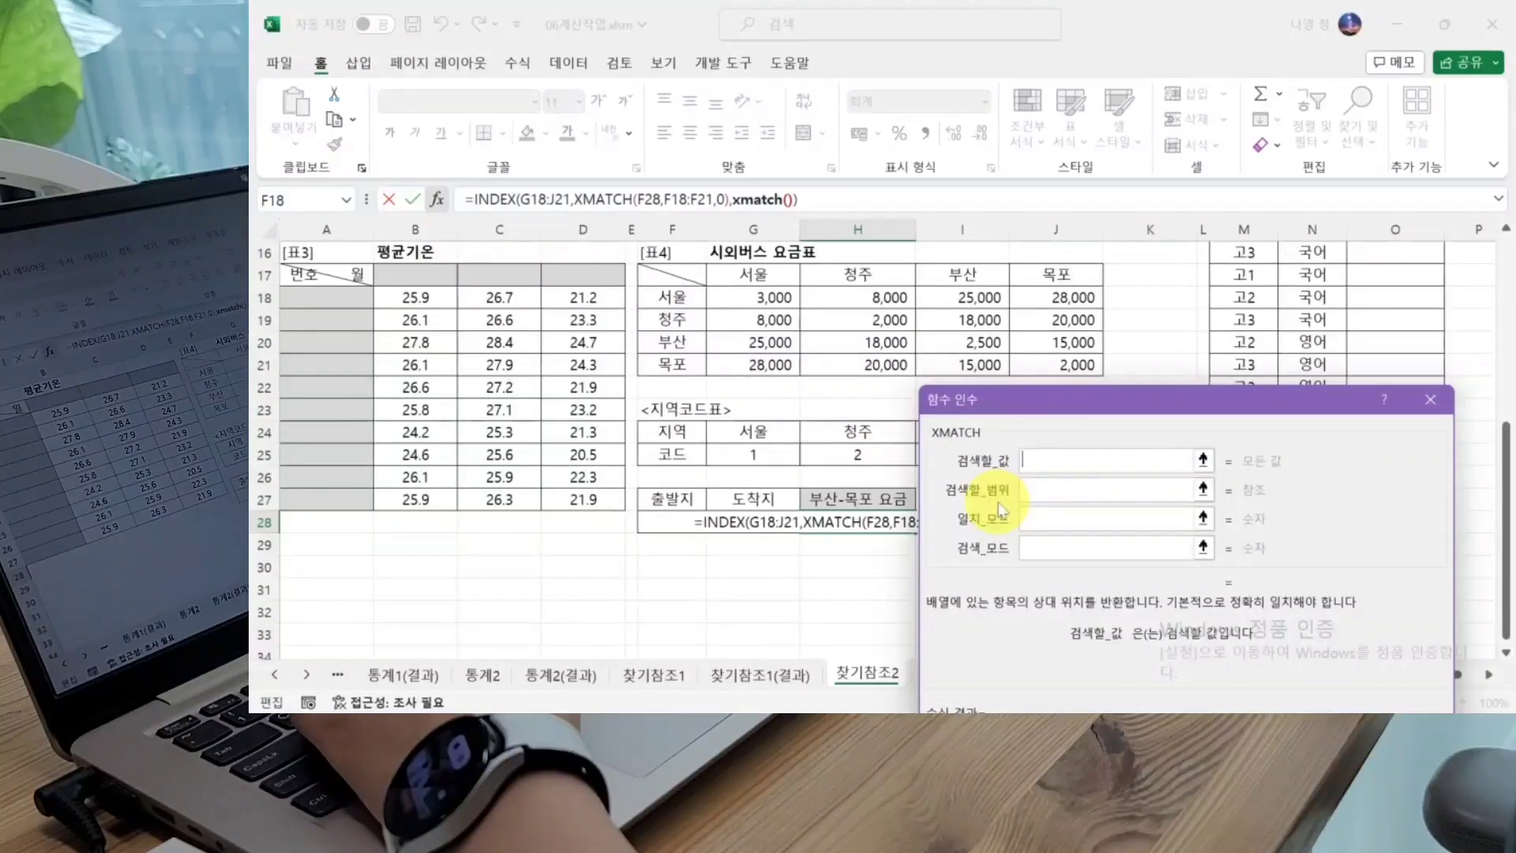
left_click(760, 519)
left_click(1041, 491)
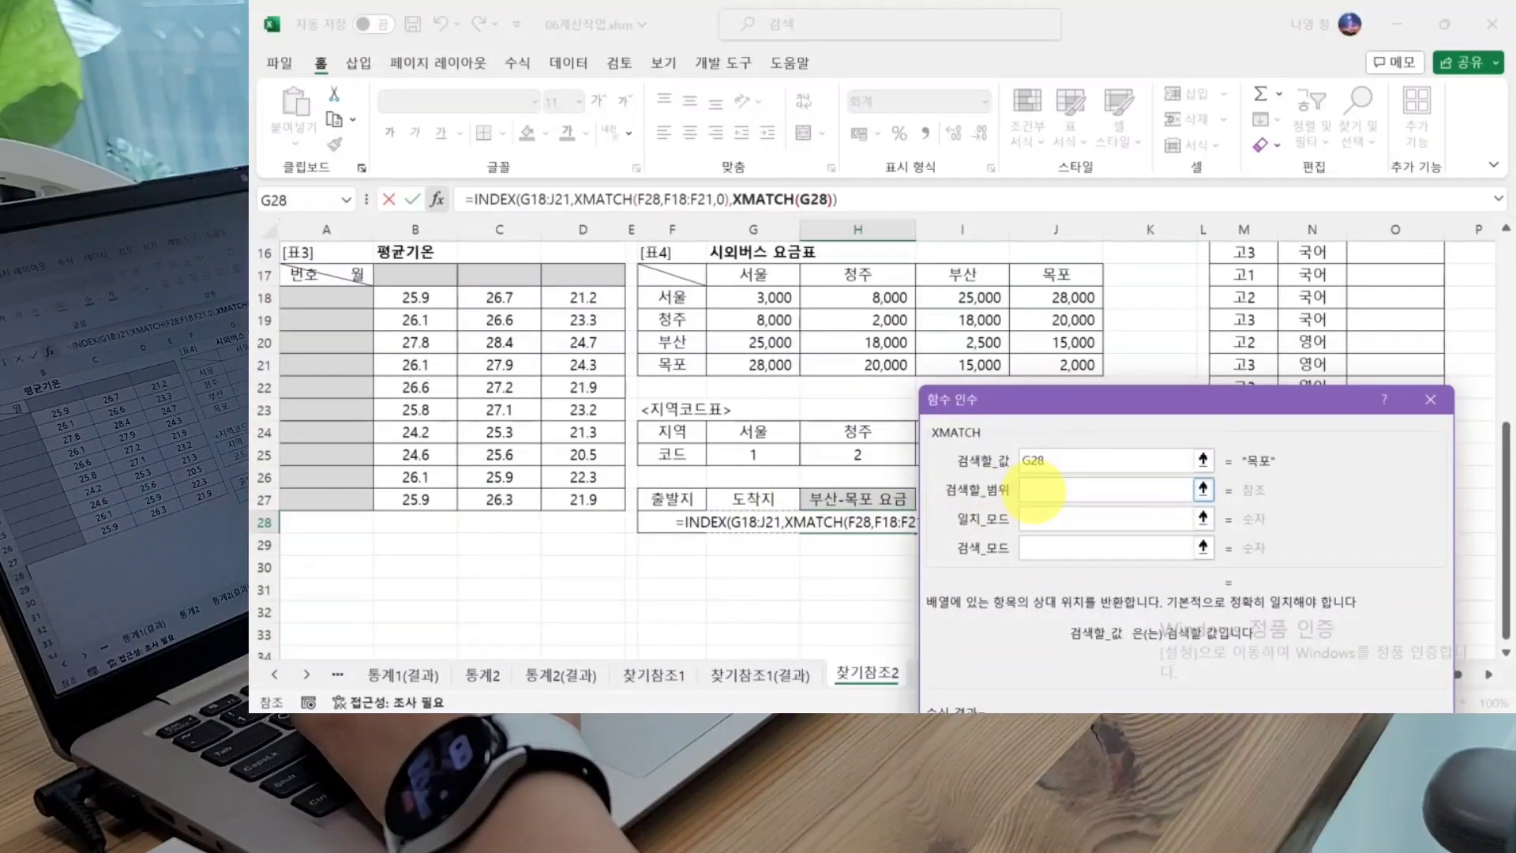
left_click(1039, 495)
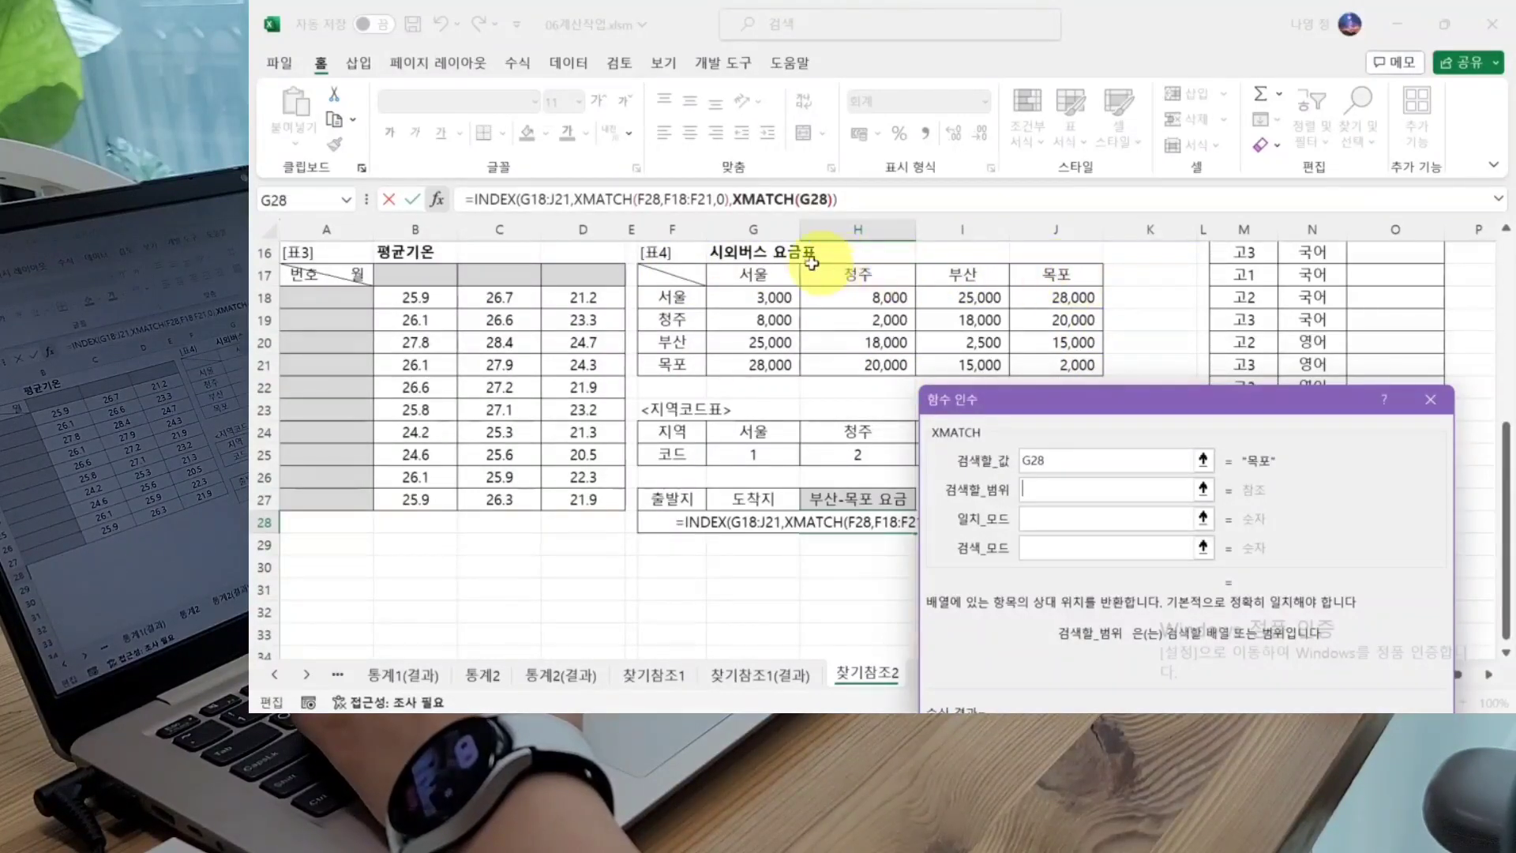
left_click(777, 274)
left_click_drag(779, 274, 1068, 278)
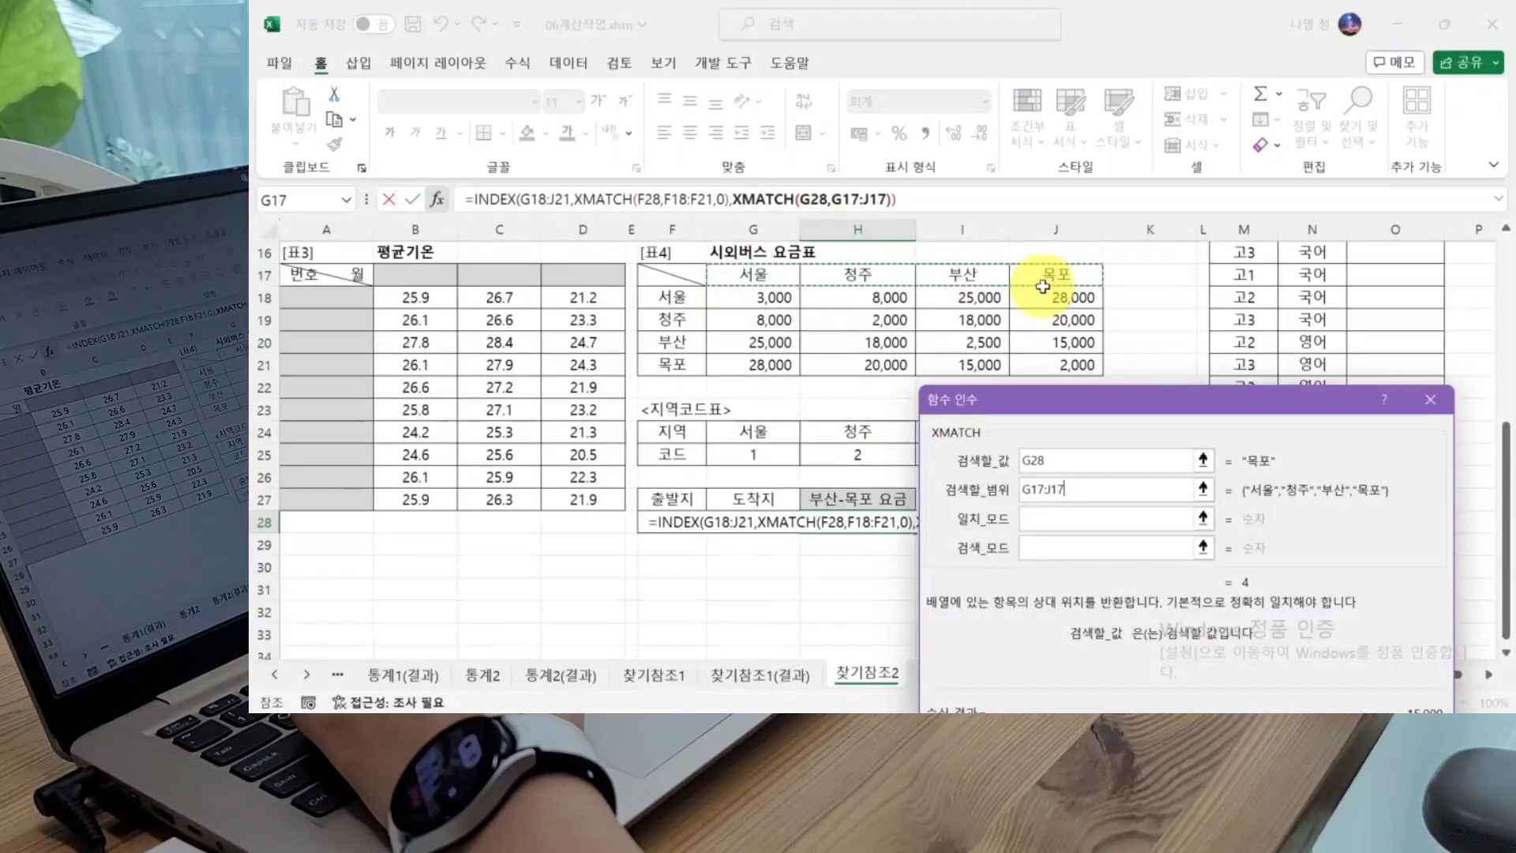
left_click(1098, 505)
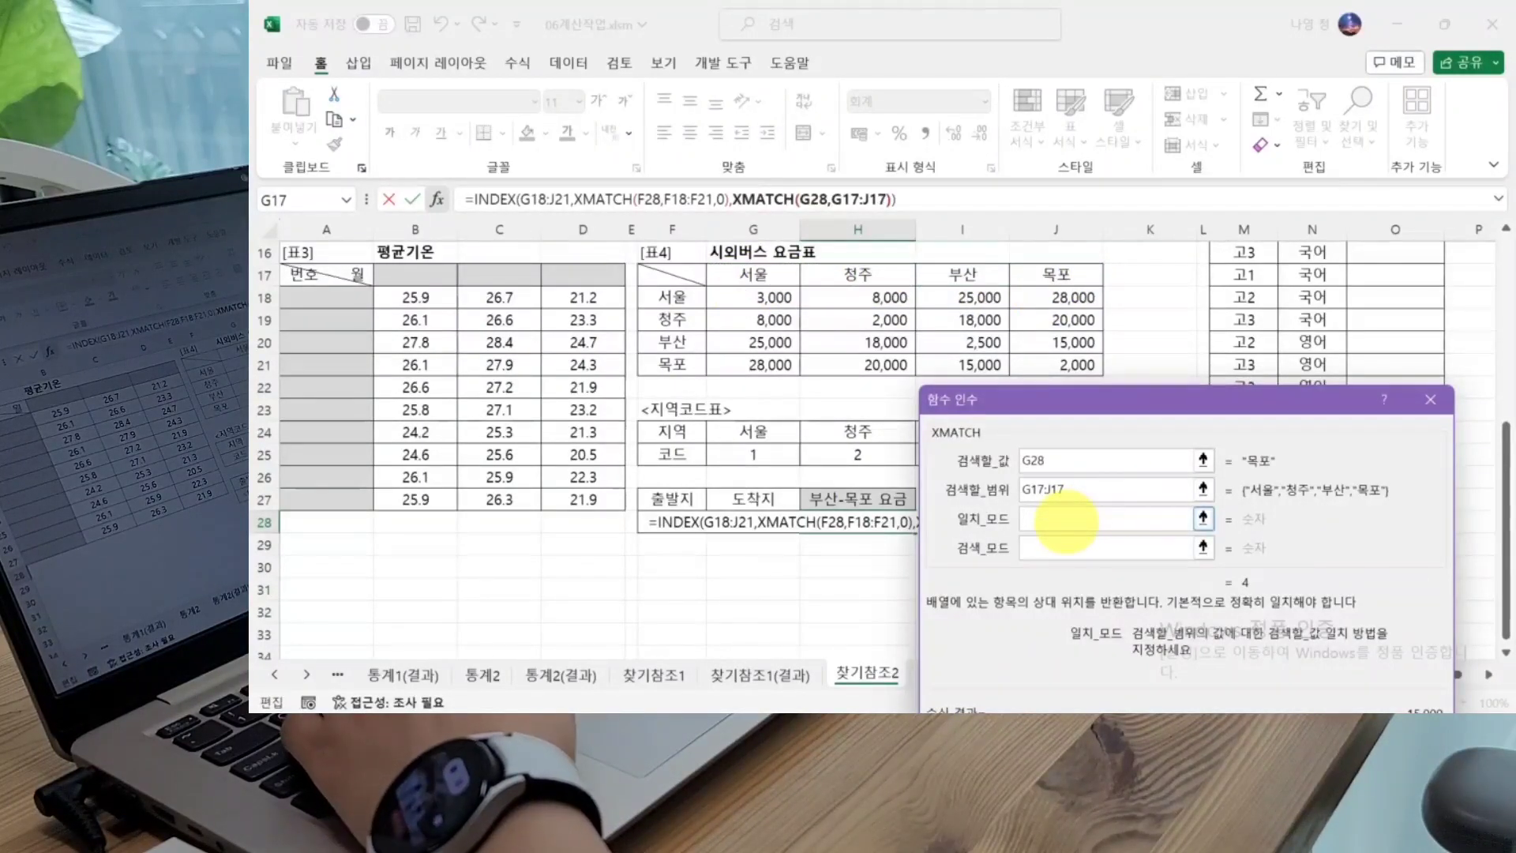
type("0")
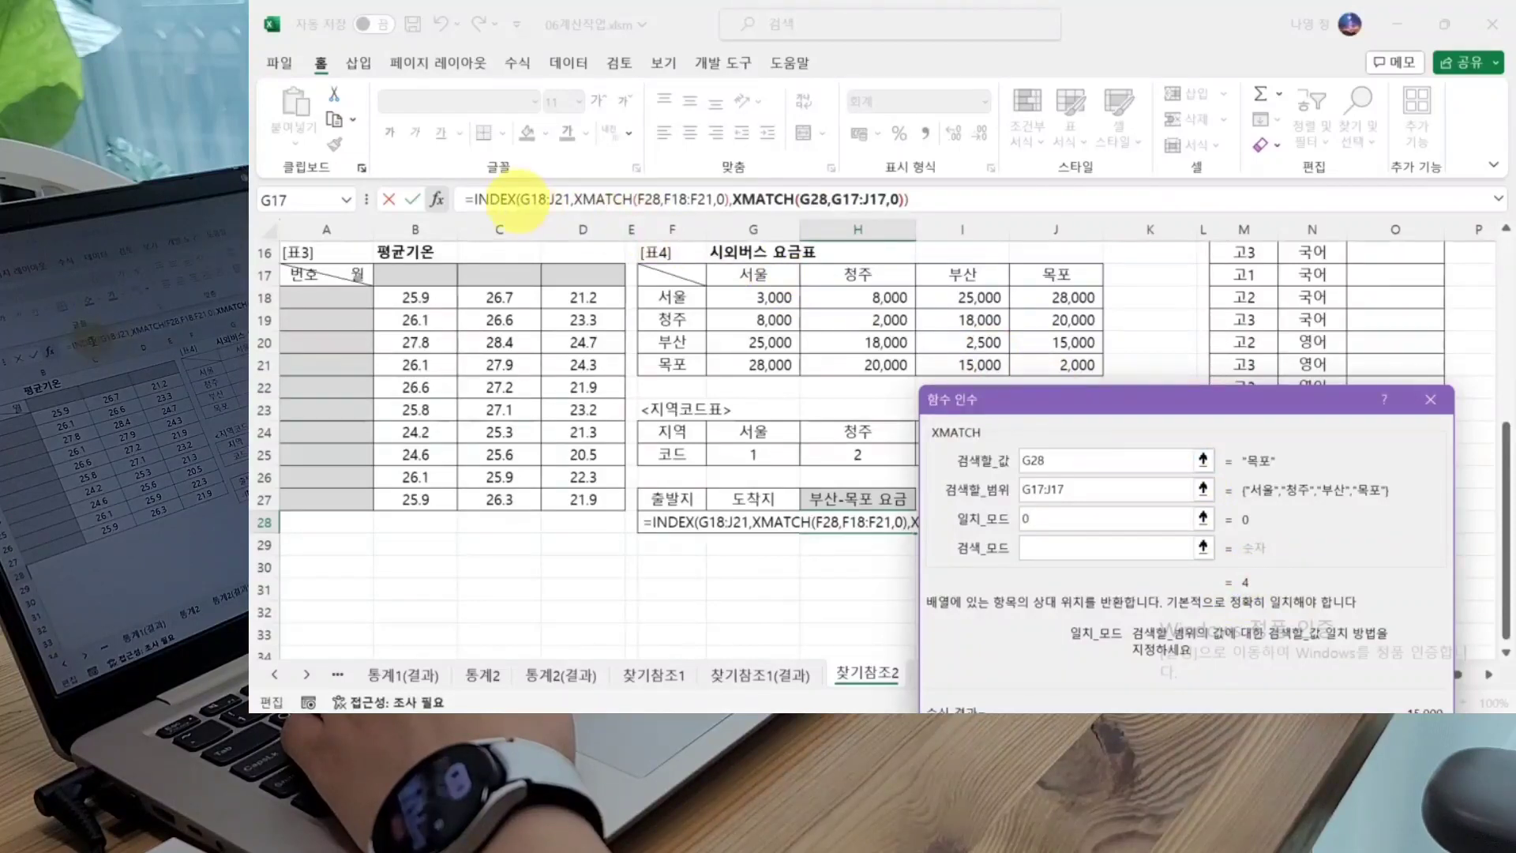
Step: Review the completed INDEX arguments and commit the 부산-목포 요금 formula in H28
left_click(485, 201)
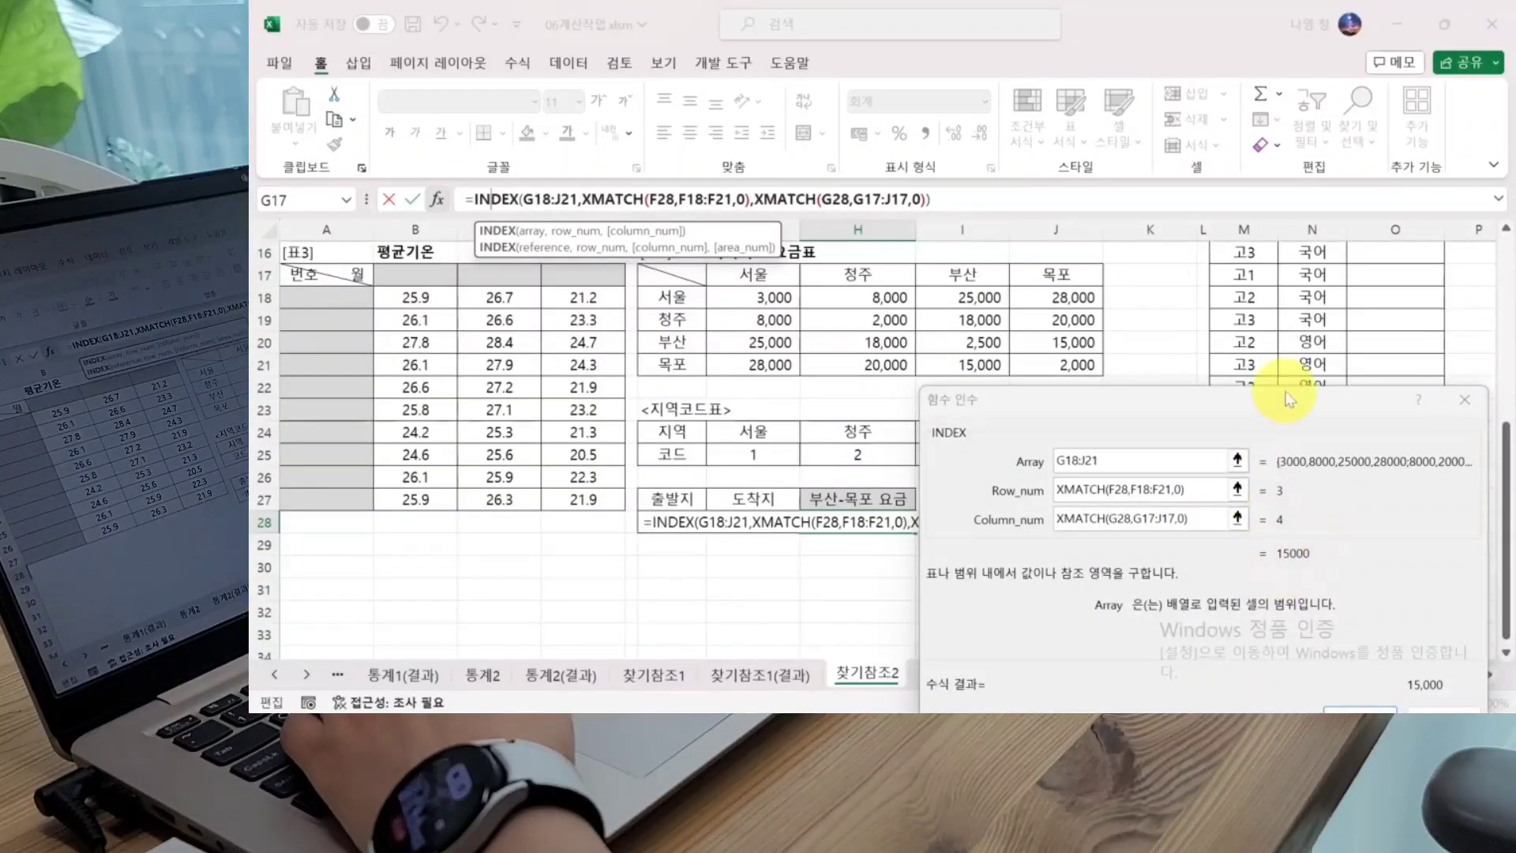
left_click_drag(1275, 388, 1219, 197)
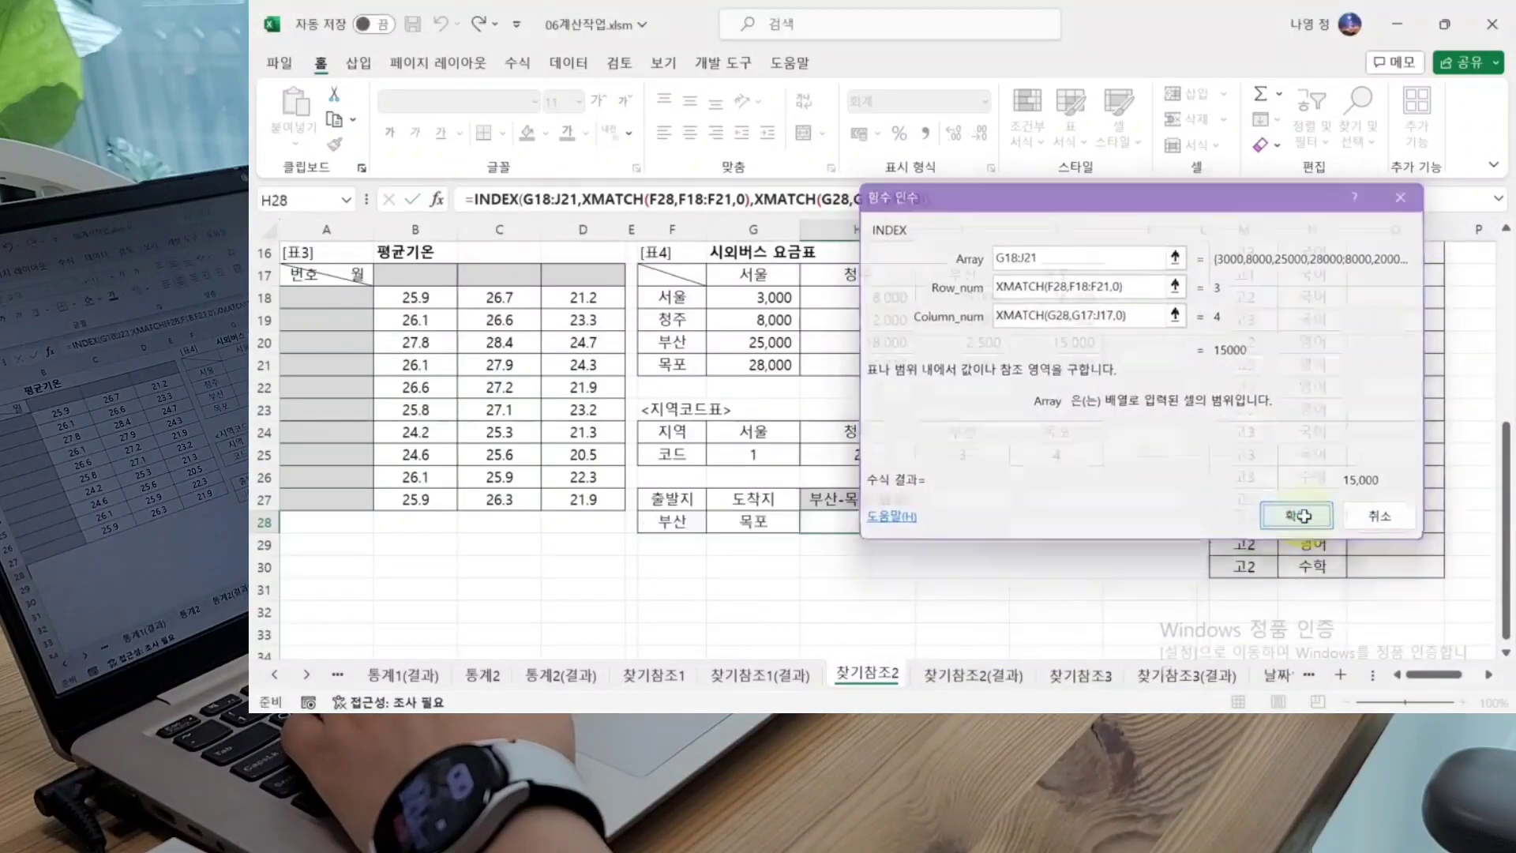
left_click(1309, 525)
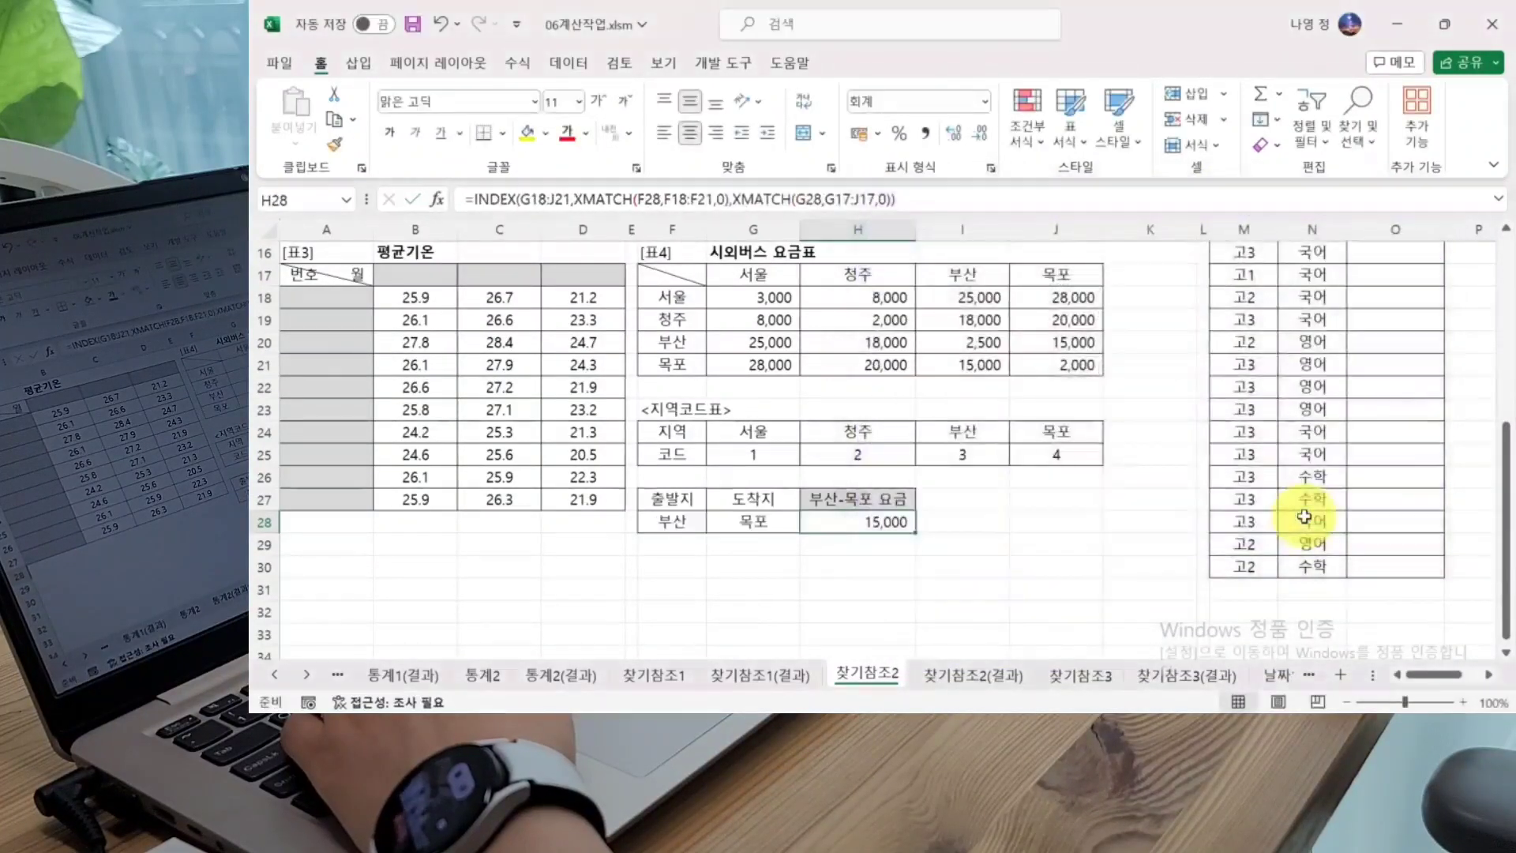
left_click(1080, 524)
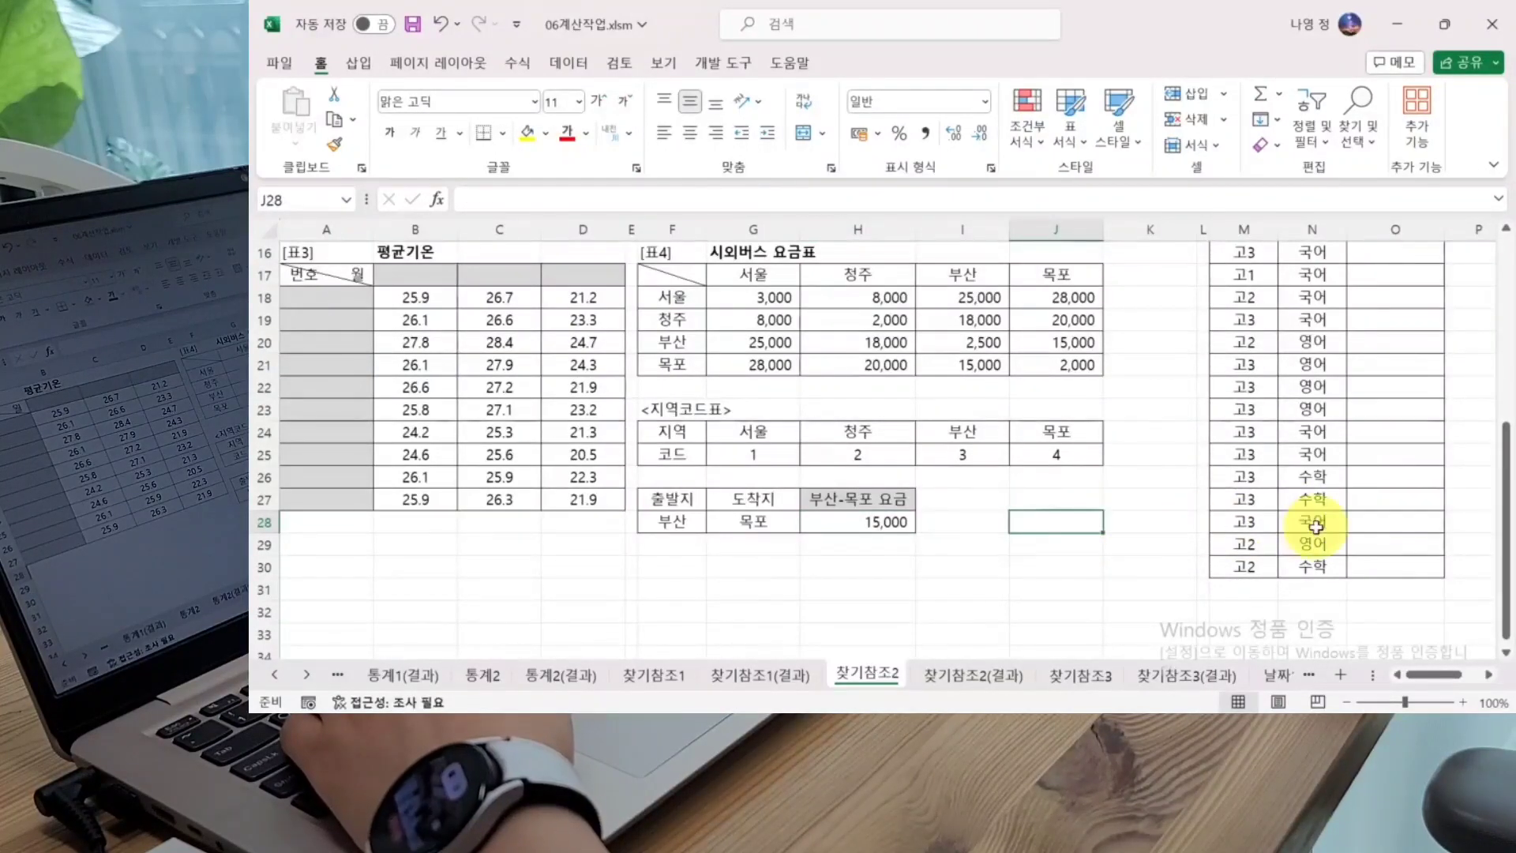
Step: Start an HLOOKUP formula in O3 for the 수강료할인율 of 표5, with its arguments shown clear of 표5 and the 표6 할인율표
scroll(1389, 524, "up", 5)
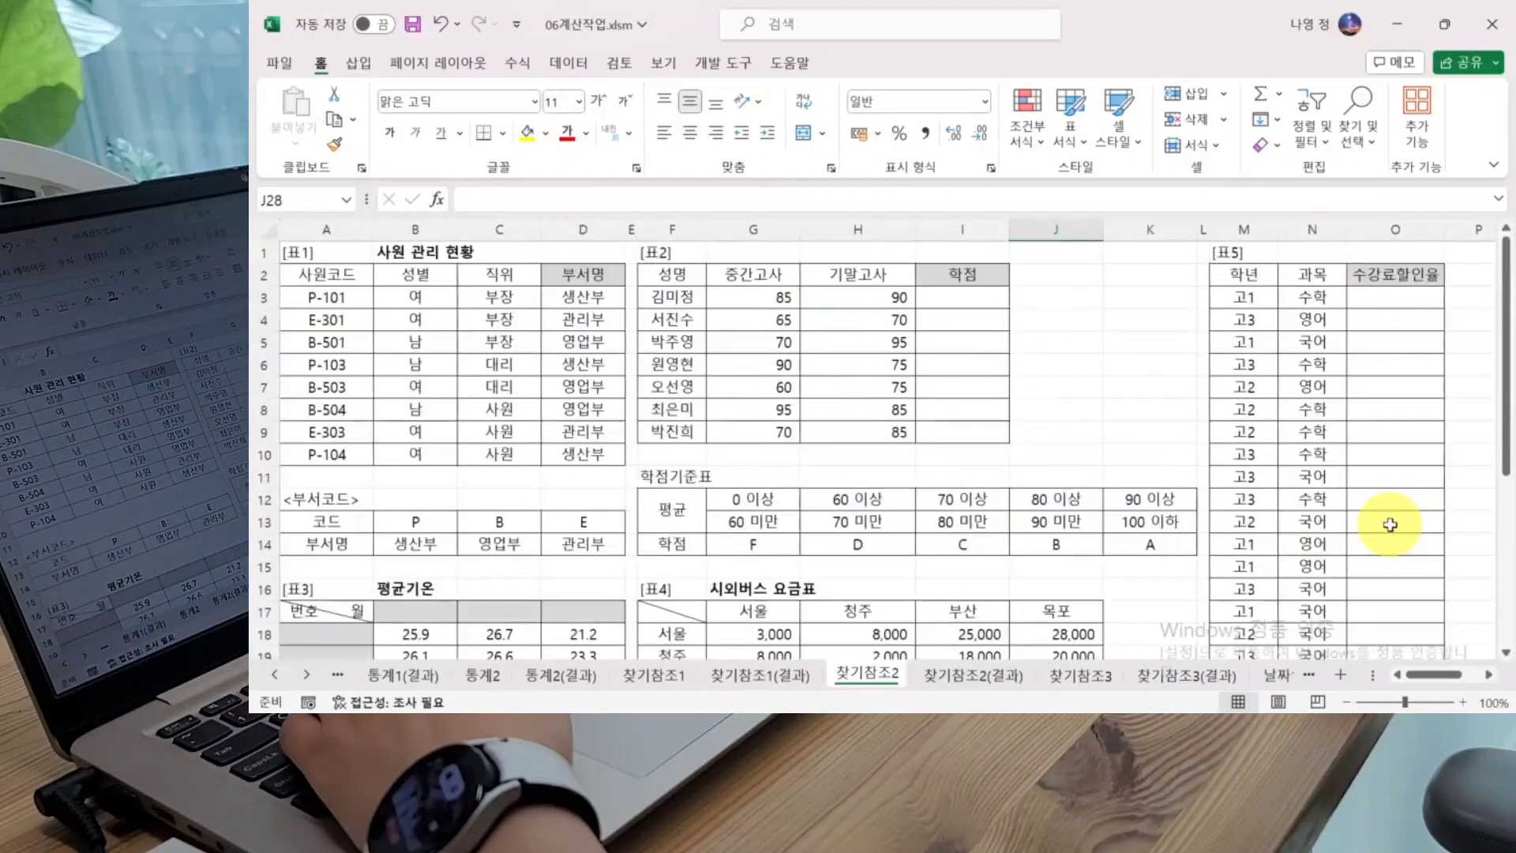
left_click(1353, 298)
scroll(1350, 300, "right", 3)
type("=")
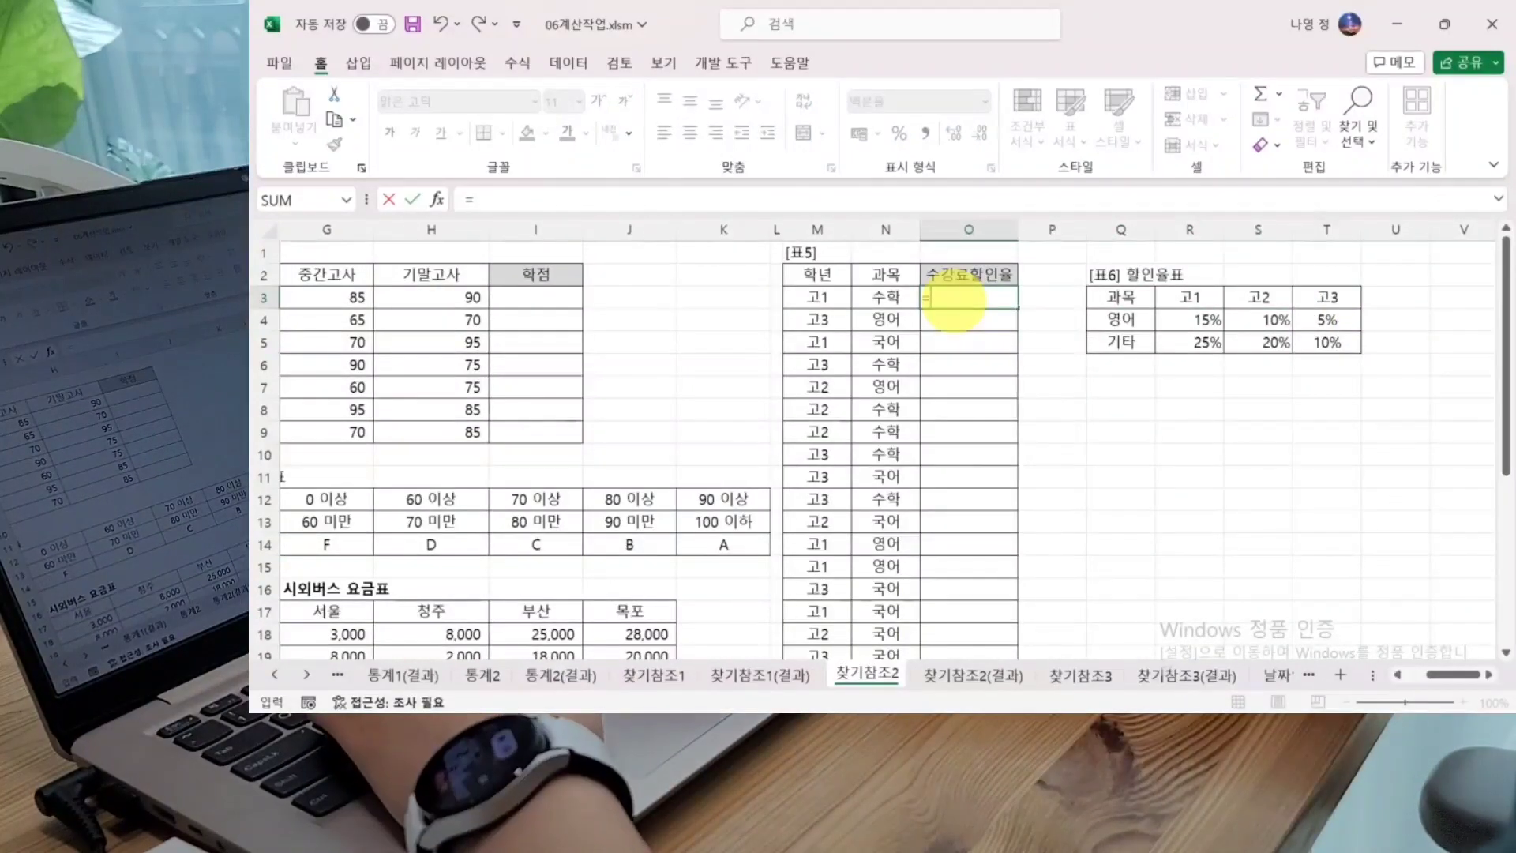
type("hlo")
double_click(979, 319)
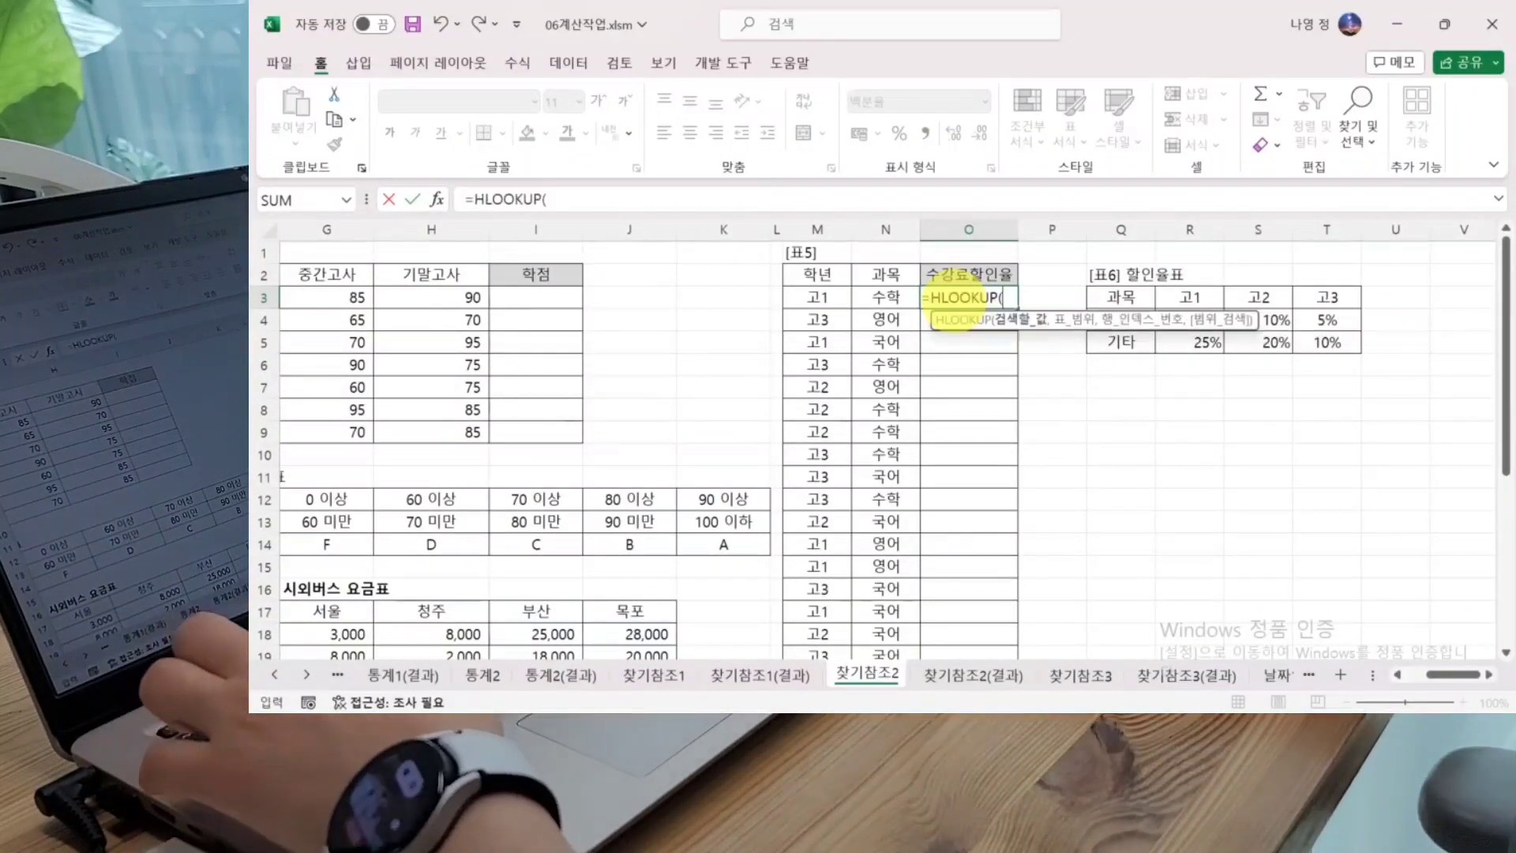
left_click(437, 200)
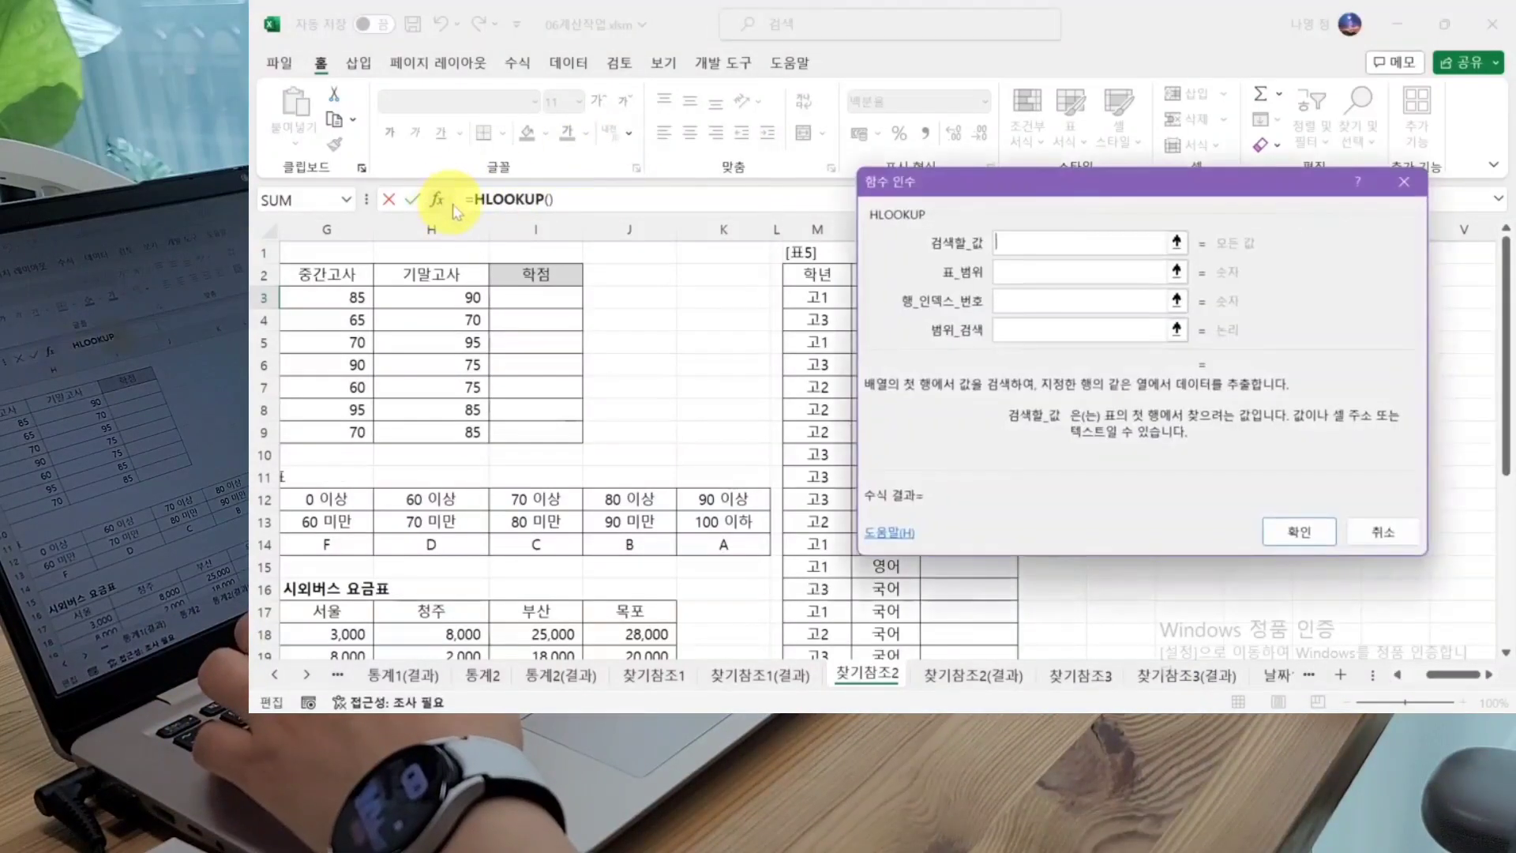
left_click_drag(1019, 193, 466, 357)
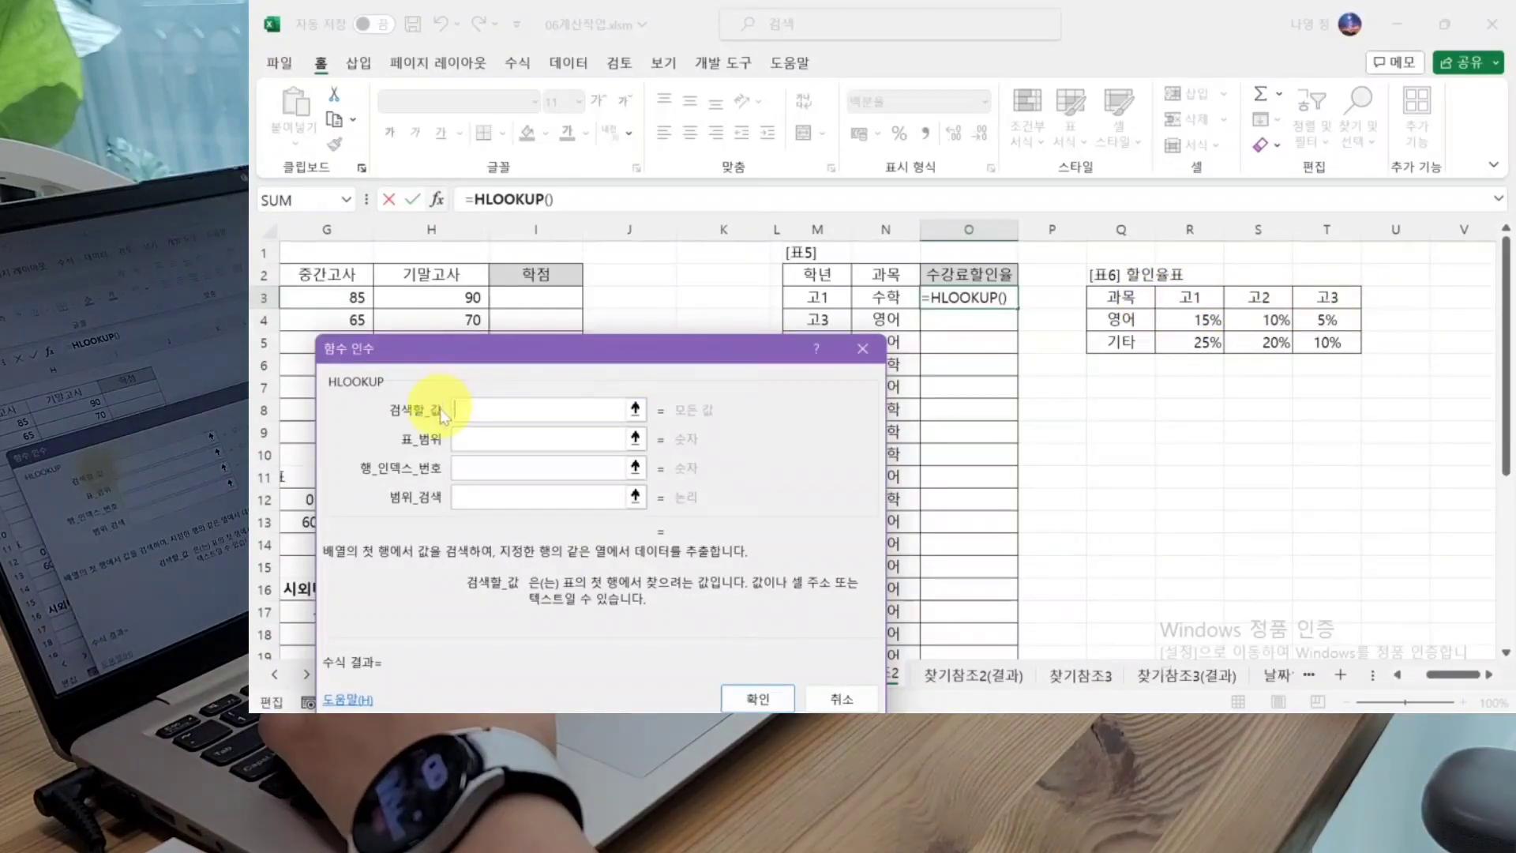
Step: Set the HLOOKUP lookup value to the 학년 in M3 and its table range to the absolute 표6 range $R$3:$T$5
left_click(821, 296)
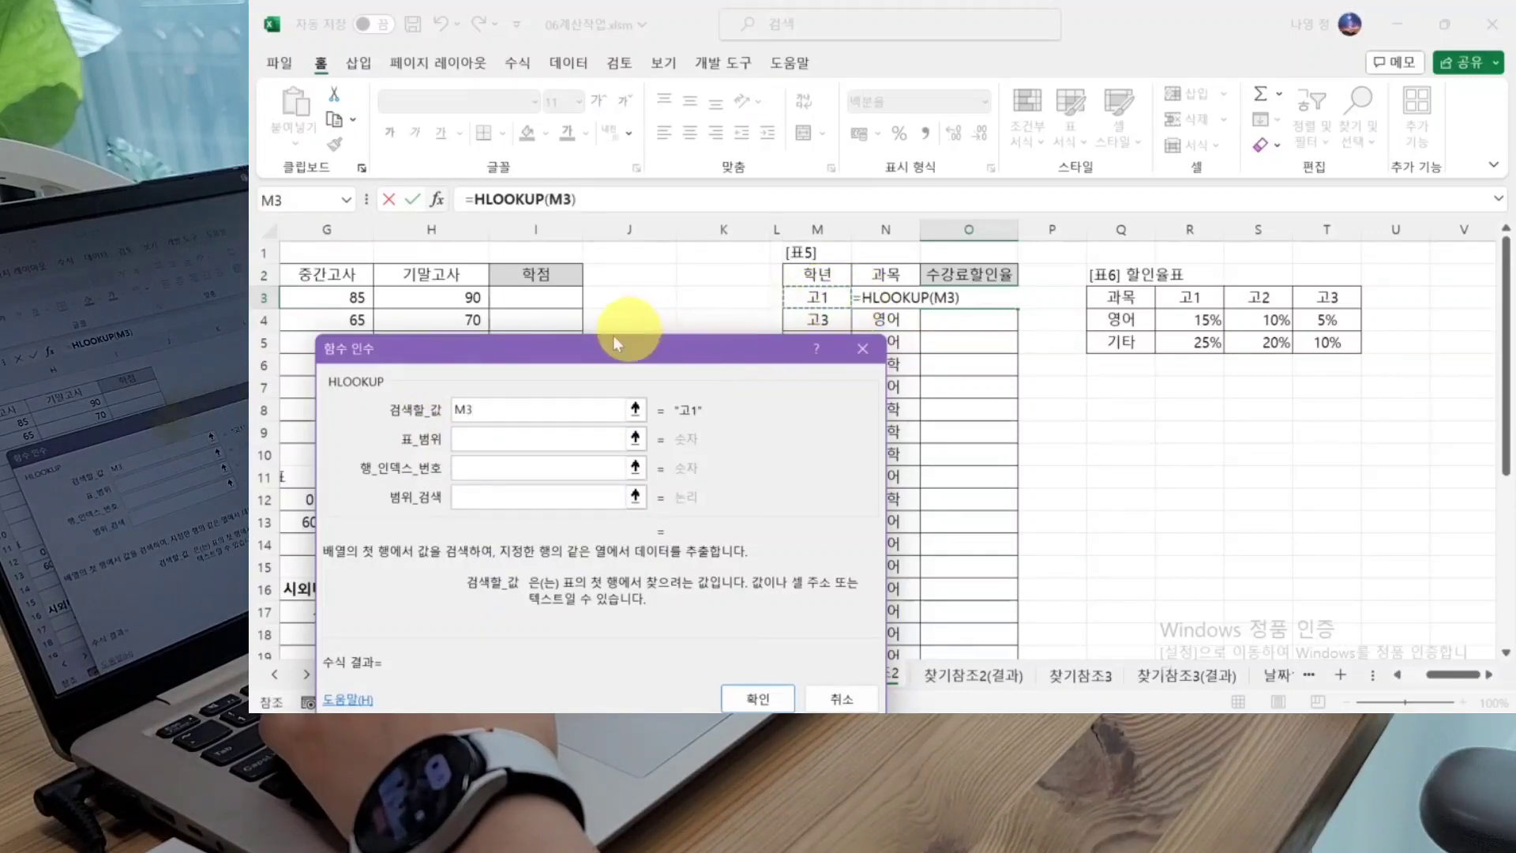
left_click(492, 438)
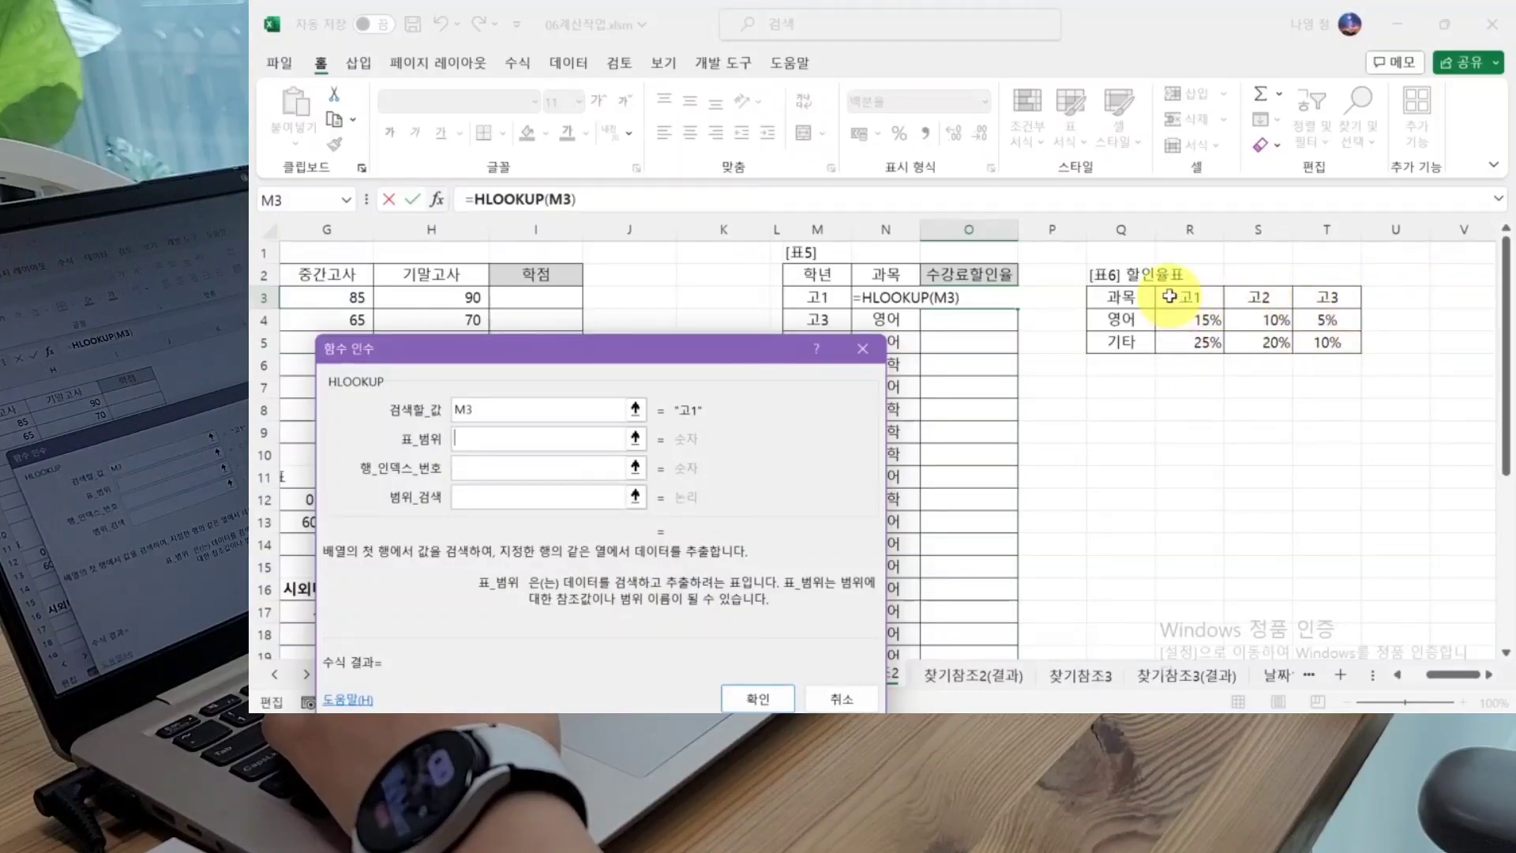
left_click_drag(1169, 296, 1324, 341)
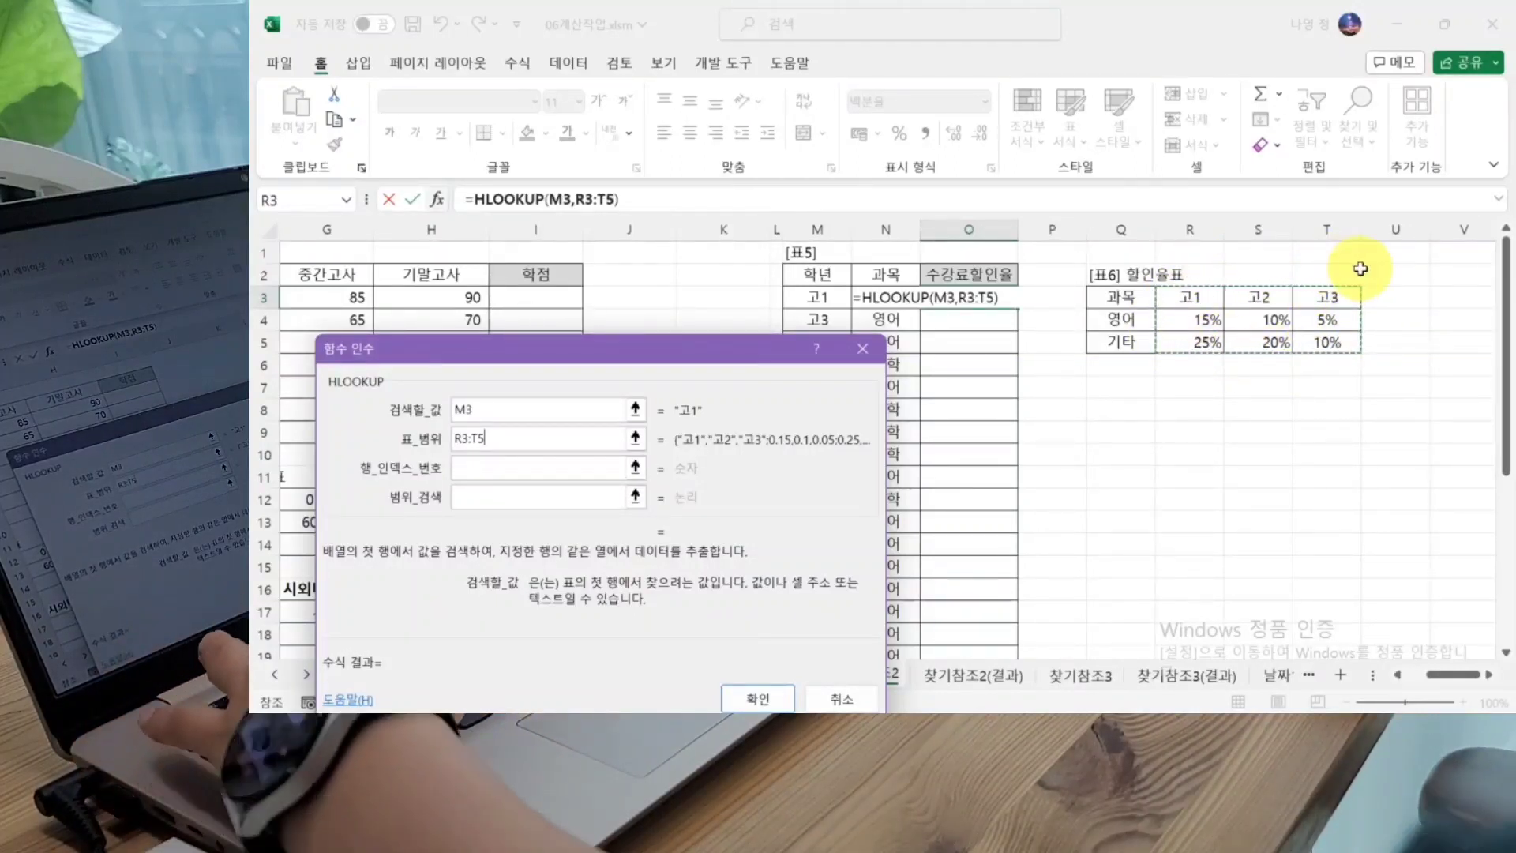
key("F4")
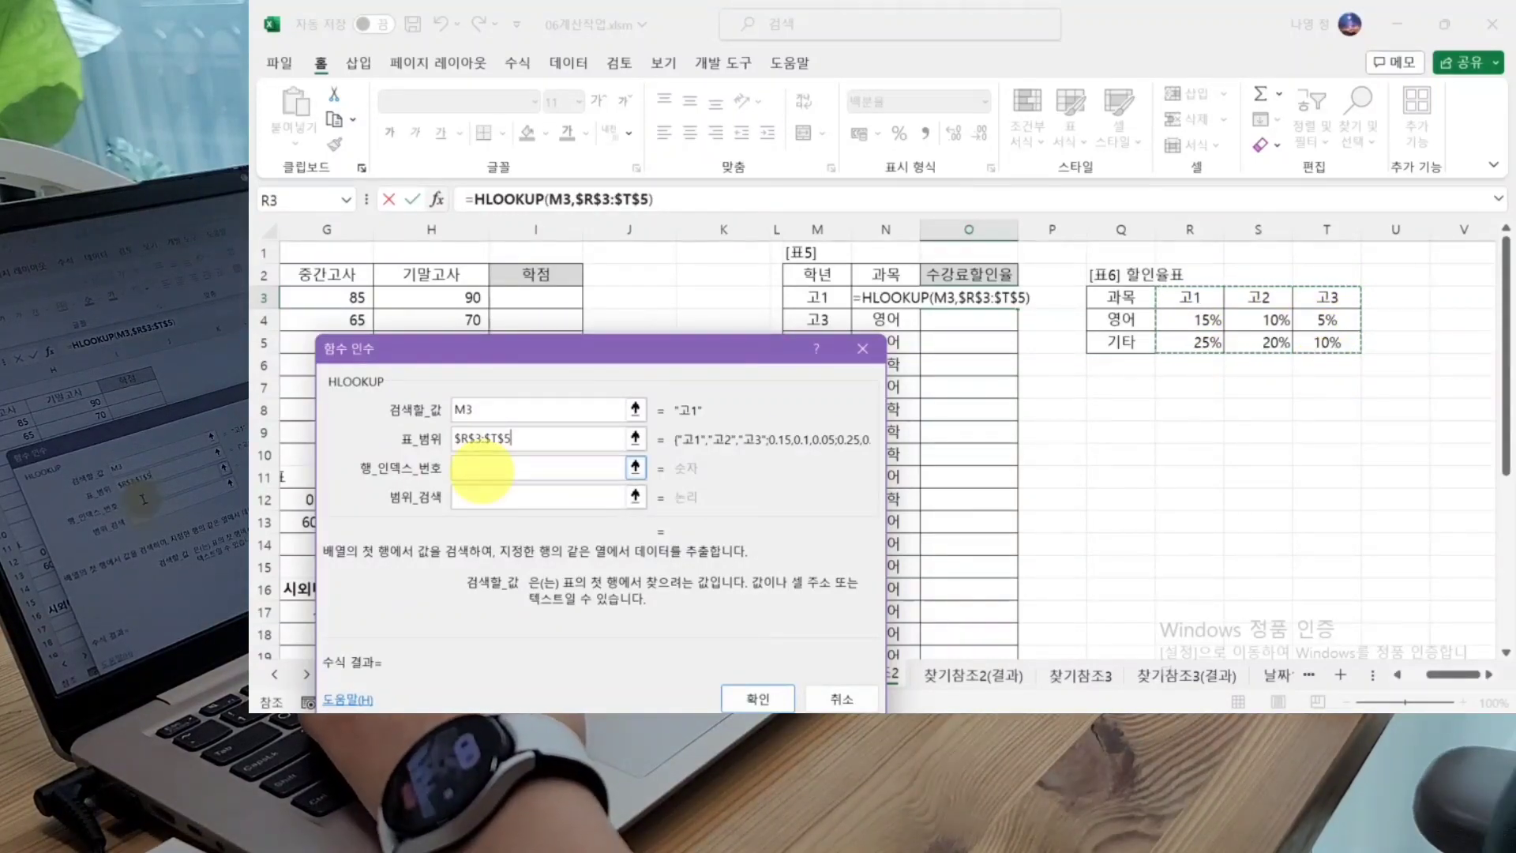
Step: Nest a MATCH function as HLOOKUP's row index number and open its arguments clear of 표5 and 표6
left_click(482, 470)
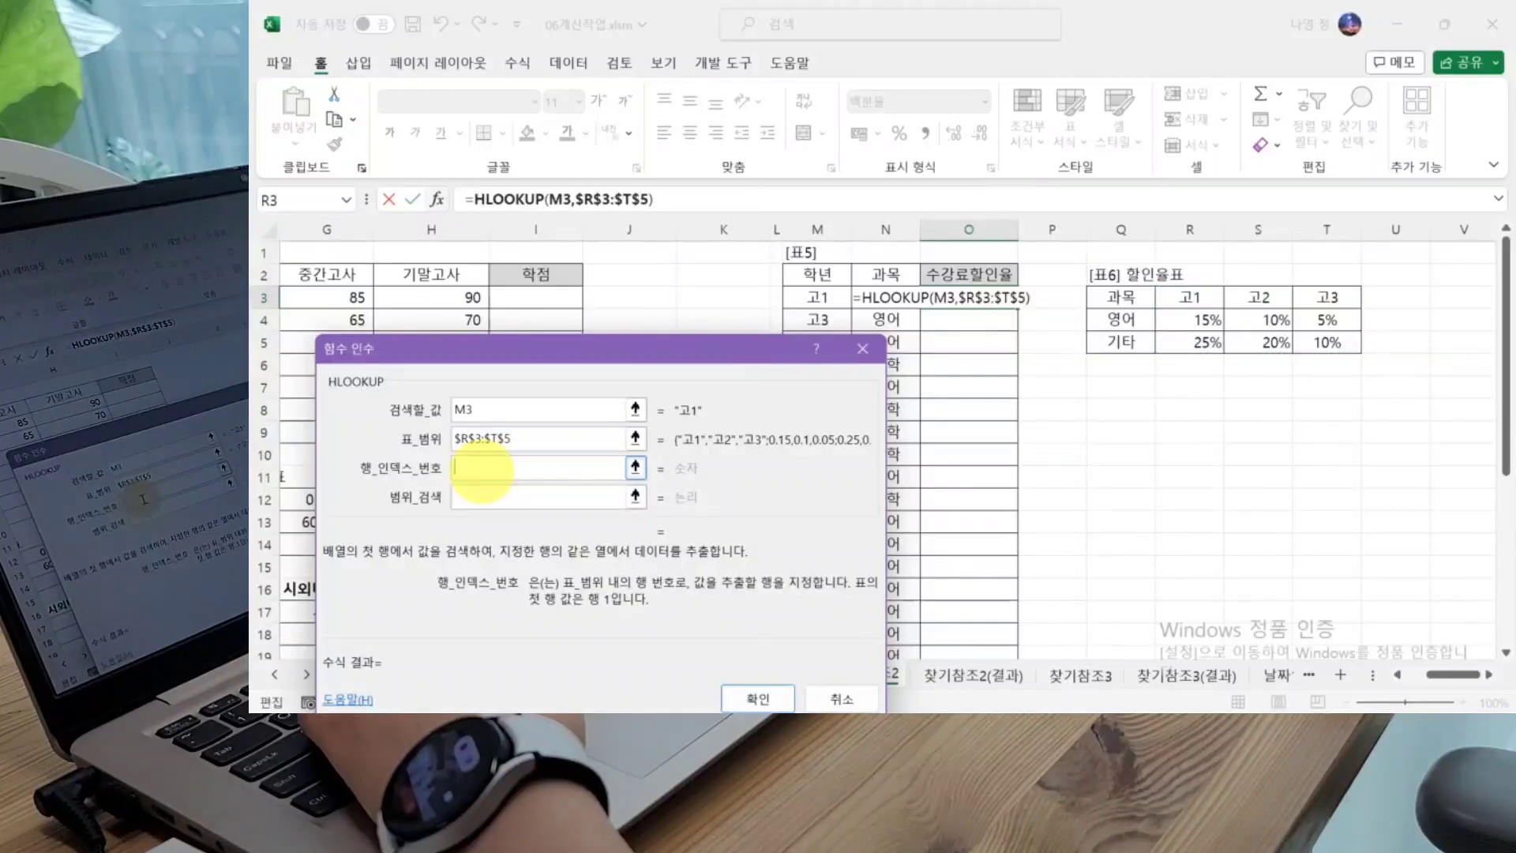
left_click_drag(514, 359, 505, 297)
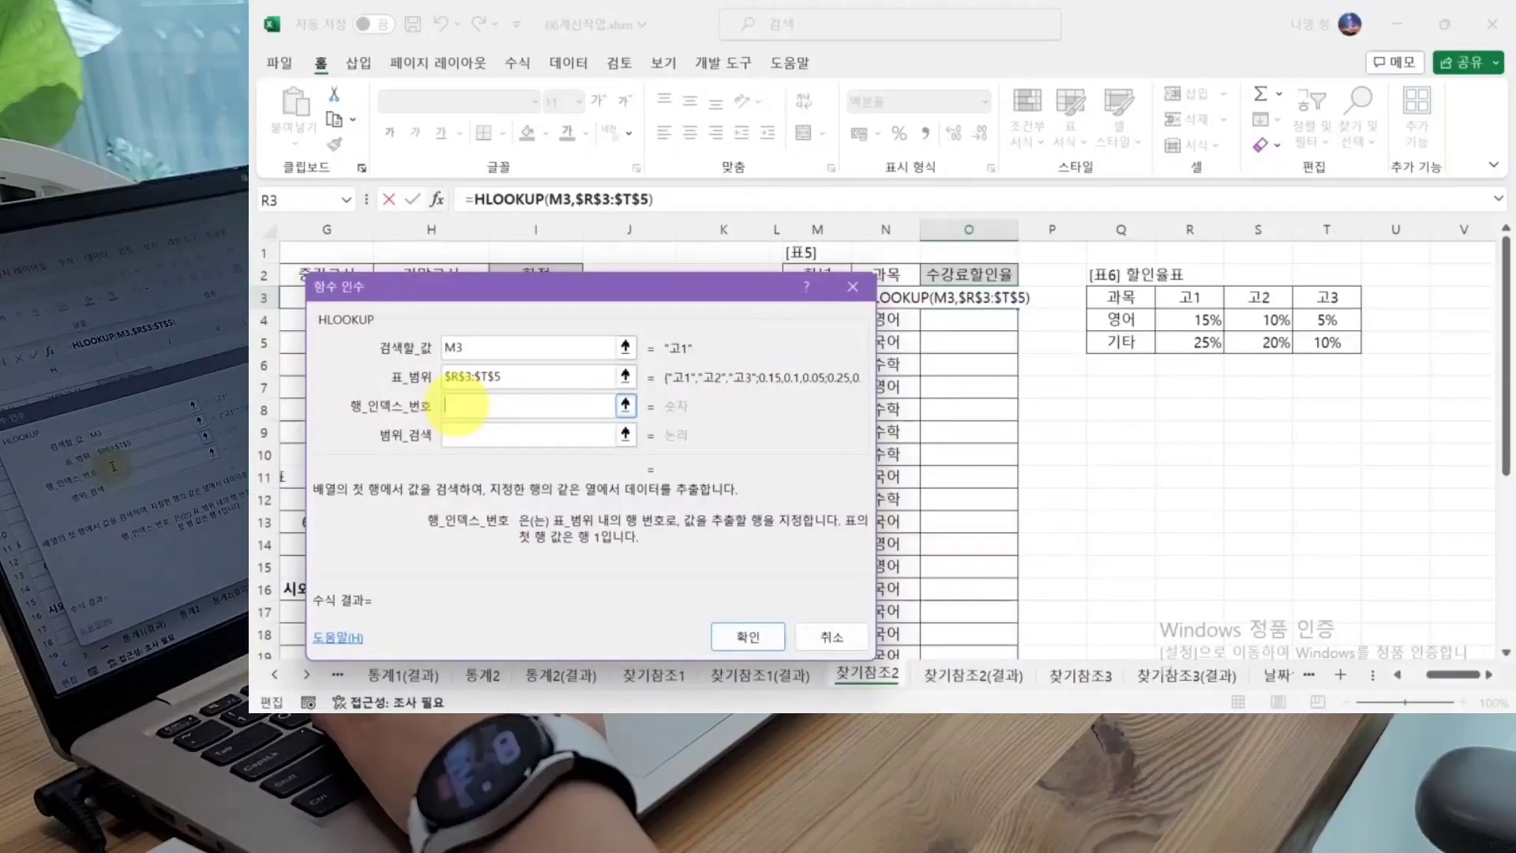
type("ma")
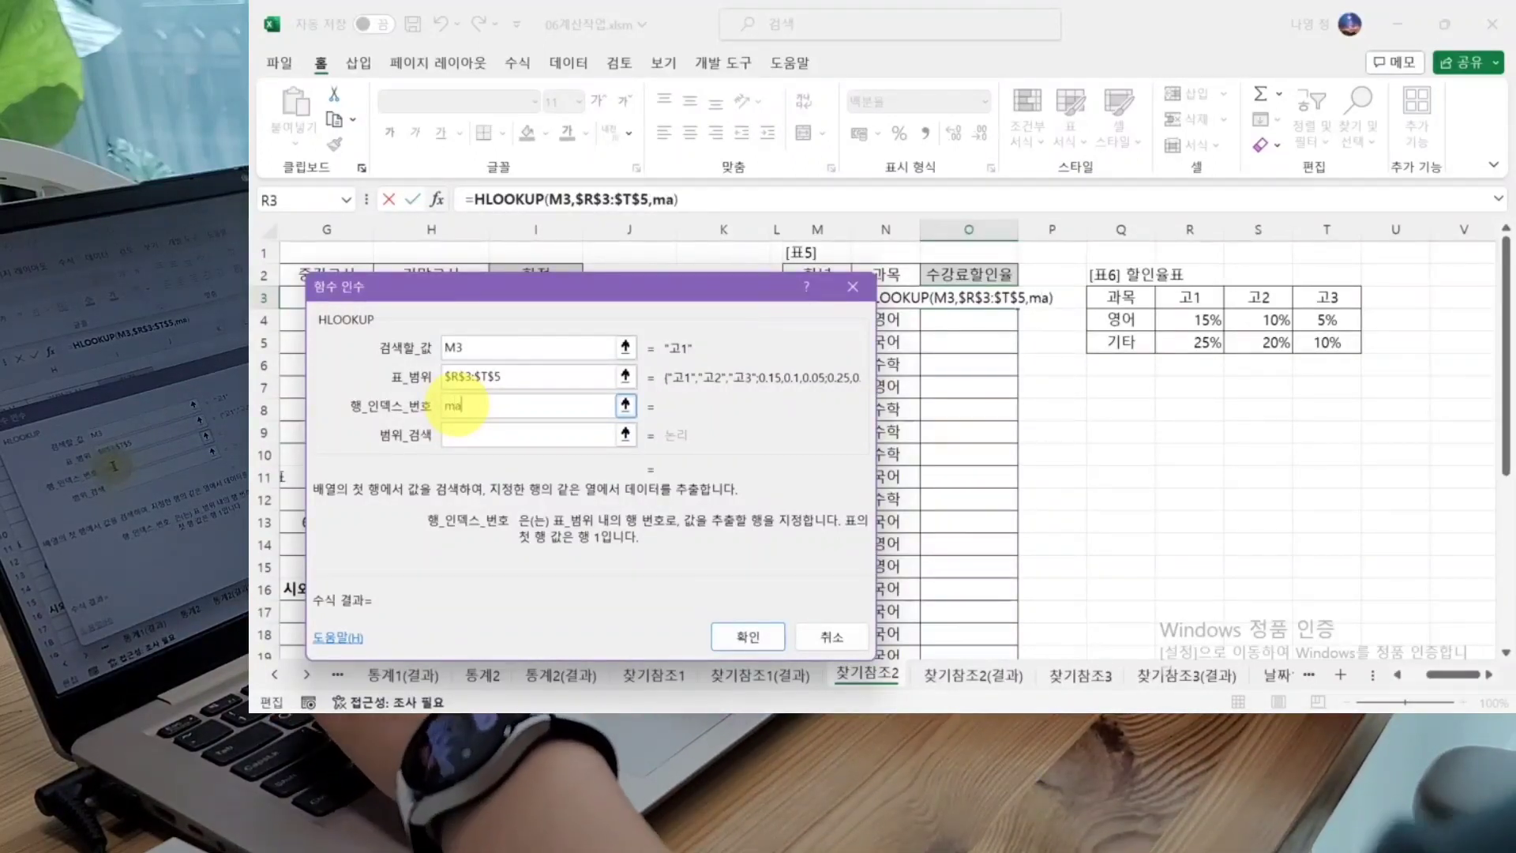
type("tch()")
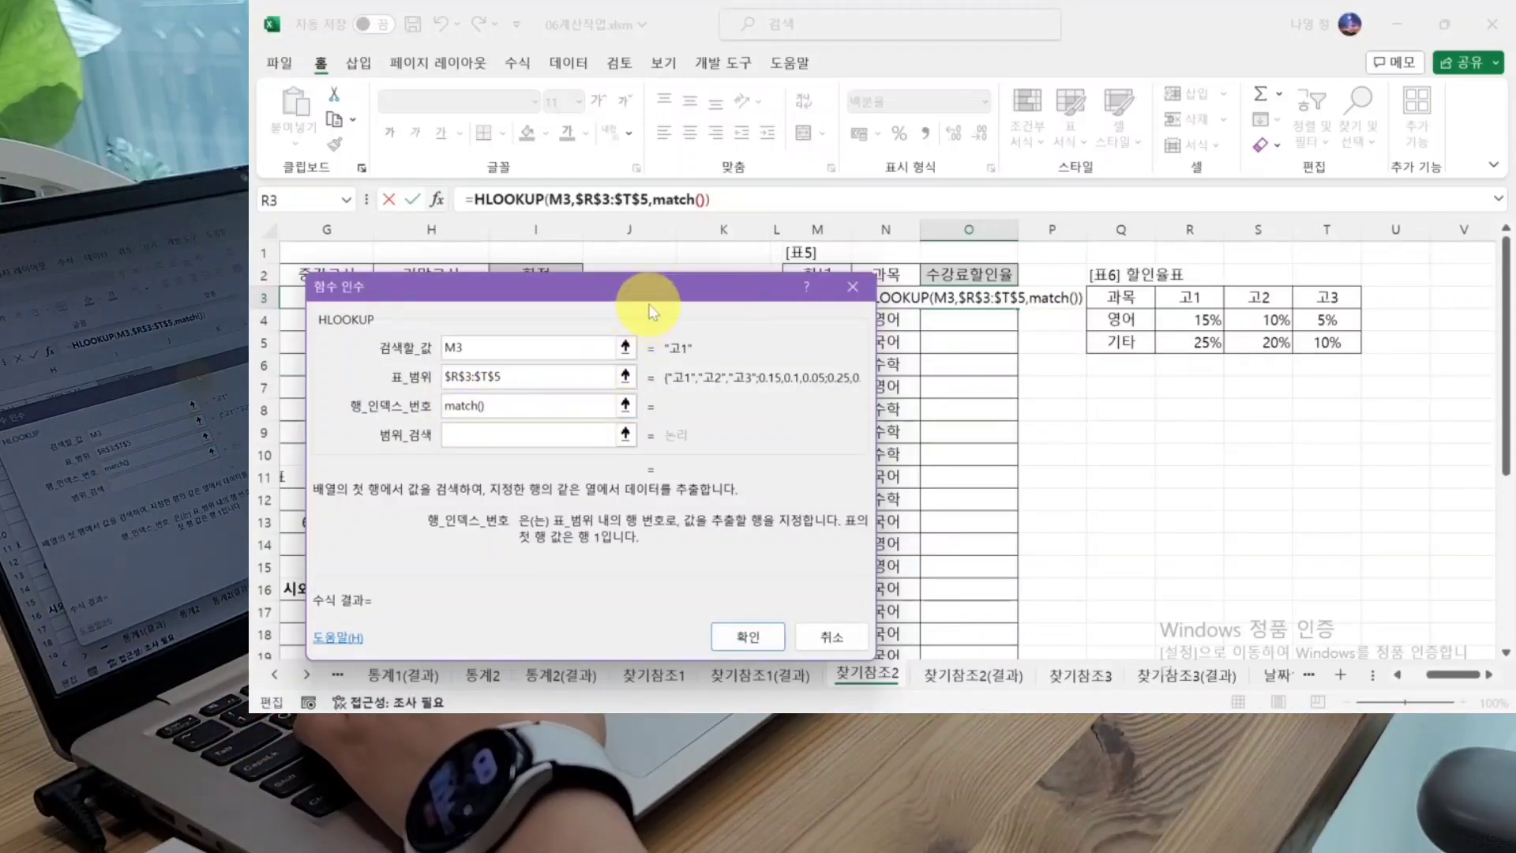
left_click_drag(649, 307, 996, 385)
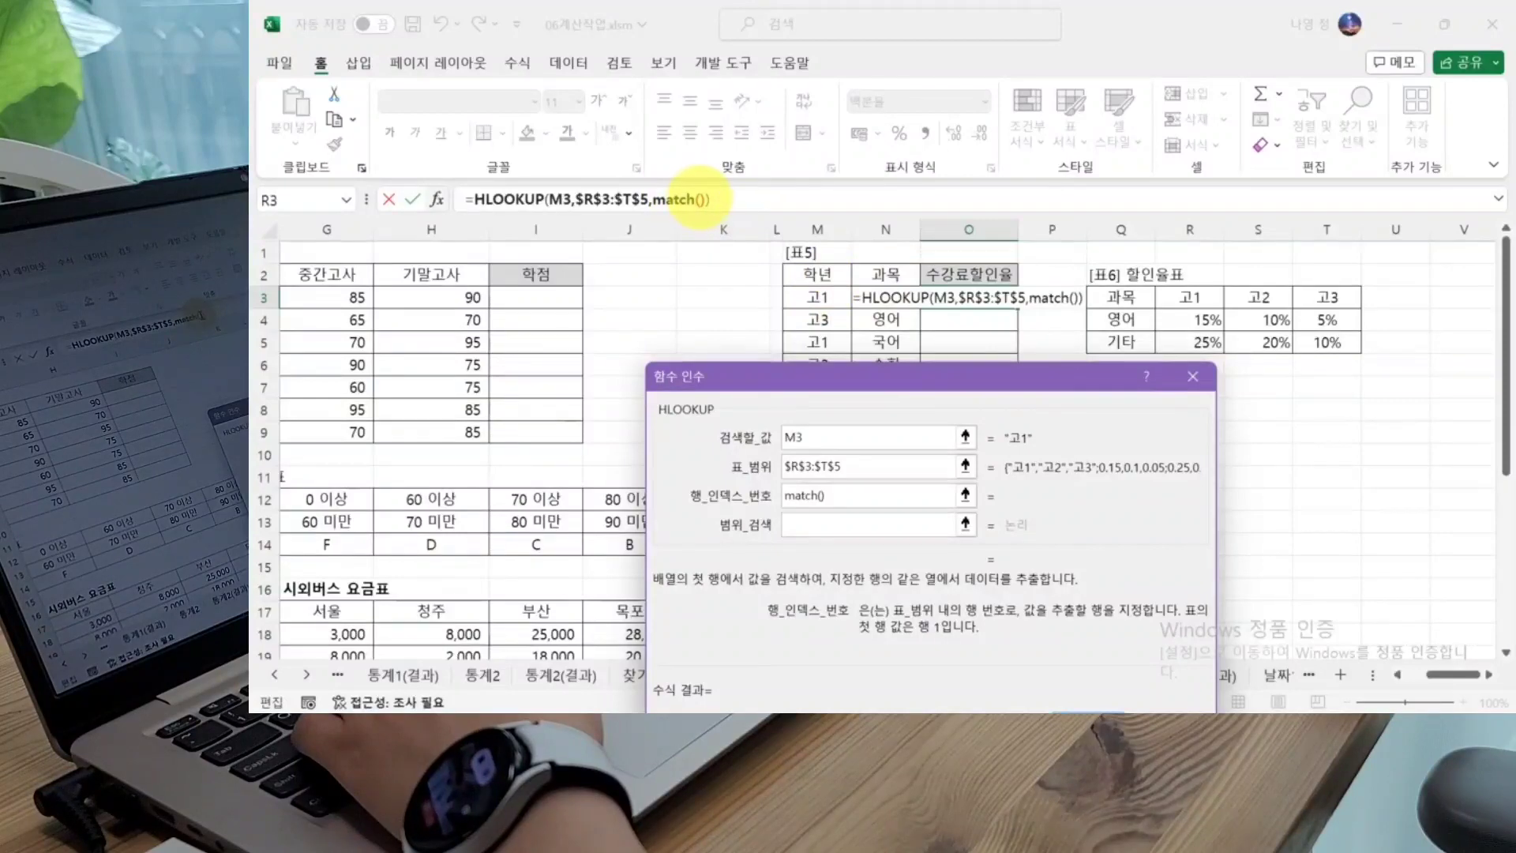
left_click(679, 199)
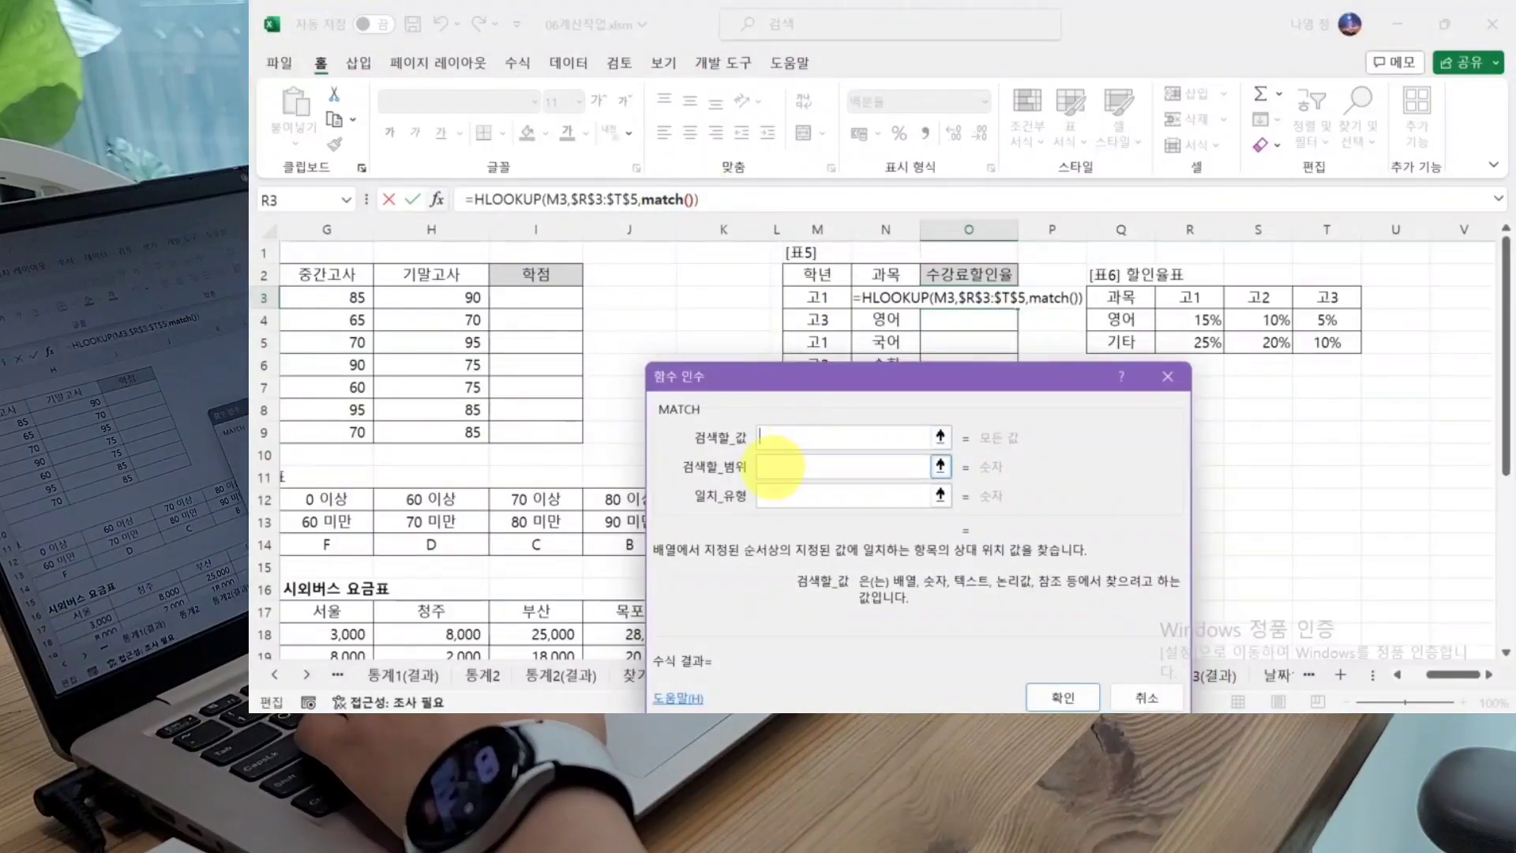
Step: Make MATCH look up the 과목 in N3, trying Q4:Q5 as its lookup range
left_click(890, 297)
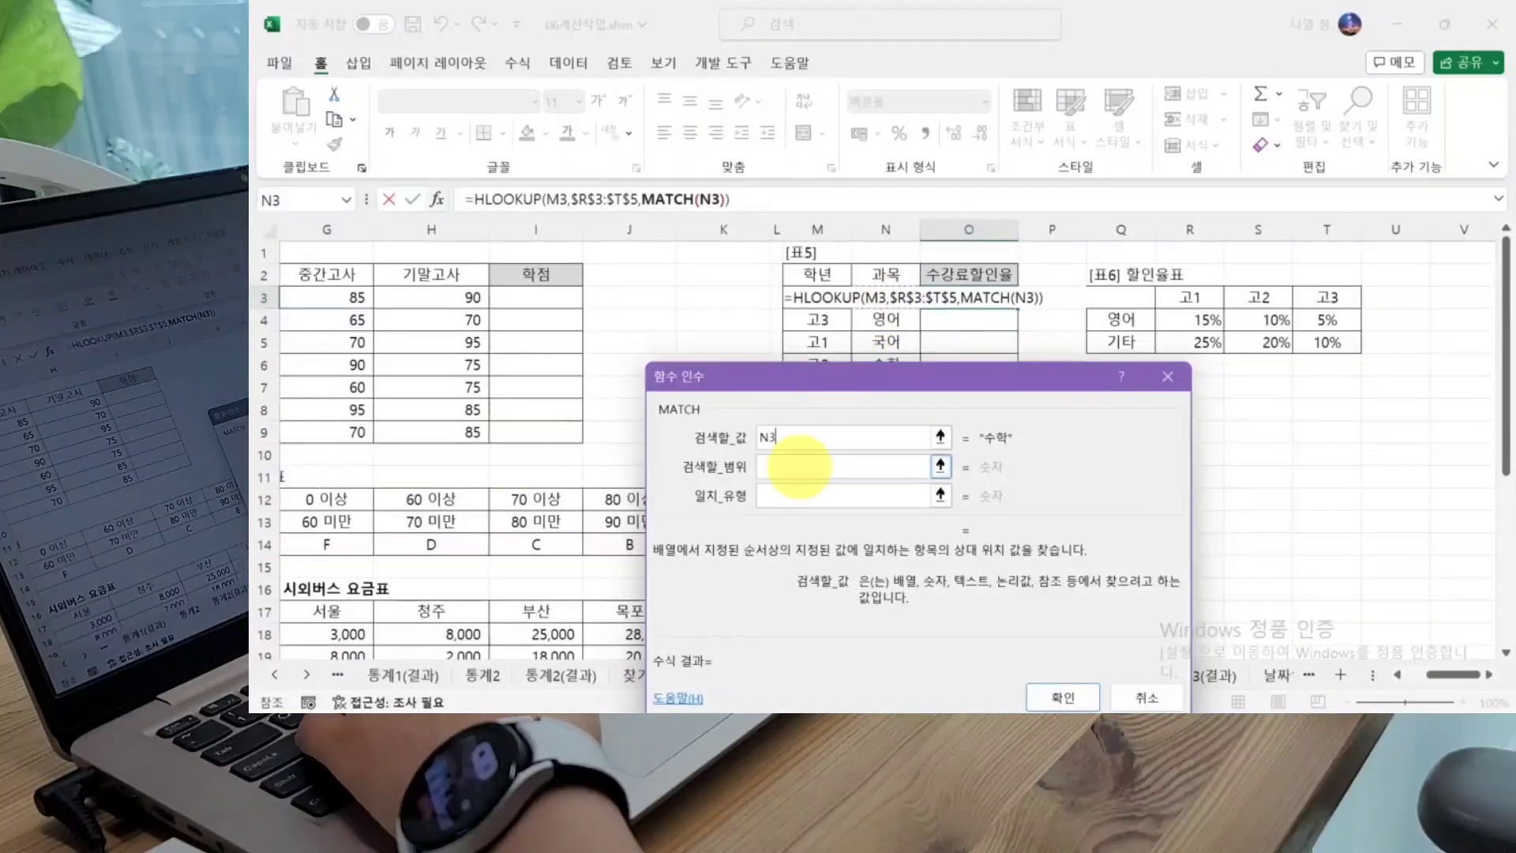
left_click(795, 467)
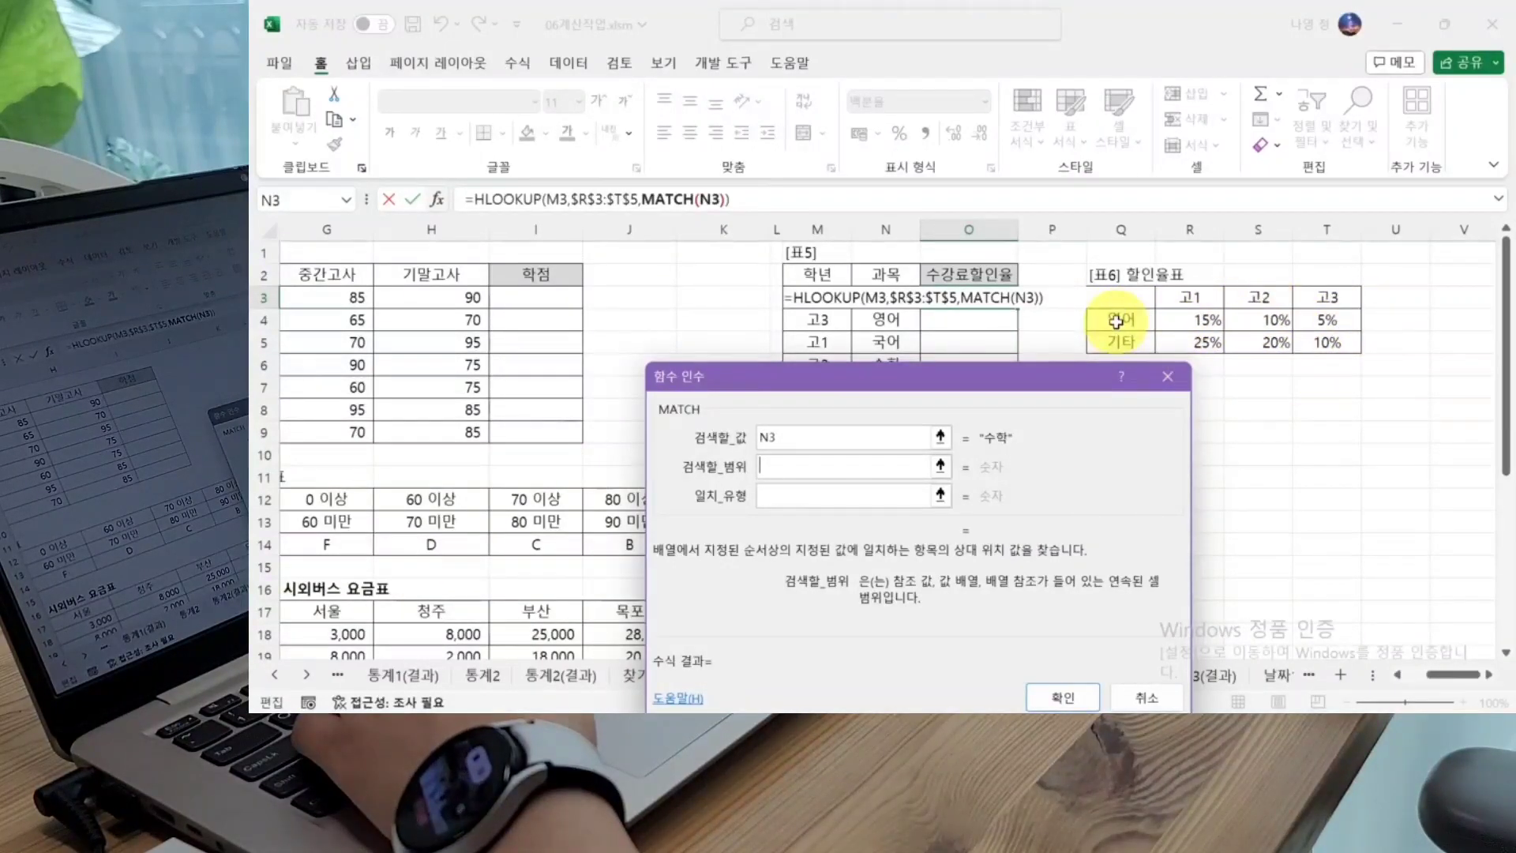
left_click_drag(1117, 320, 1120, 342)
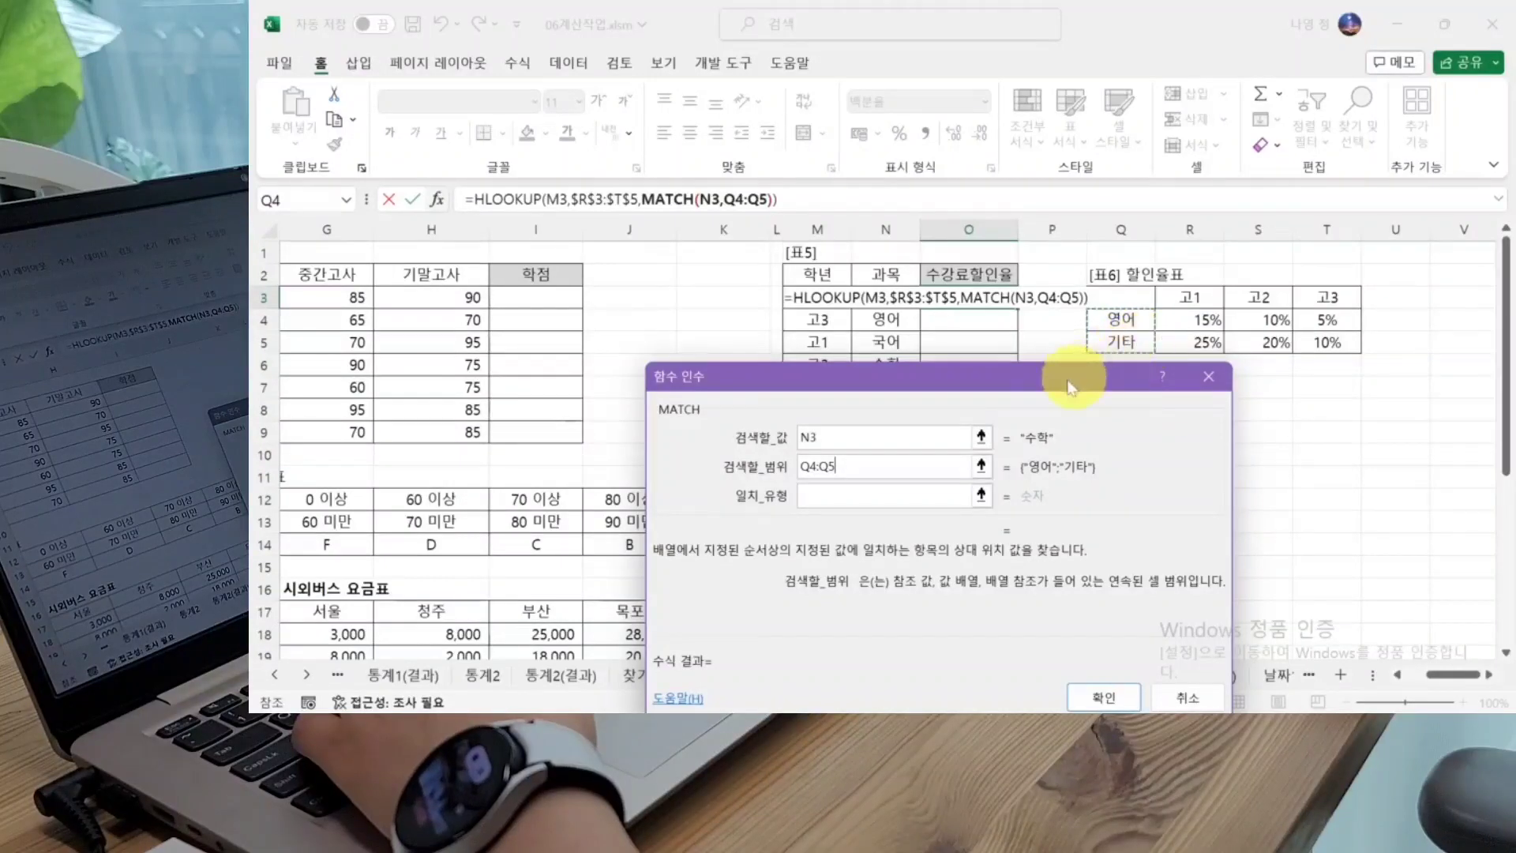
left_click_drag(906, 383, 925, 519)
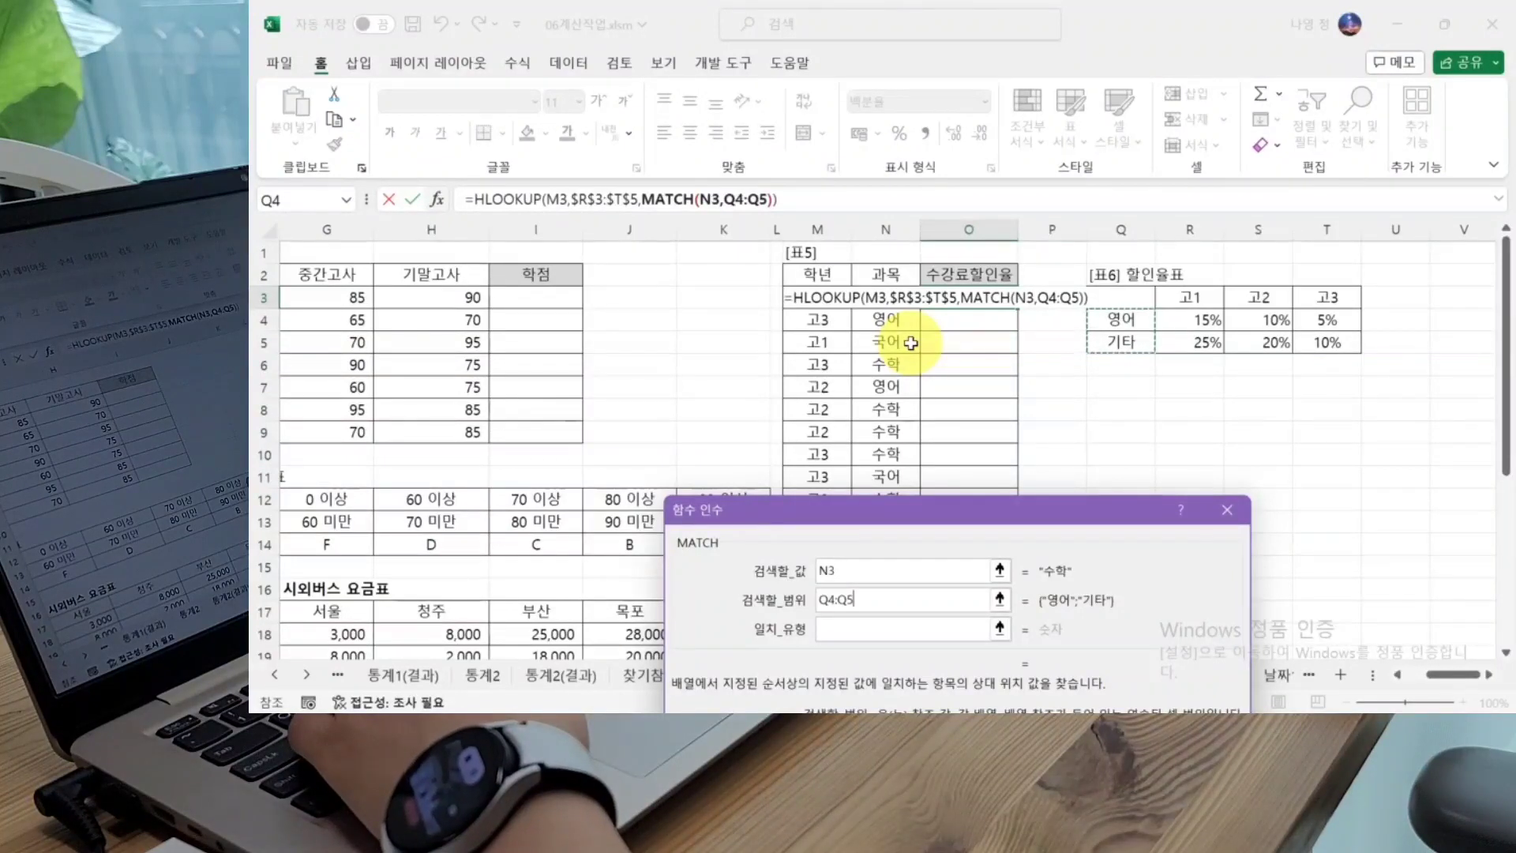
left_click_drag(1060, 508, 1074, 394)
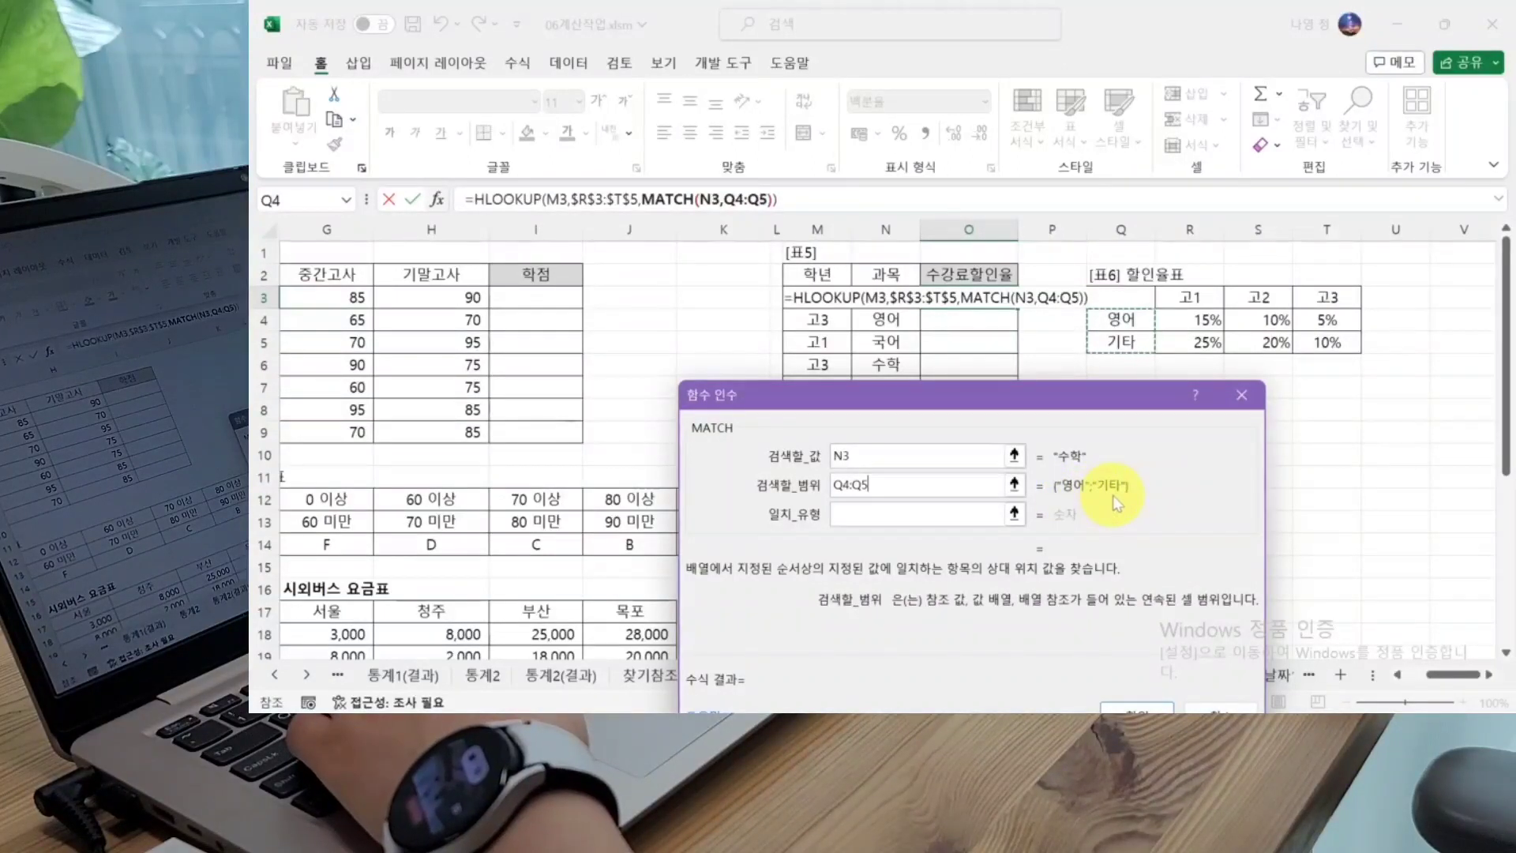
Step: Replace MATCH's lookup range with the array constant {"영어";"수학"}
type("{}")
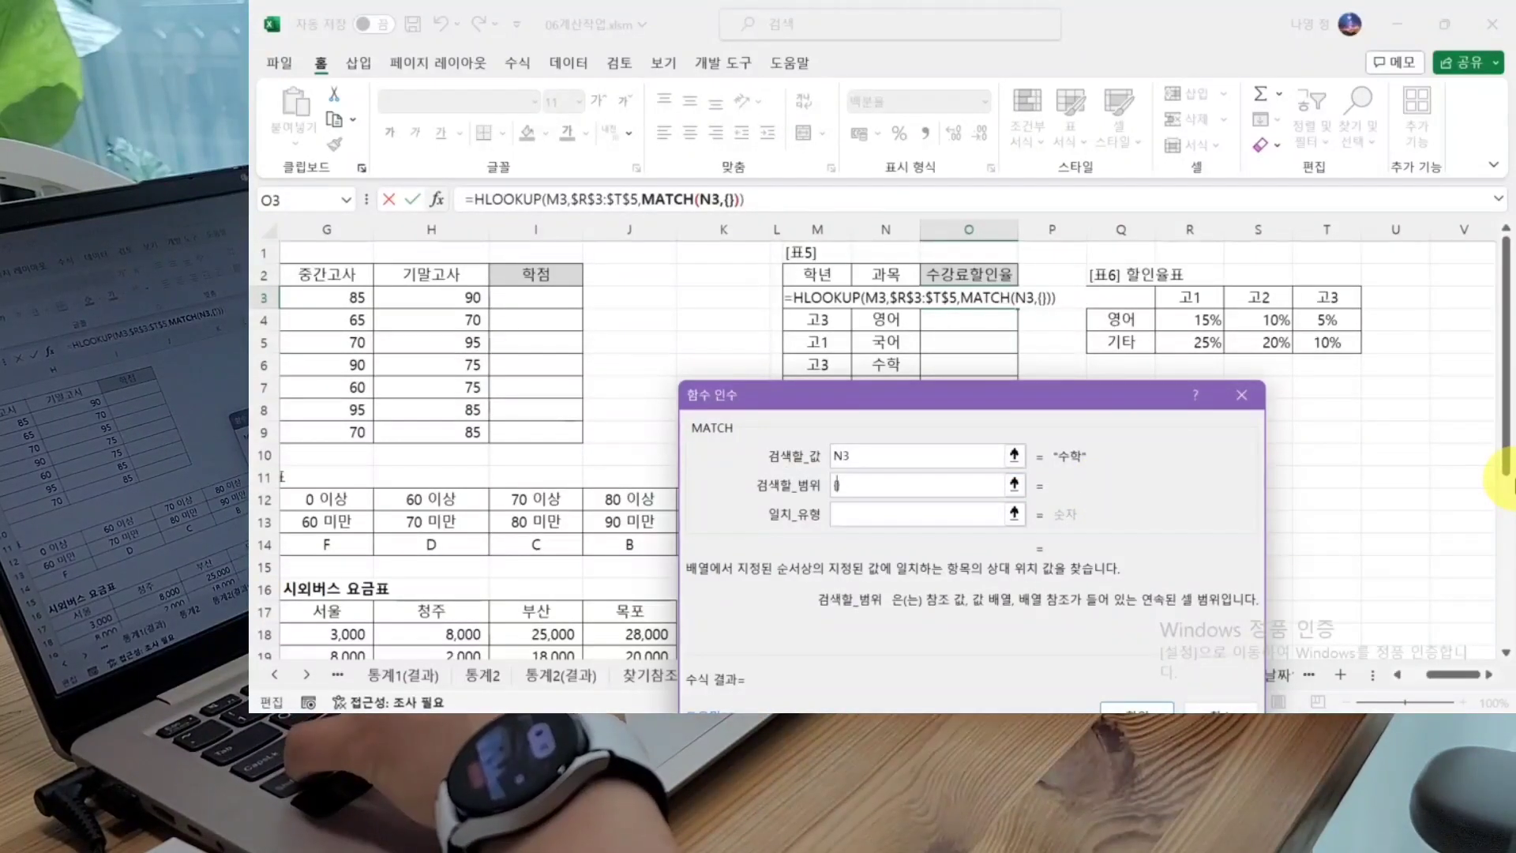
type("\"\"영")
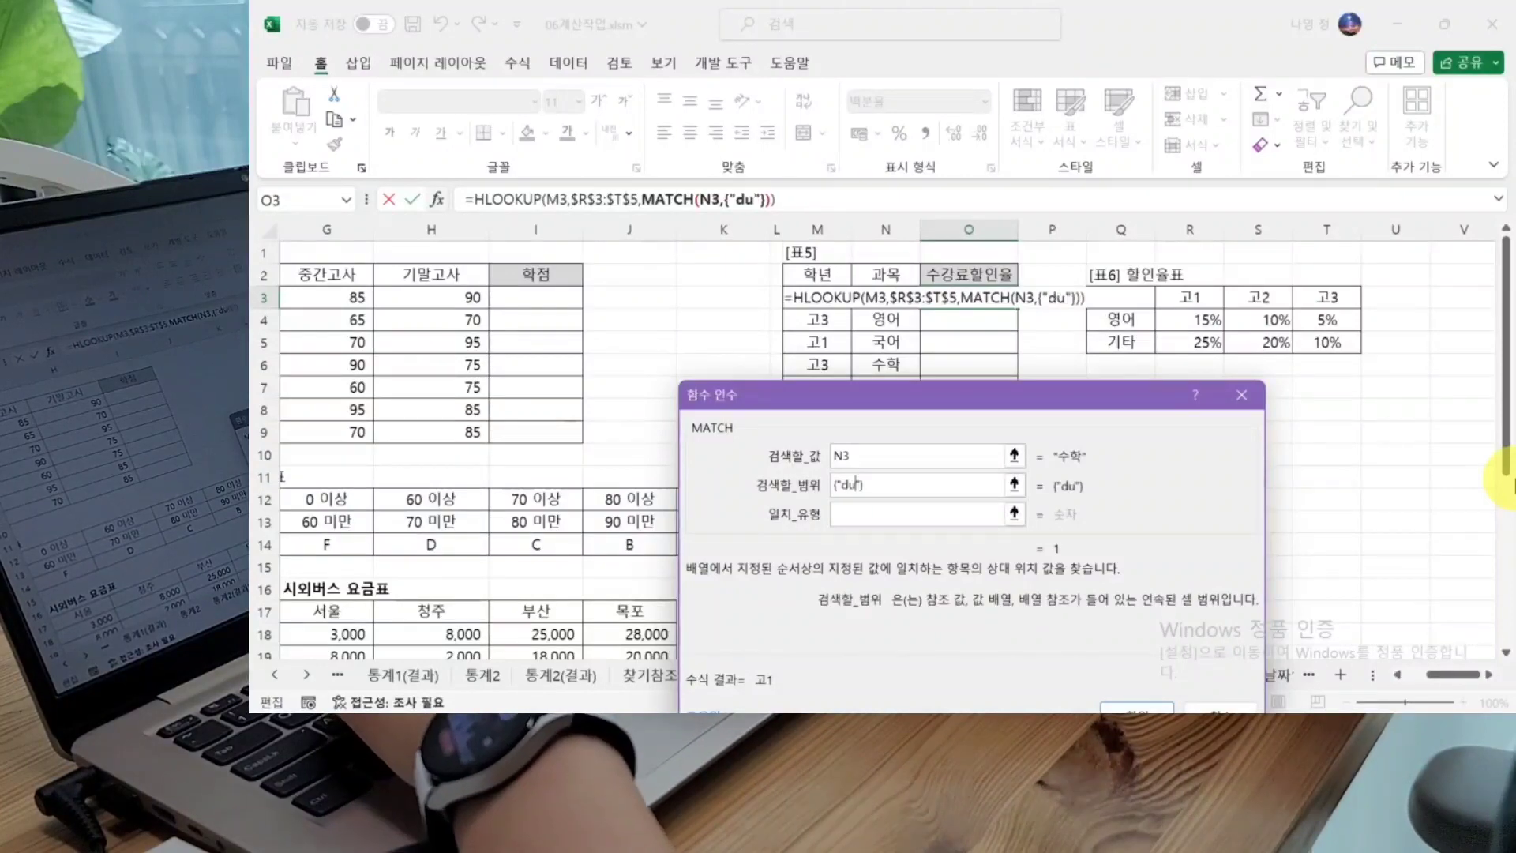
key("BackSpace")
type("ㅇㅇ")
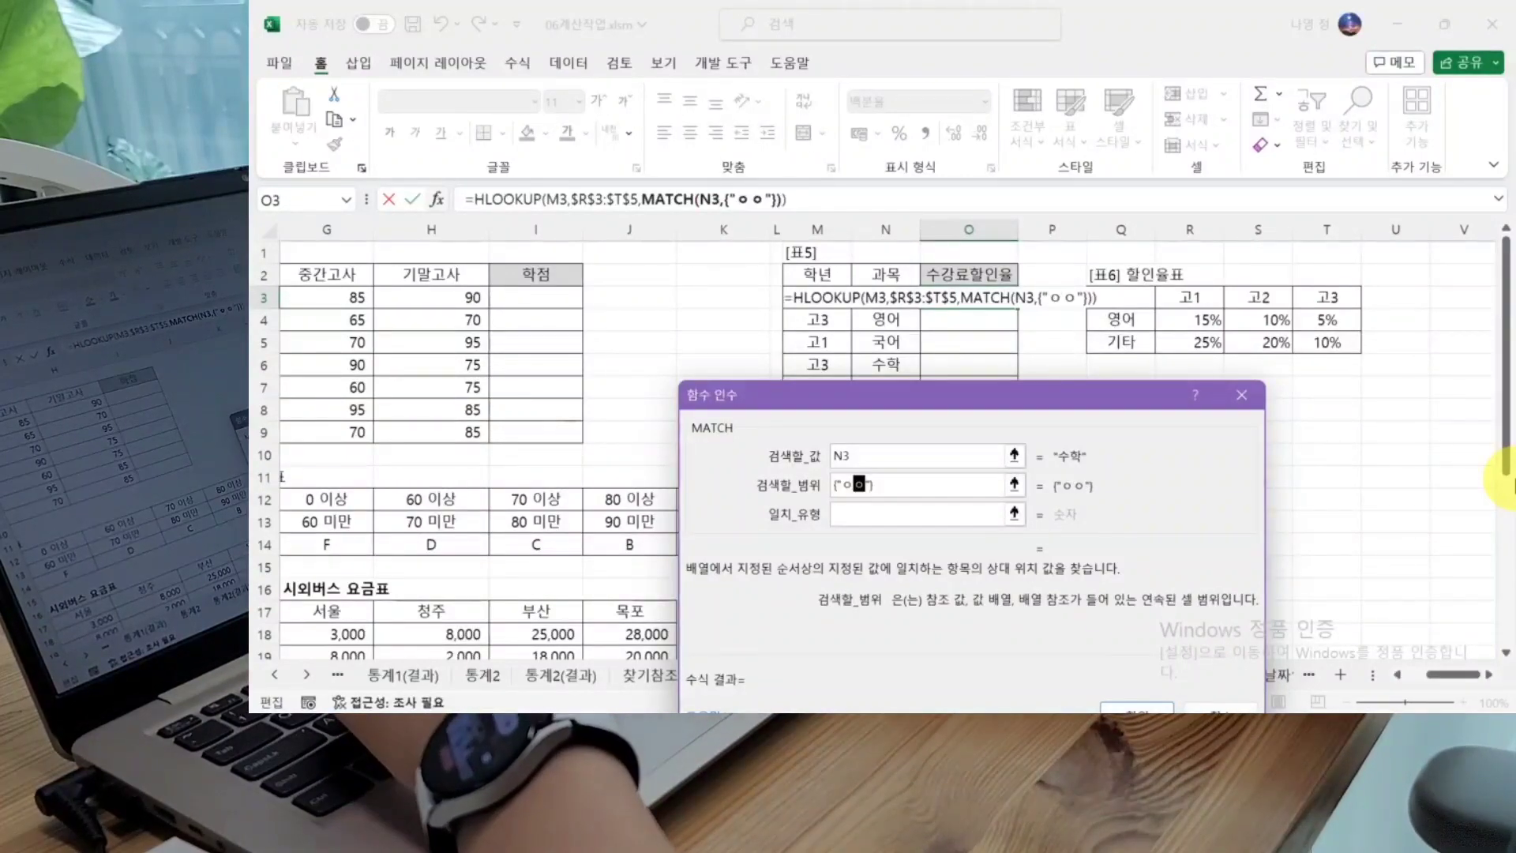
type("영")
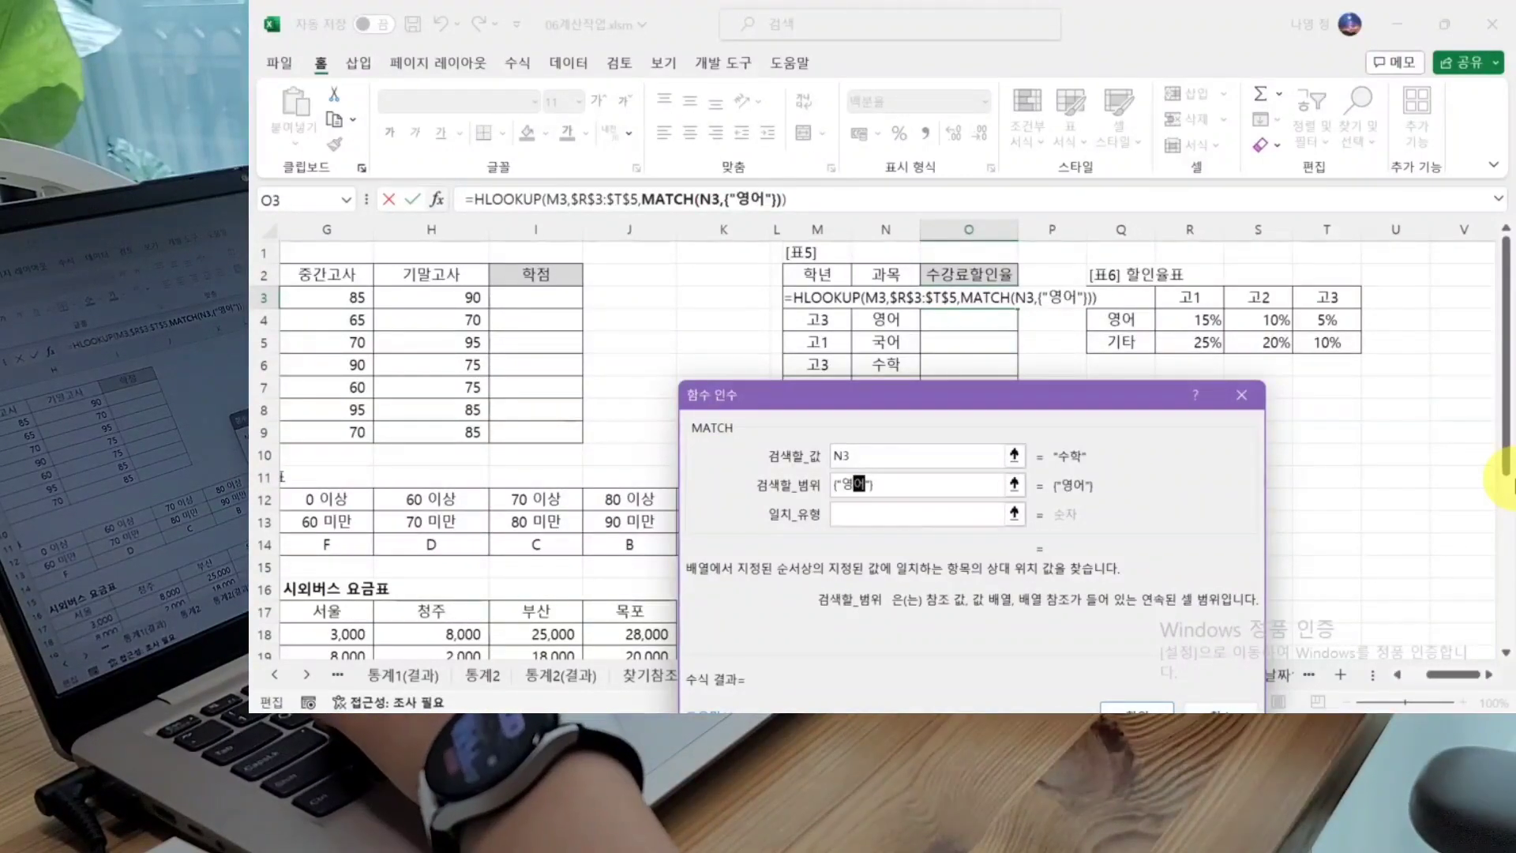
type("어")
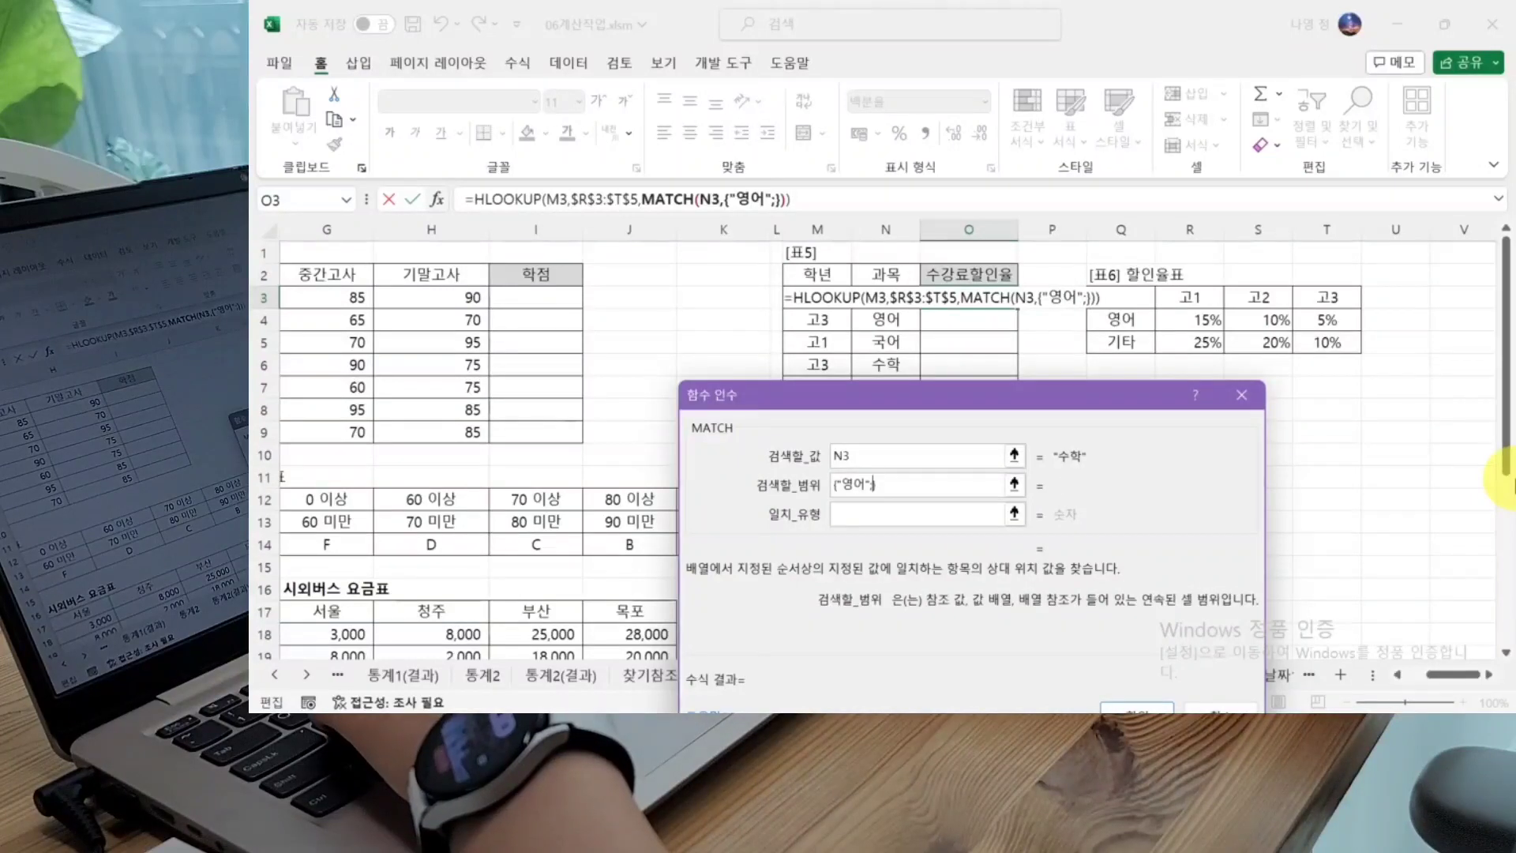
type(";")
type("\"\"")
key("Left")
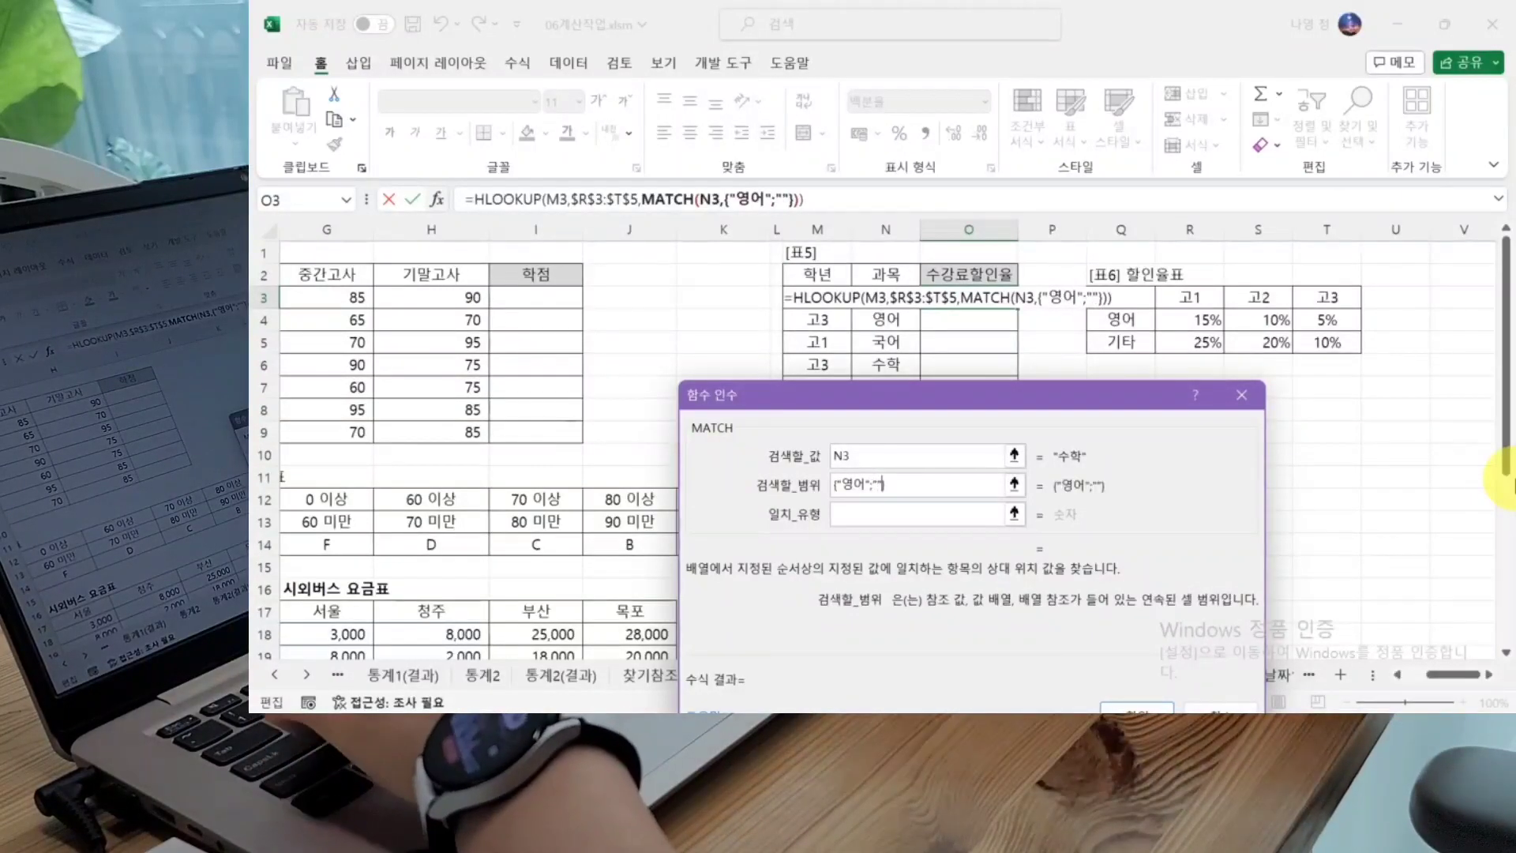
type("수학")
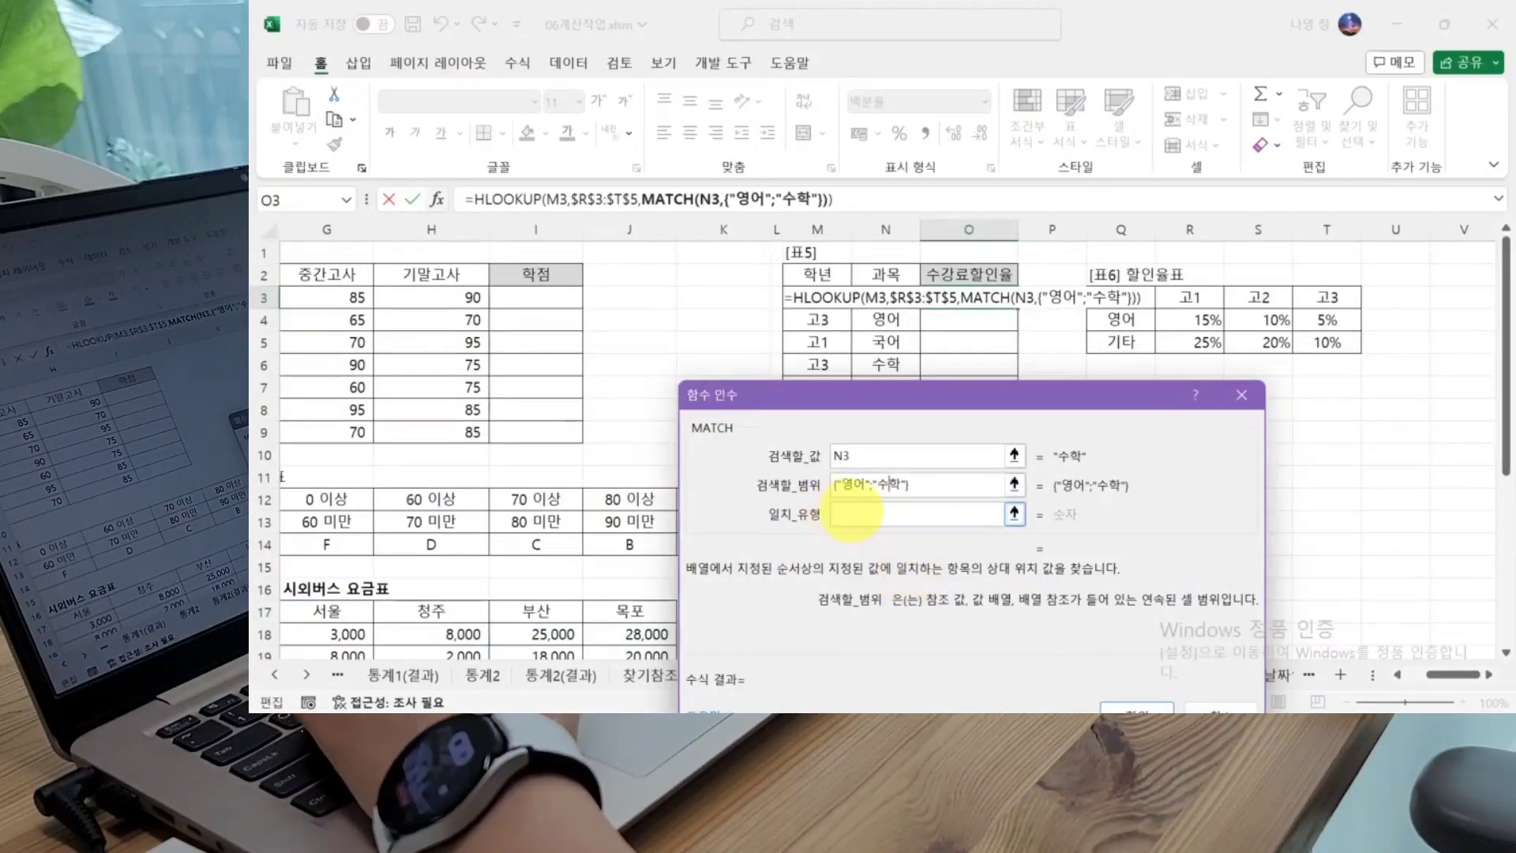
Step: Set MATCH's match type to -1
left_click(841, 514)
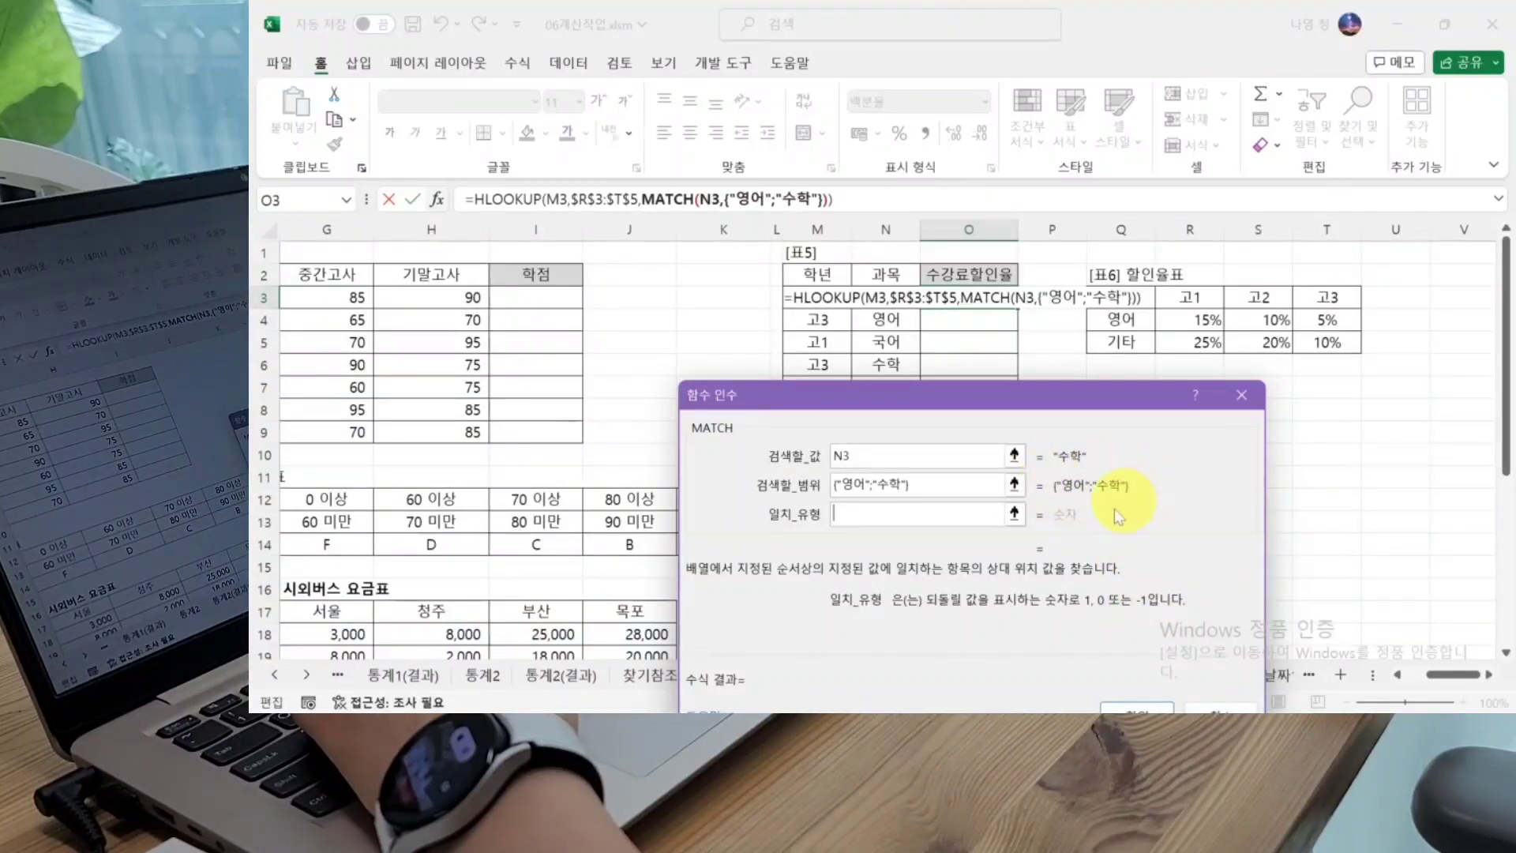
type("-1")
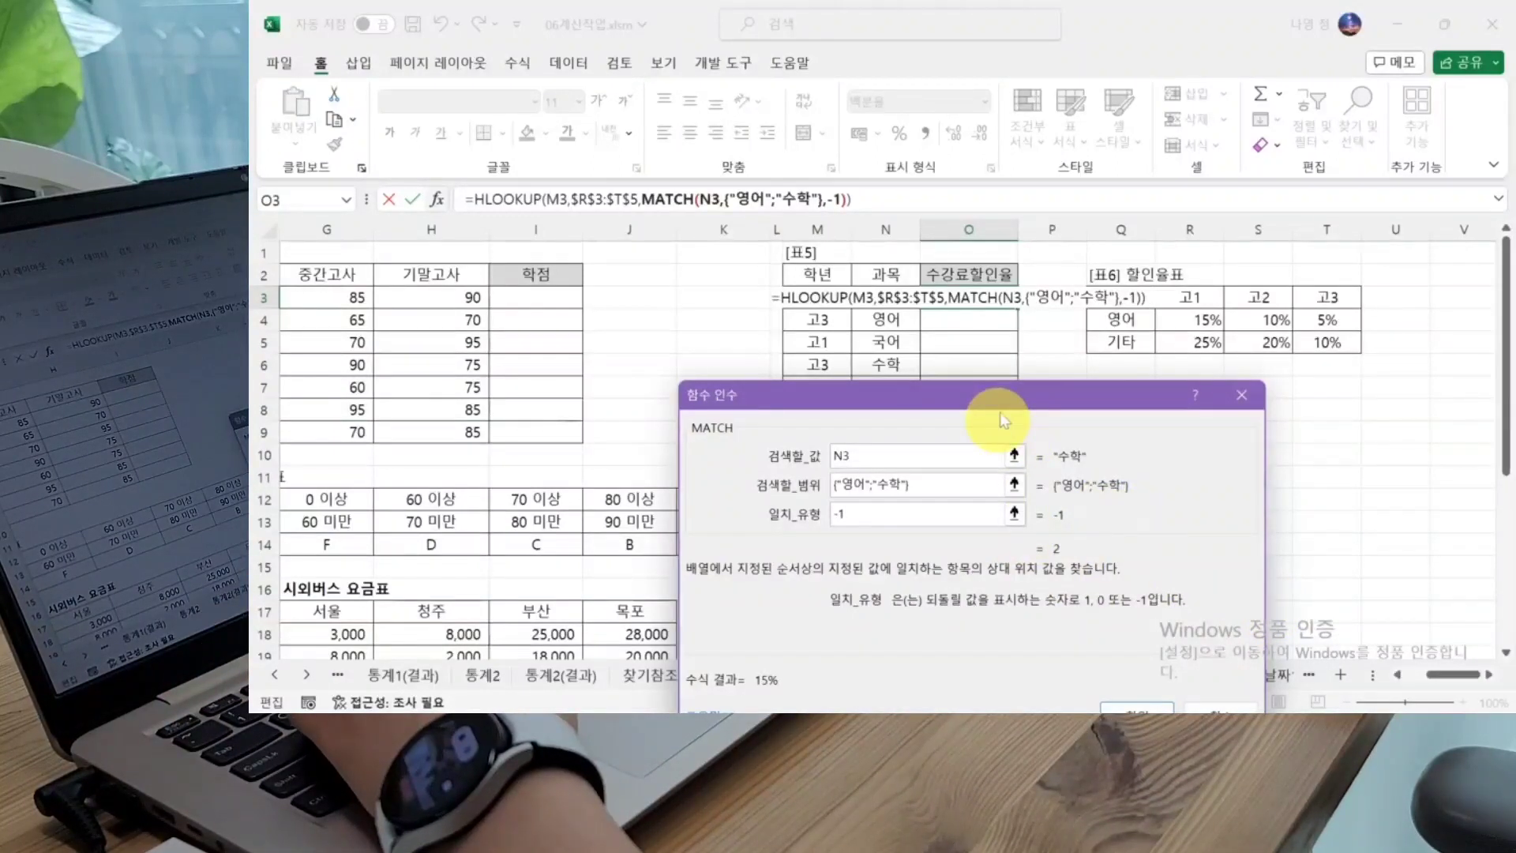
left_click_drag(1005, 408, 1000, 377)
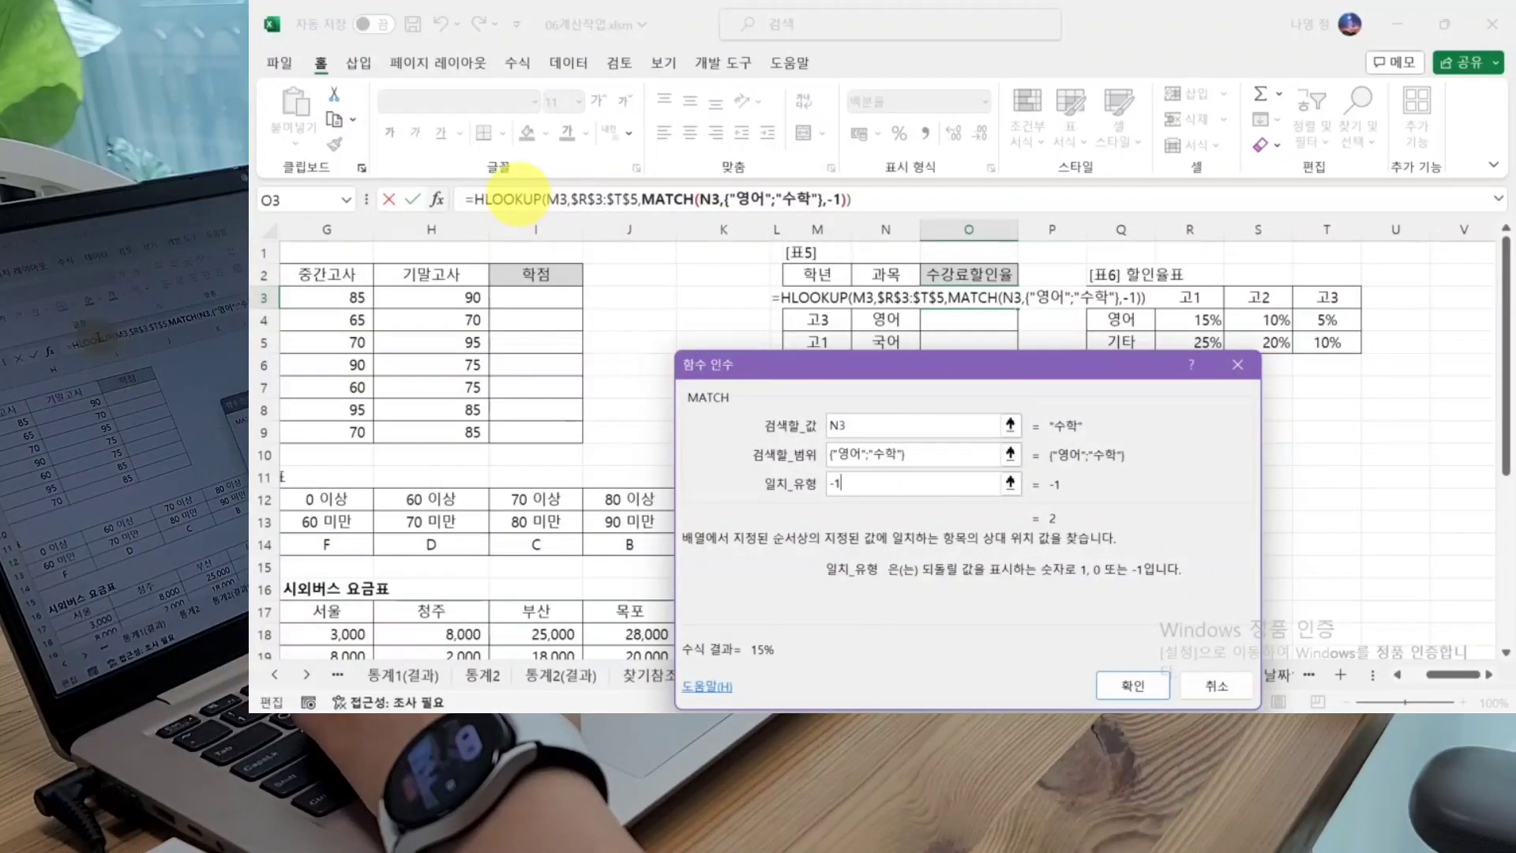
Step: Return to the HLOOKUP arguments, check the table range, and add +1 to the MATCH result in the row index number
left_click(517, 199)
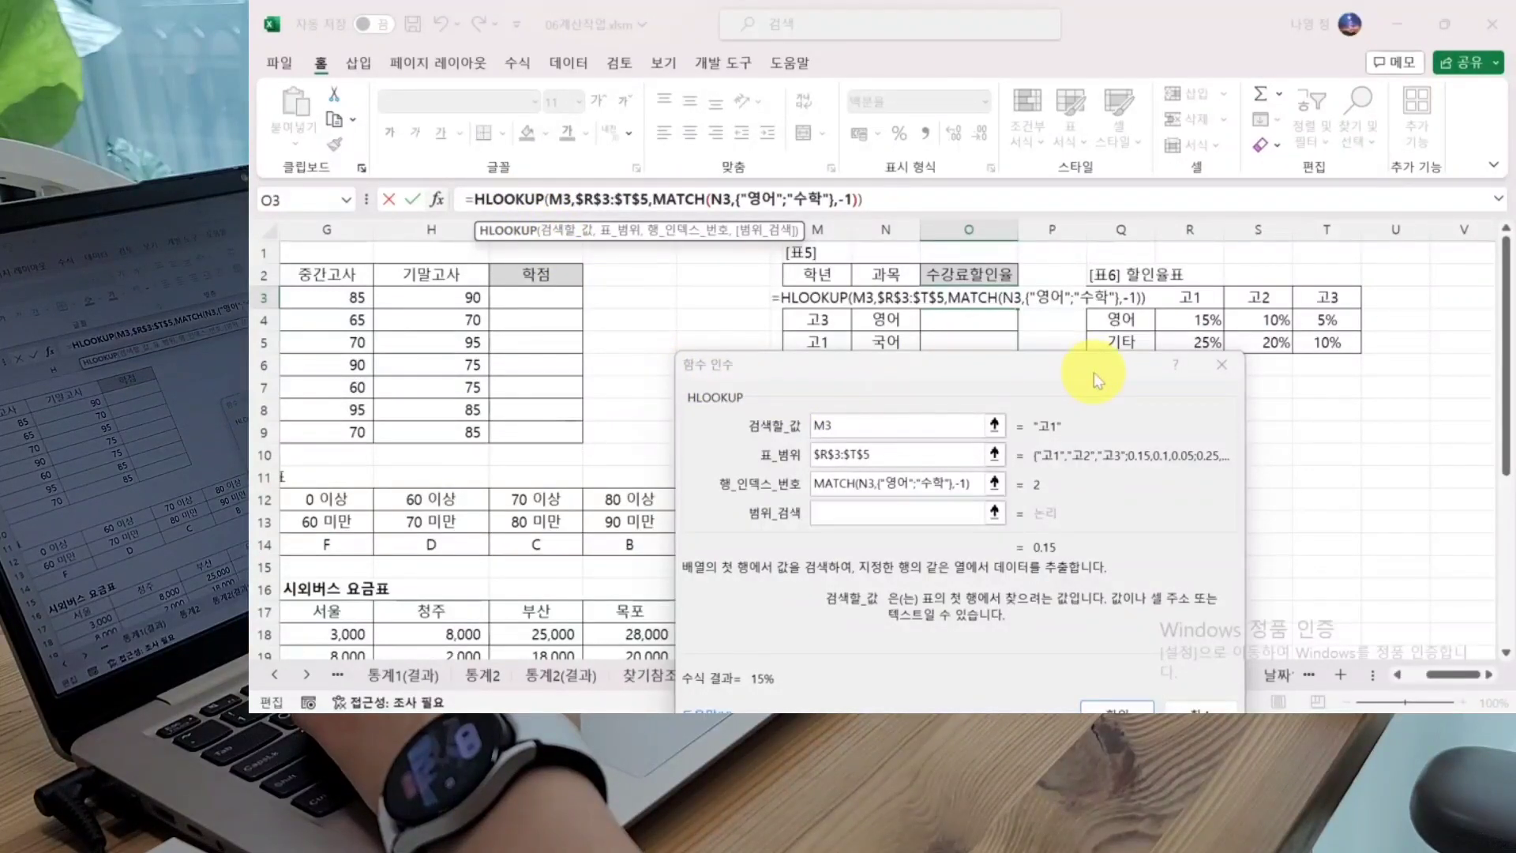
left_click_drag(912, 455, 831, 464)
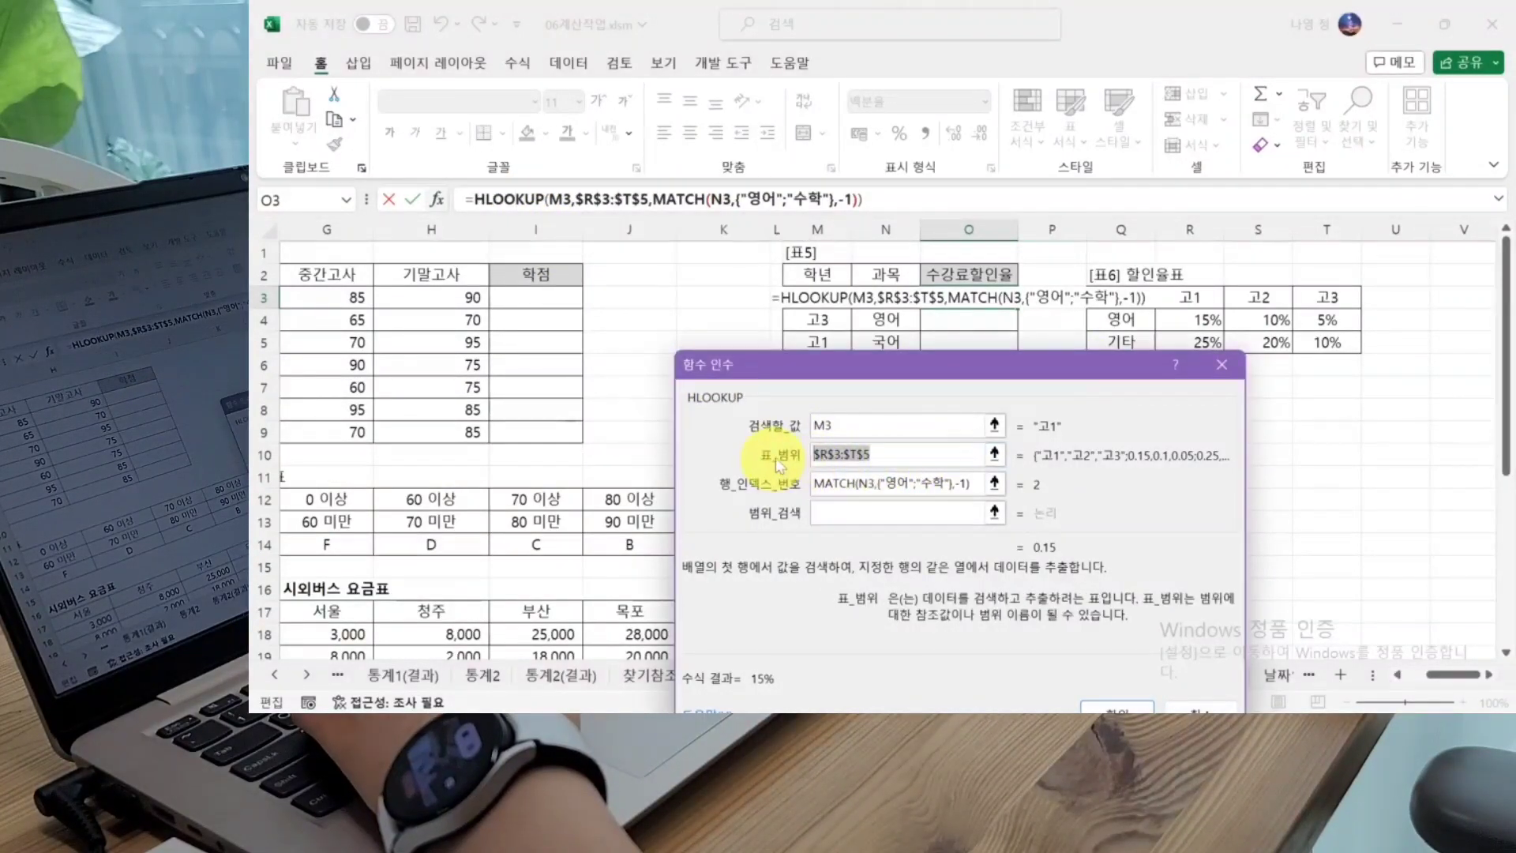
left_click_drag(1070, 379, 1077, 404)
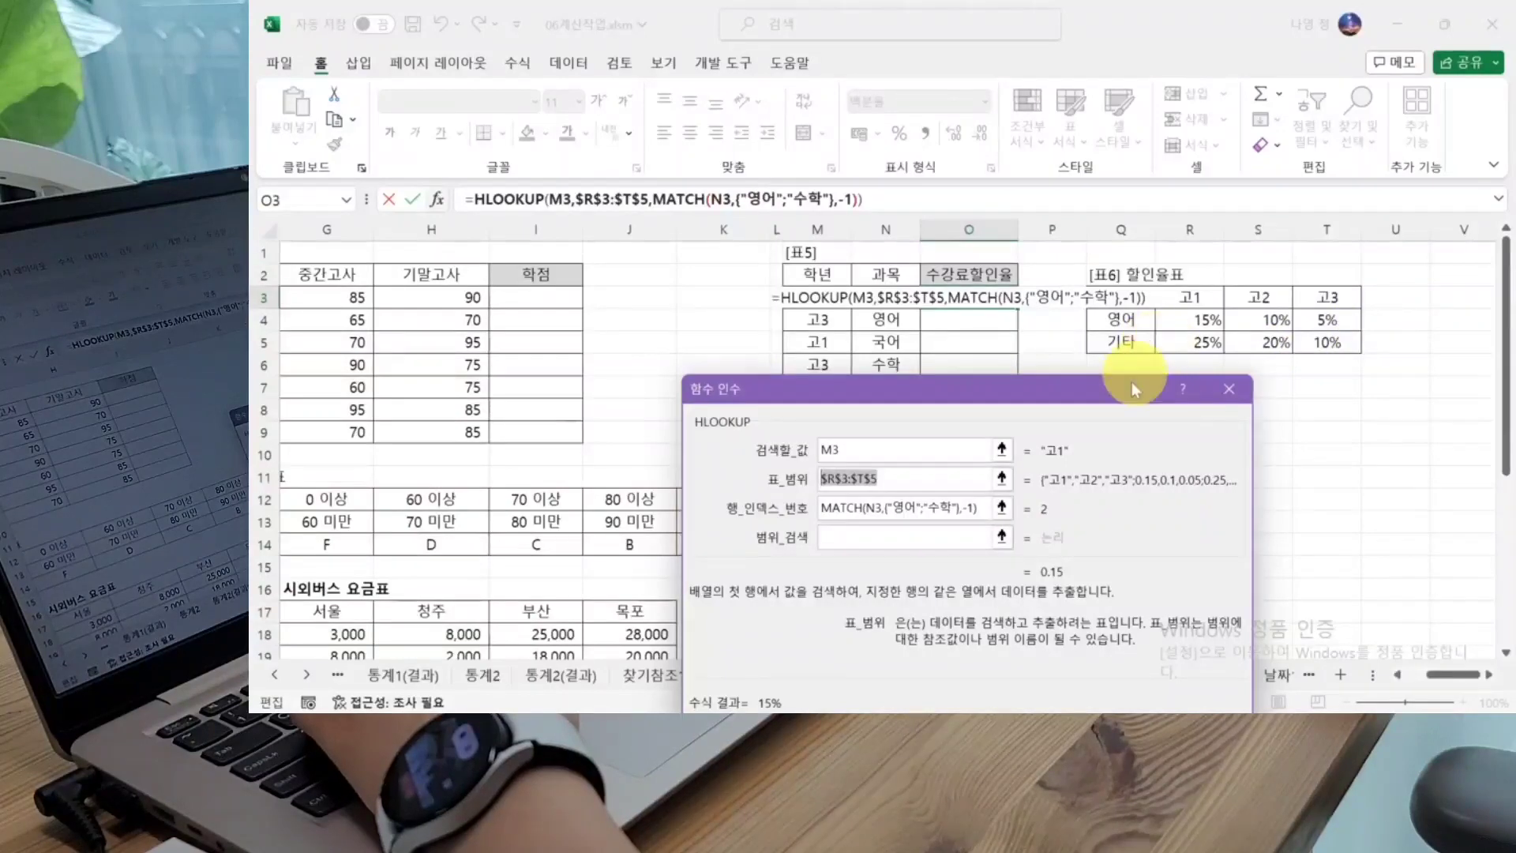
left_click_drag(826, 512, 951, 513)
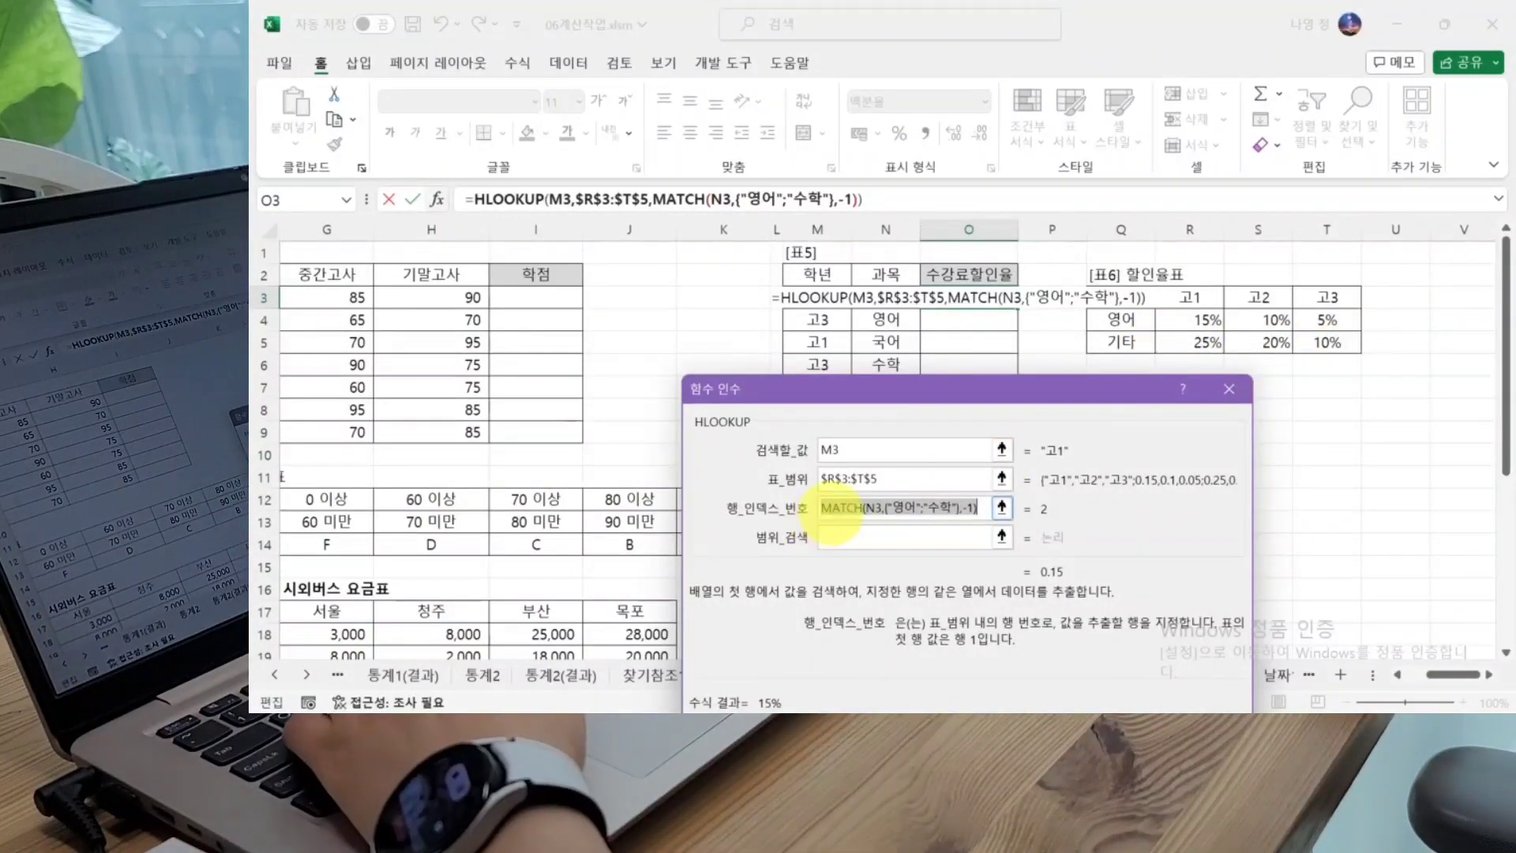
left_click(903, 508)
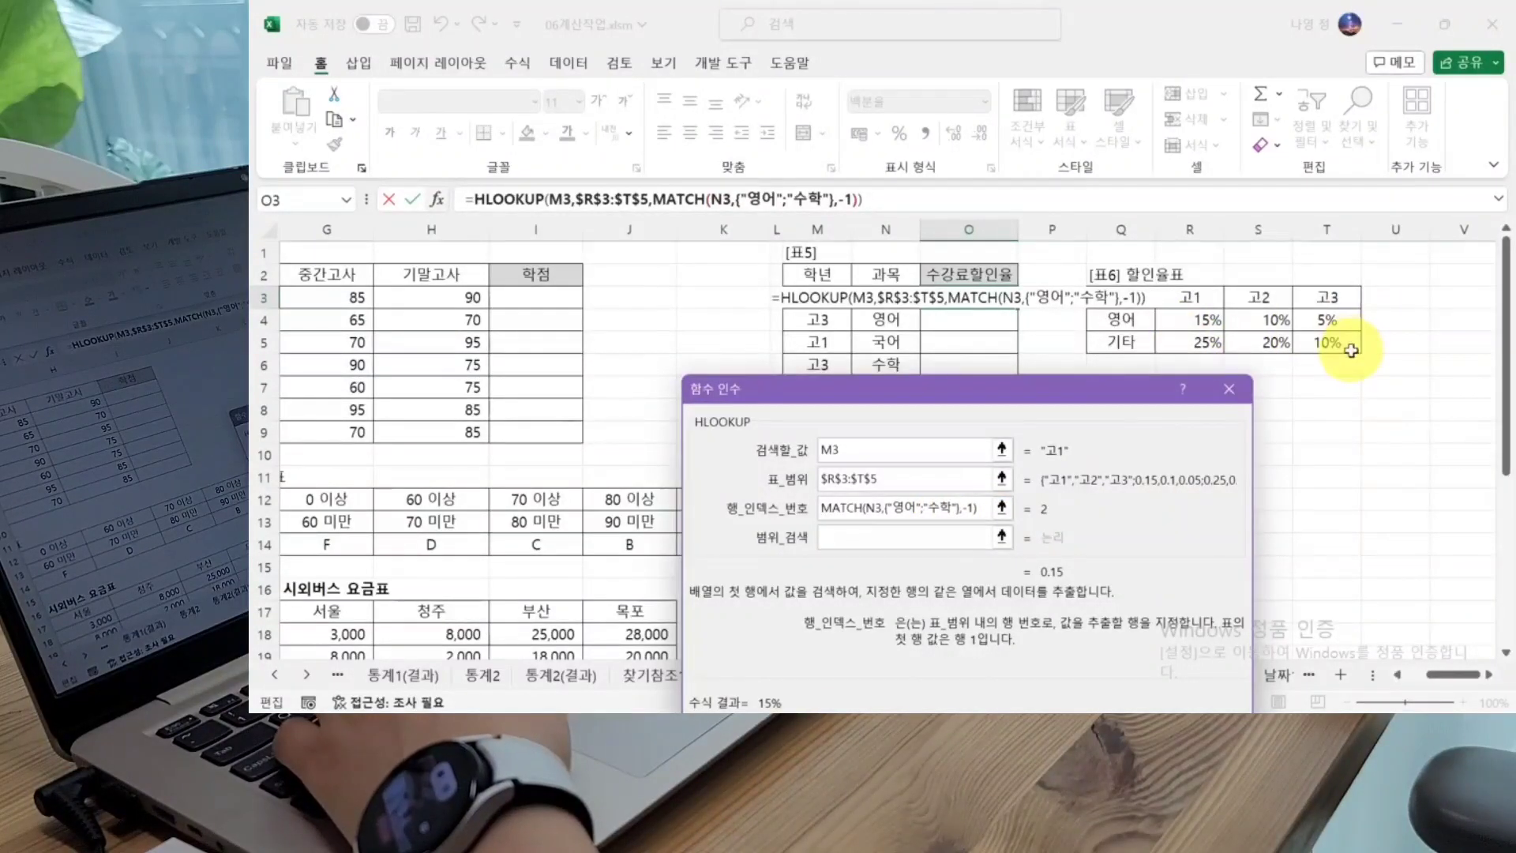
type("+")
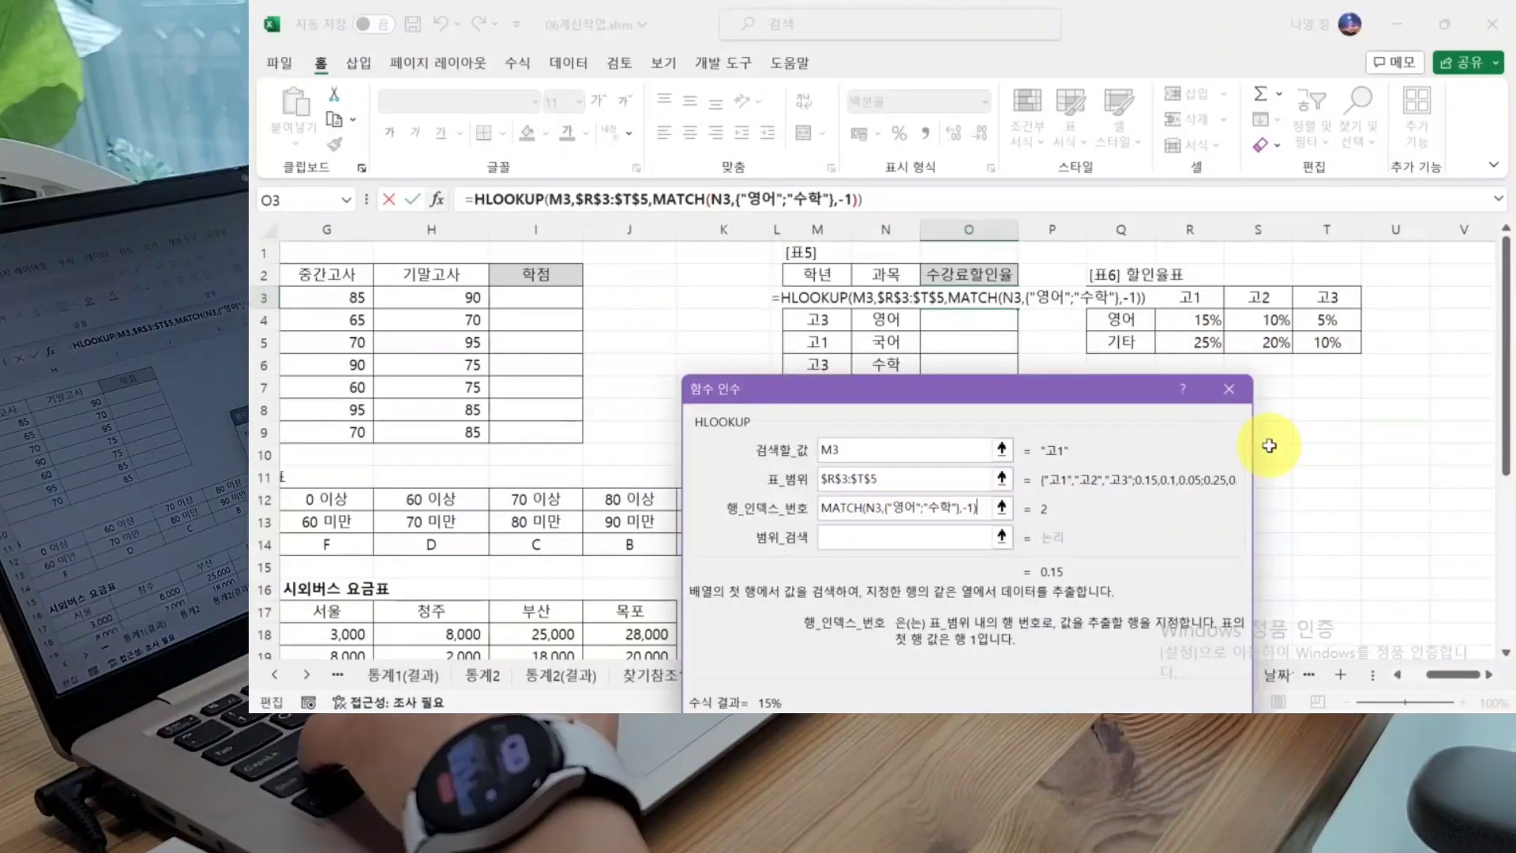
type("1")
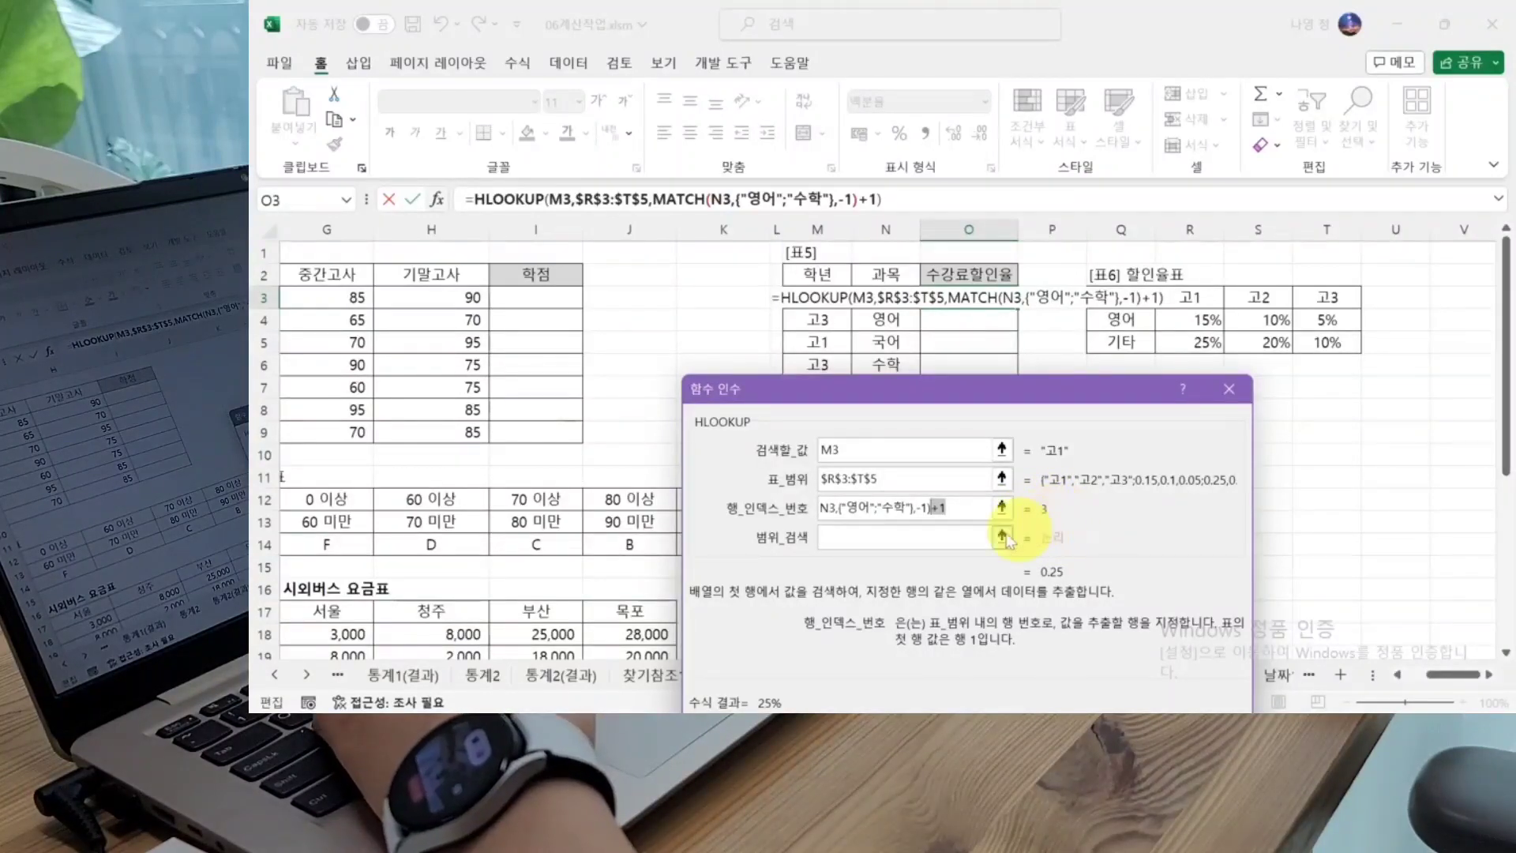
Step: Complete the HLOOKUP formula in O3 with range lookup 0 and fill it down the 수강료할인율 column of 표5
left_click(838, 537)
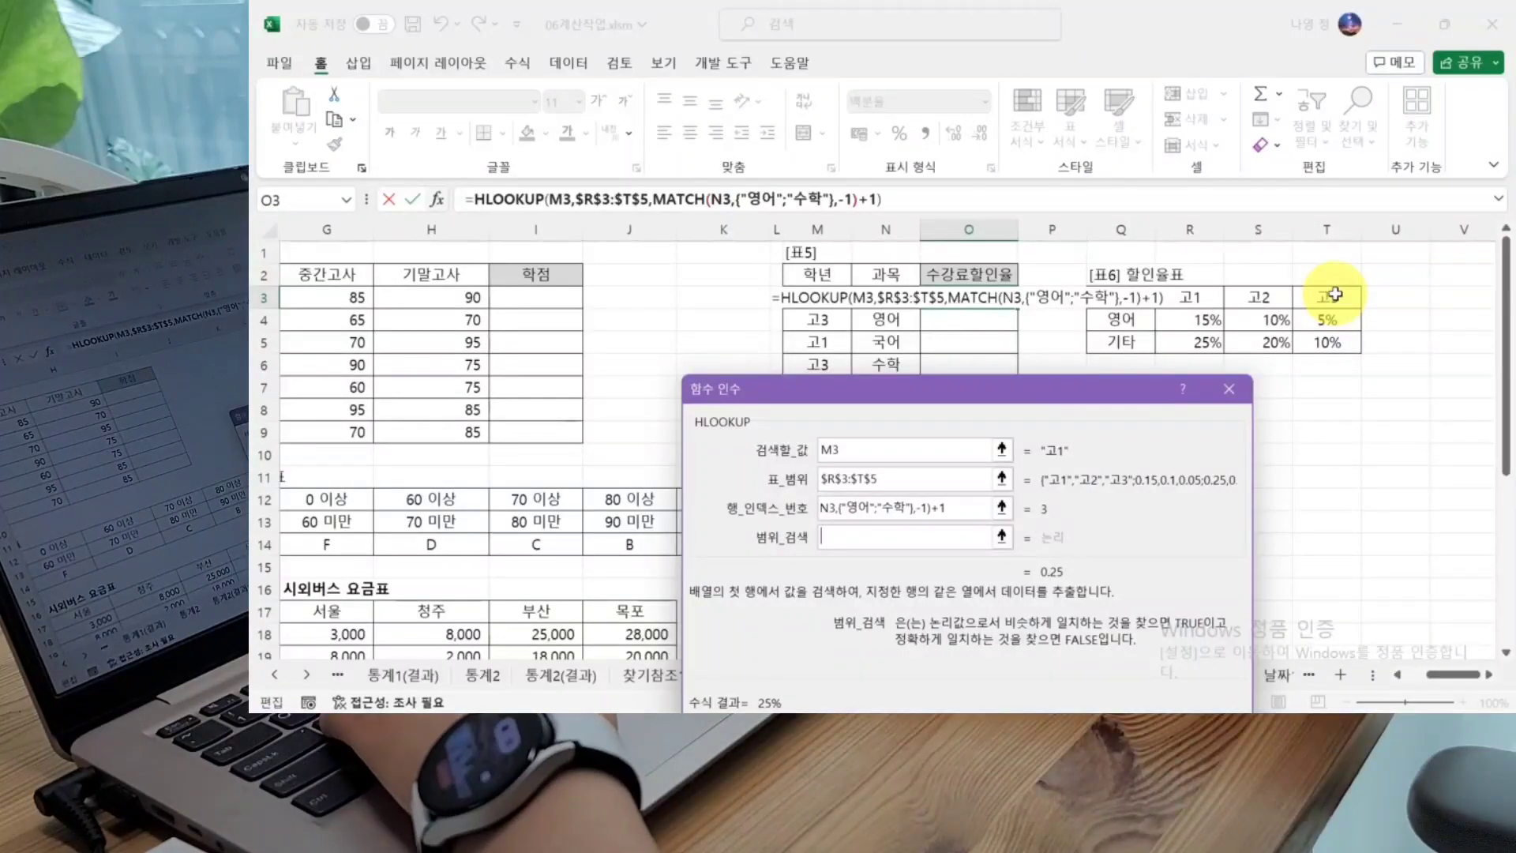
type("0")
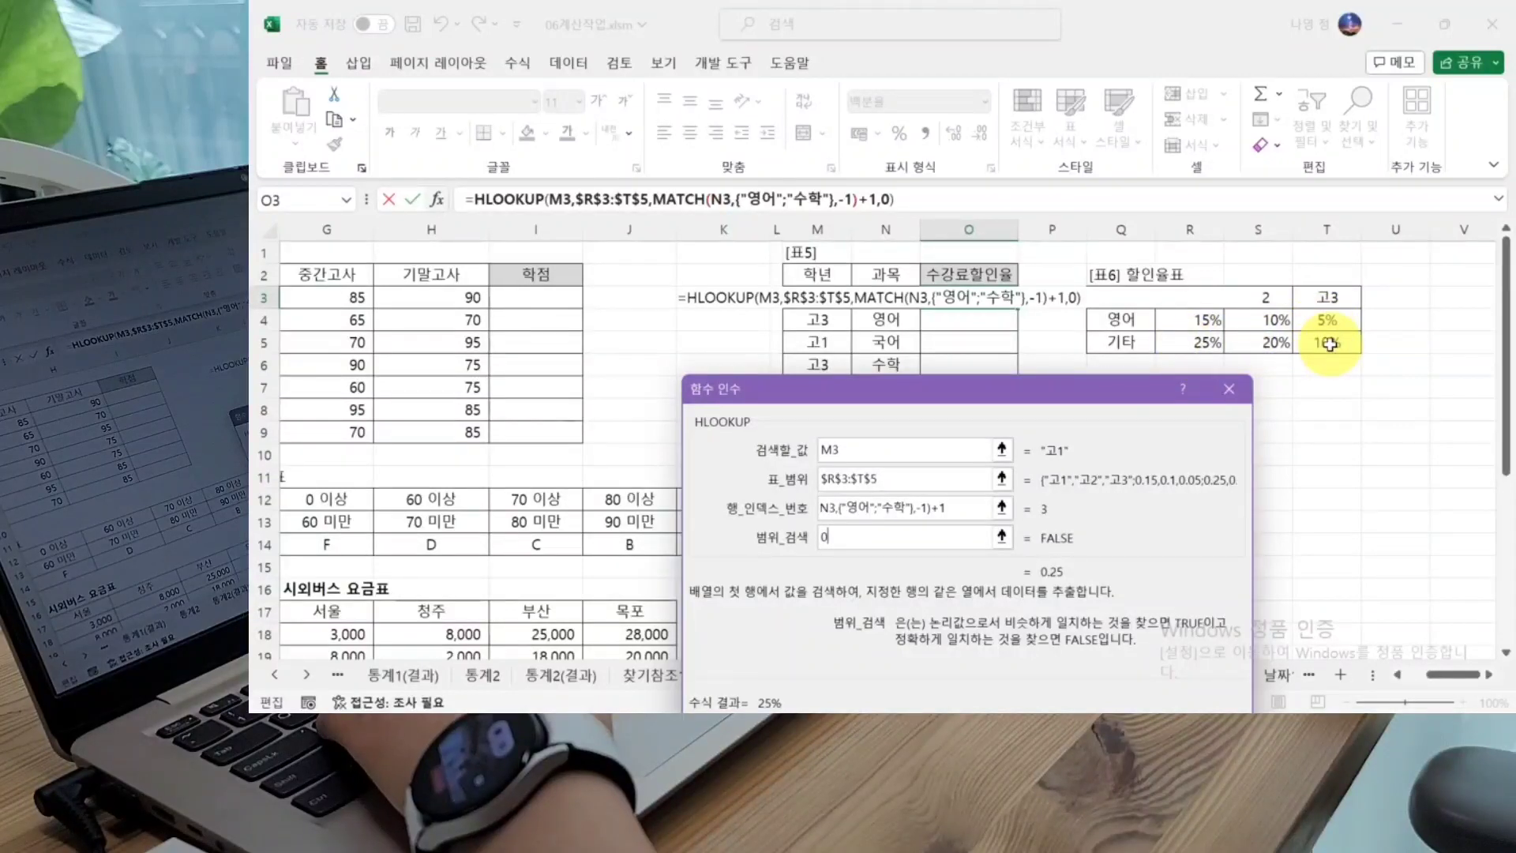
left_click_drag(1058, 404, 1055, 237)
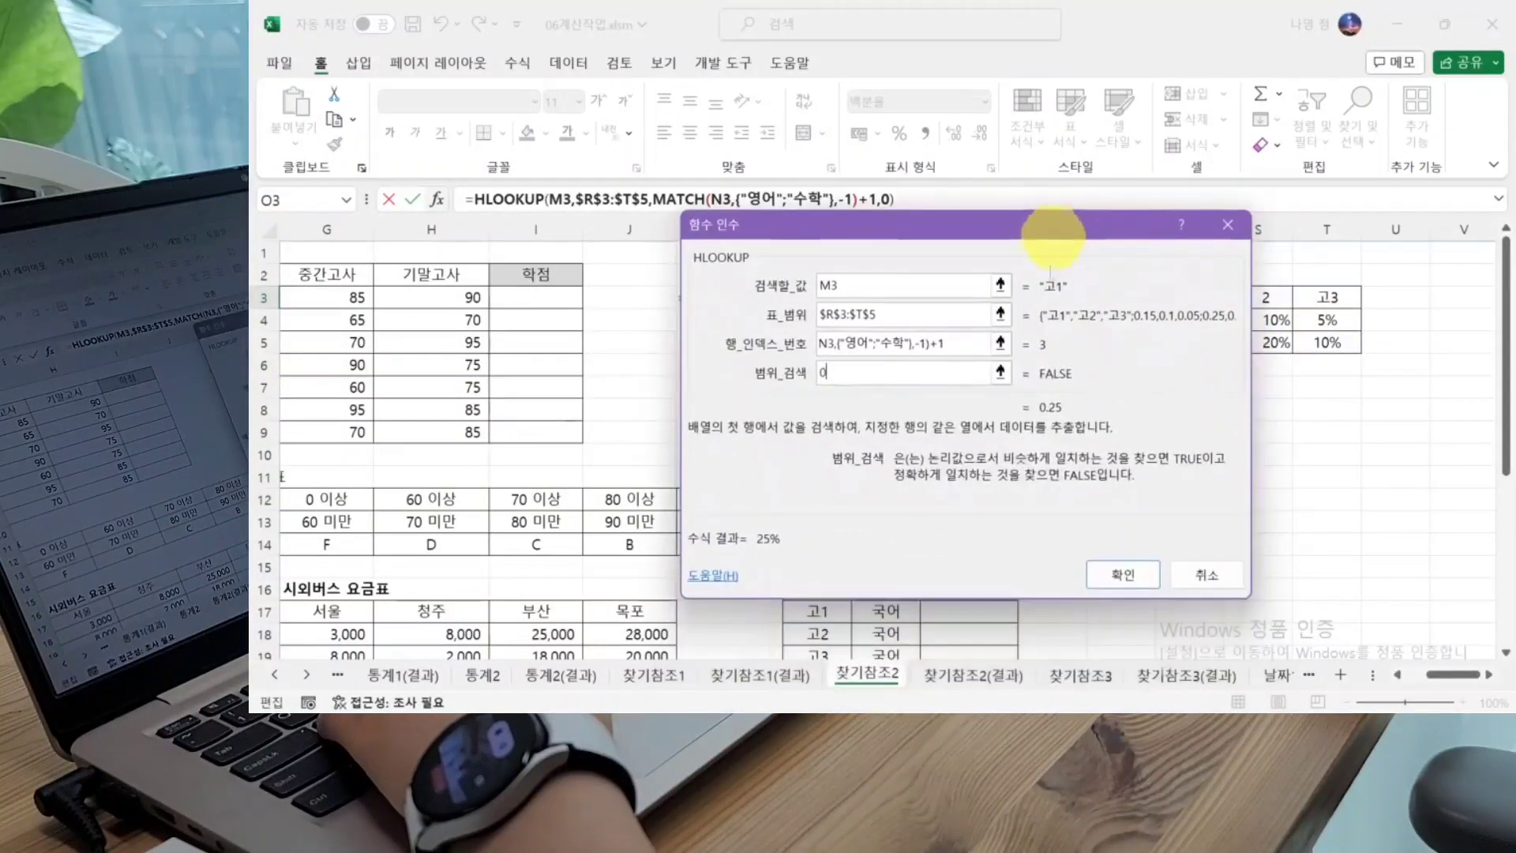
left_click(1122, 576)
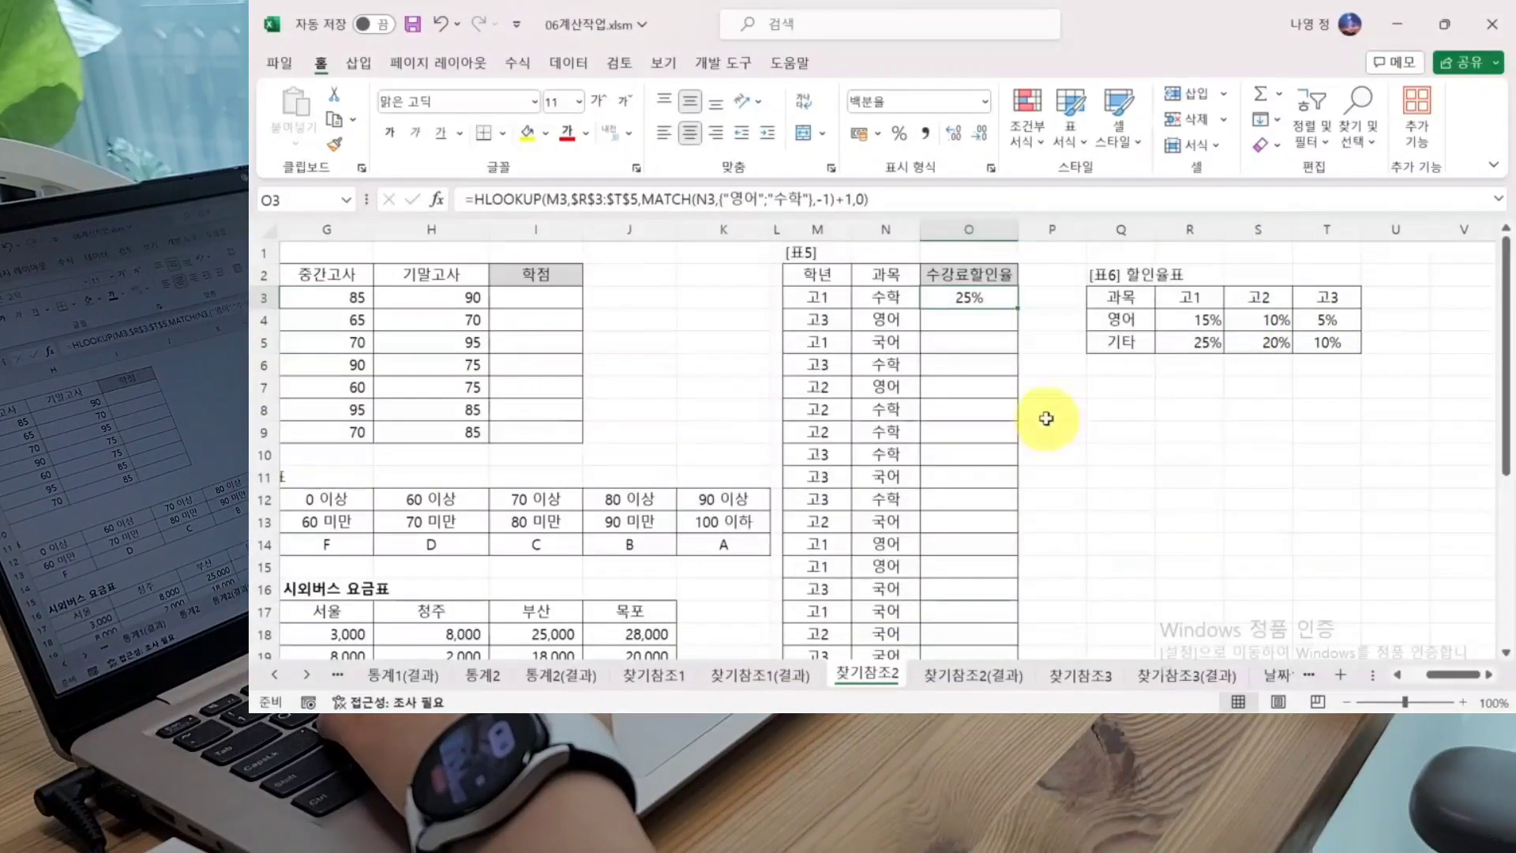
double_click(1018, 310)
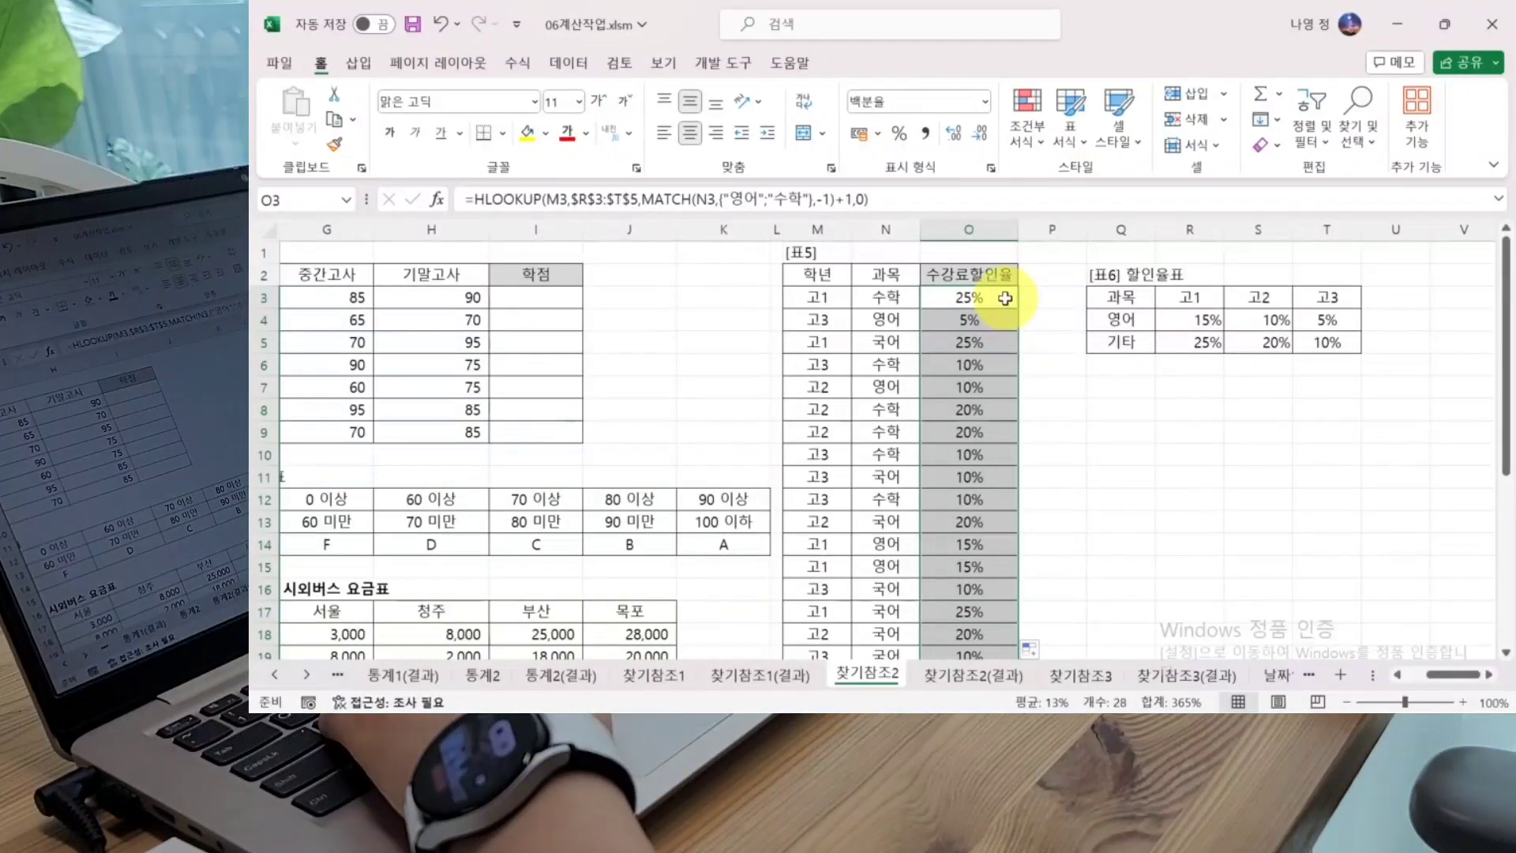
left_click(1001, 296)
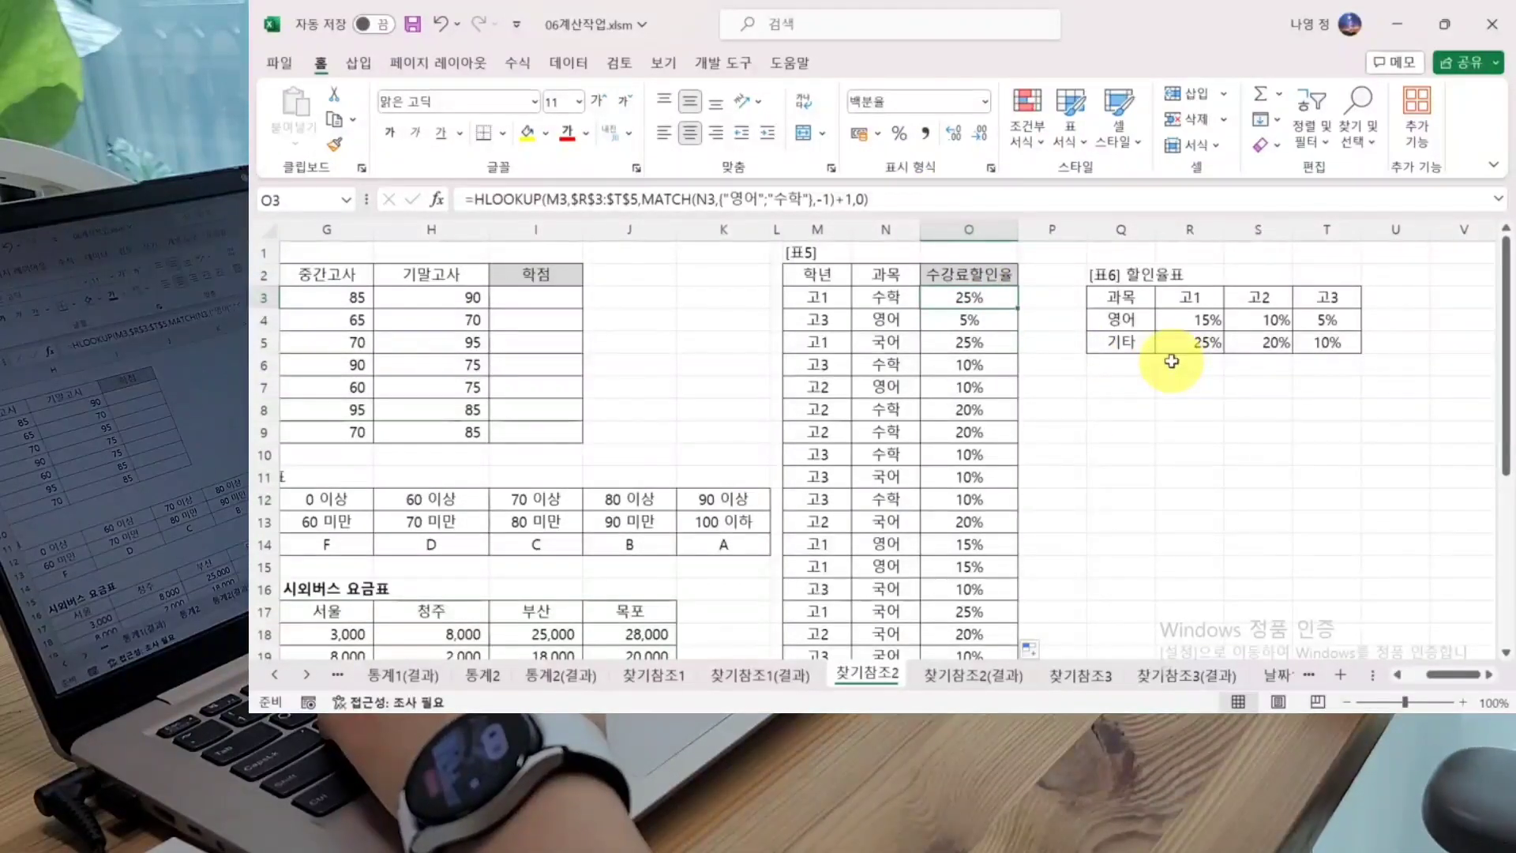
Step: On the 찾기참조3 sheet, start an HLOOKUP formula in F3 for 표1's 지불수수료 and open its function arguments
left_click(1099, 679)
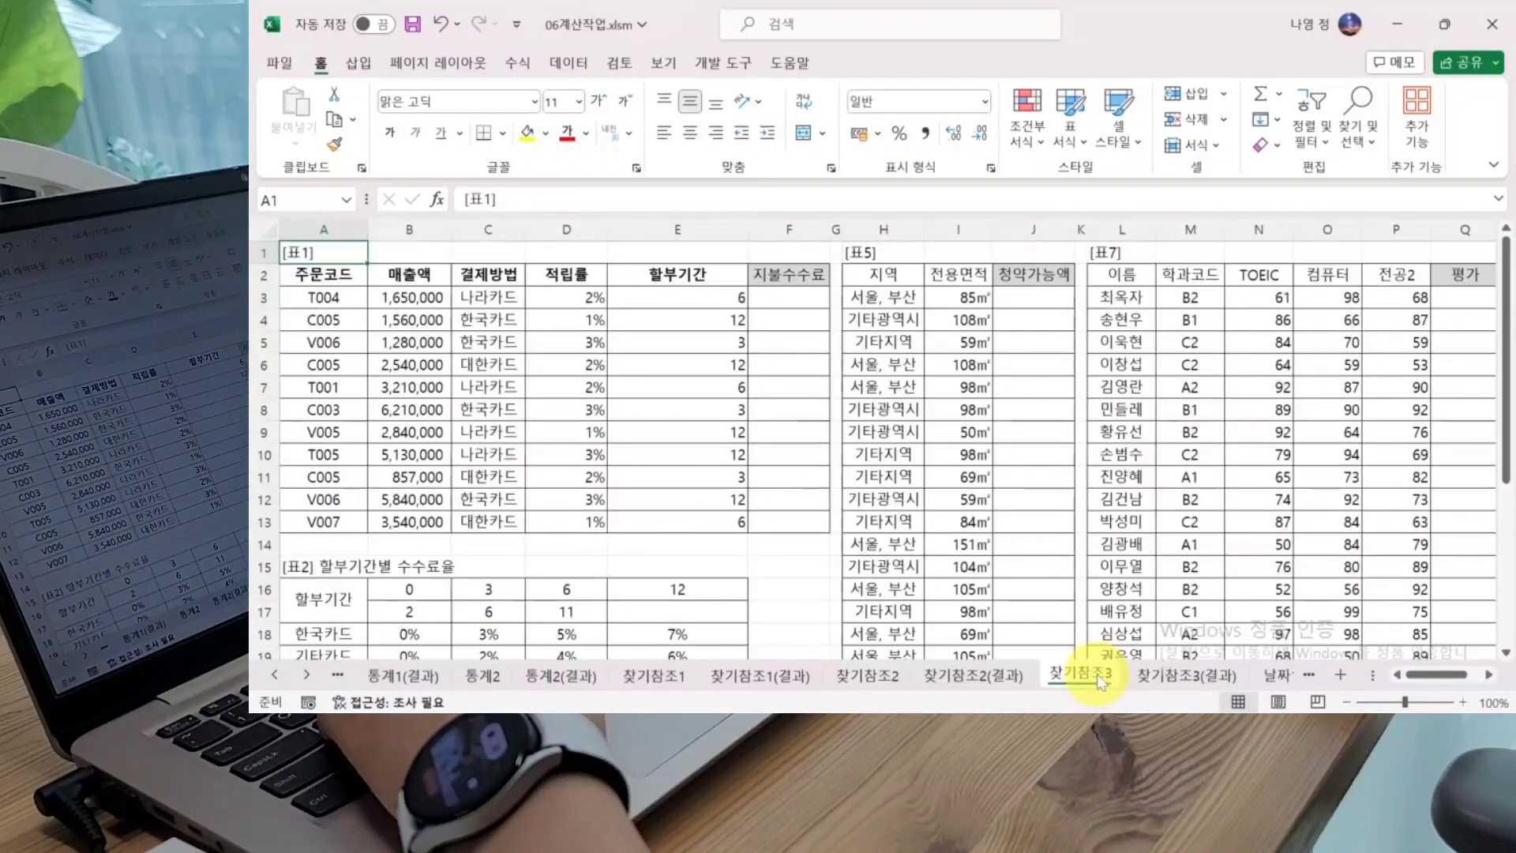
left_click(782, 297)
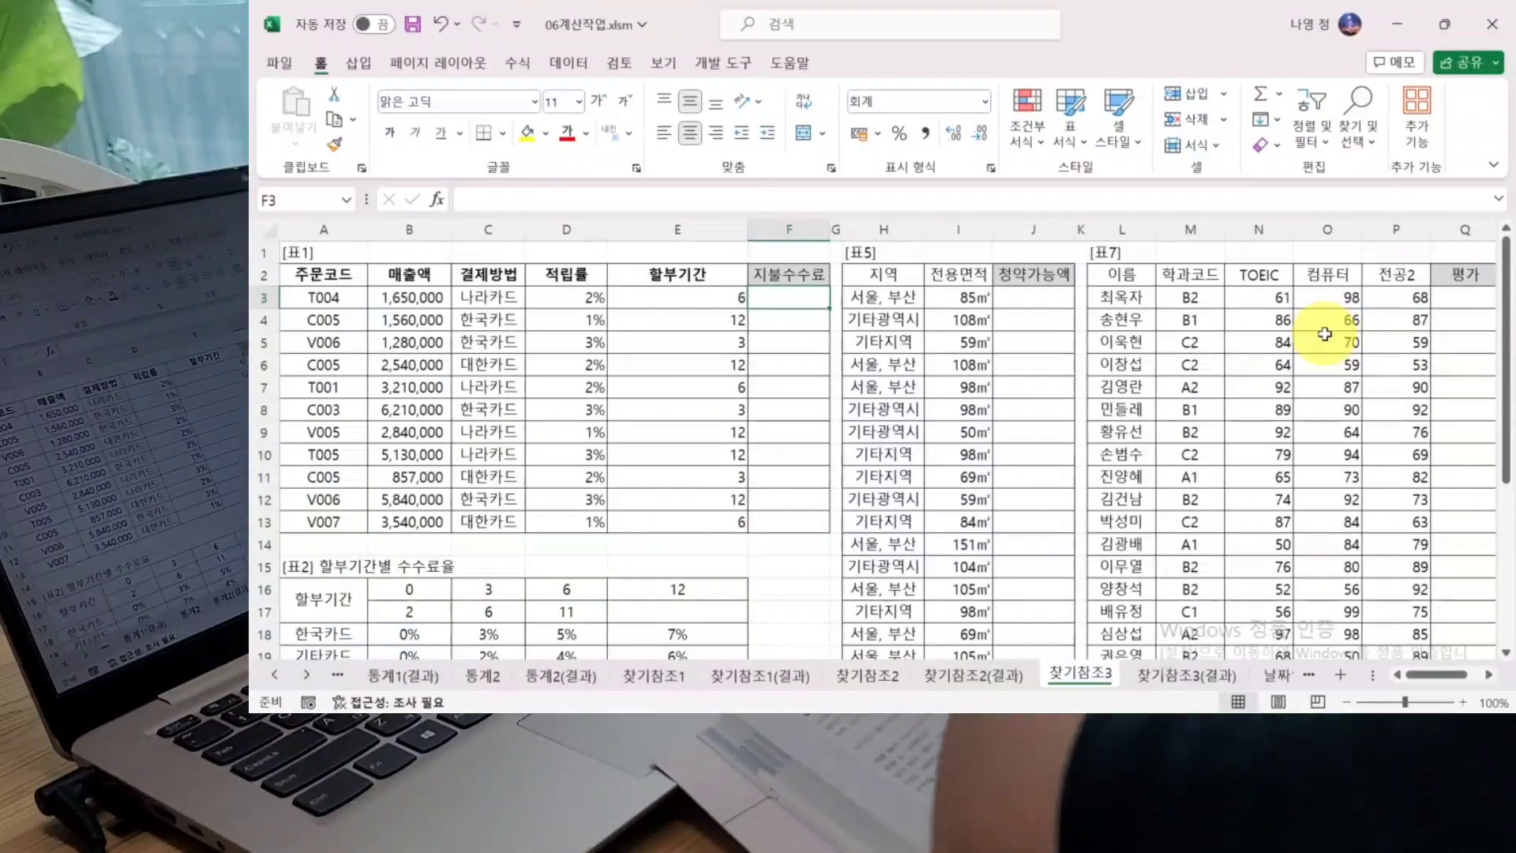
mouse_move(1470, 9)
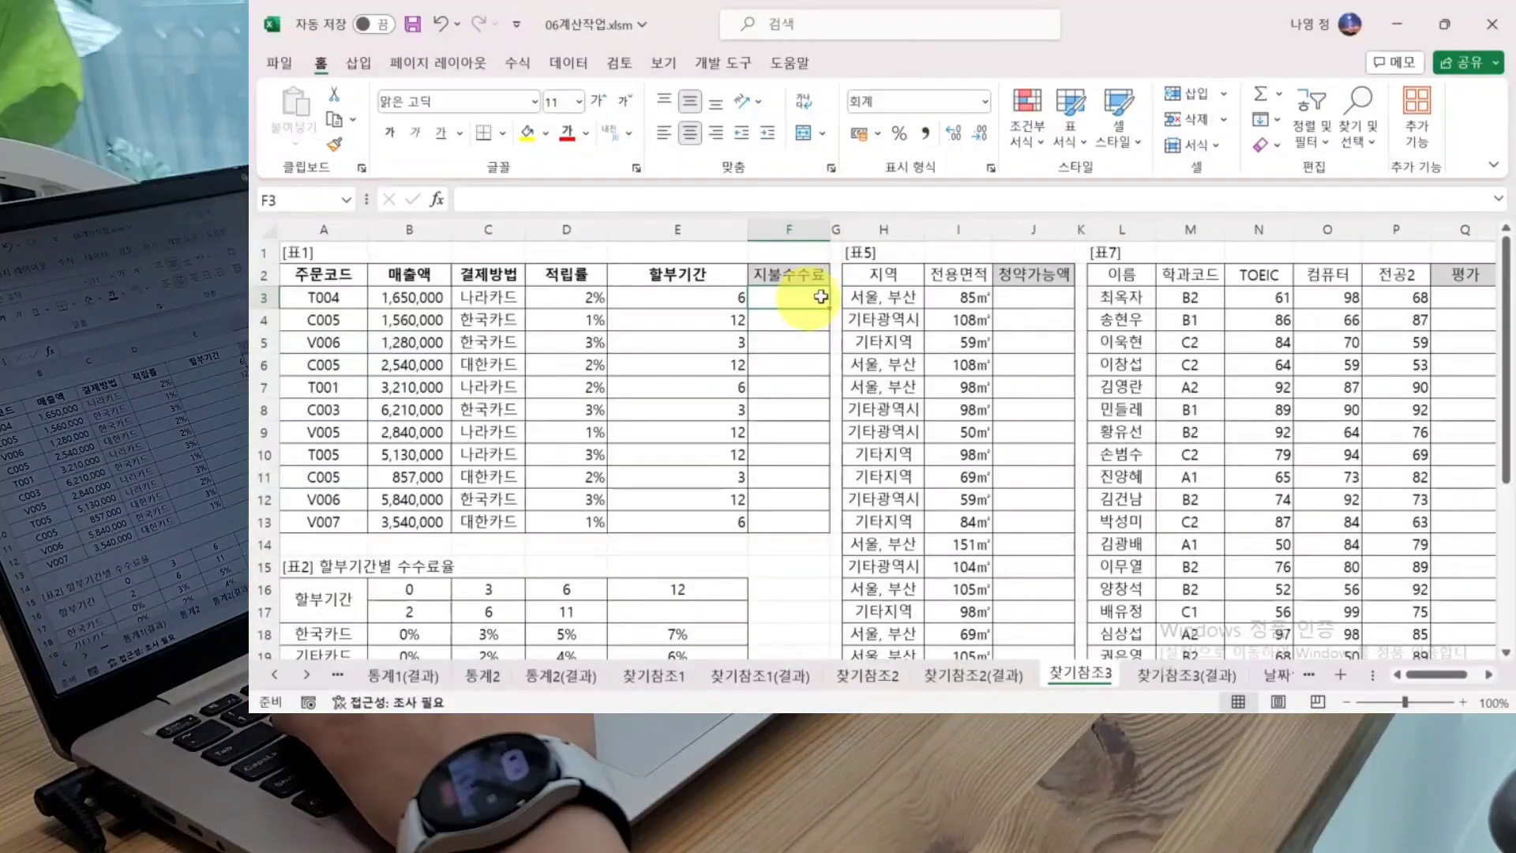
type("=")
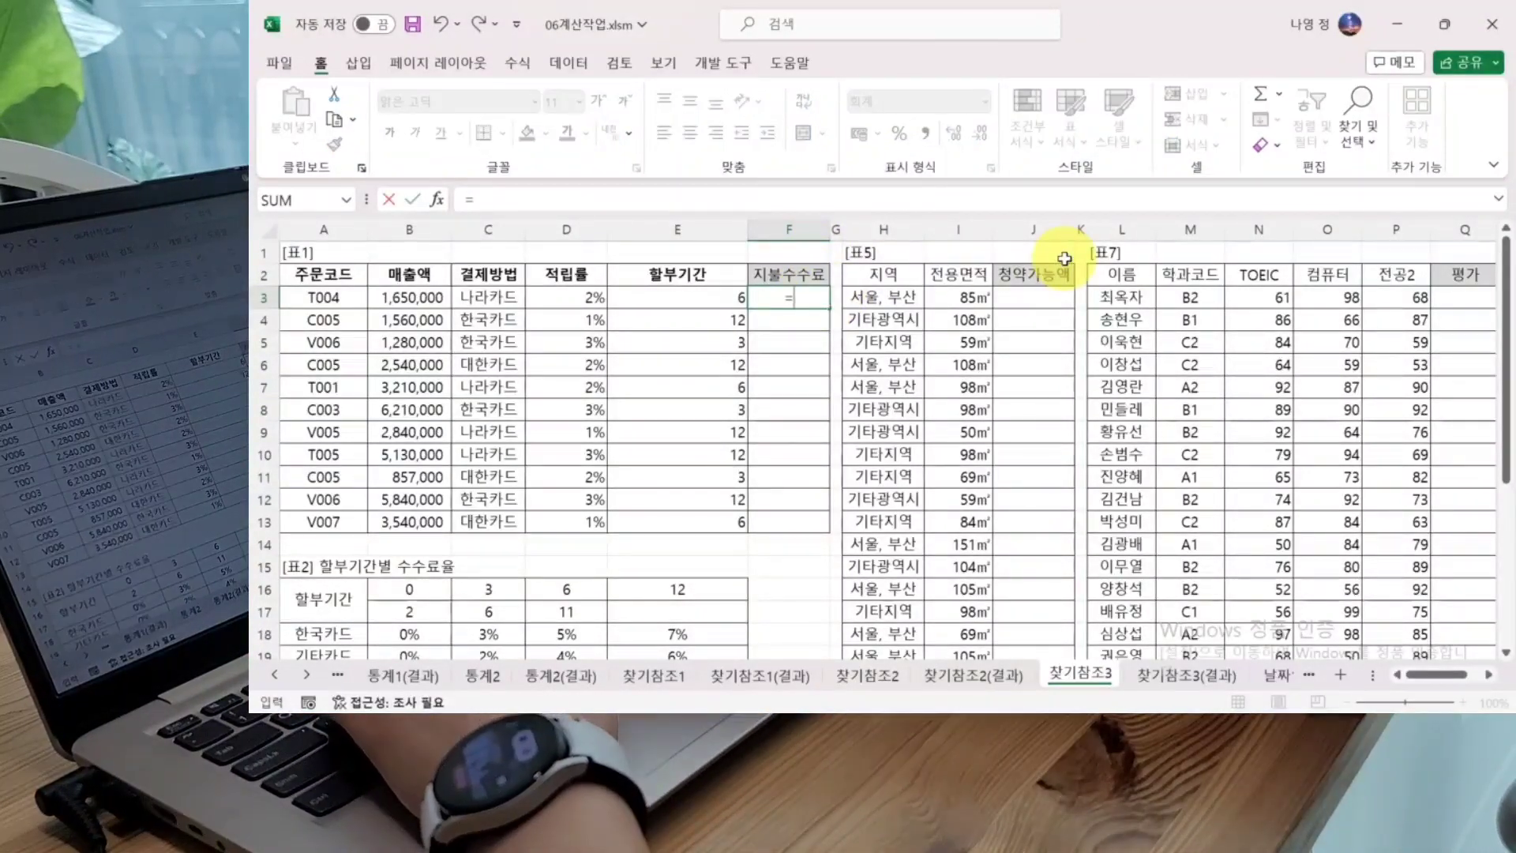
type("h")
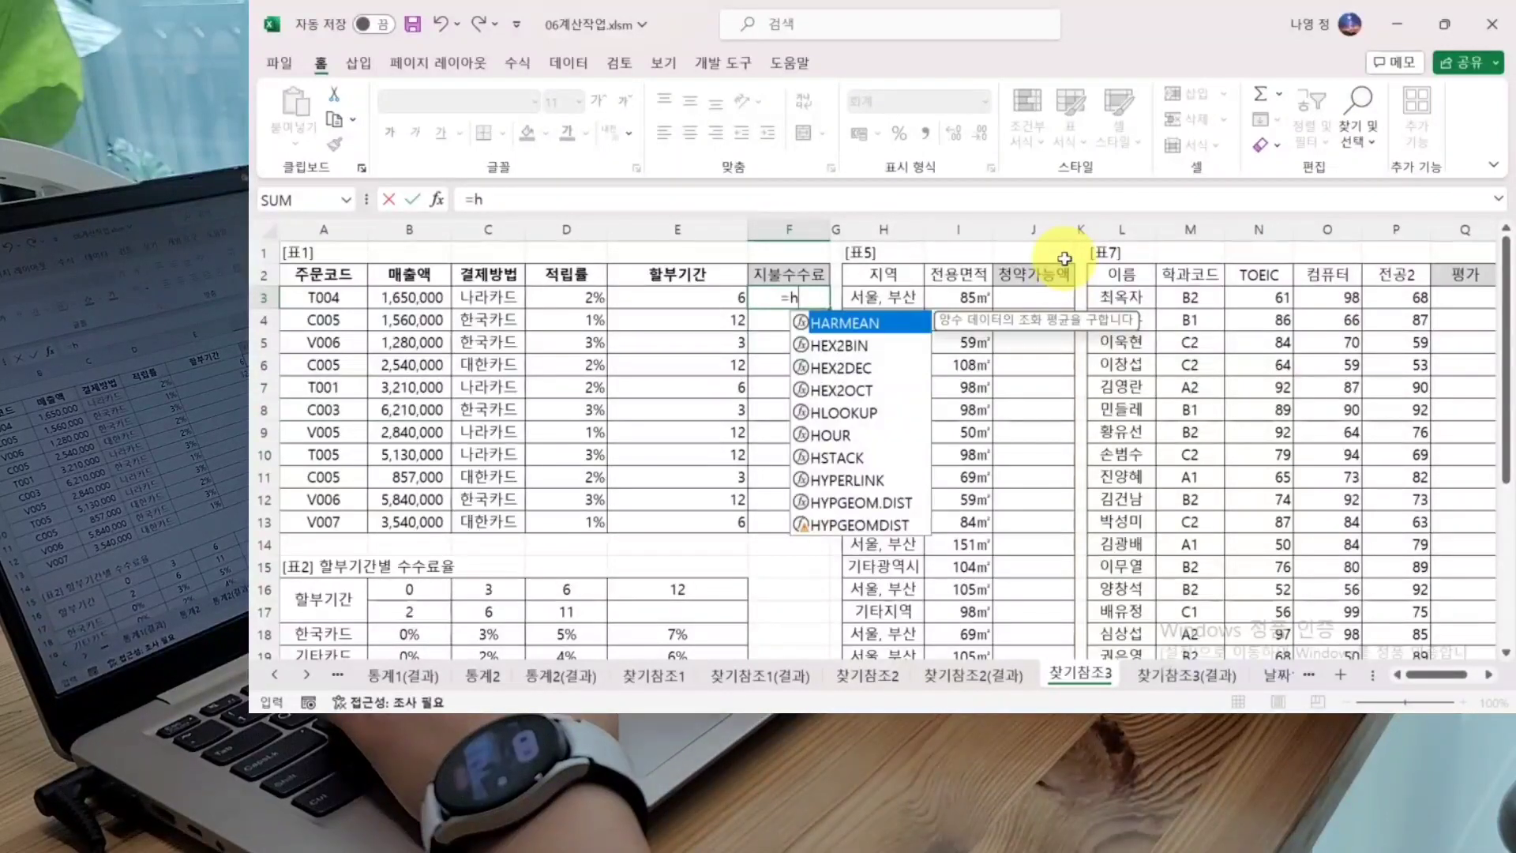
type("lo")
key("Tab")
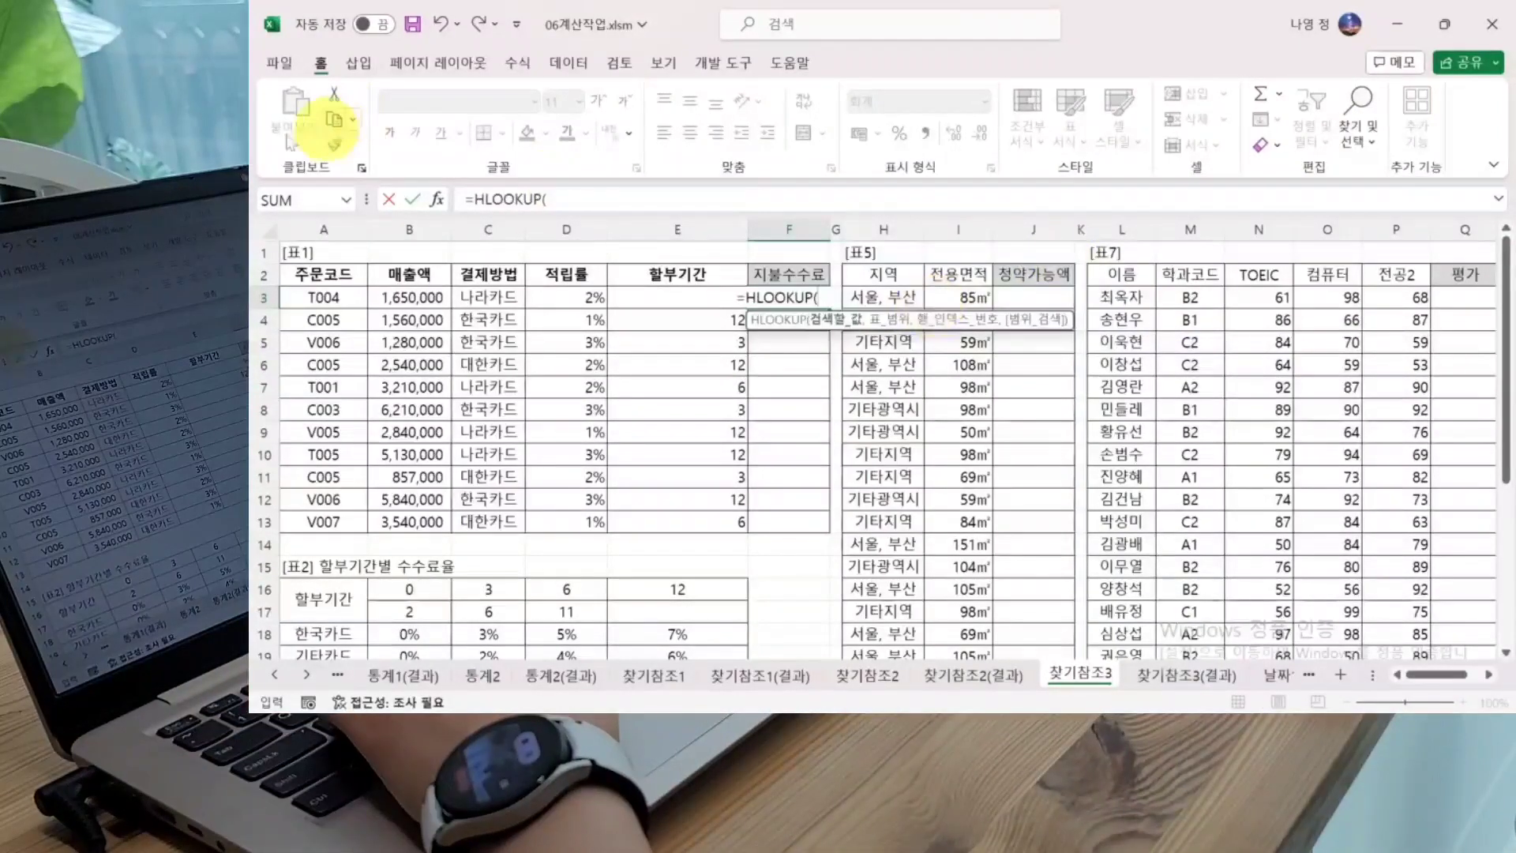
left_click(437, 199)
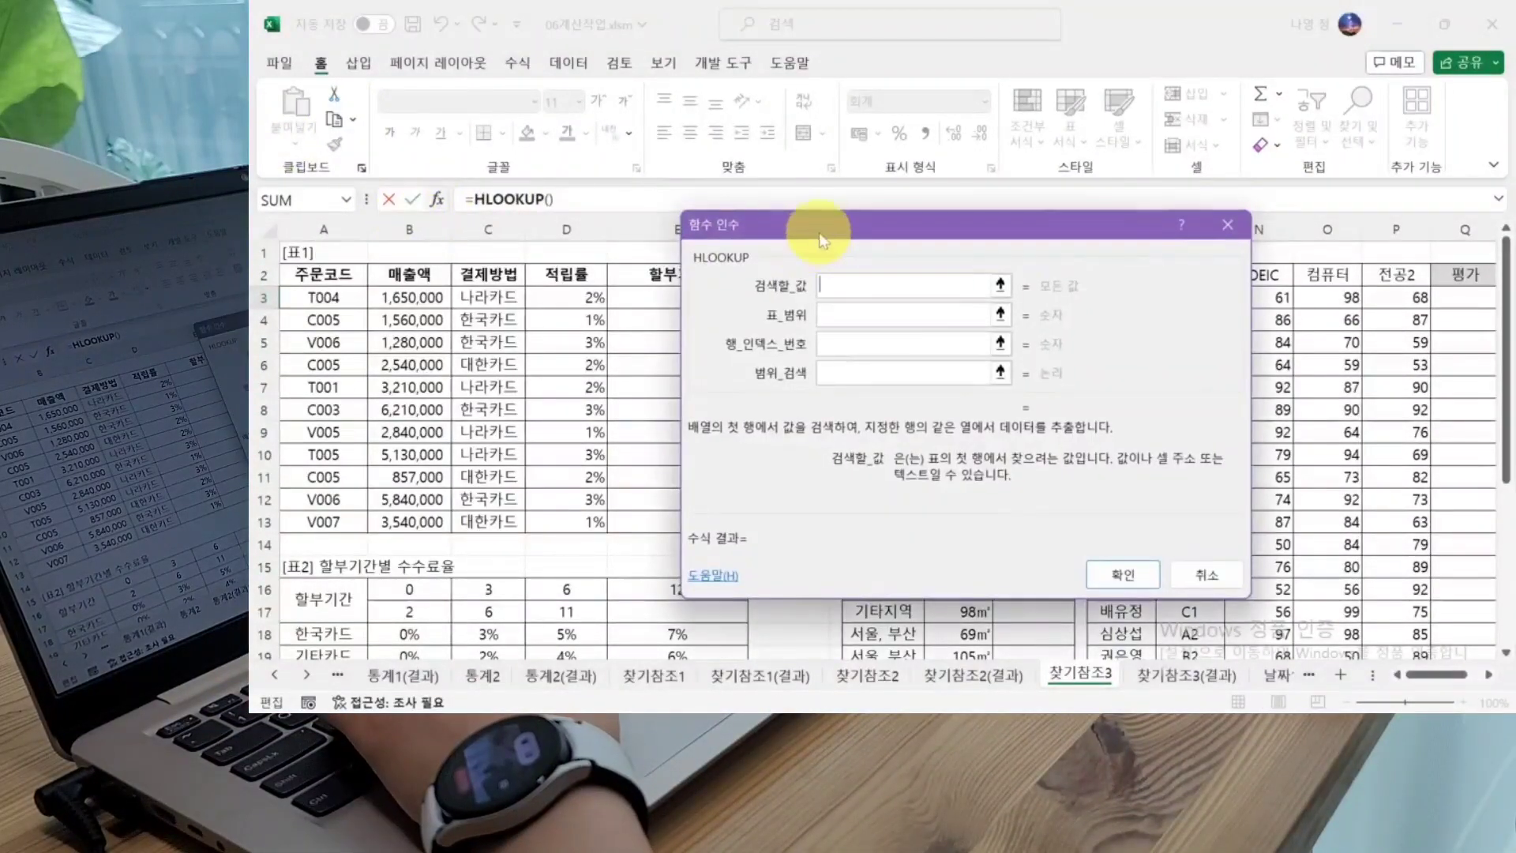
left_click_drag(827, 236, 934, 350)
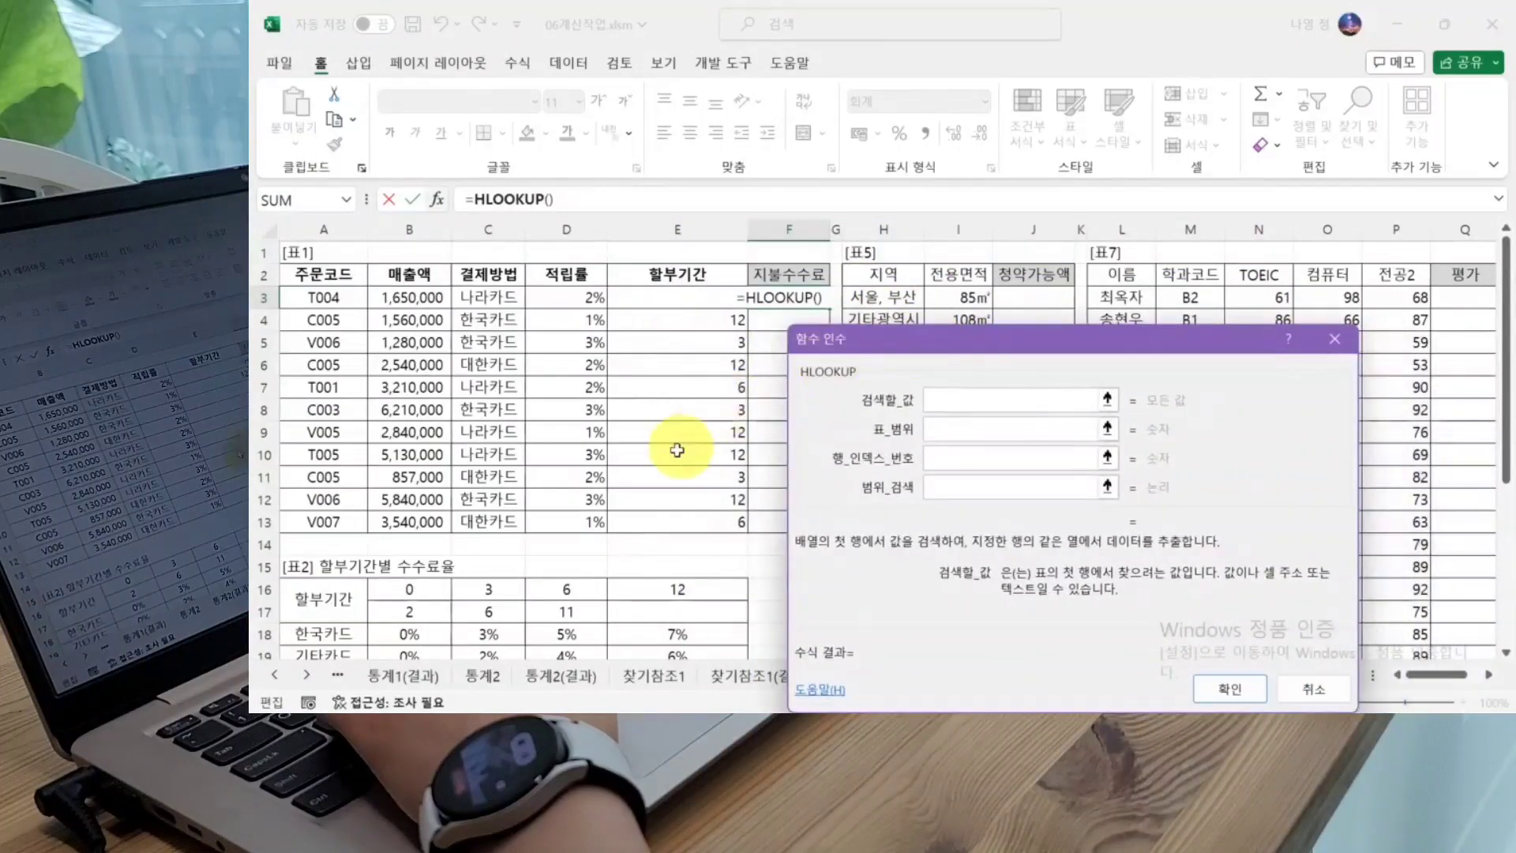
Step: Set HLOOKUP's lookup value to the 할부기간 in E3
scroll(672, 454, "down", 2)
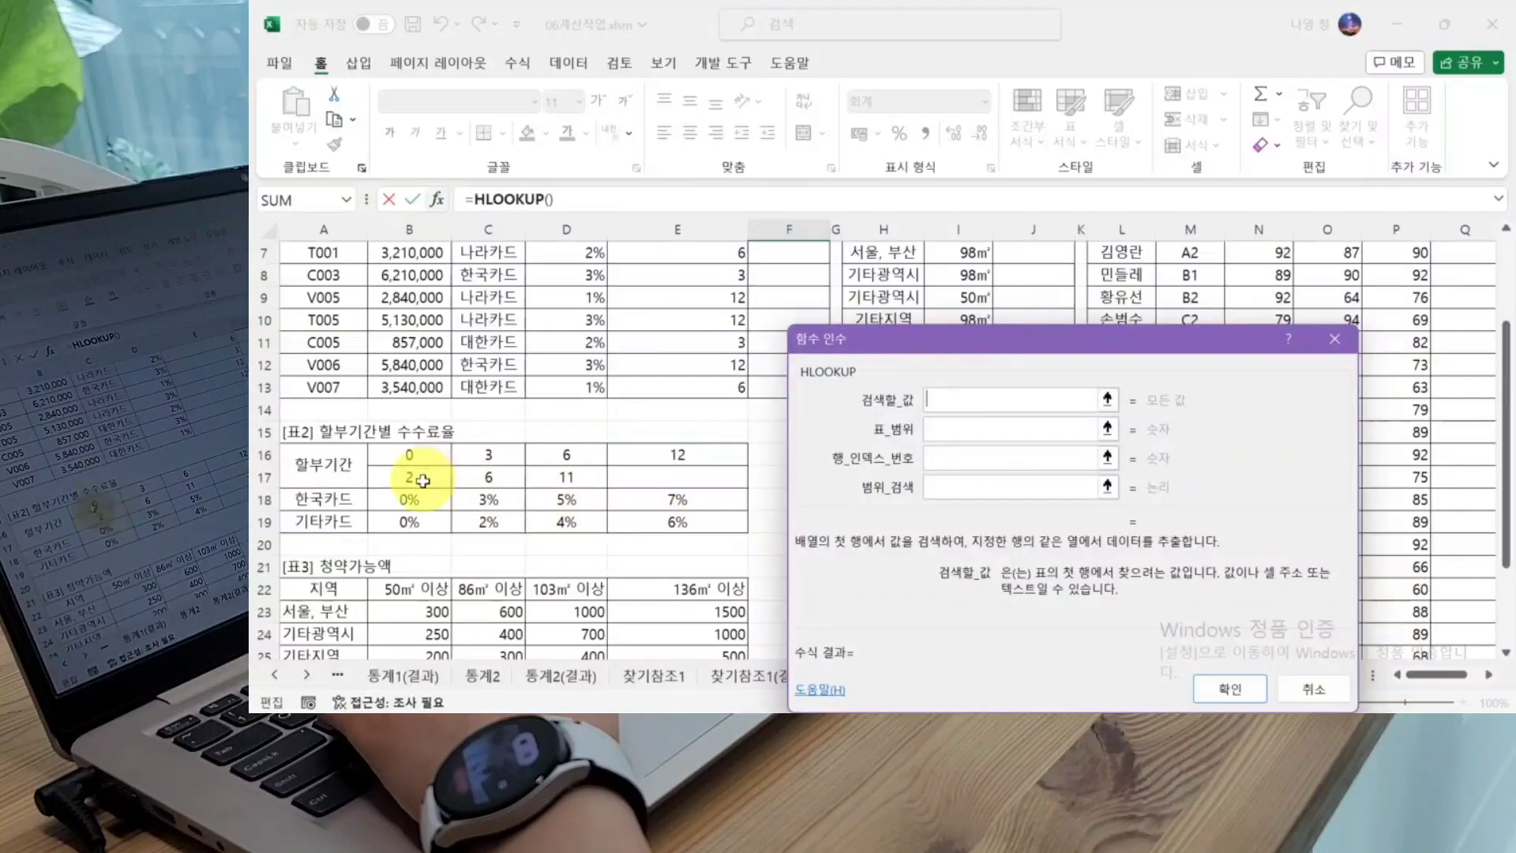
left_click_drag(406, 456, 678, 454)
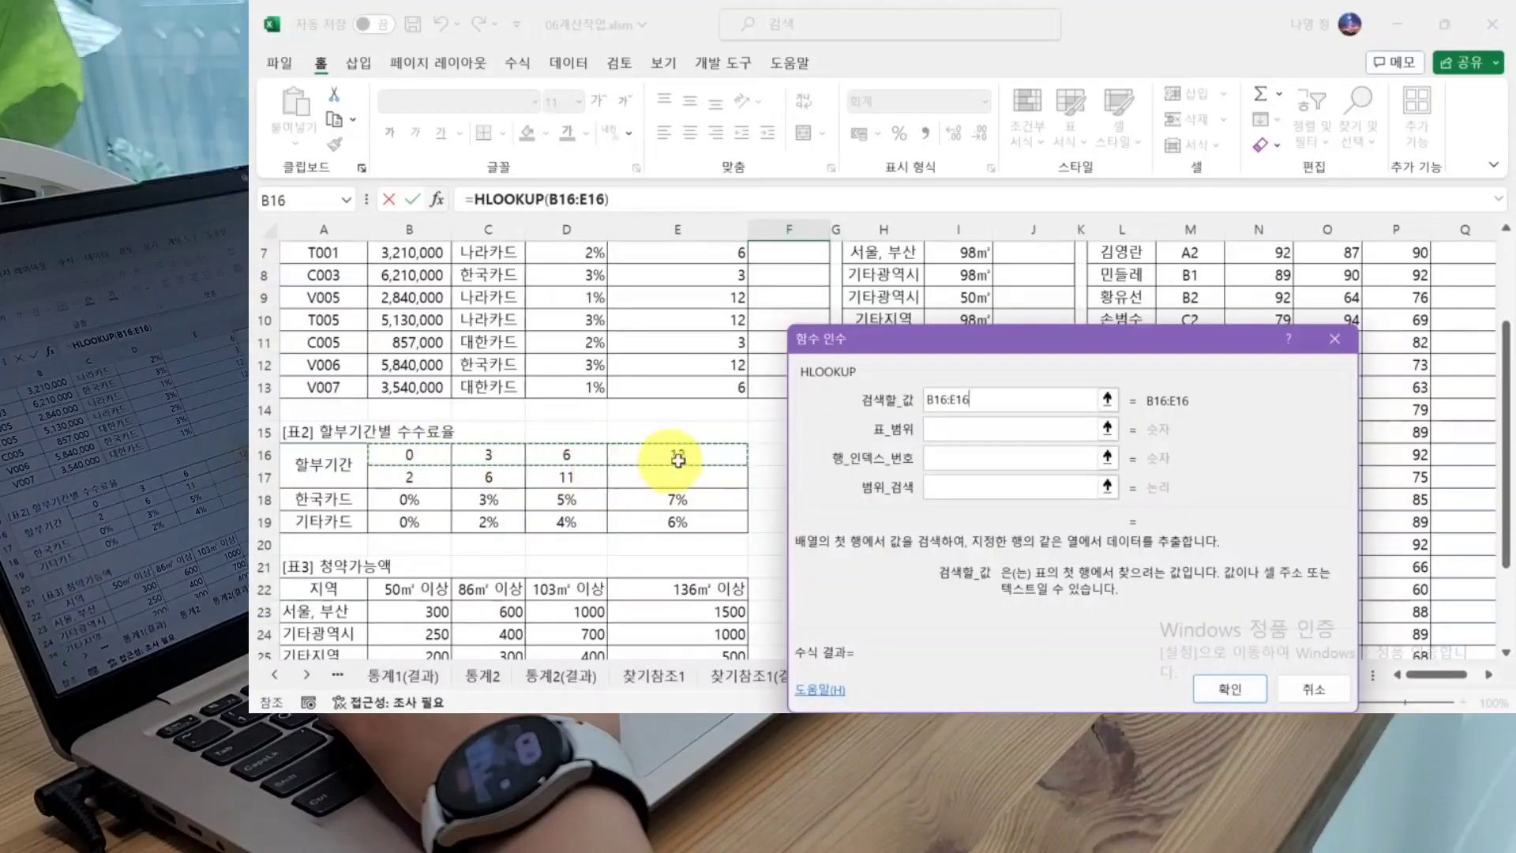
scroll(718, 462, "up", 2)
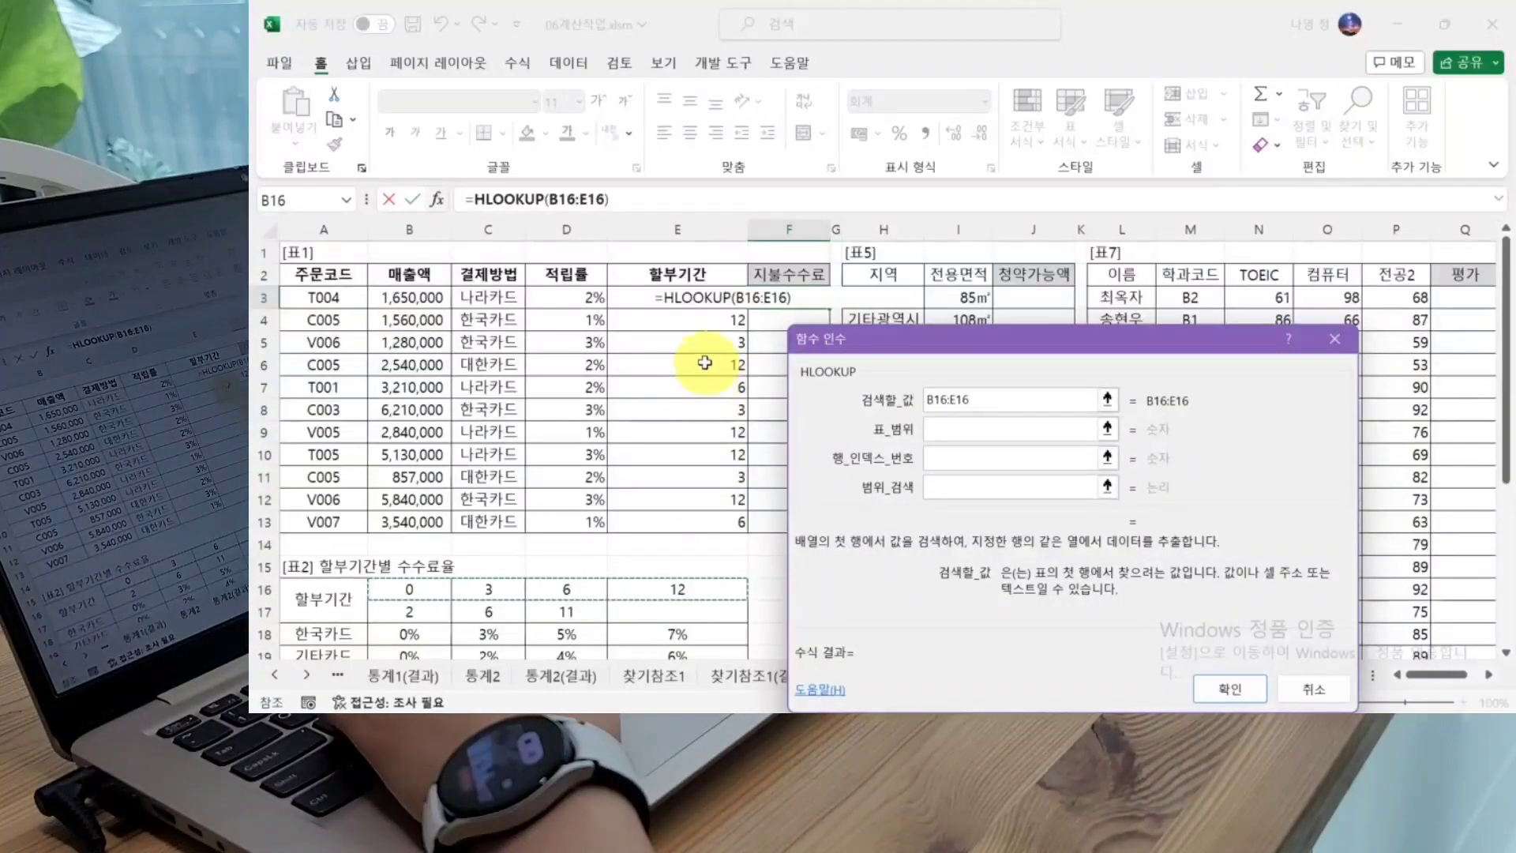
left_click(714, 298)
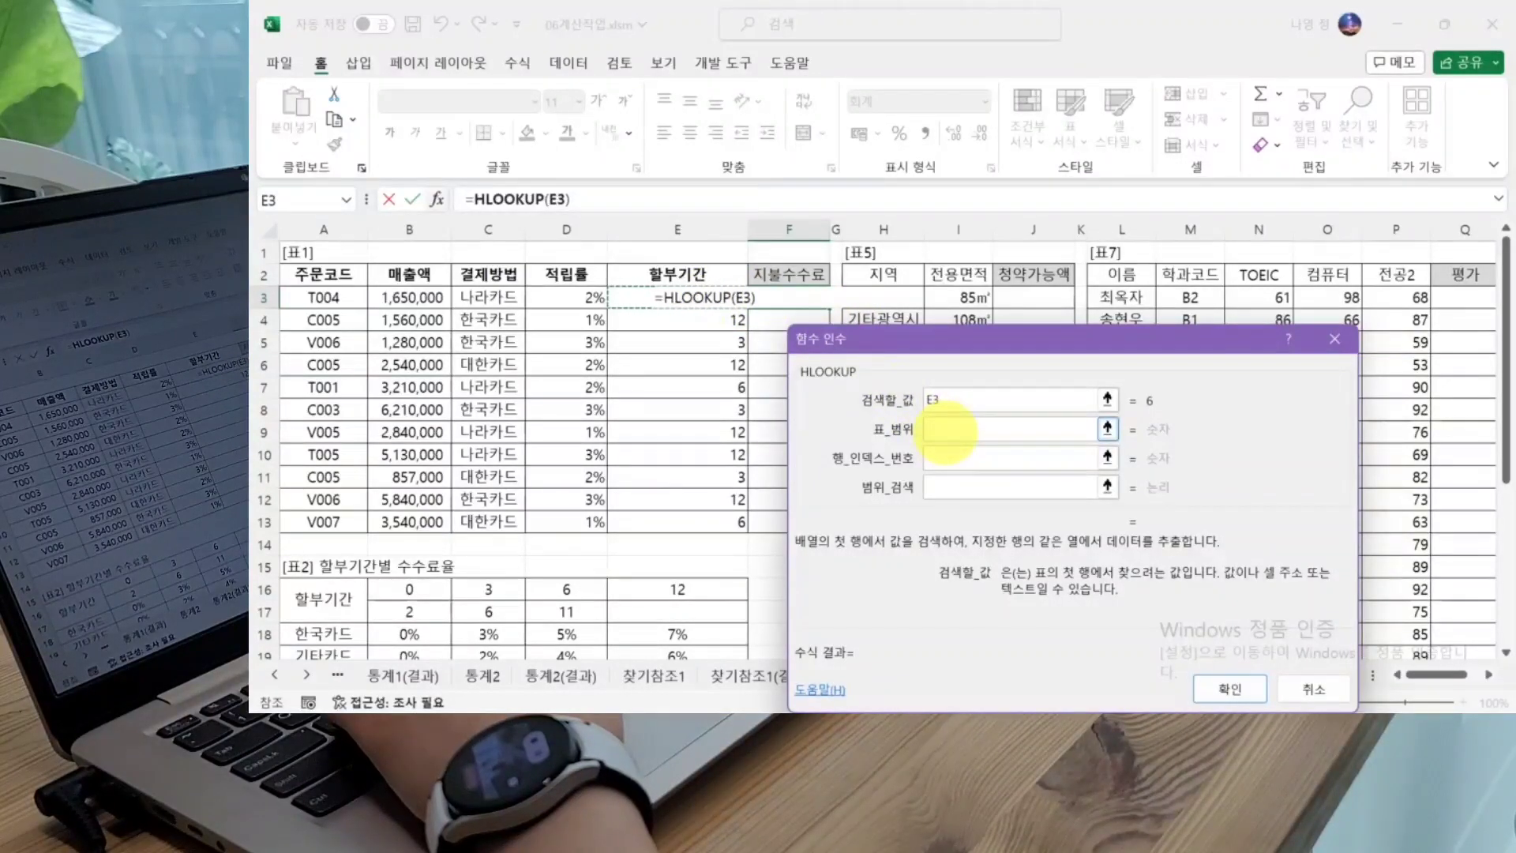
Step: Set HLOOKUP's table range to 표2's fee rates as the absolute reference $B$16:$E$19
left_click(946, 429)
scroll(654, 481, "down", 1)
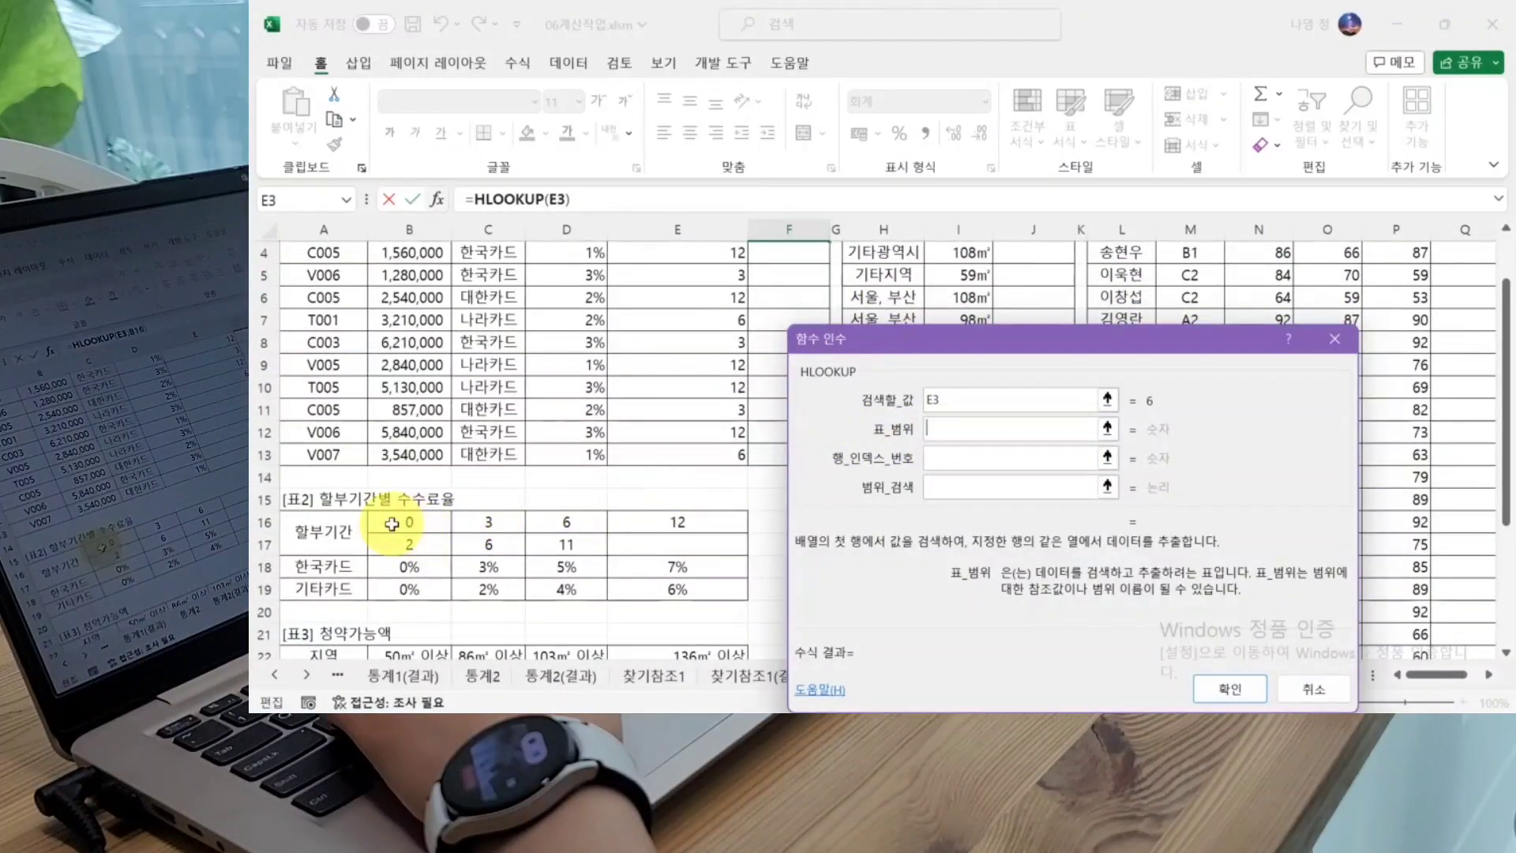
left_click_drag(391, 523, 652, 586)
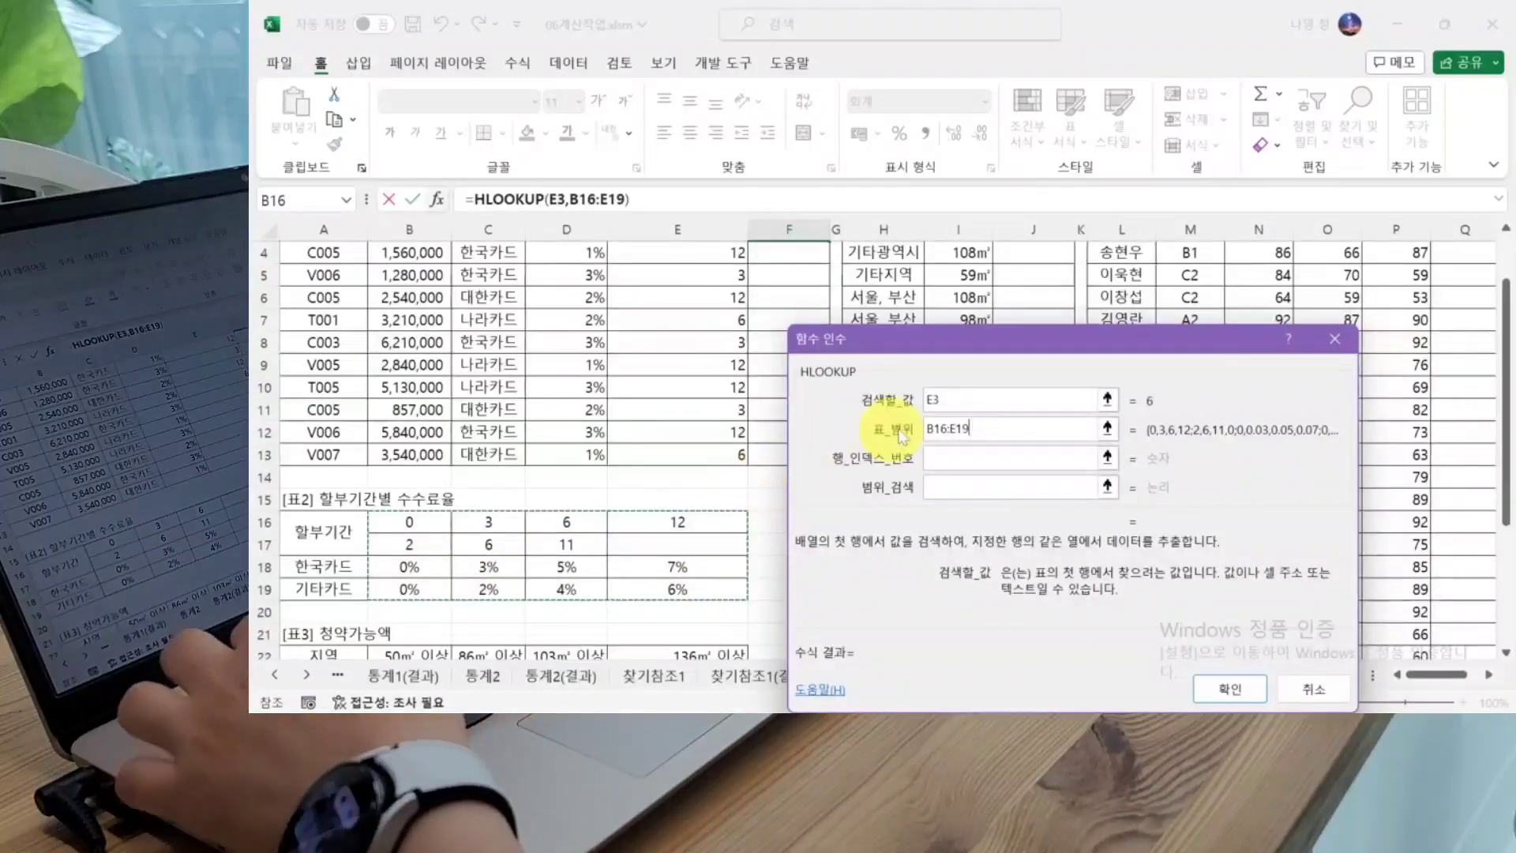
left_click_drag(970, 429, 873, 419)
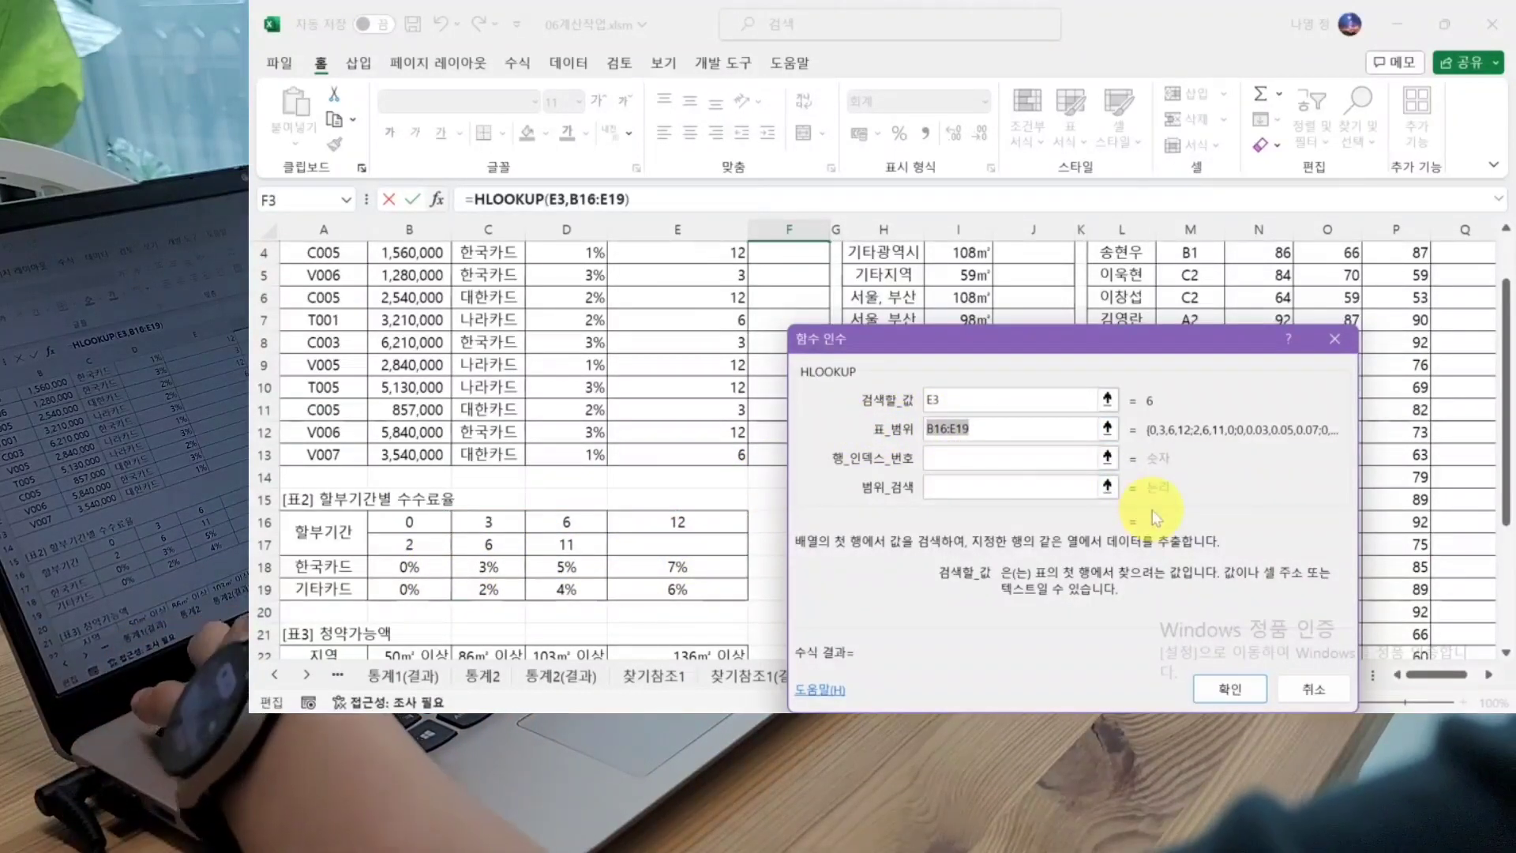
key("F4")
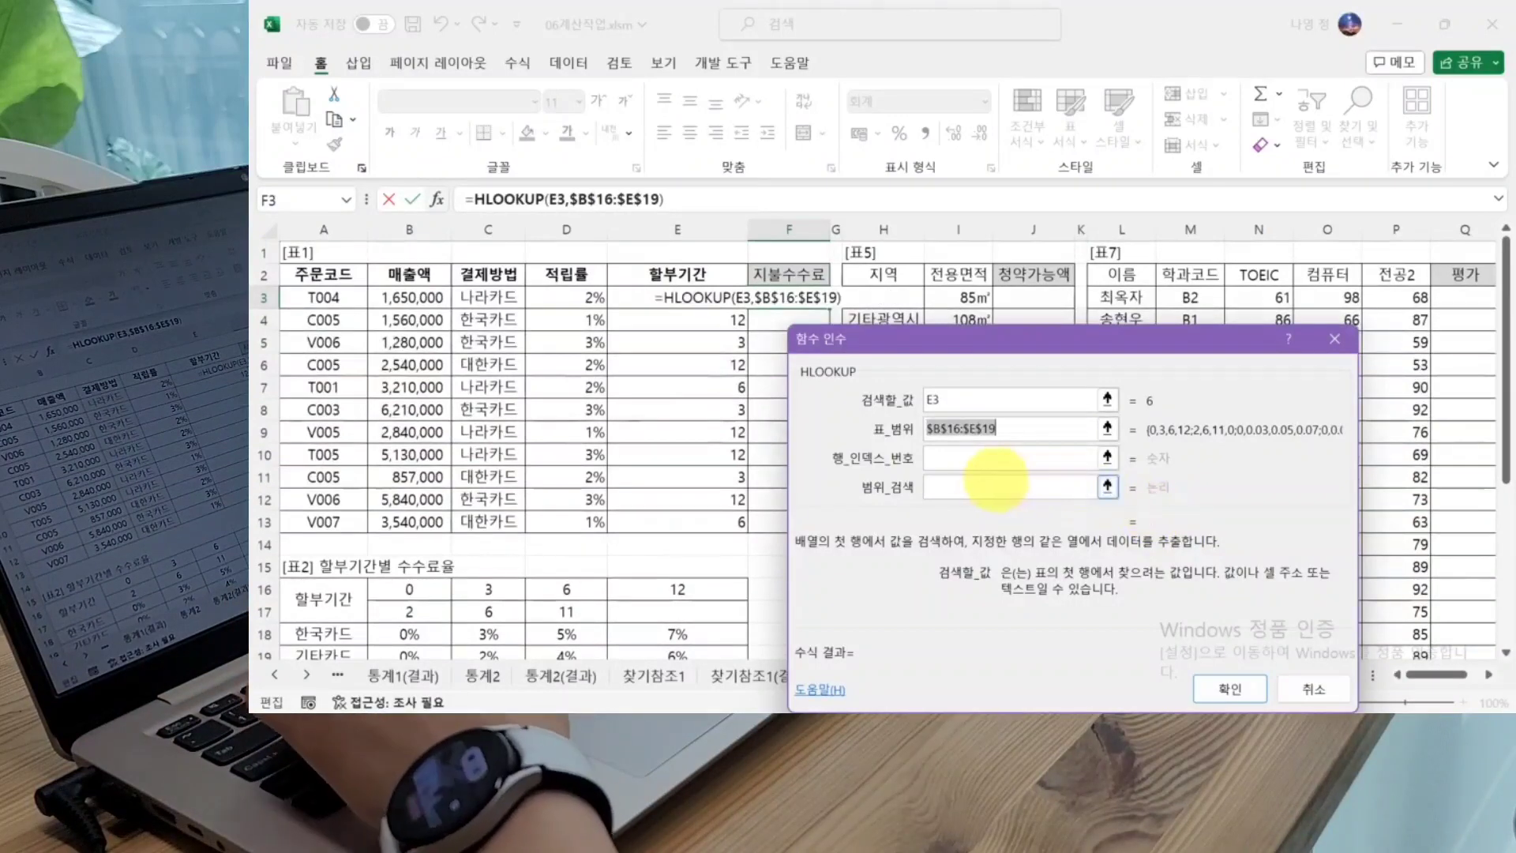
Step: Nest a MATCH function in HLOOKUP's row index number and switch to the MATCH arguments
left_click(957, 460)
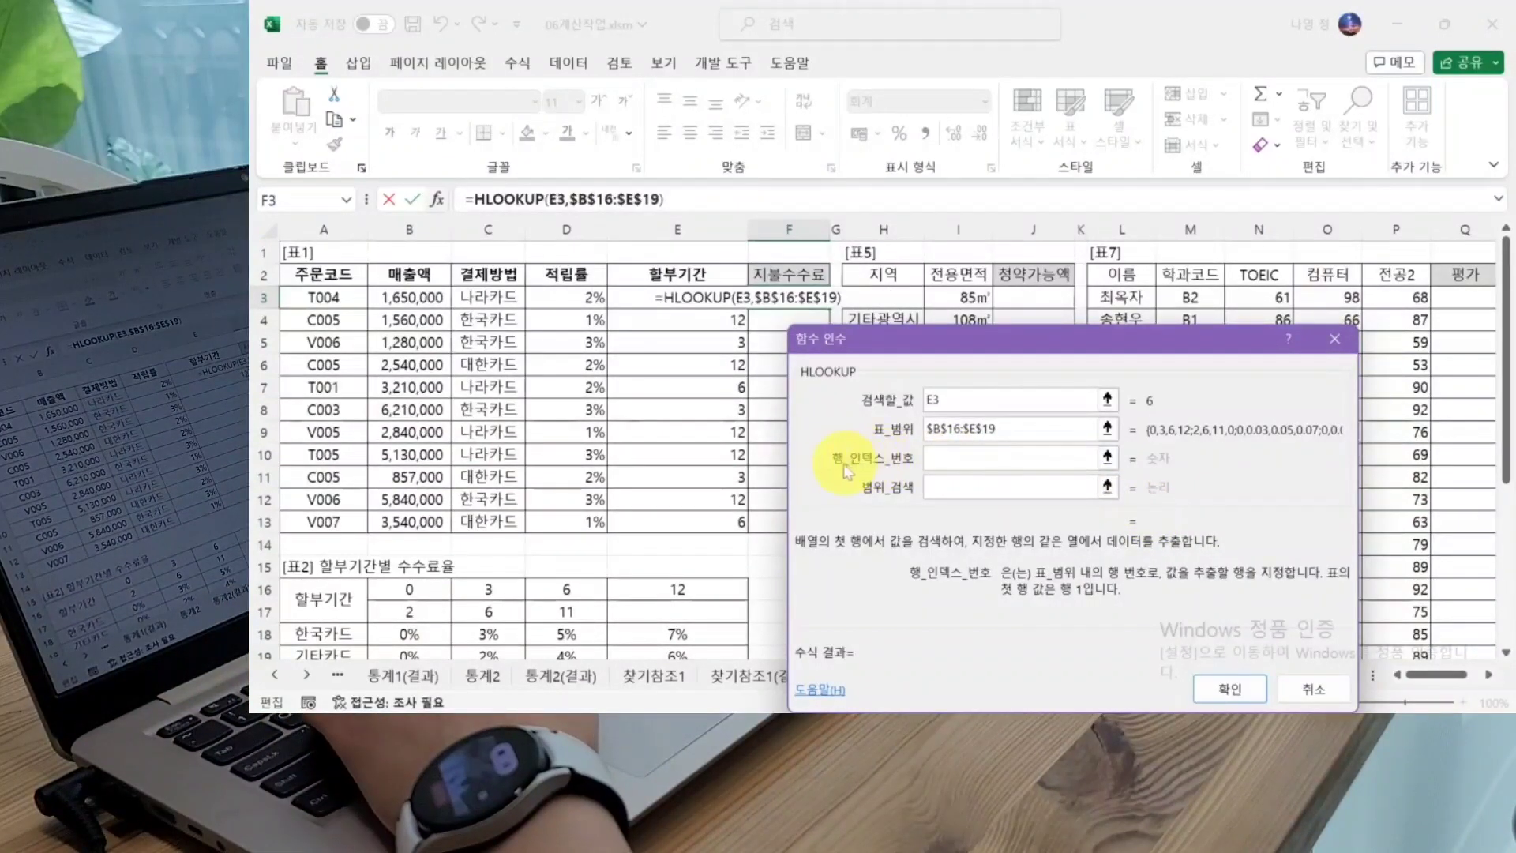
scroll(772, 480, "down", 2)
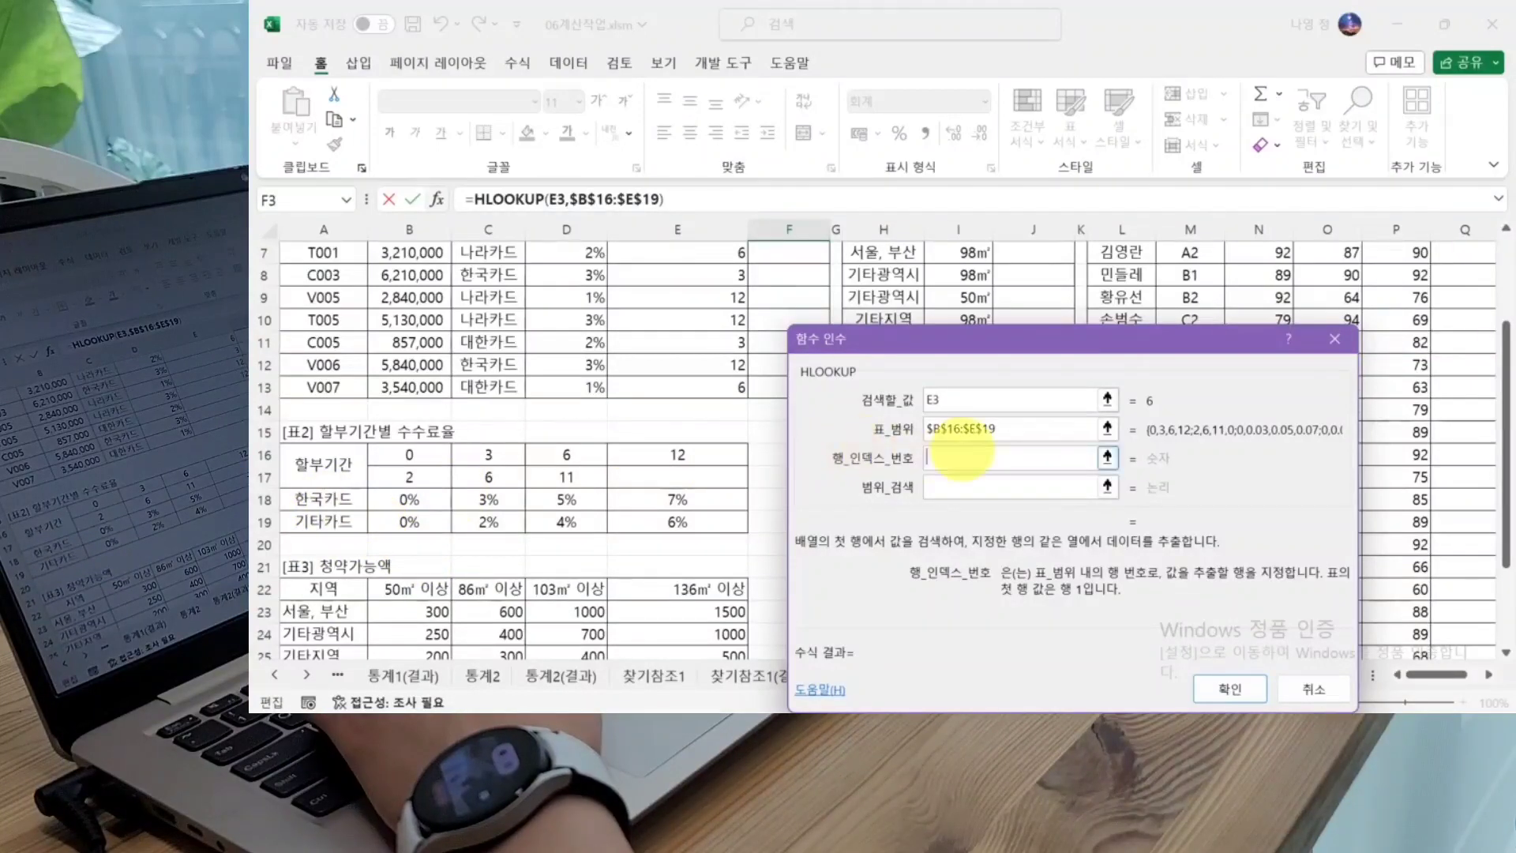
left_click(960, 458)
type("ma")
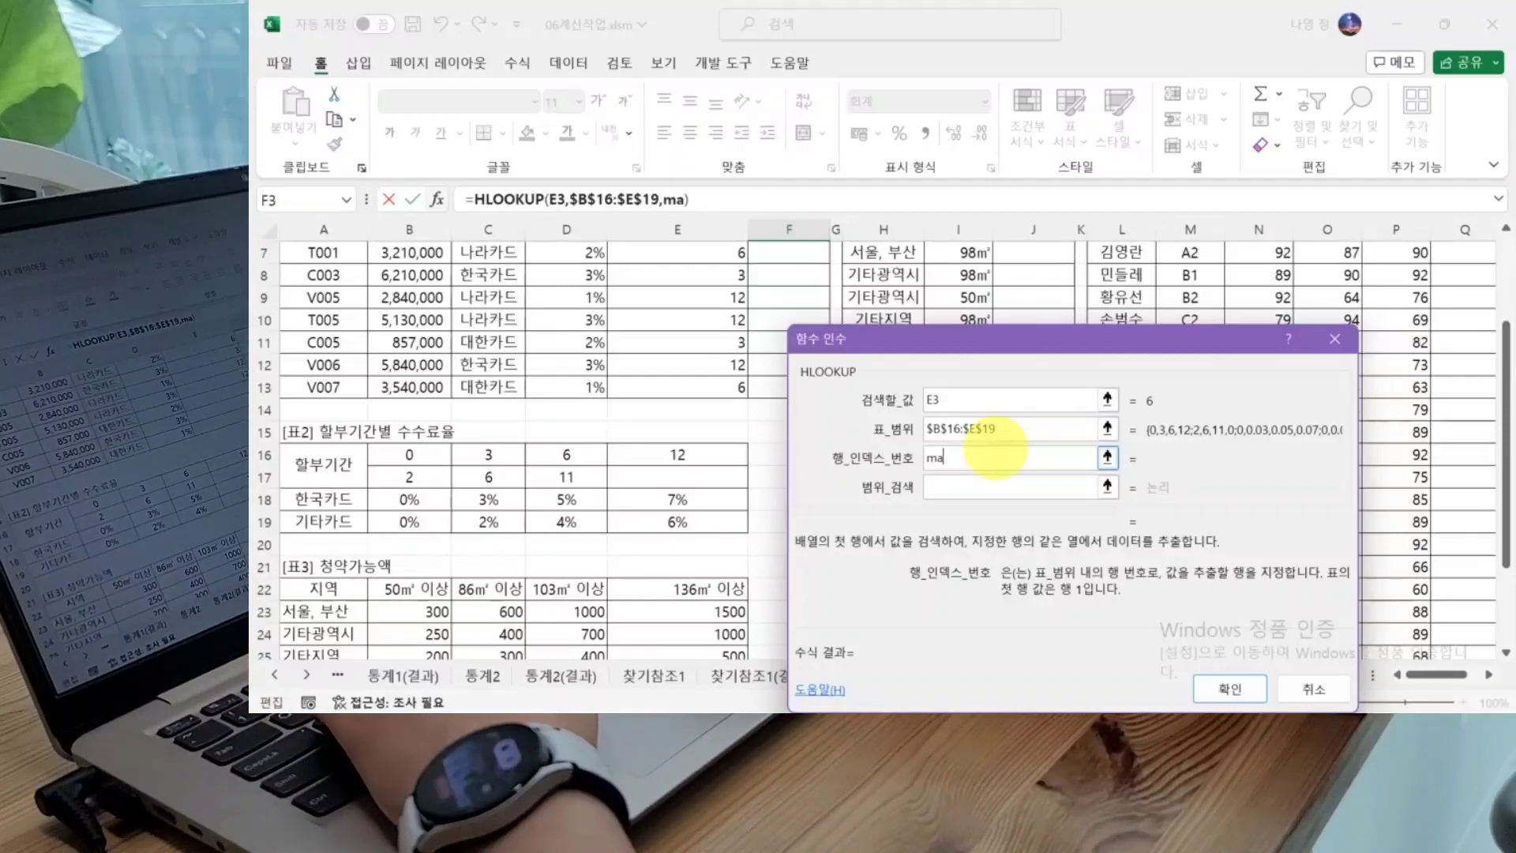
type("tch(")
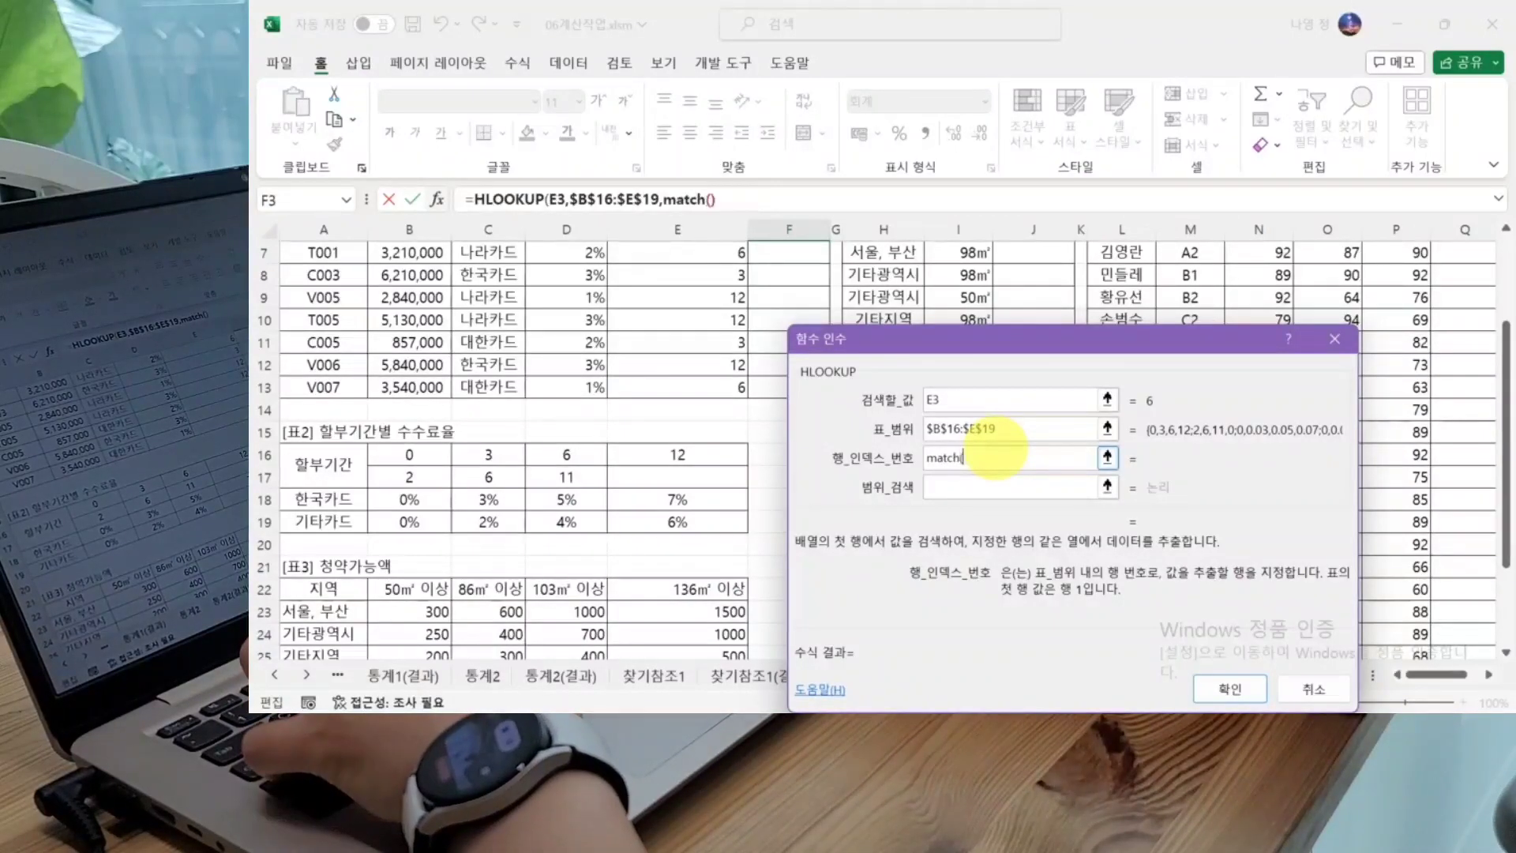
type(")")
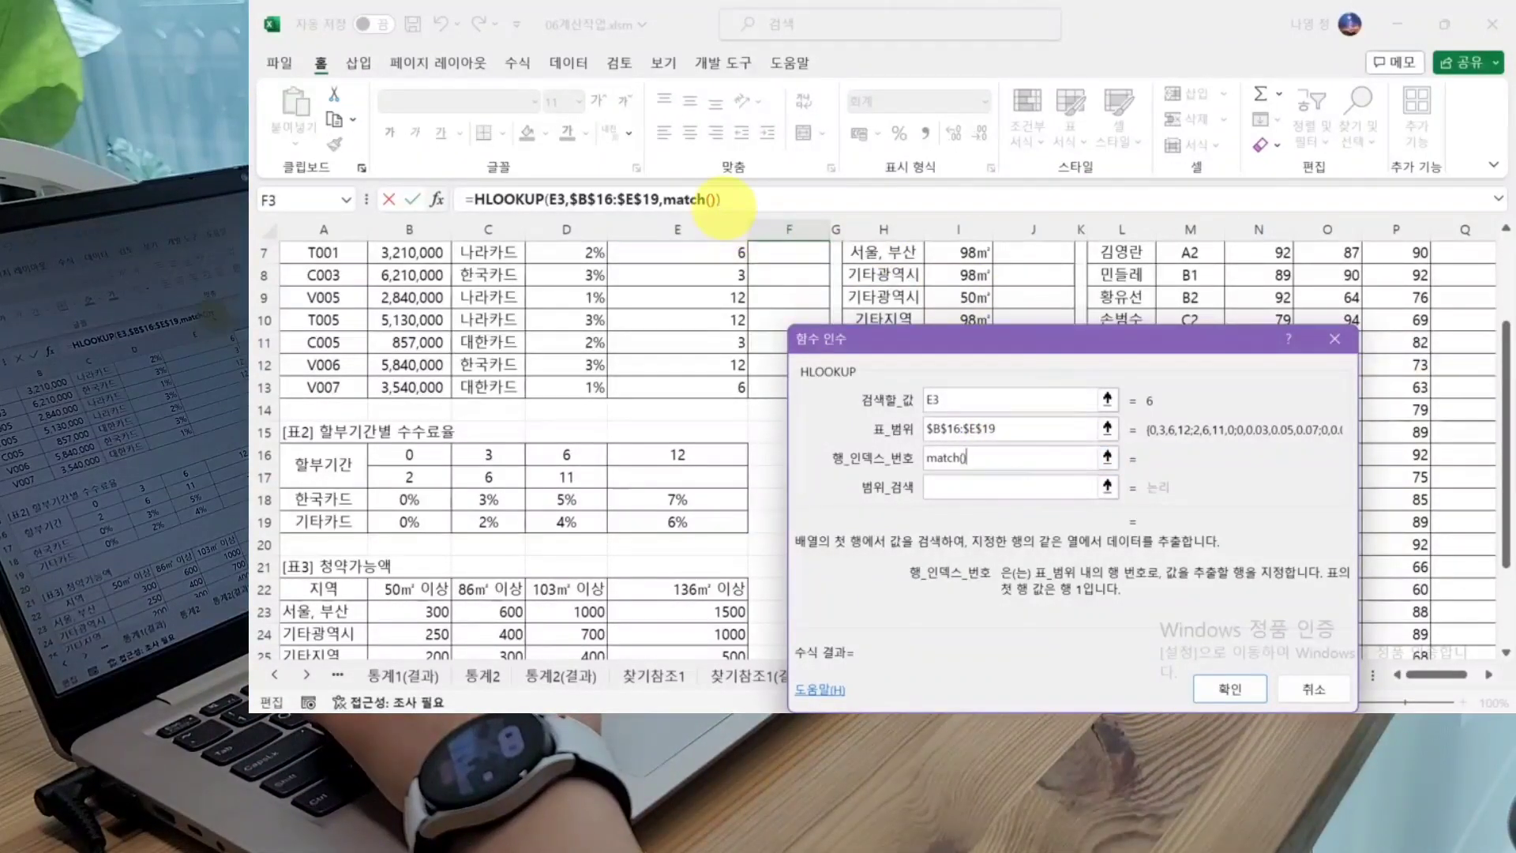
left_click(710, 200)
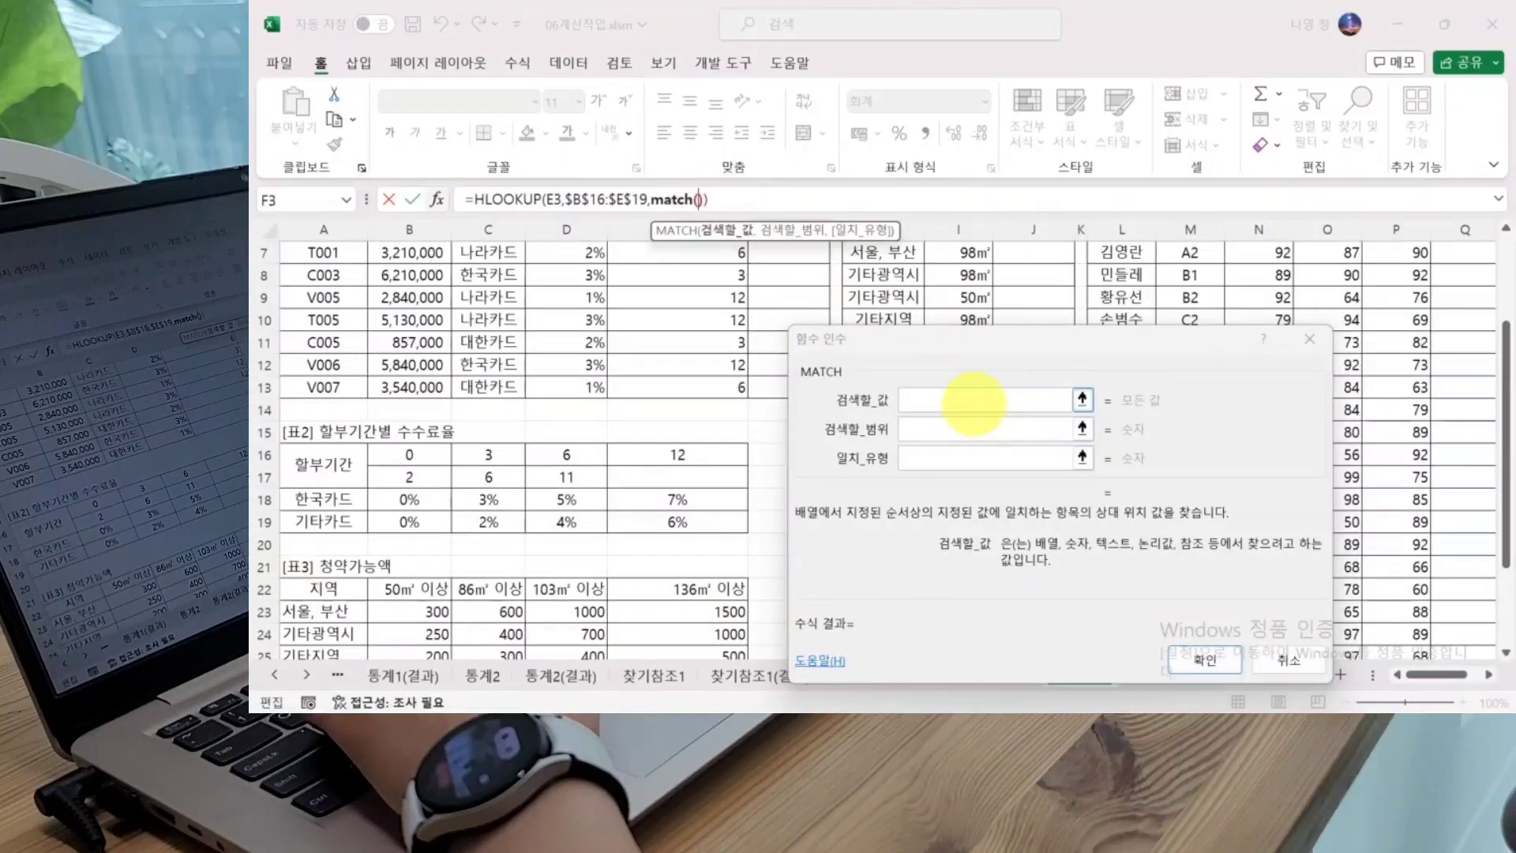
Step: Set MATCH's lookup value to the 결제방법 in C3
left_click(973, 403)
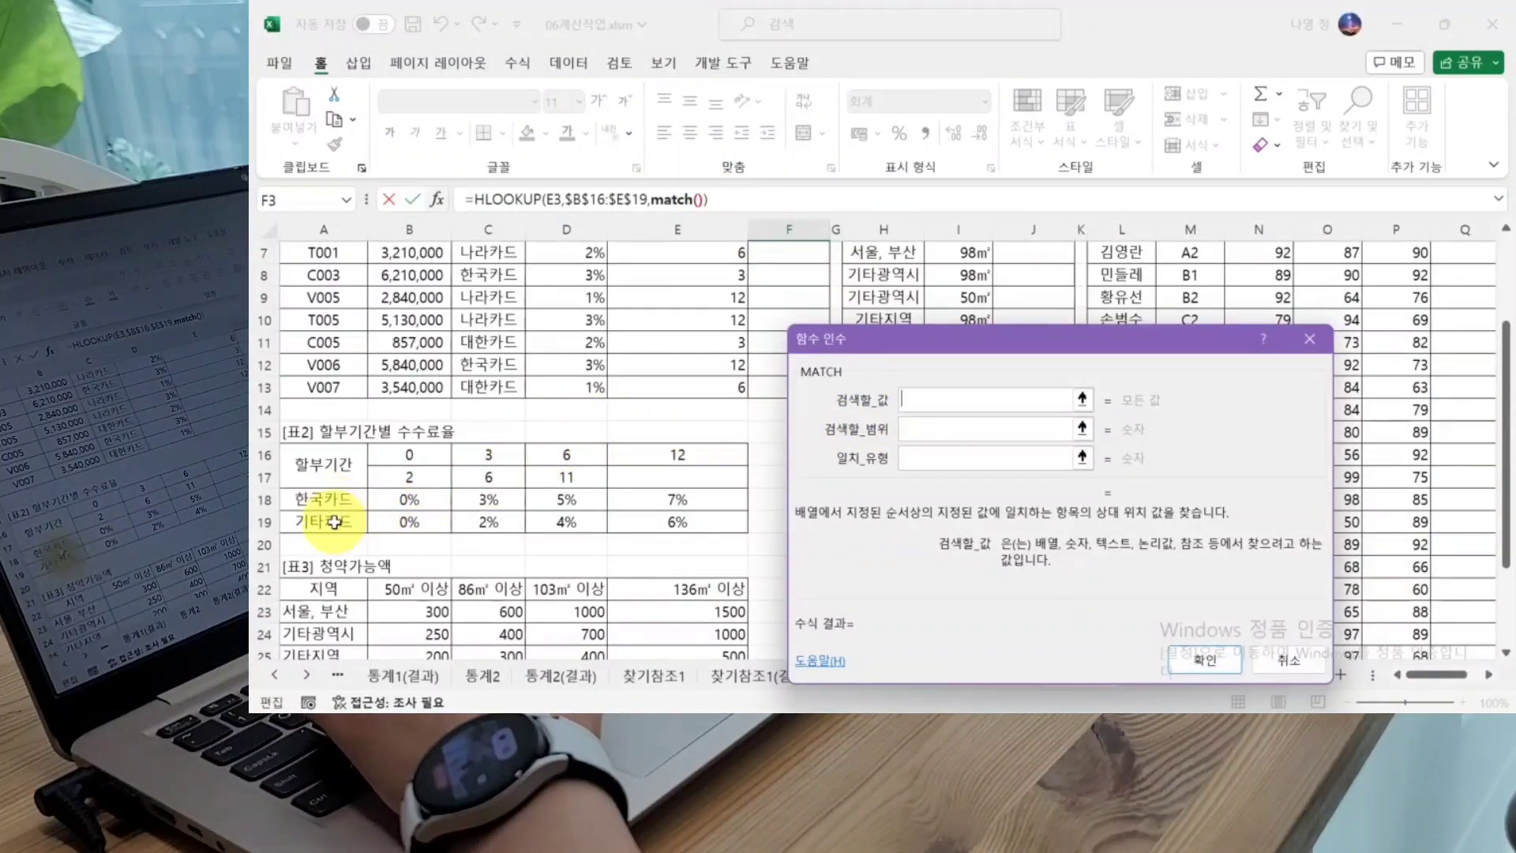
scroll(545, 426, "up", 2)
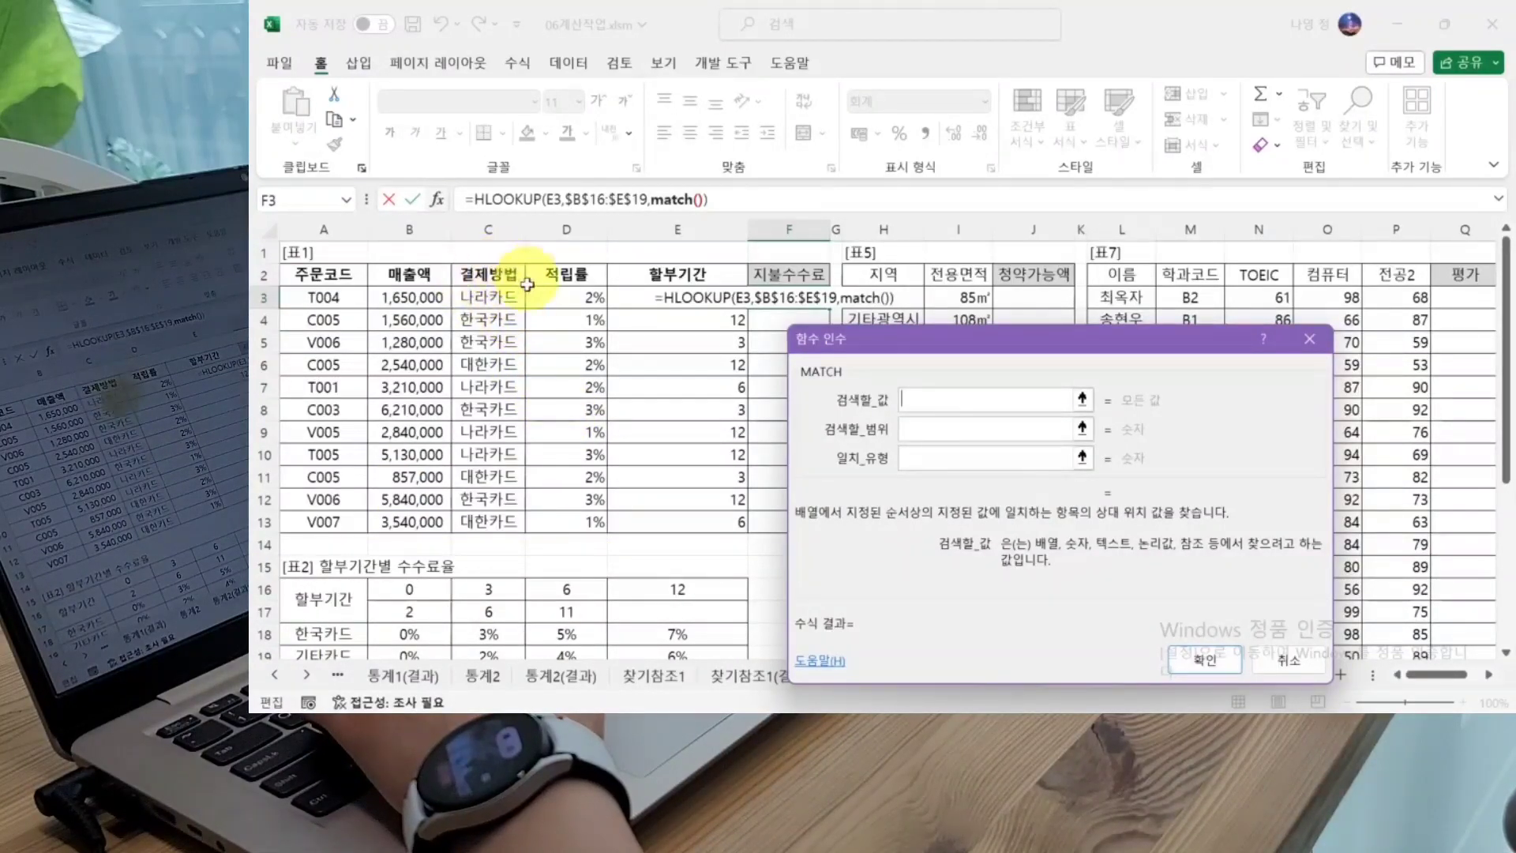
left_click(470, 298)
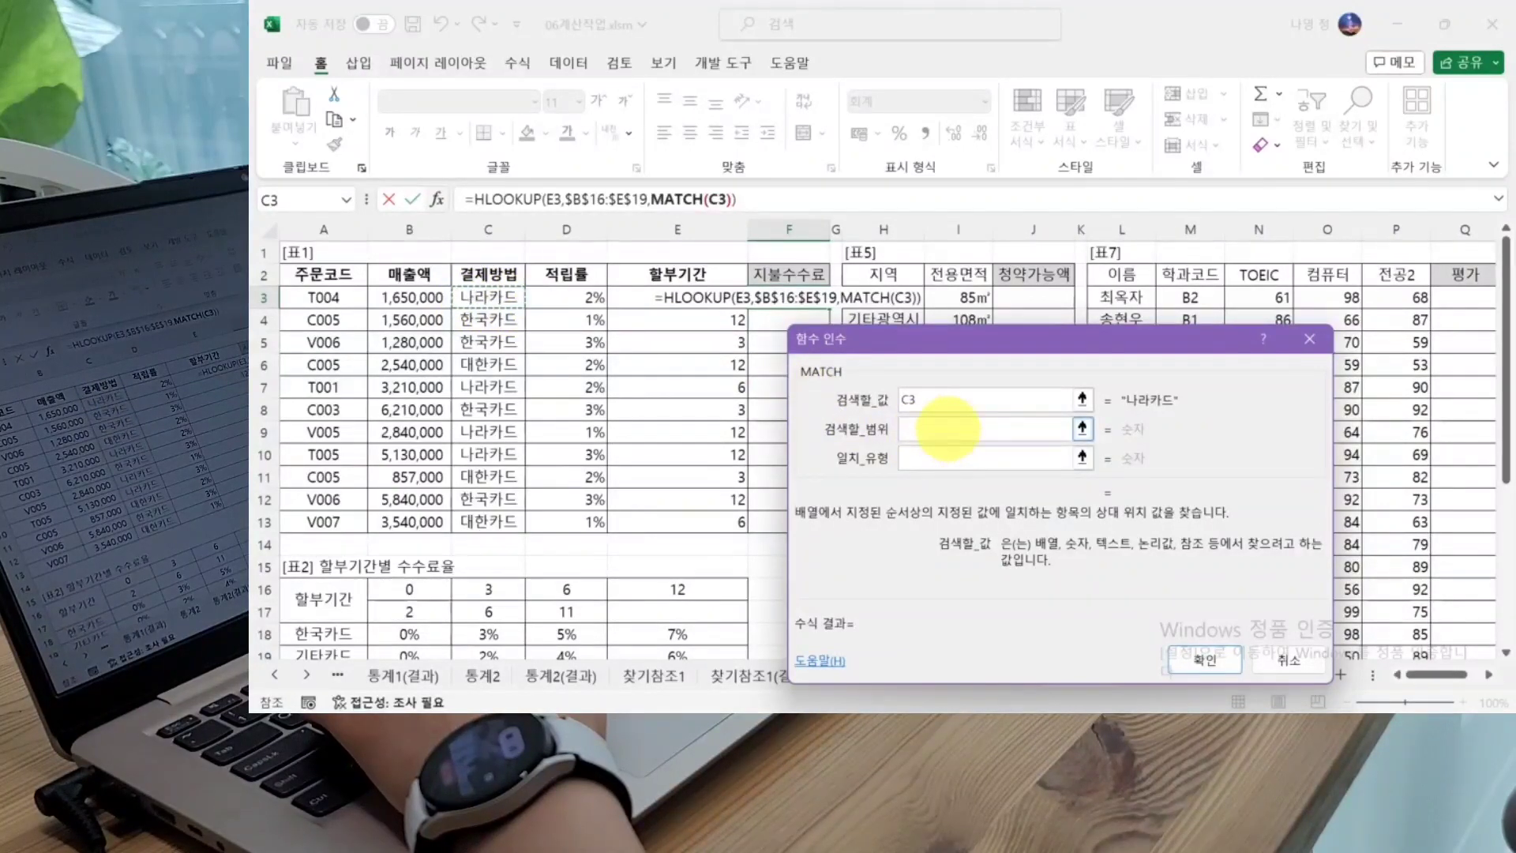
Step: Try 표2's card names in A18:A19 as MATCH's lookup range
scroll(380, 547, "down", 1)
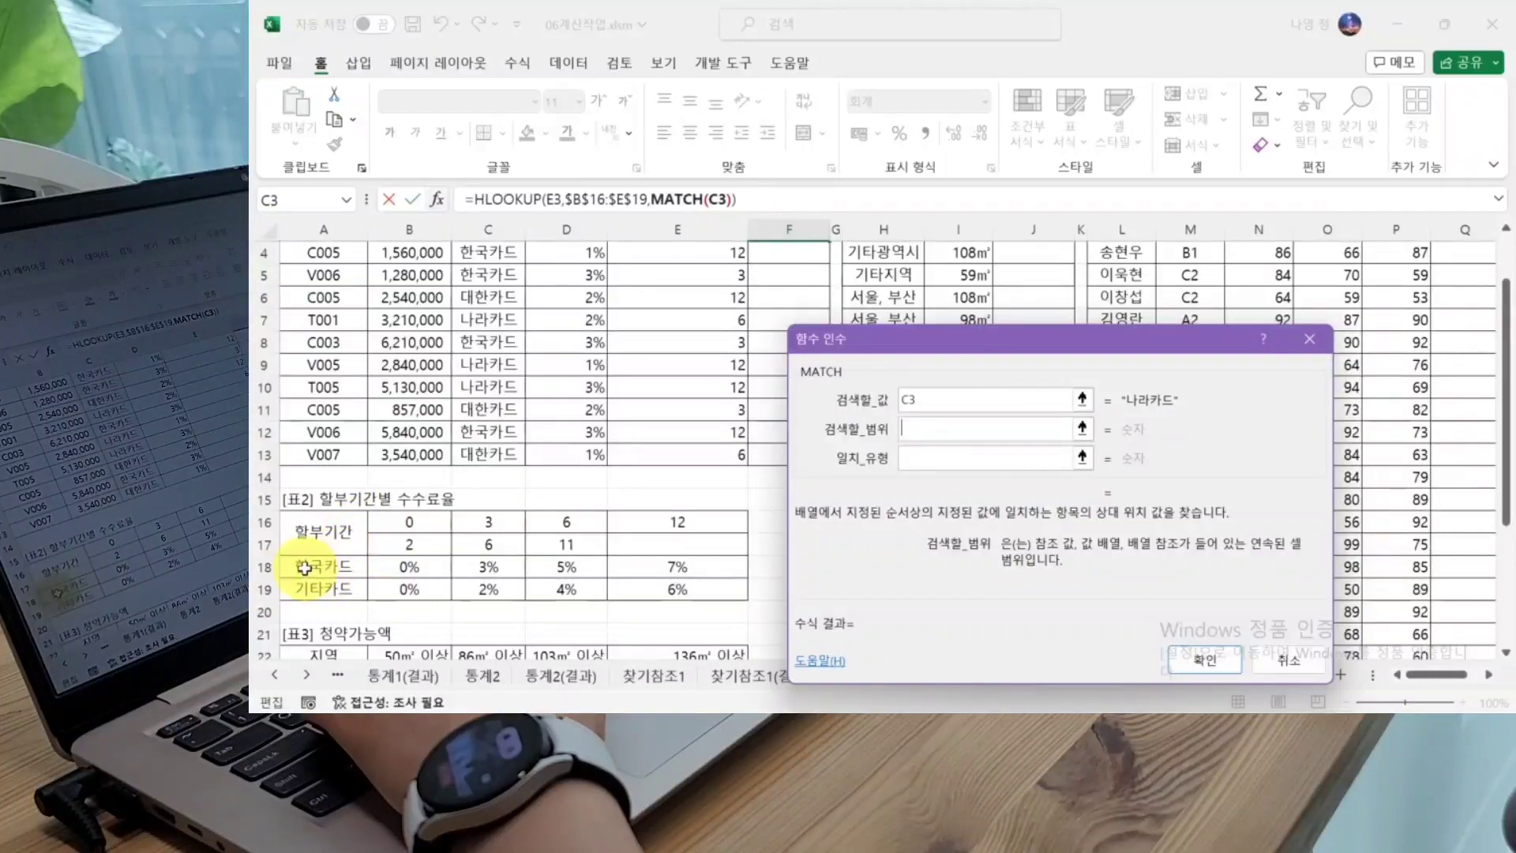
left_click_drag(304, 568, 302, 585)
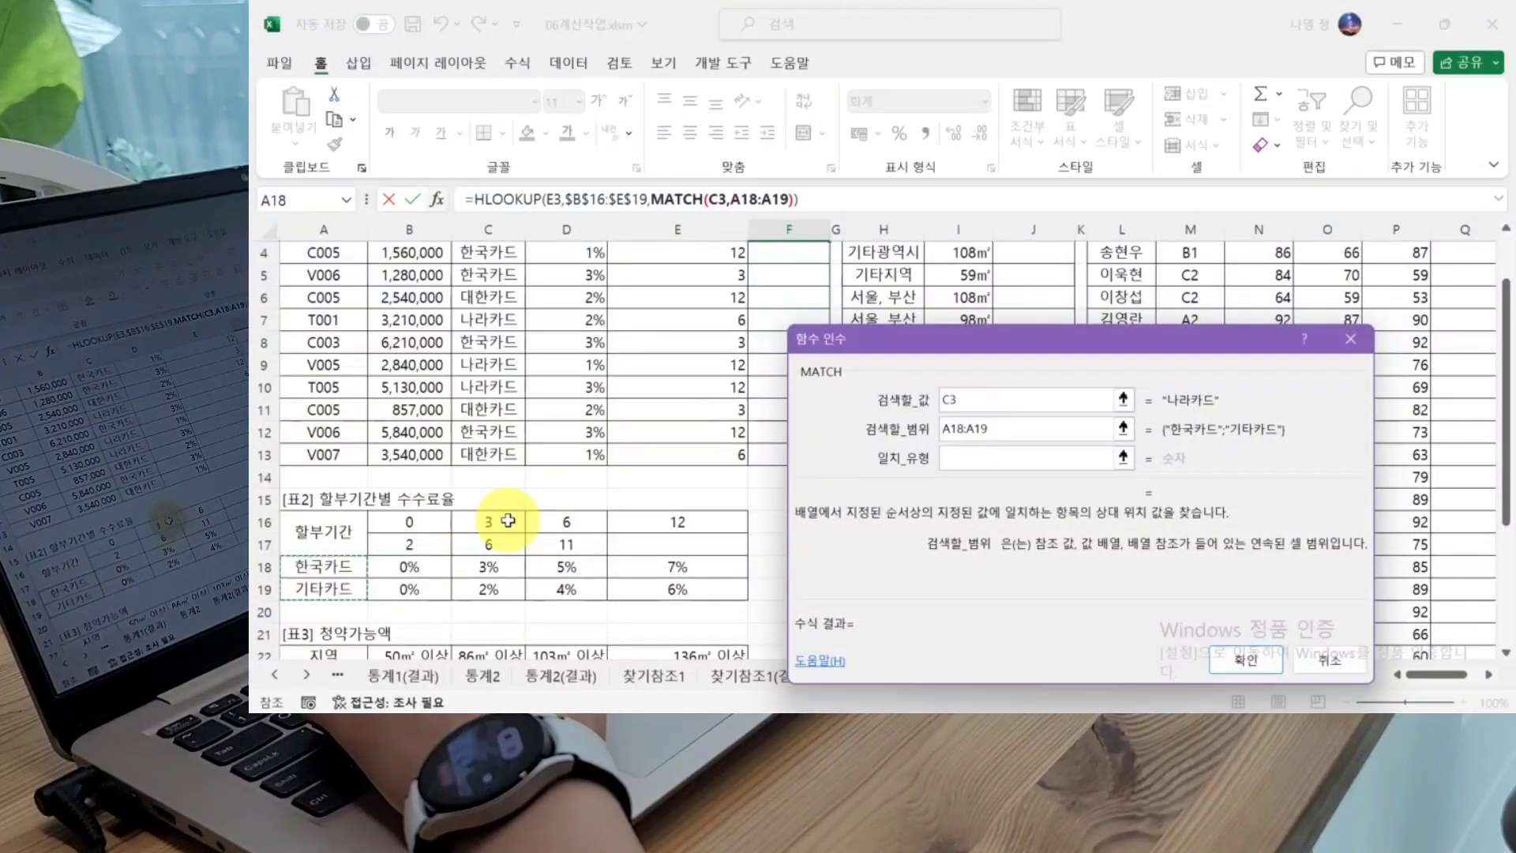
scroll(508, 521, "up", 1)
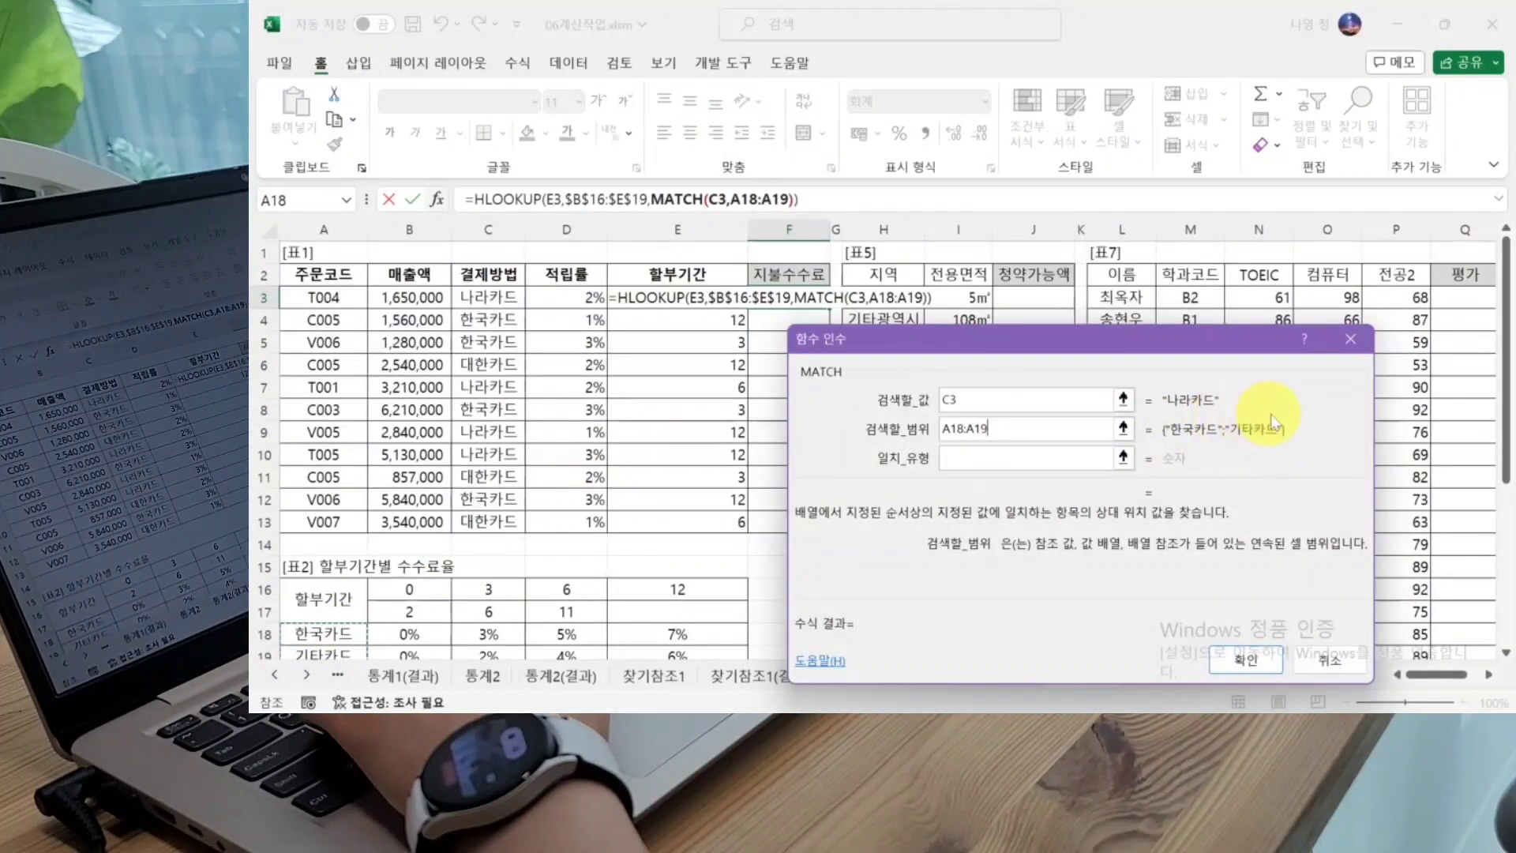
Step: Replace MATCH's lookup range with the array constant {"한국카드";"대한카드"}
left_click_drag(1057, 430, 959, 430)
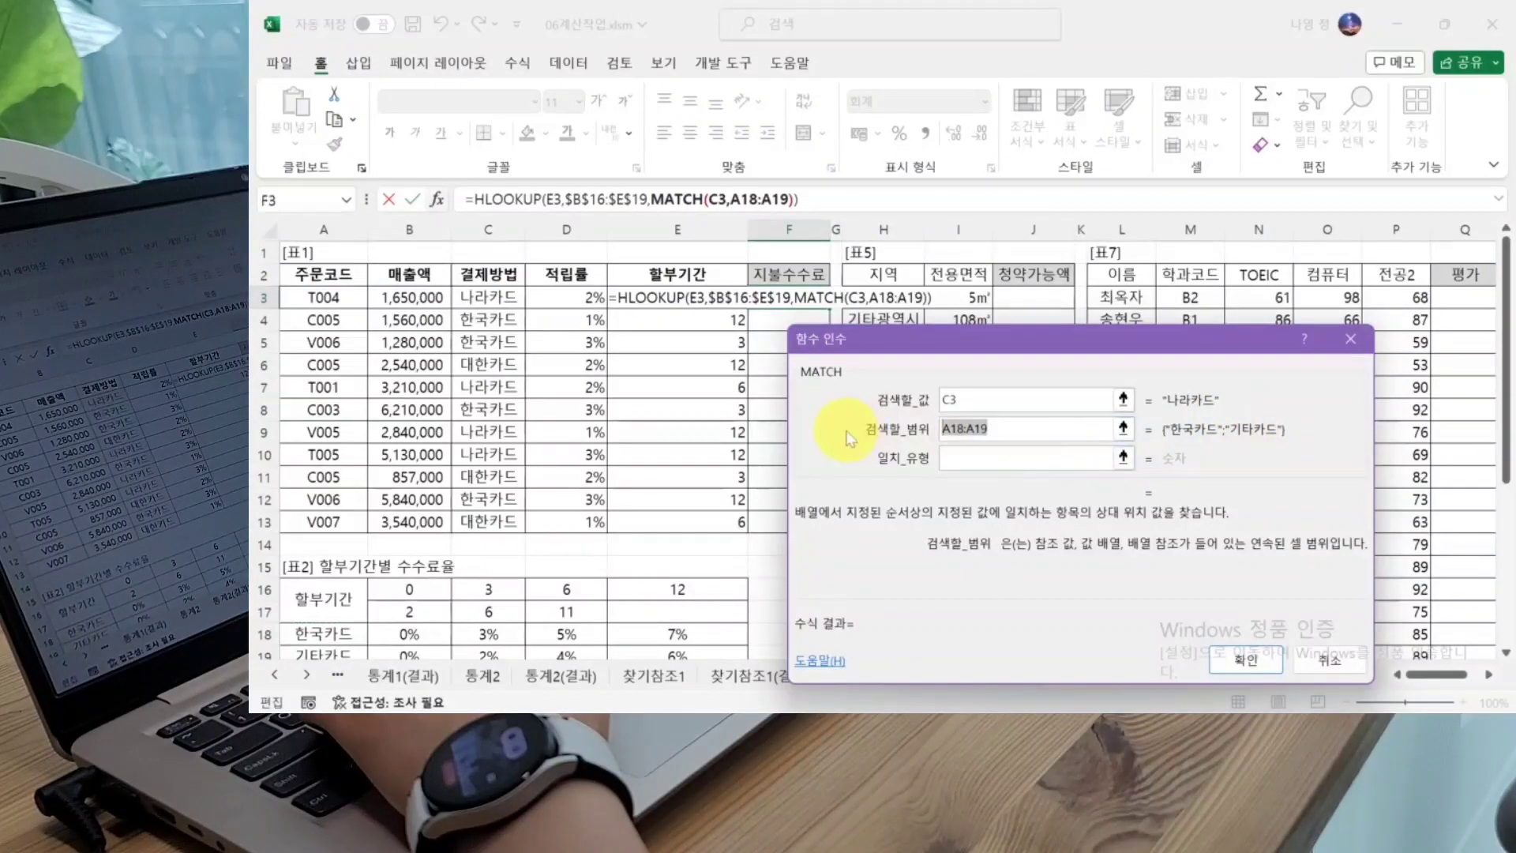
type("{}")
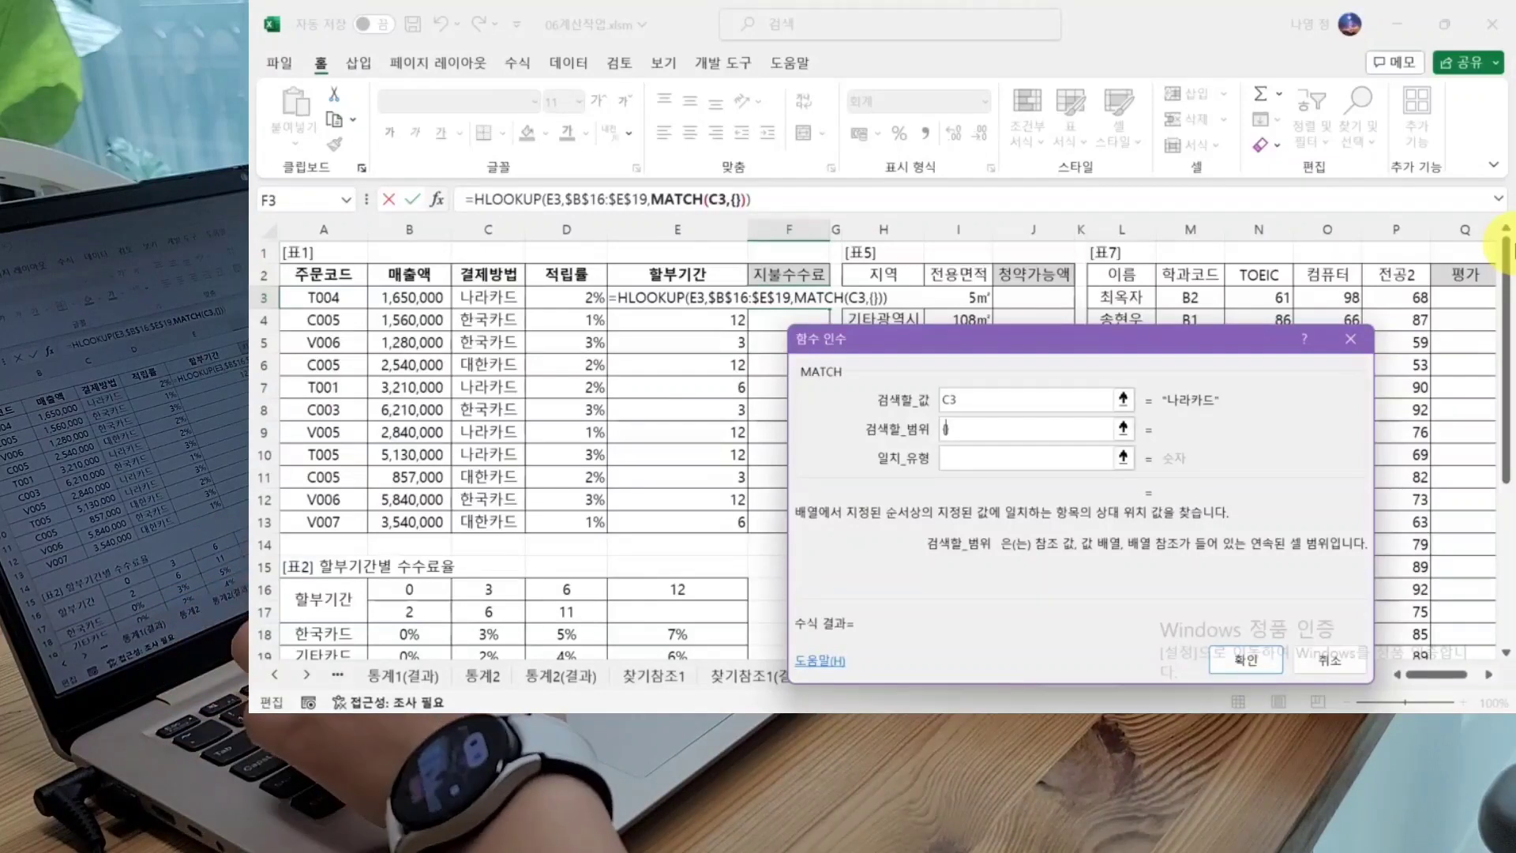
type("\"\"")
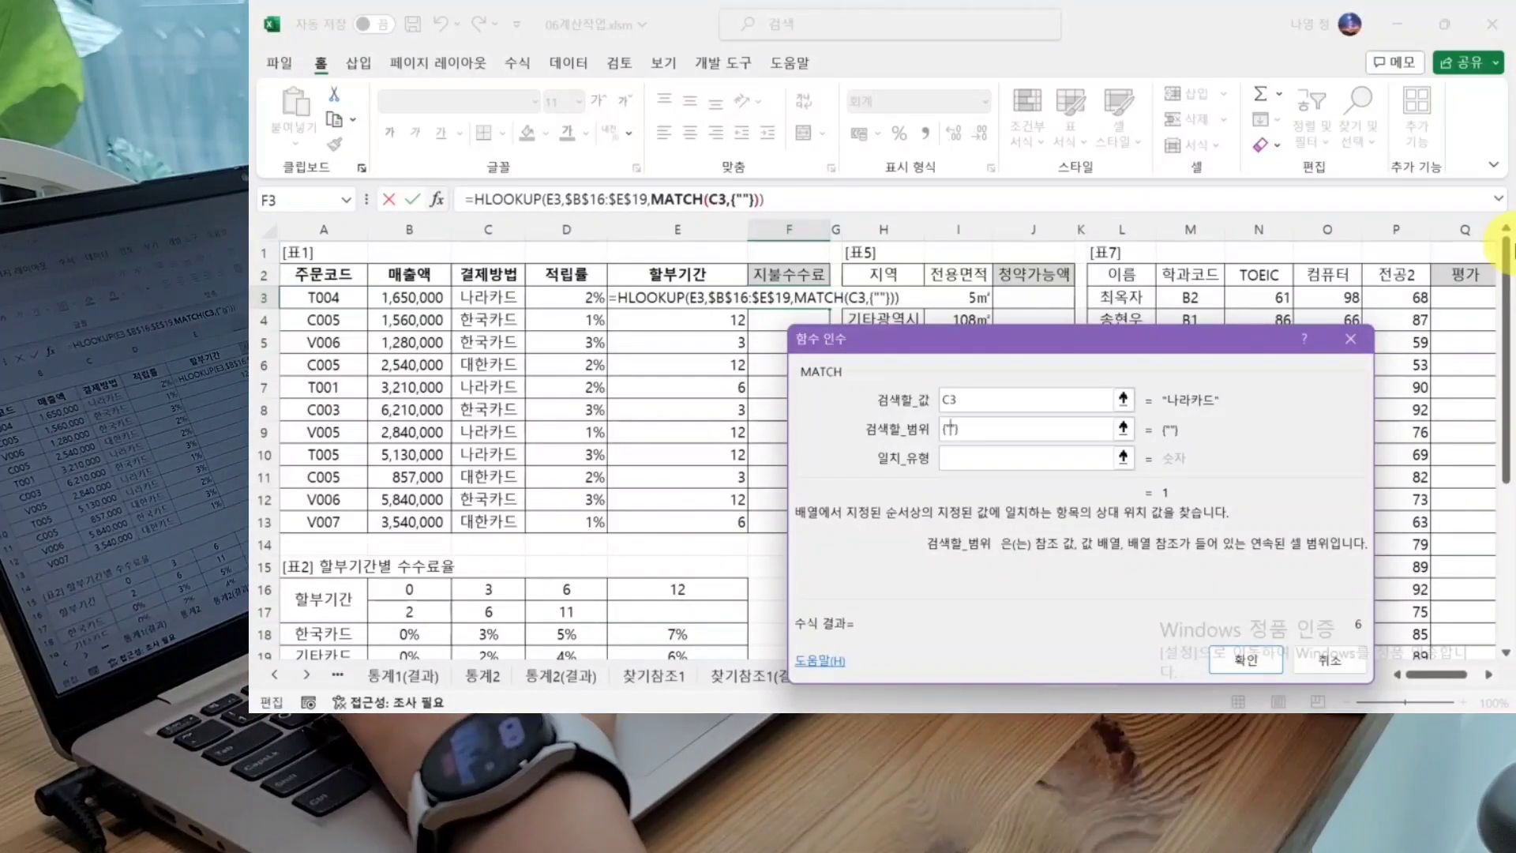
type("gks")
key("BackSpace")
key("BackSpace")
key("BackSpace")
type("한")
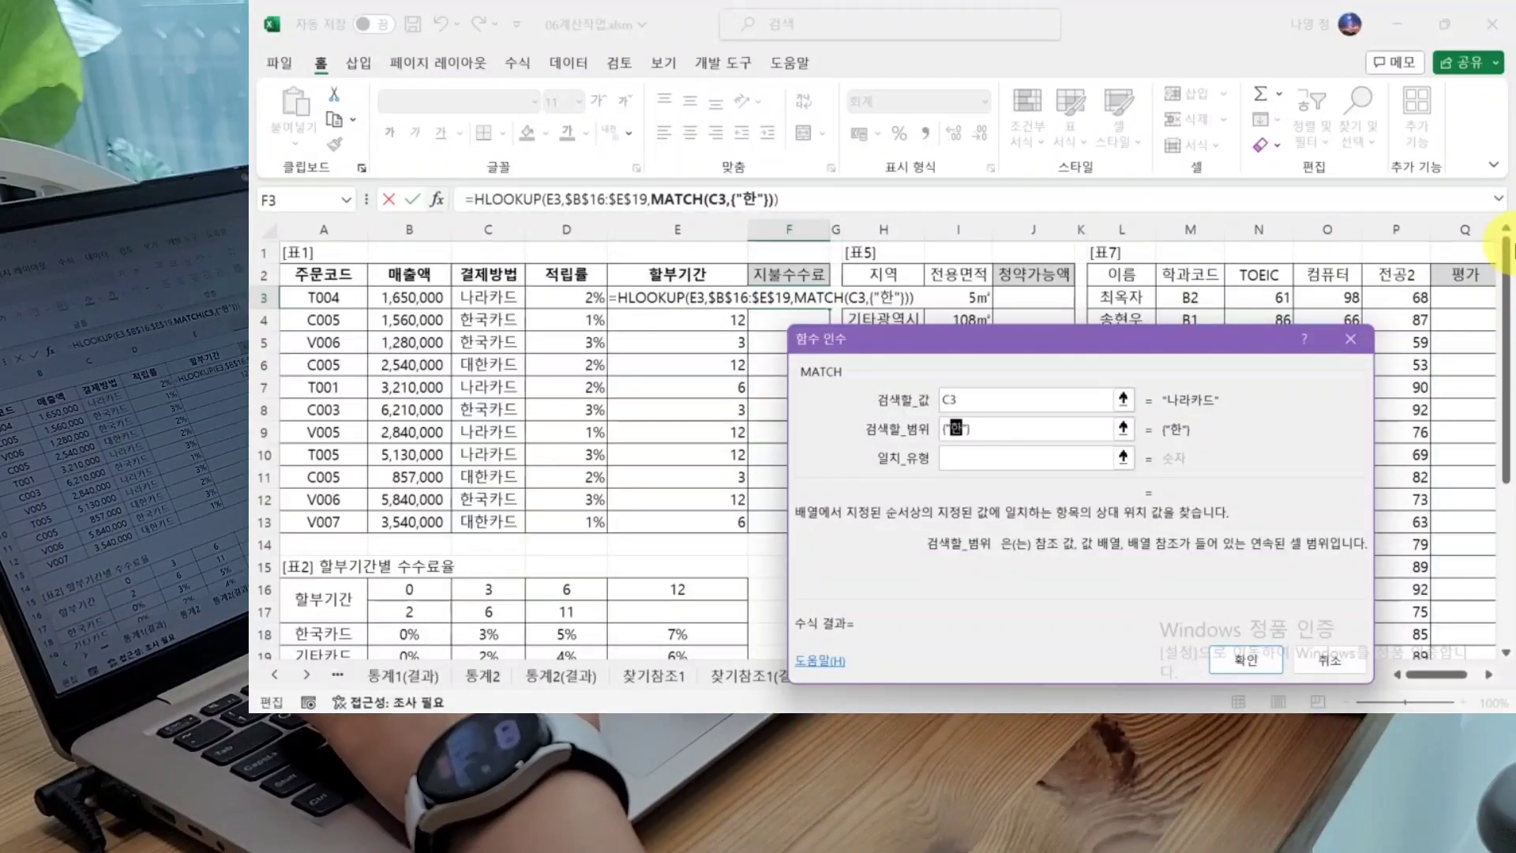
type("구")
type("카드")
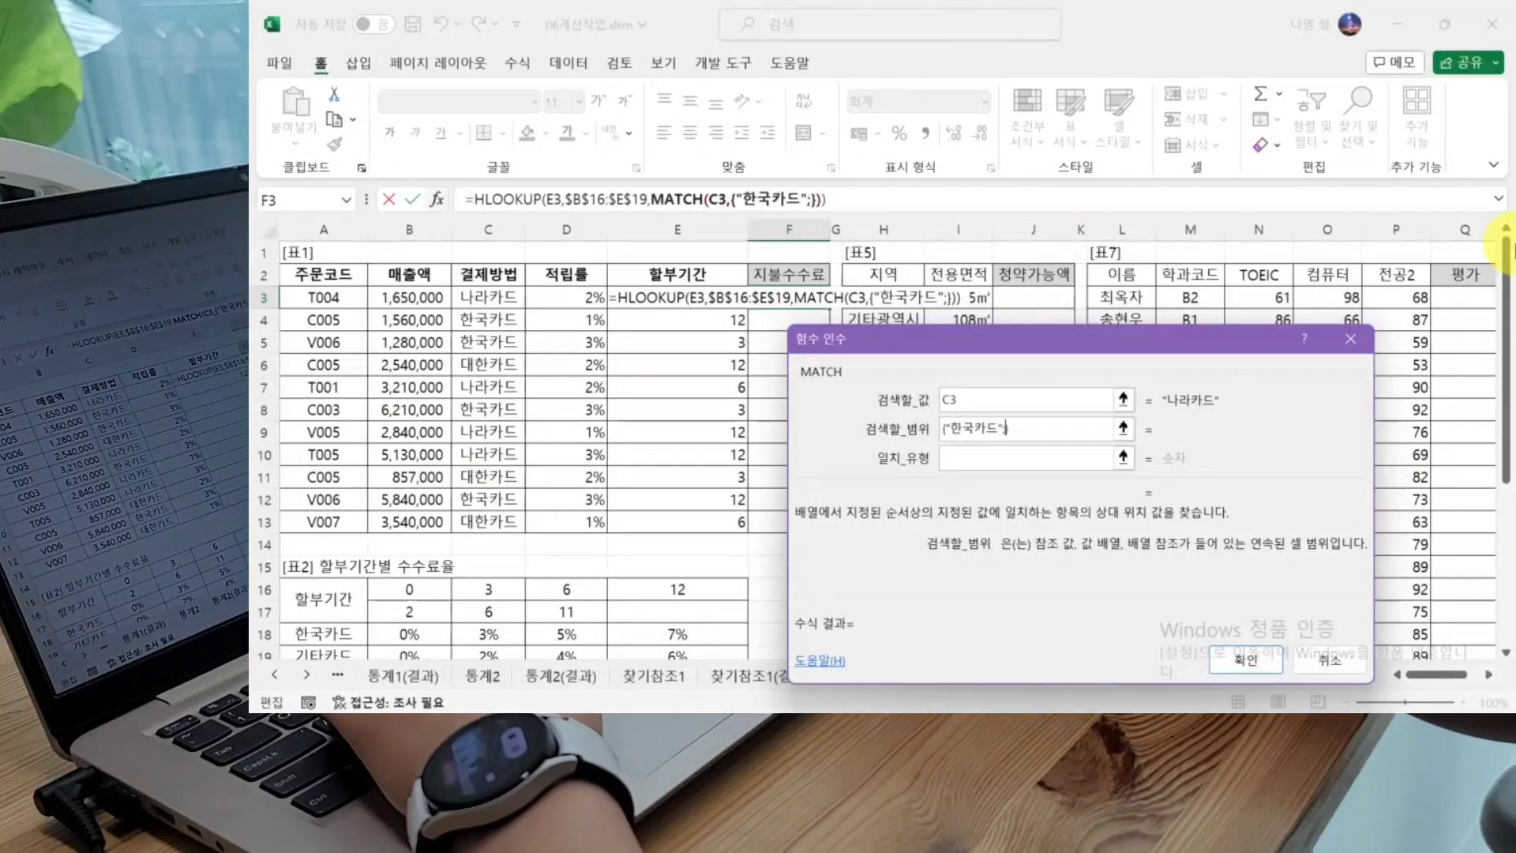
type(";\"\"")
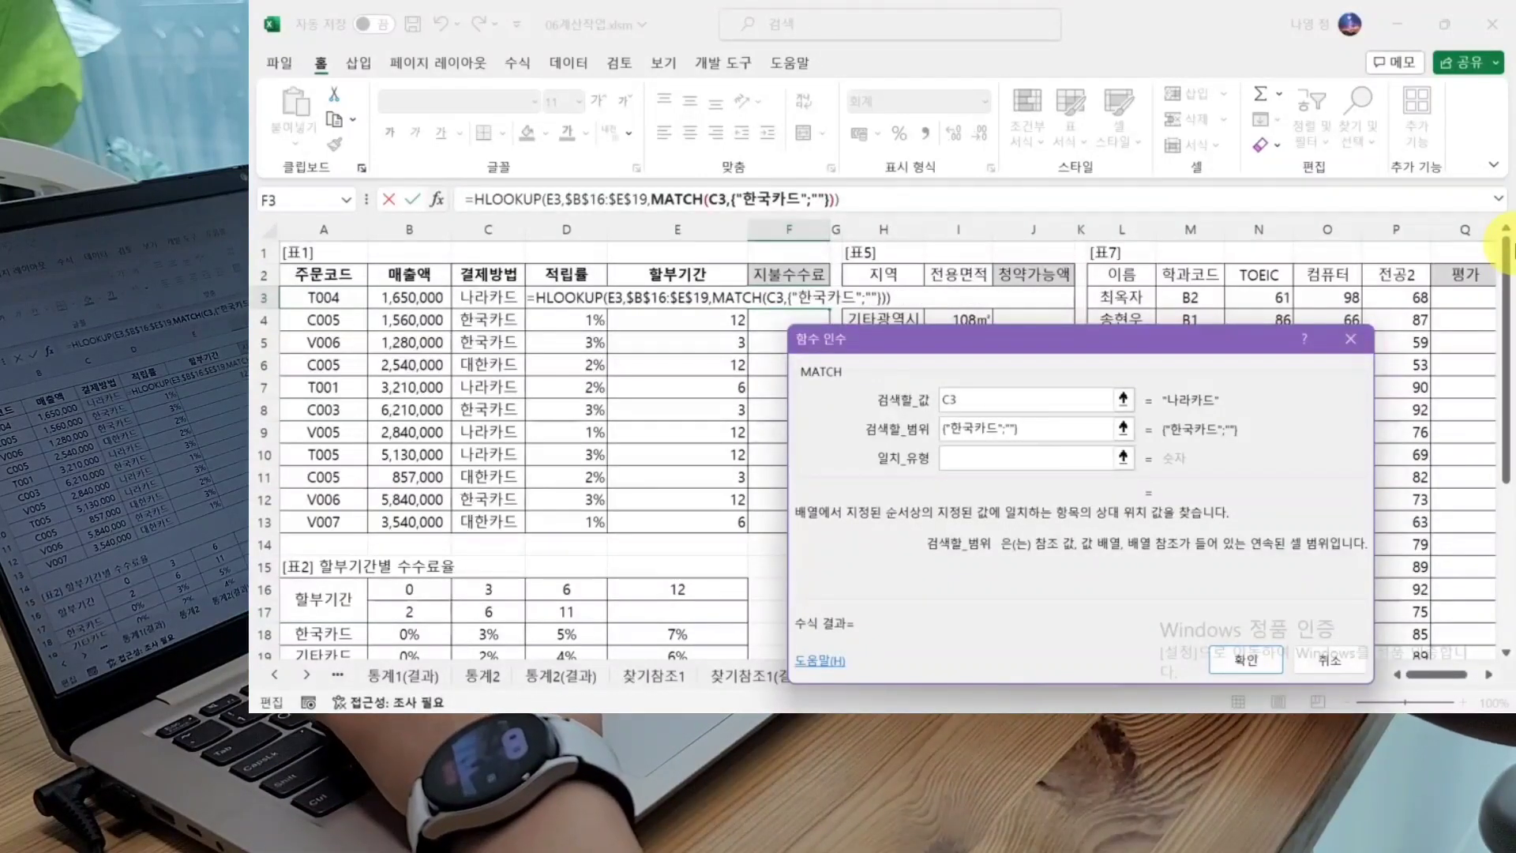
key("Left")
type("ㄷㅐ한카ㄷ")
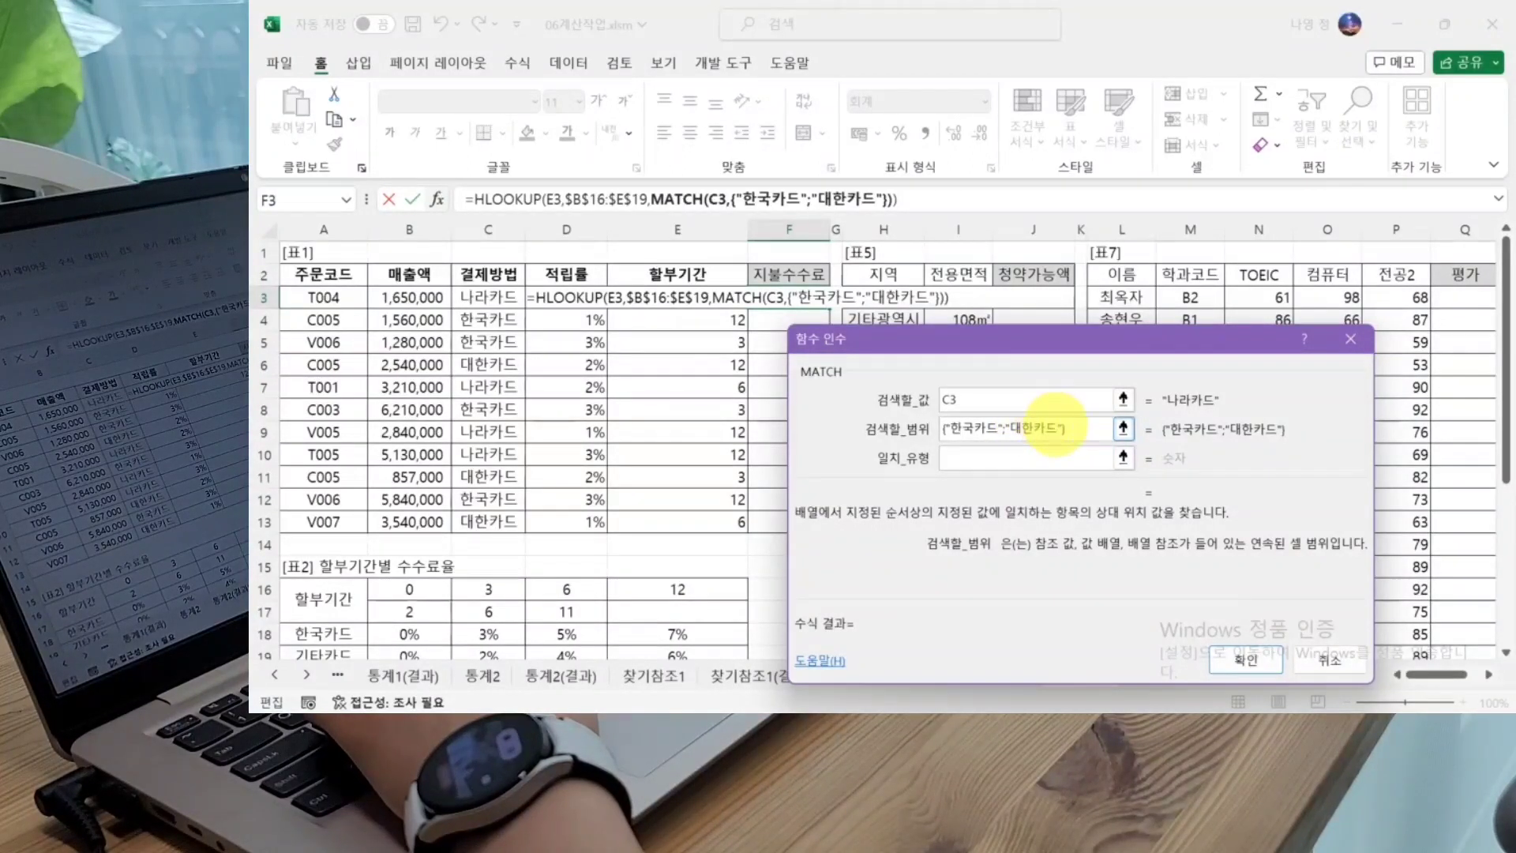
Step: Set MATCH's match type to -1
left_click(979, 458)
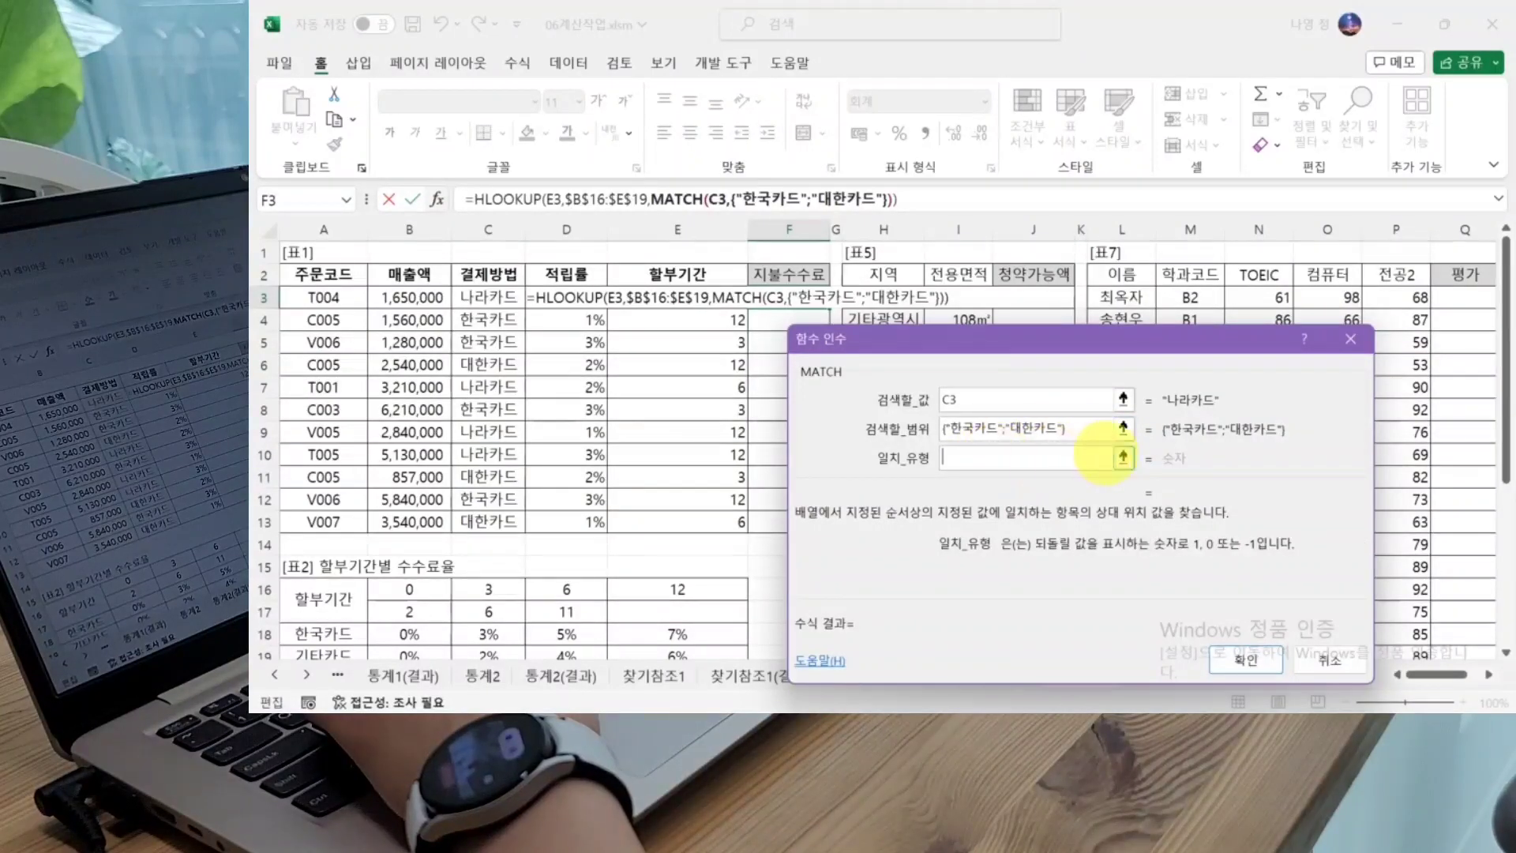
type("-1")
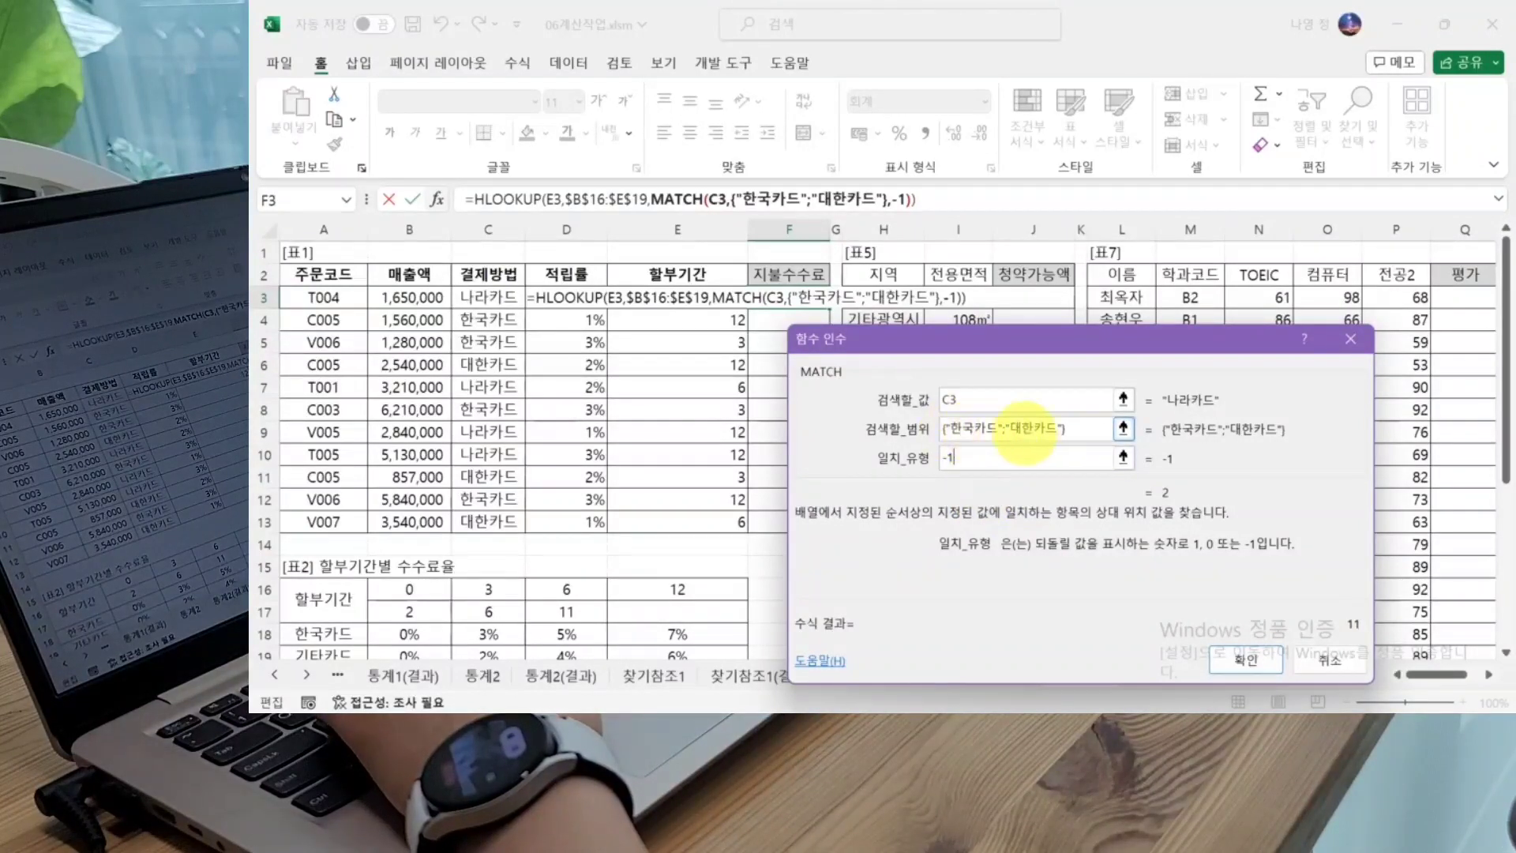
left_click(979, 427)
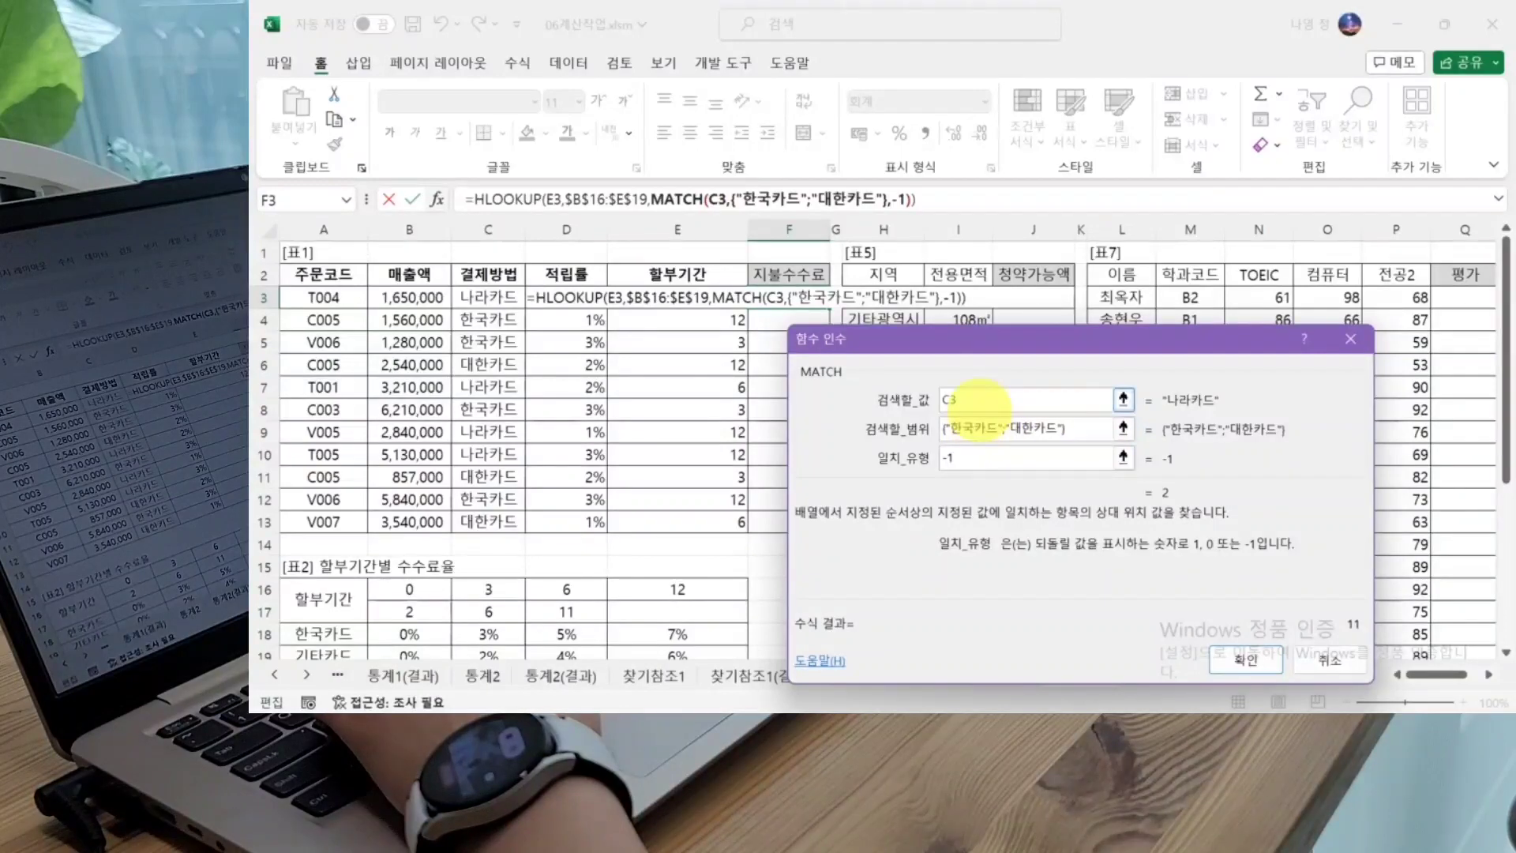
left_click(983, 450)
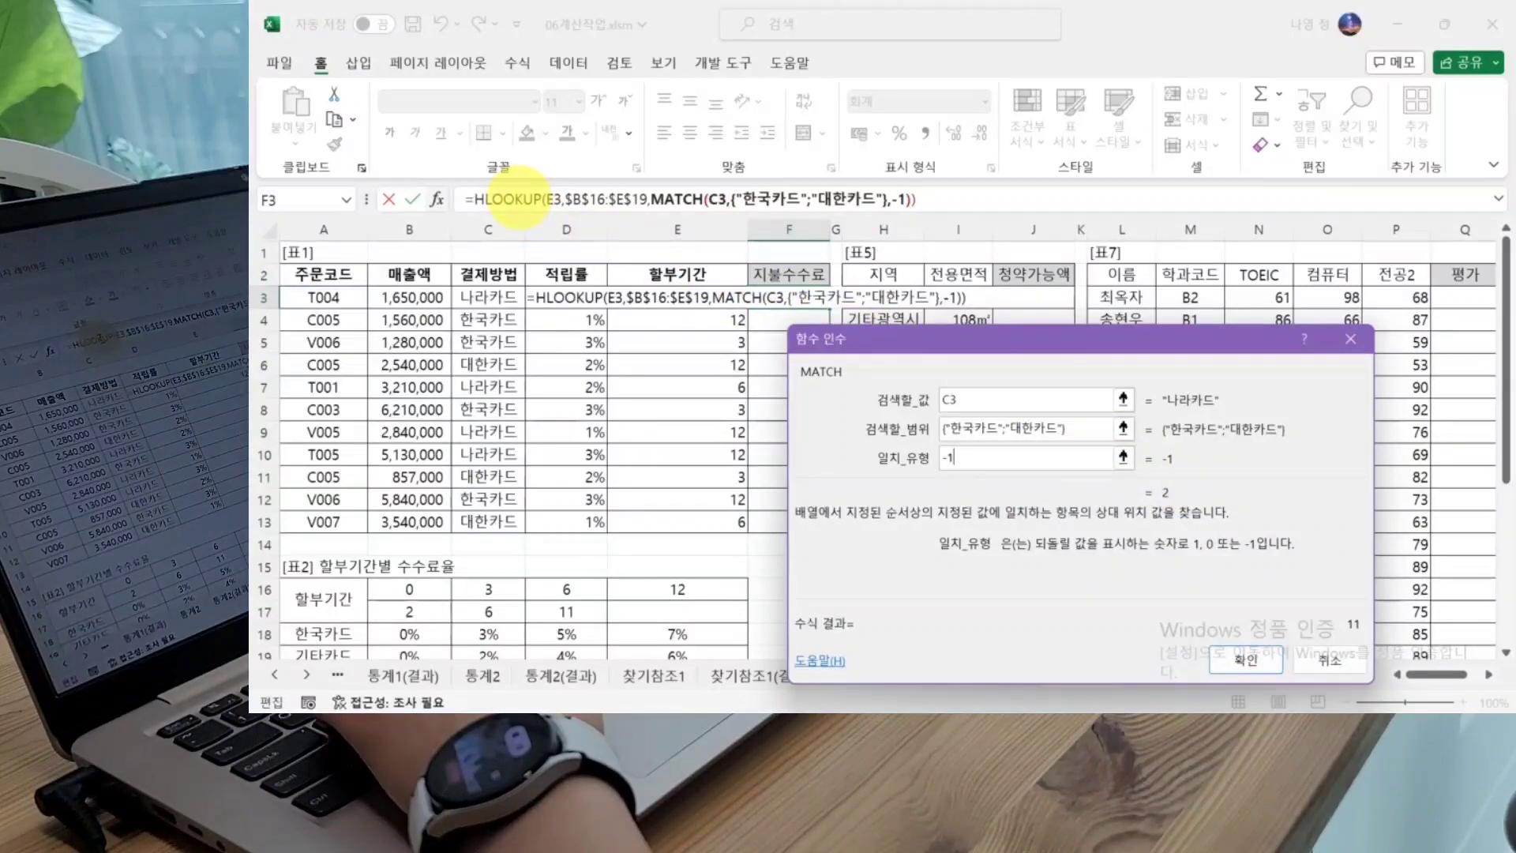
Step: Return to the HLOOKUP arguments and add +2 after the nested MATCH in the row index number
left_click(513, 199)
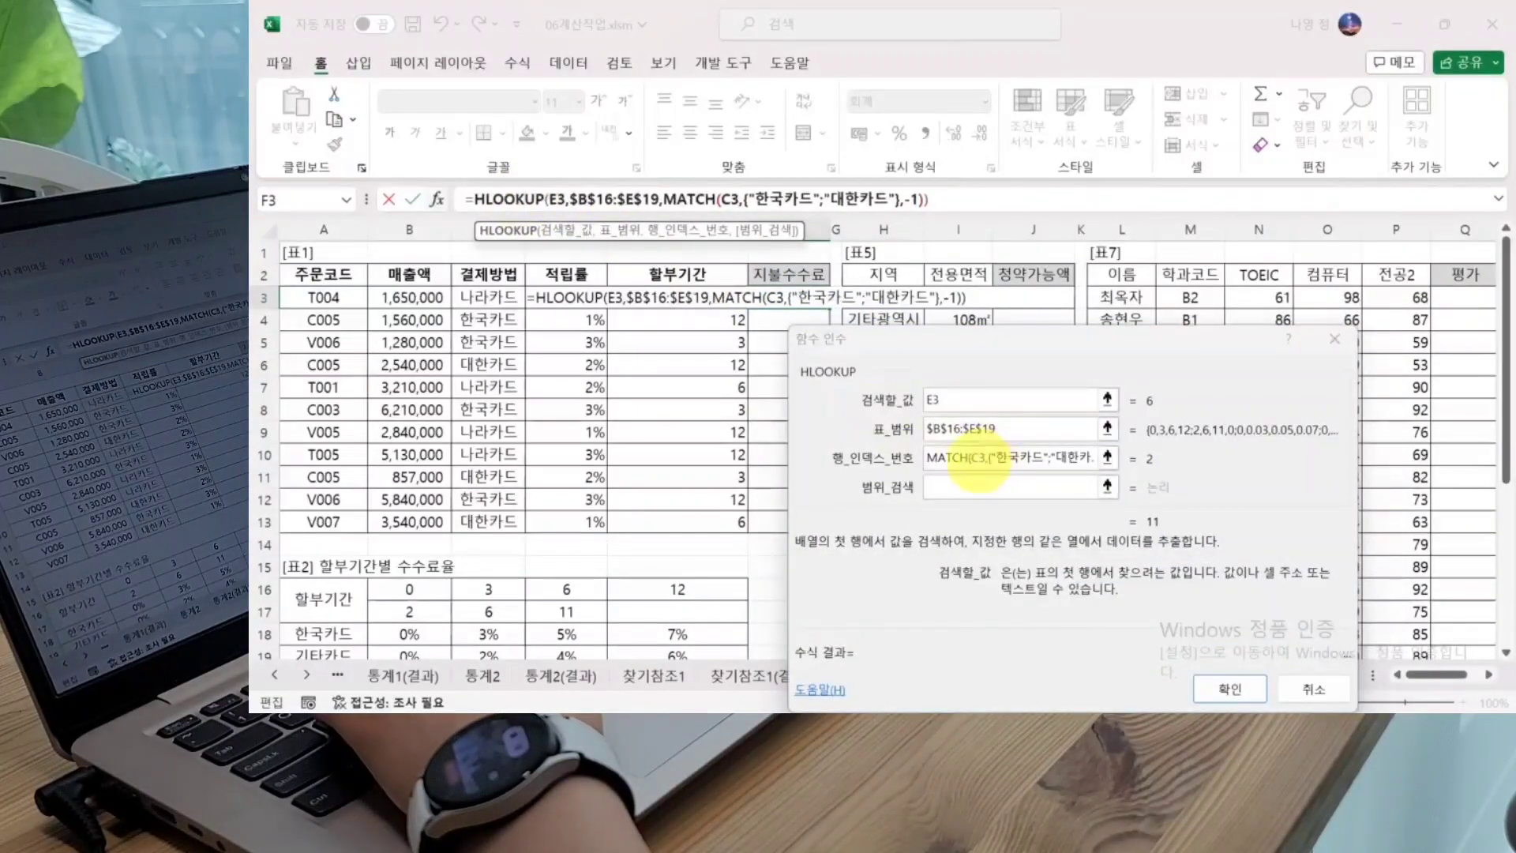
left_click_drag(940, 458, 1117, 472)
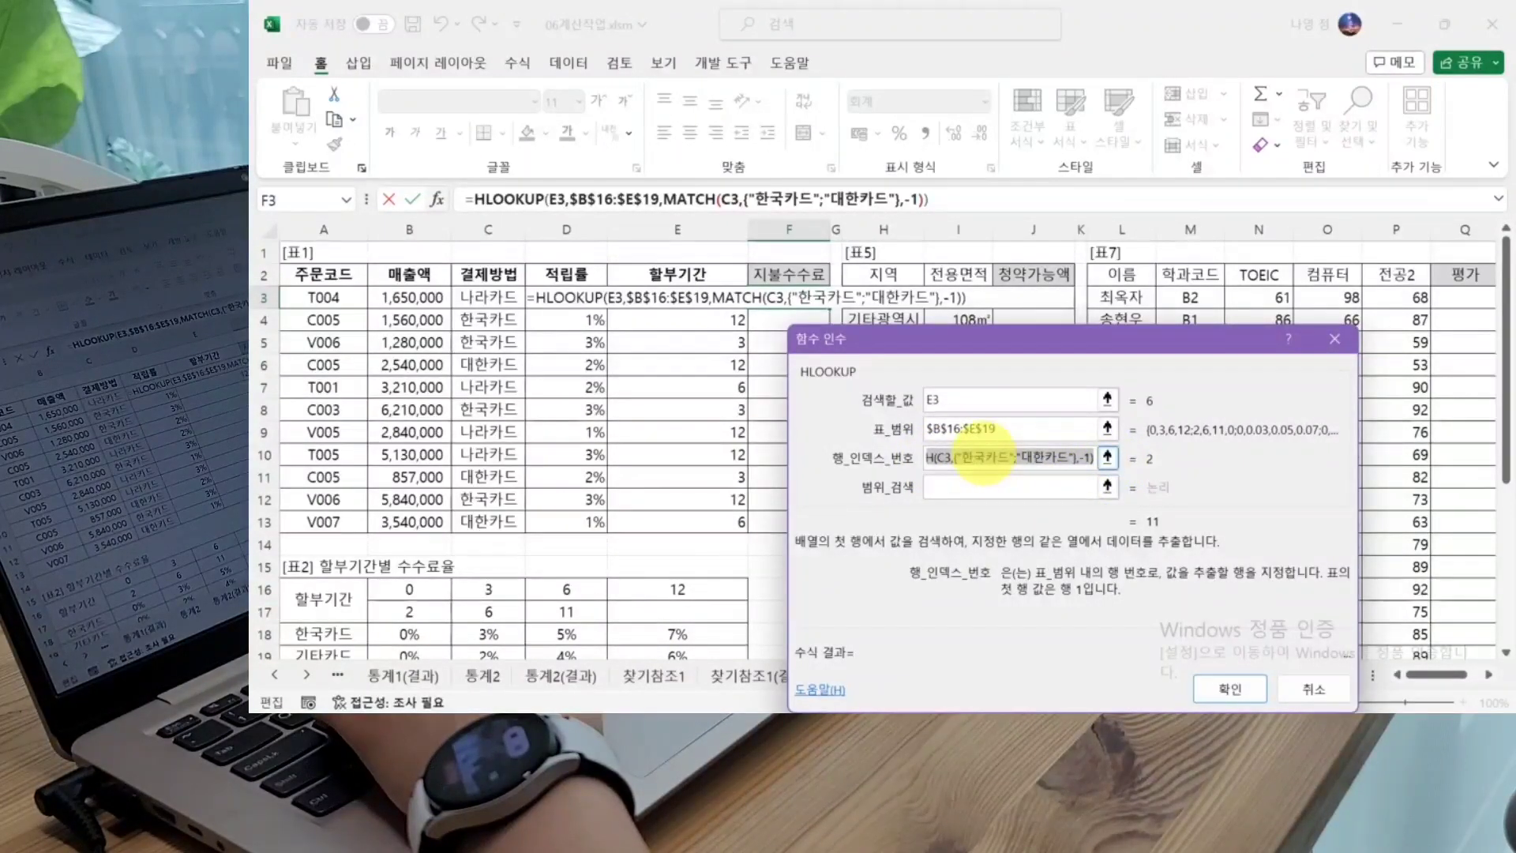
left_click(986, 458)
double_click(1048, 458)
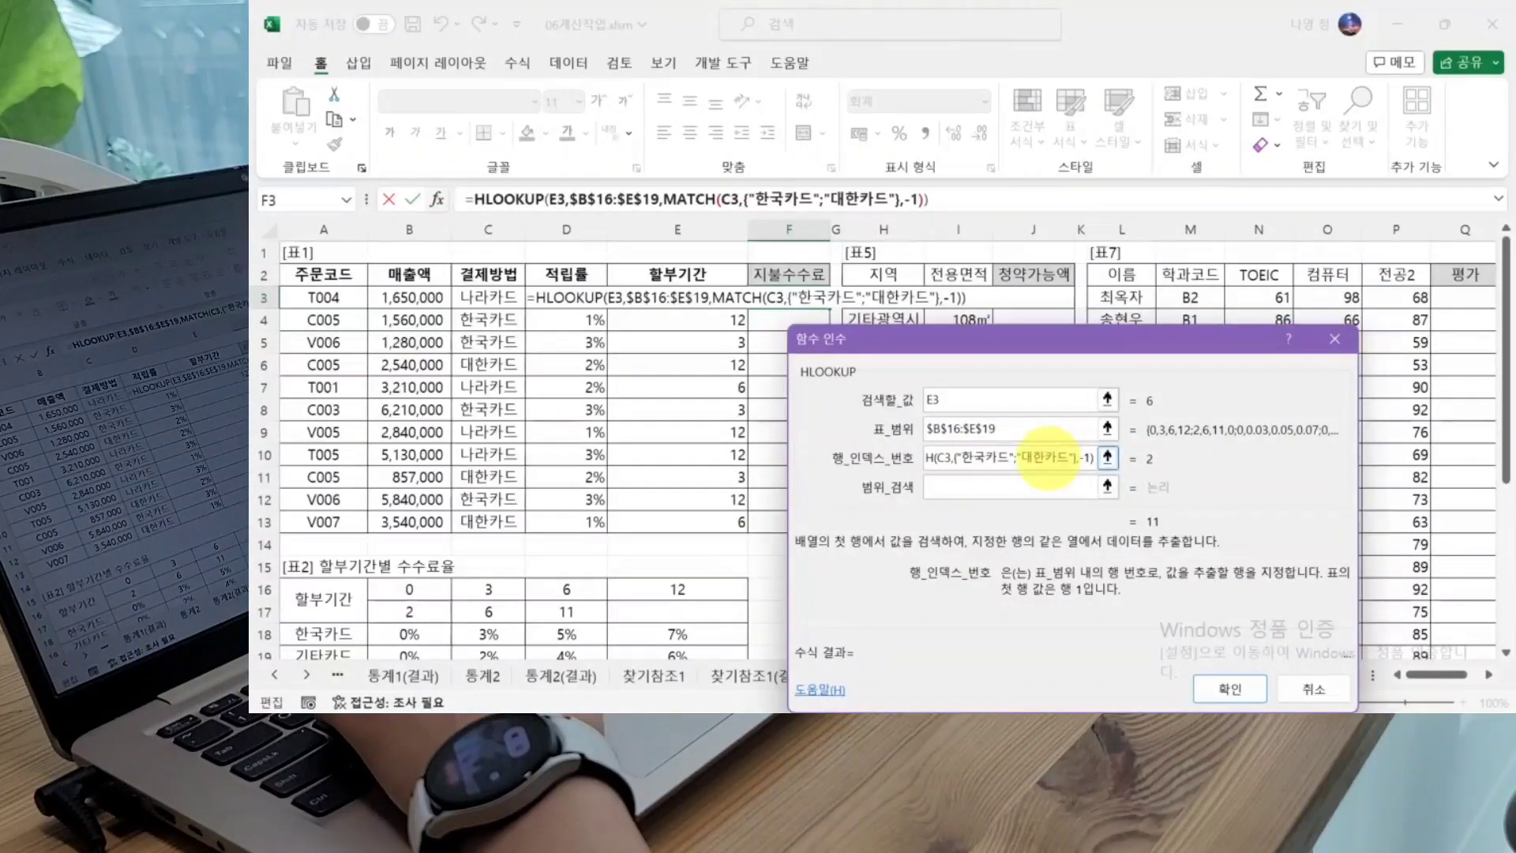
scroll(494, 514, "down", 1)
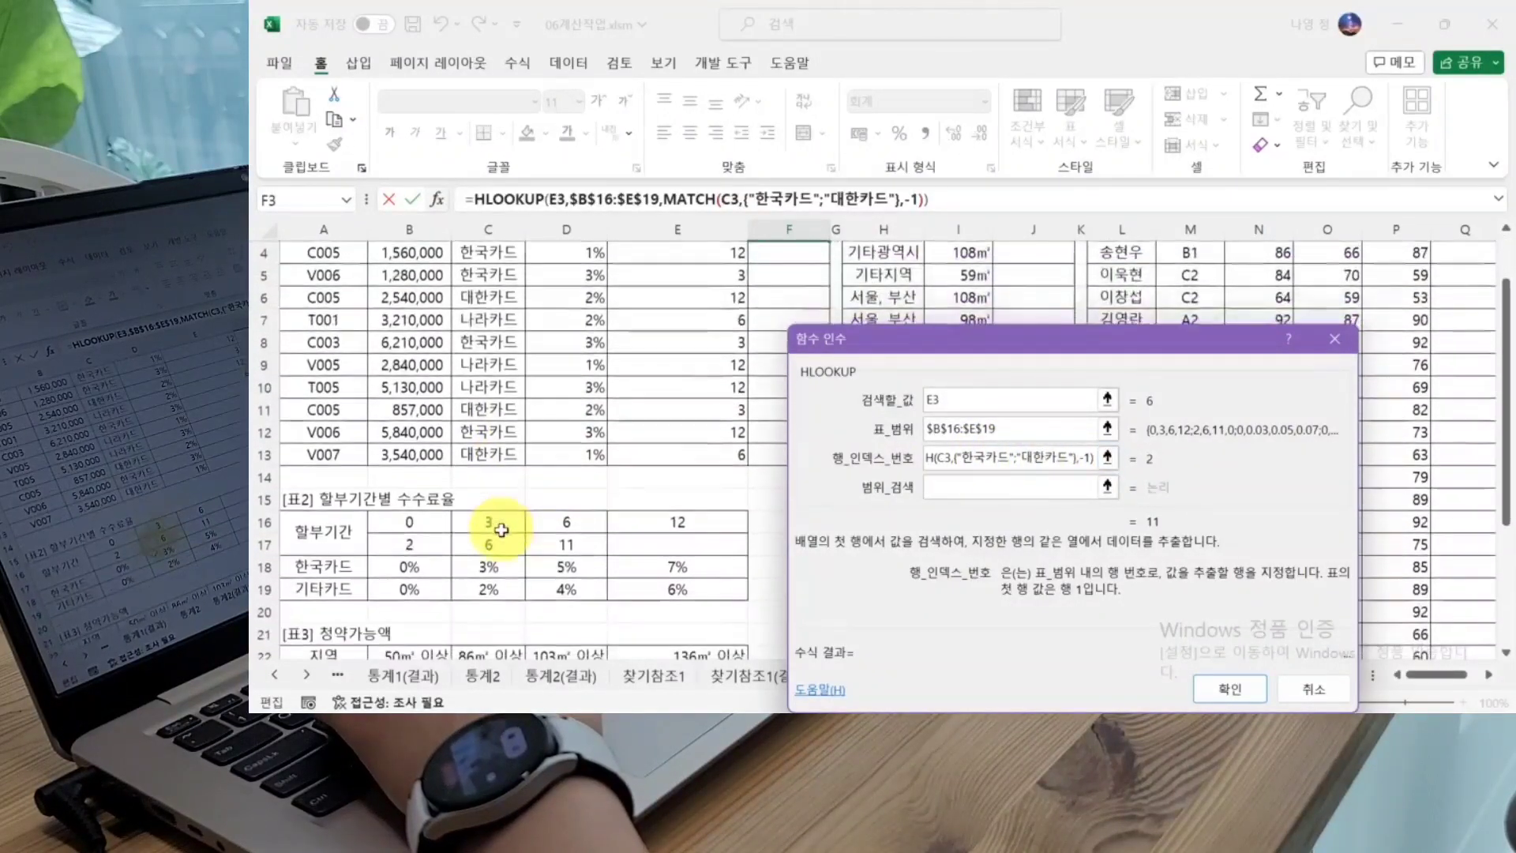
left_click(1044, 458)
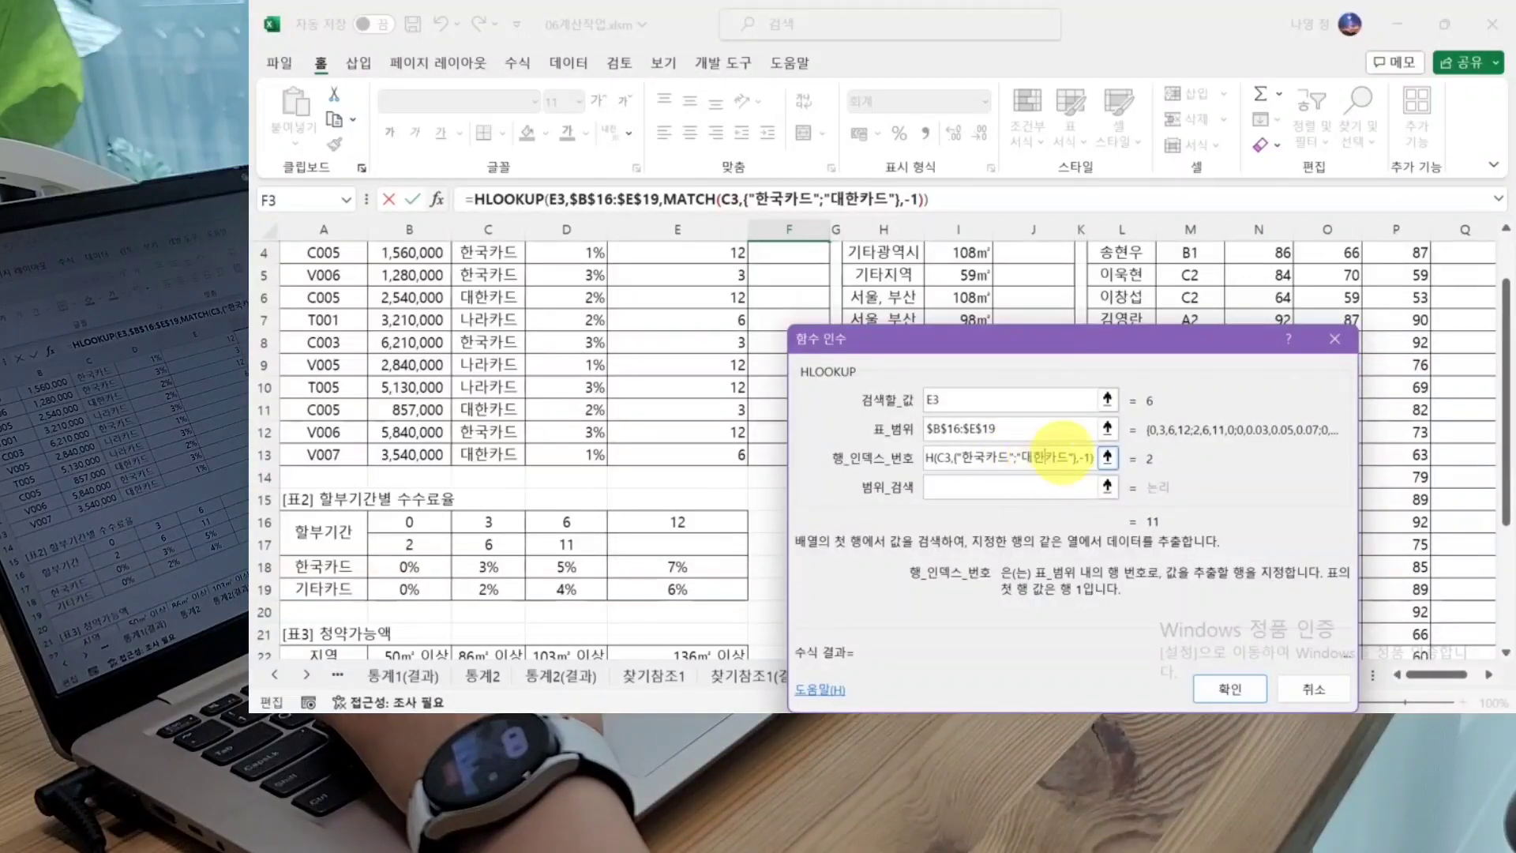
left_click(1093, 458)
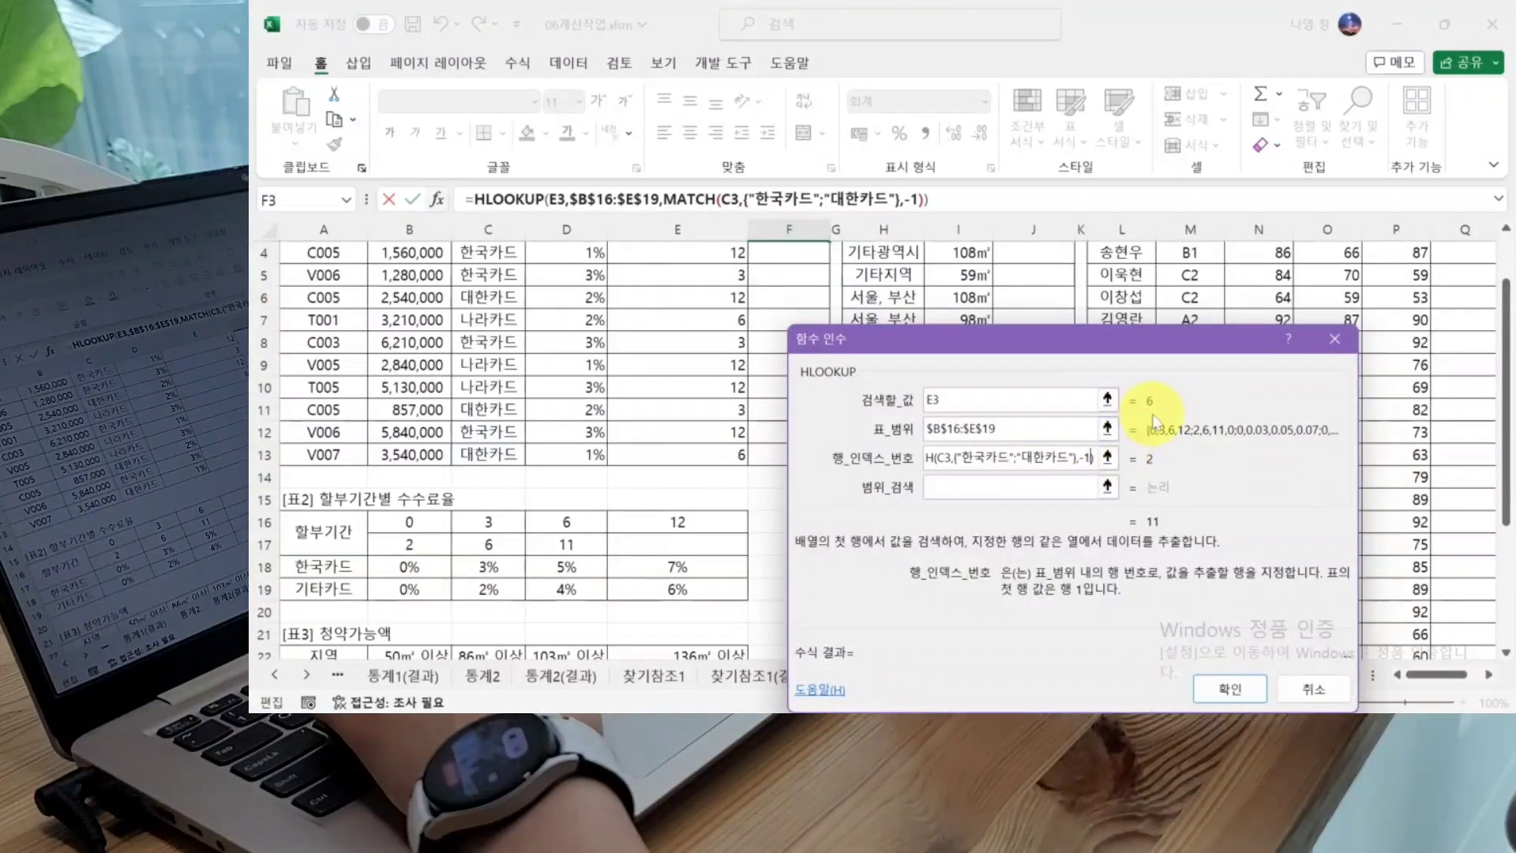
type("+2")
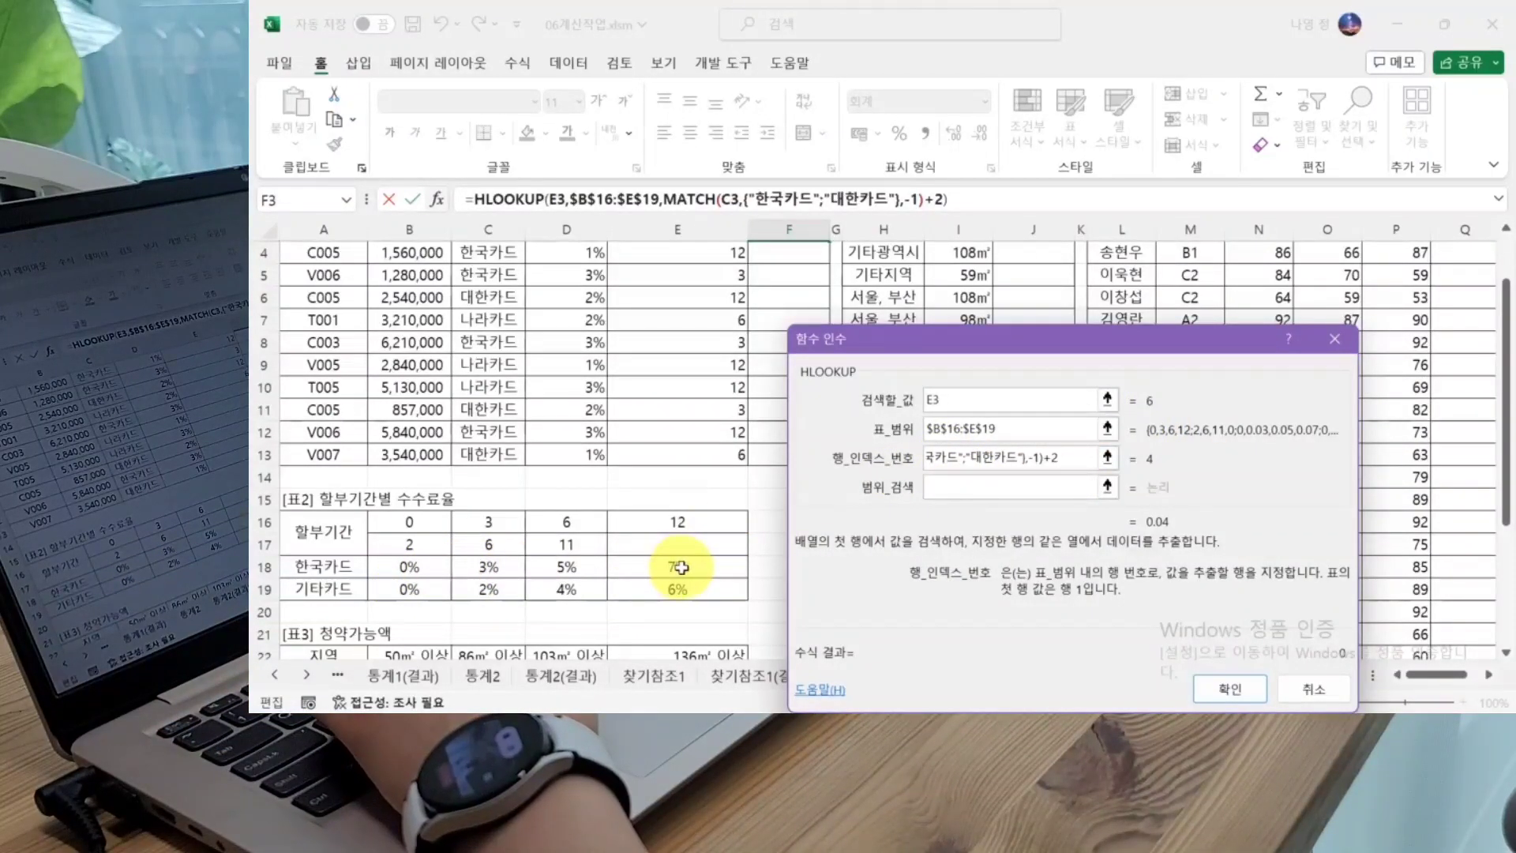
Step: Set HLOOKUP's range lookup to 0 and enter the formula in F3
left_click(970, 488)
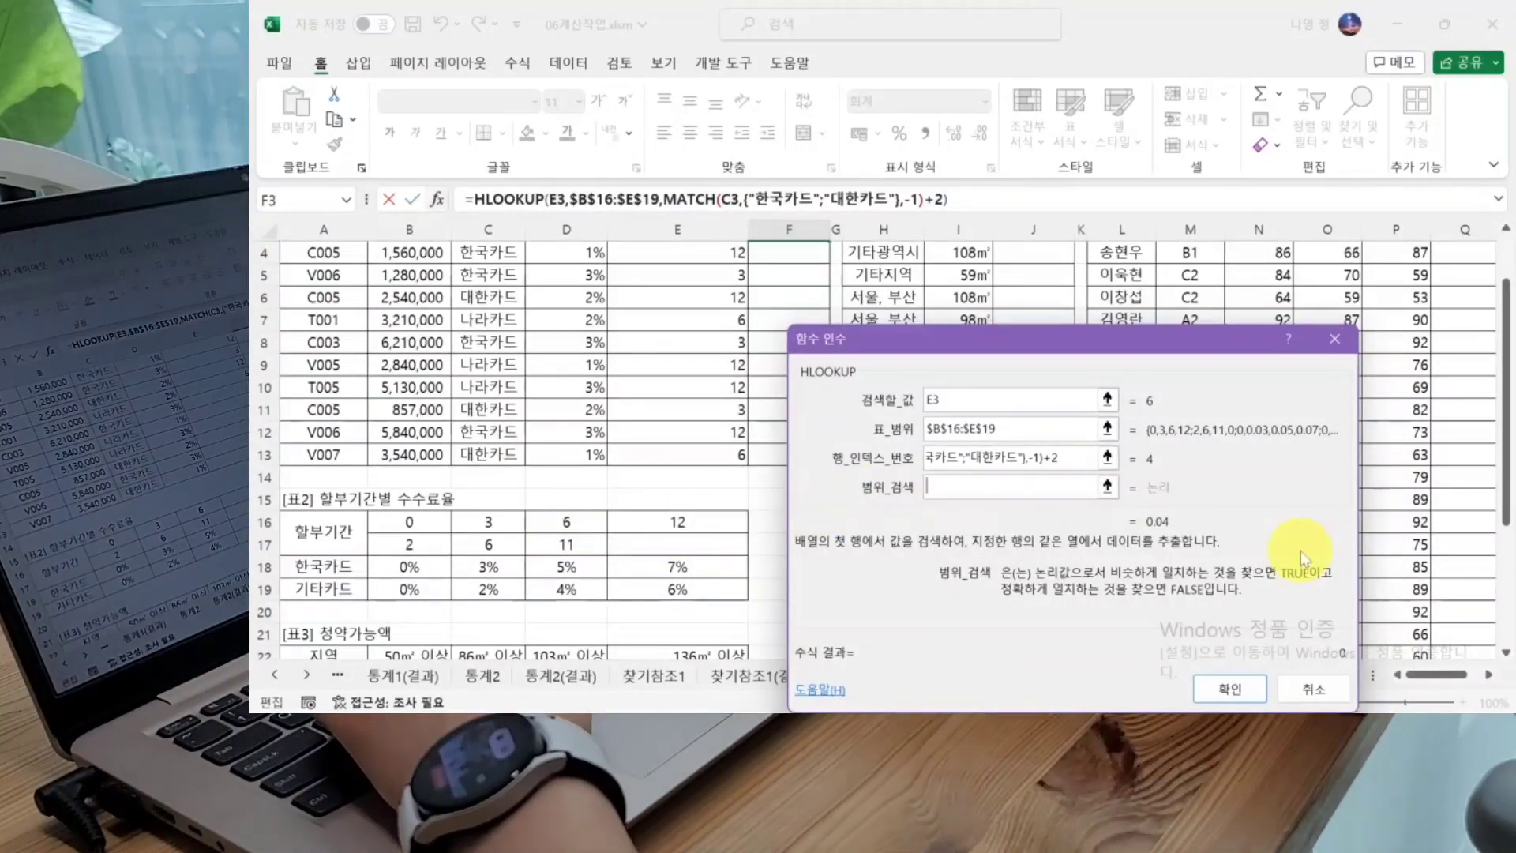
type("0")
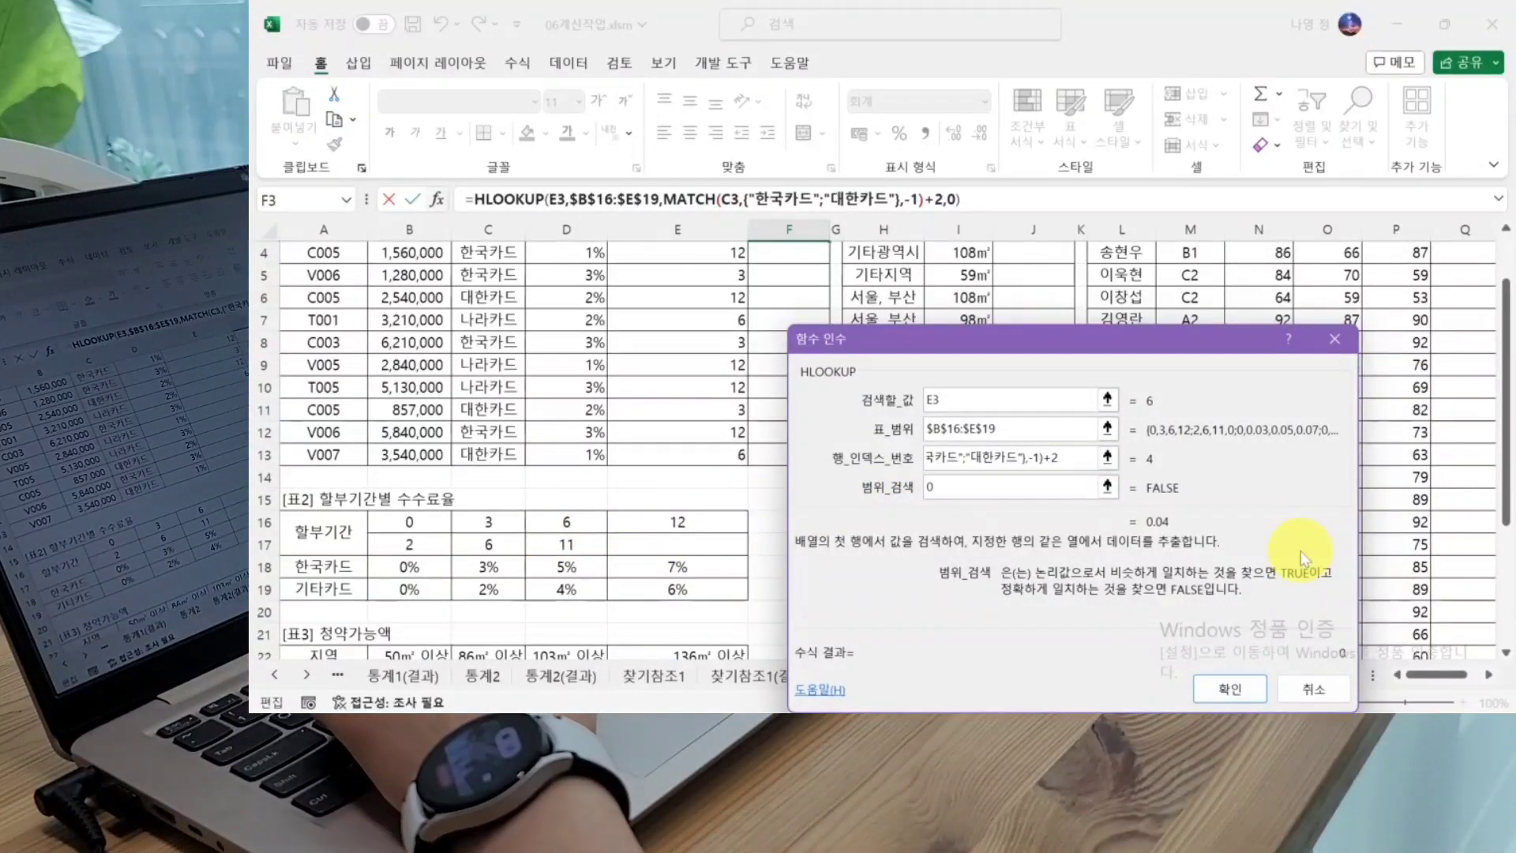
left_click(1229, 688)
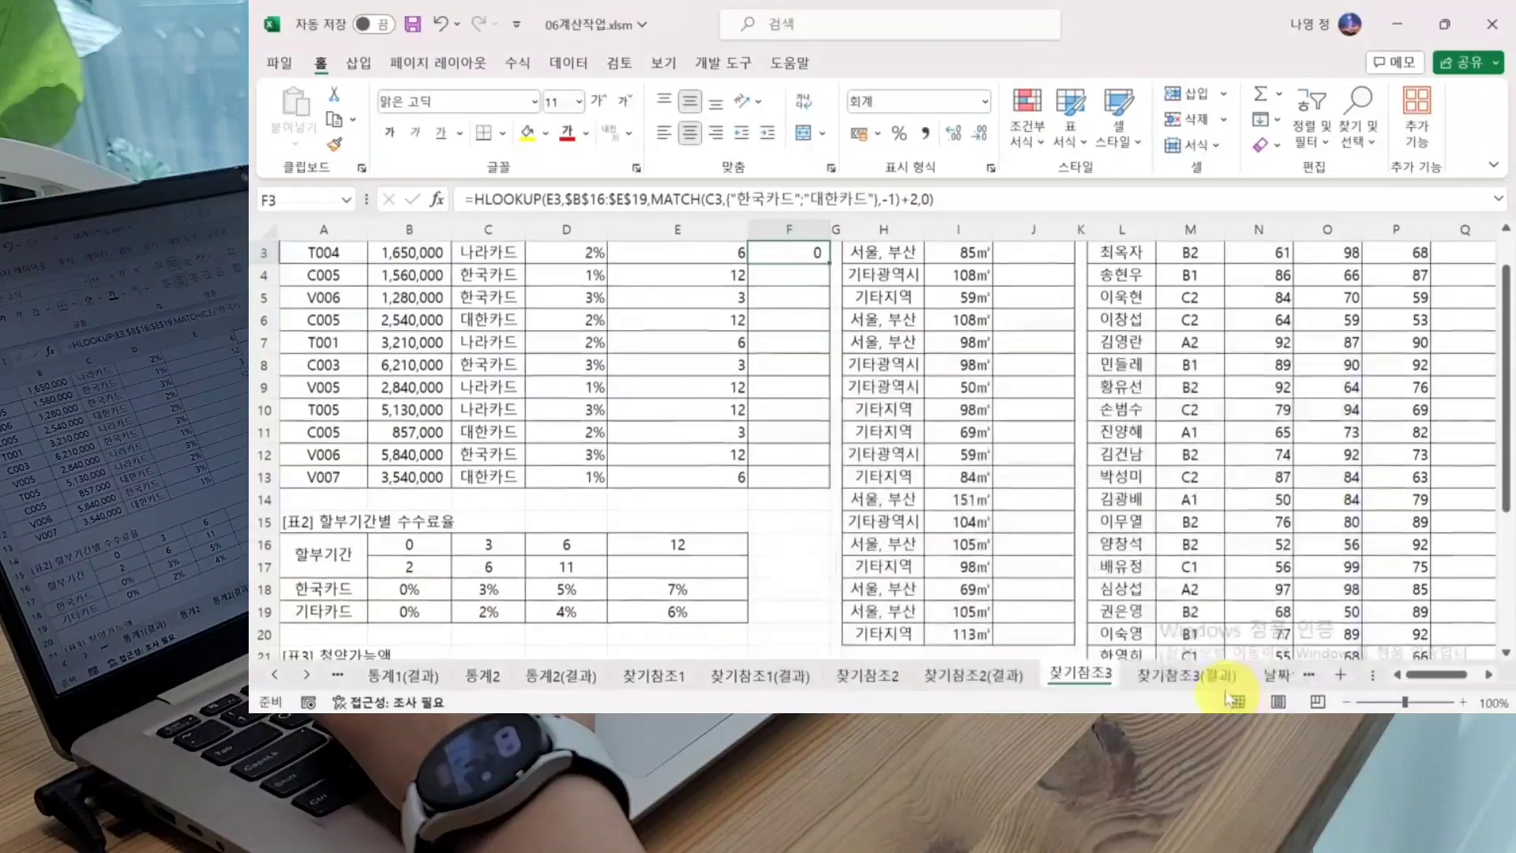
Step: Edit the F3 formula to multiply the 매출액 in B3 by the HLOOKUP fee rate
scroll(900, 411, "up", 1)
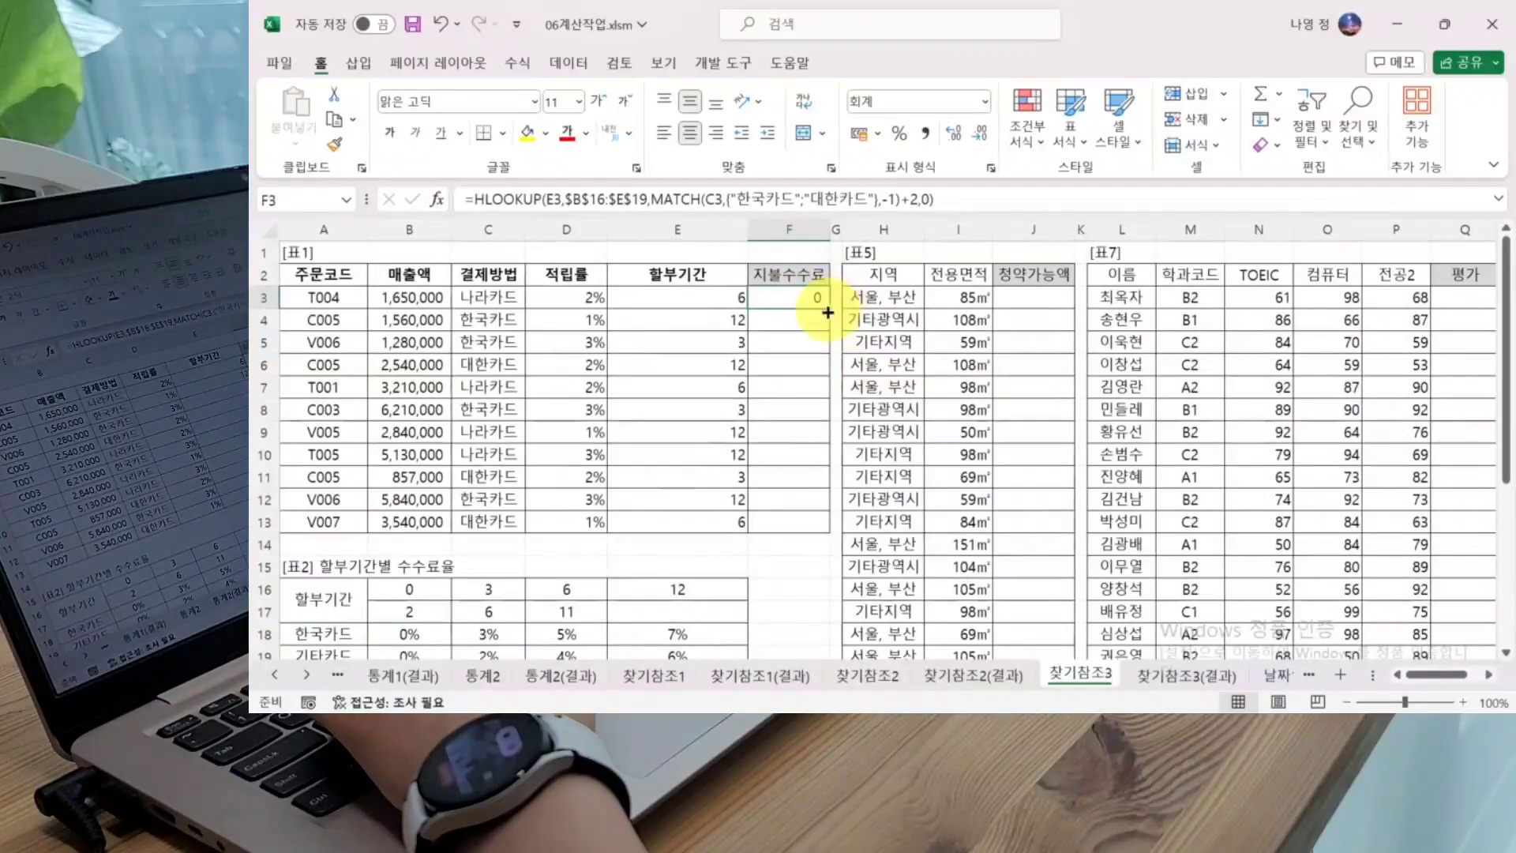
scroll(750, 379, "down", 1)
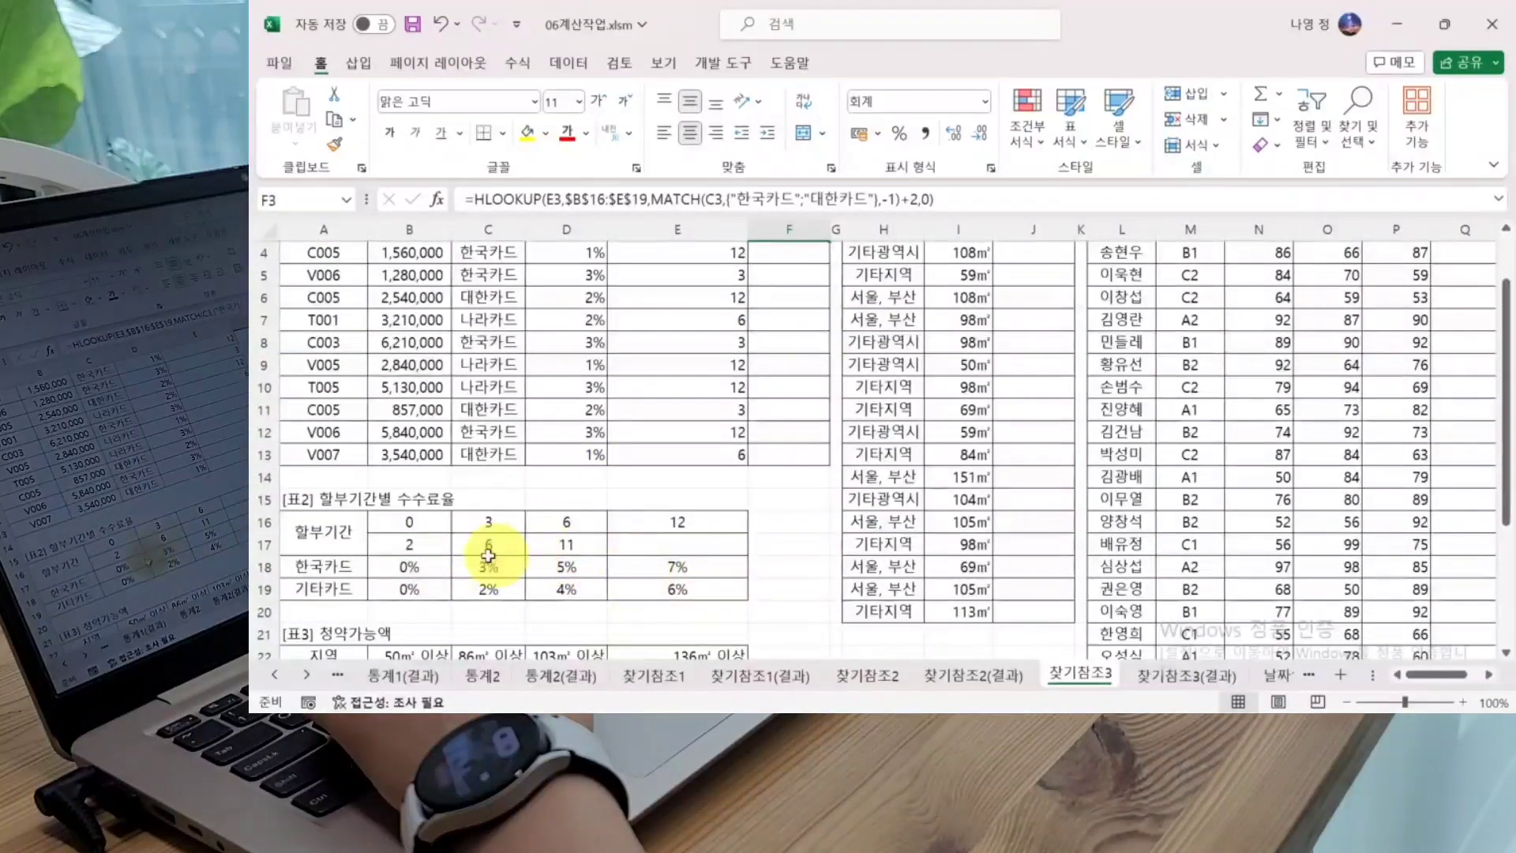
scroll(741, 495, "up", 1)
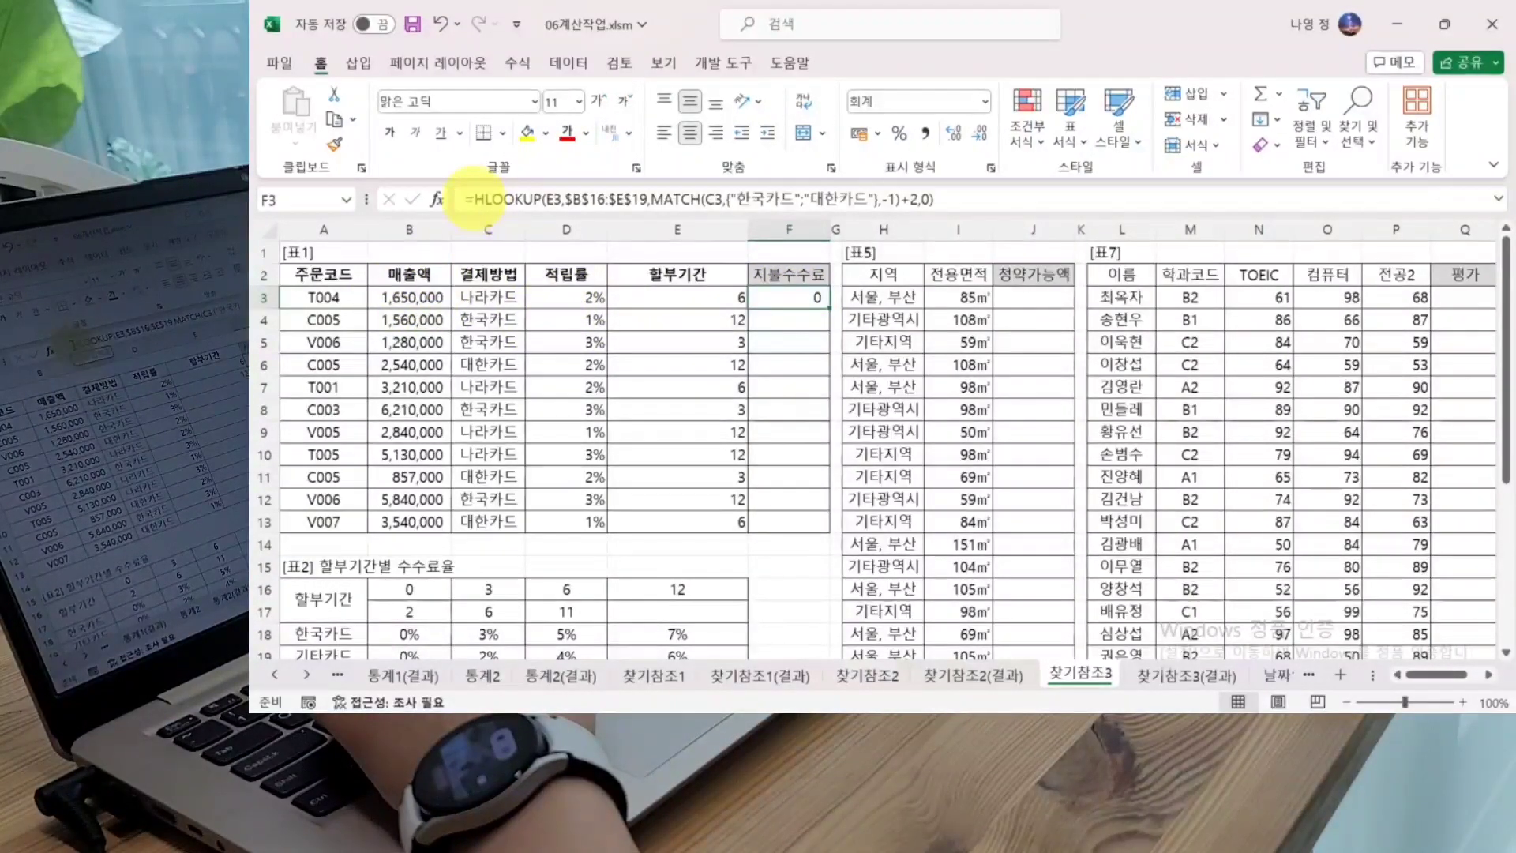
left_click_drag(471, 199, 934, 199)
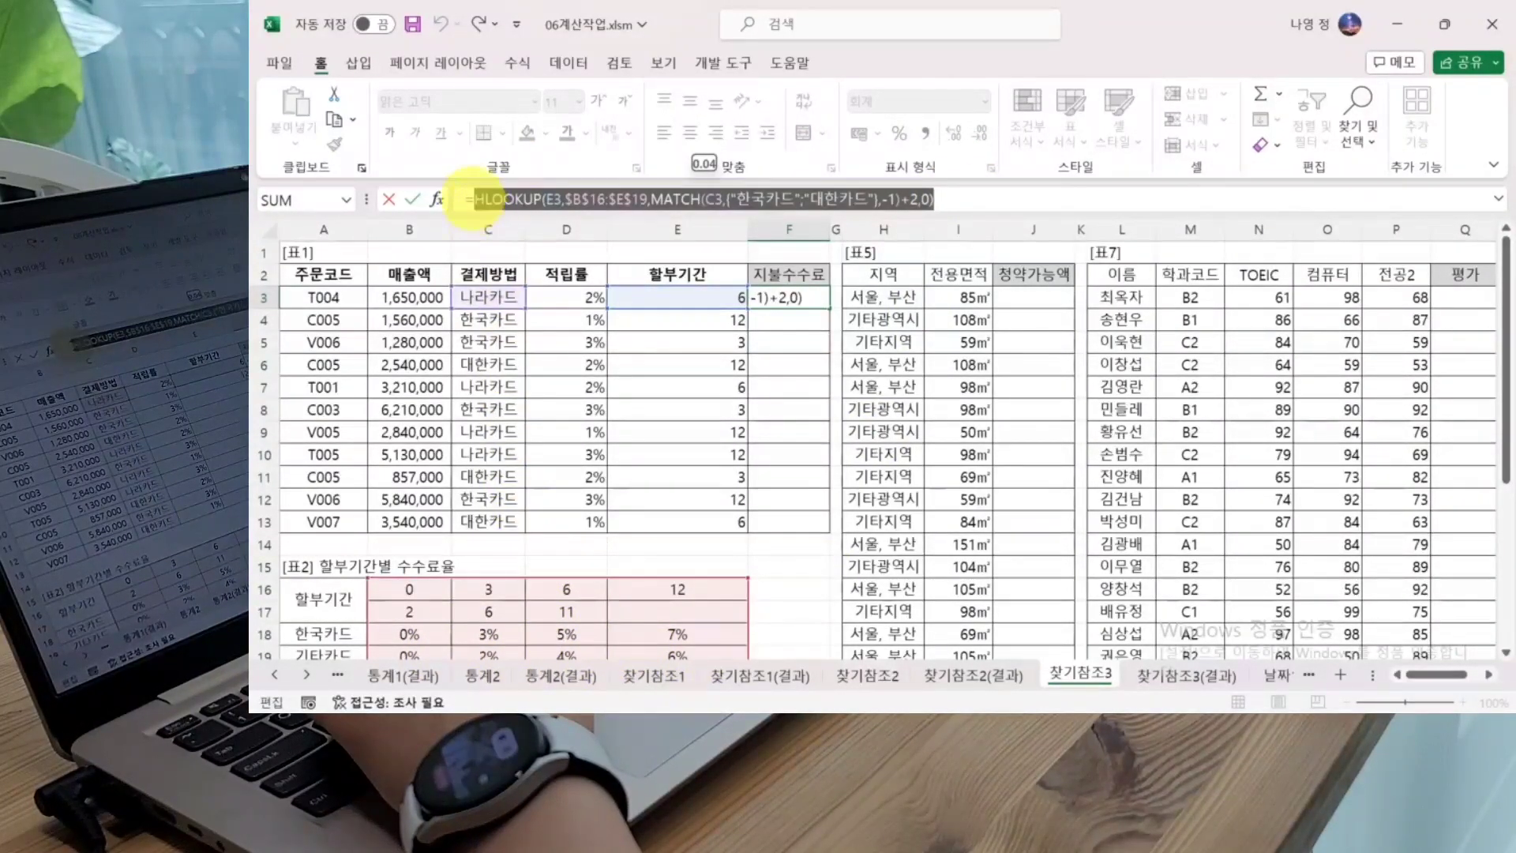
left_click(465, 199)
left_click(410, 297)
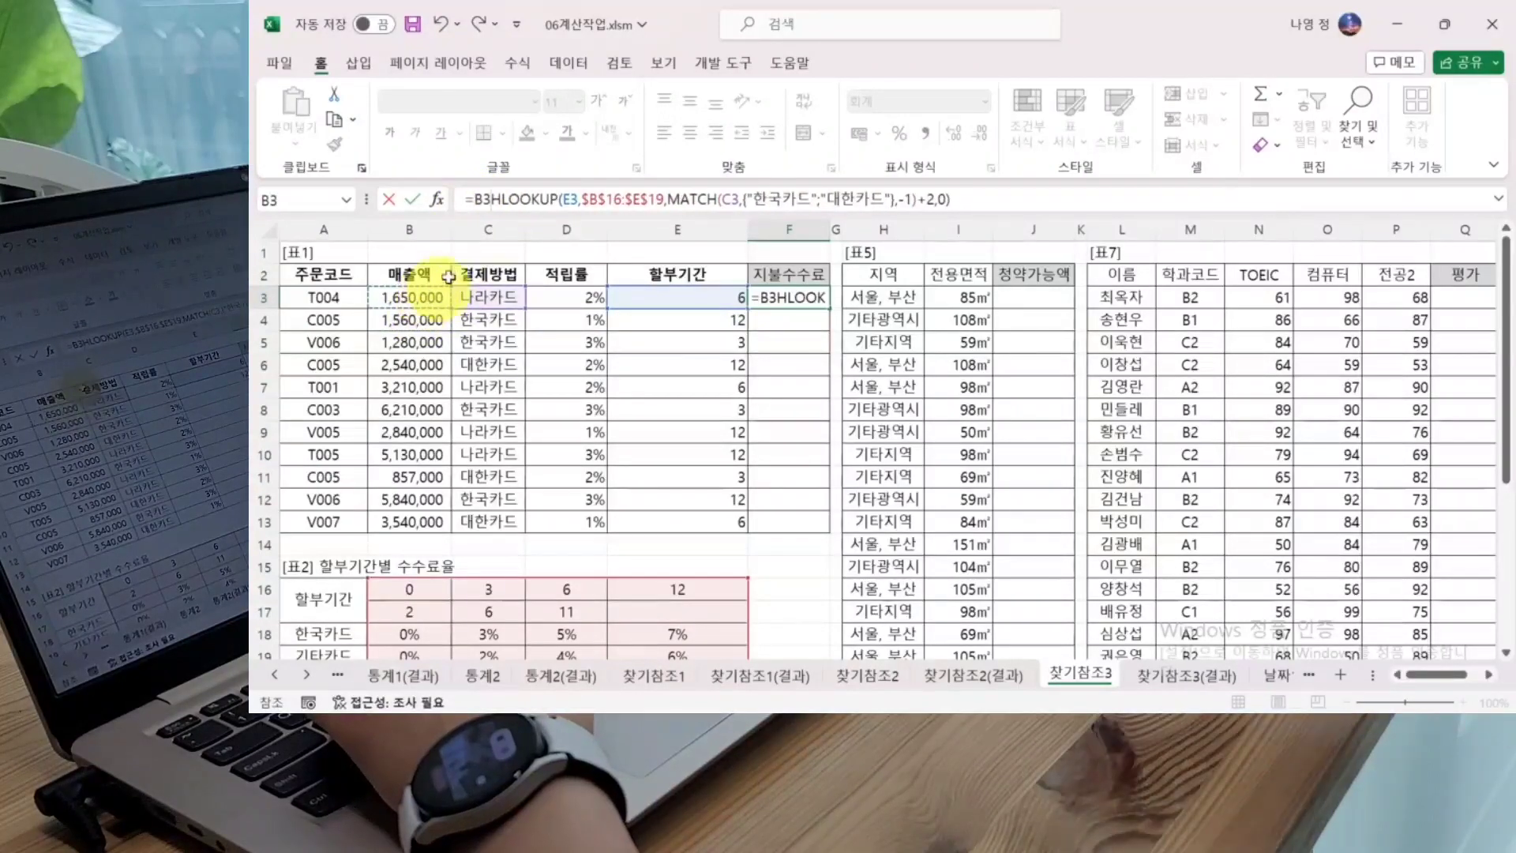
type("*")
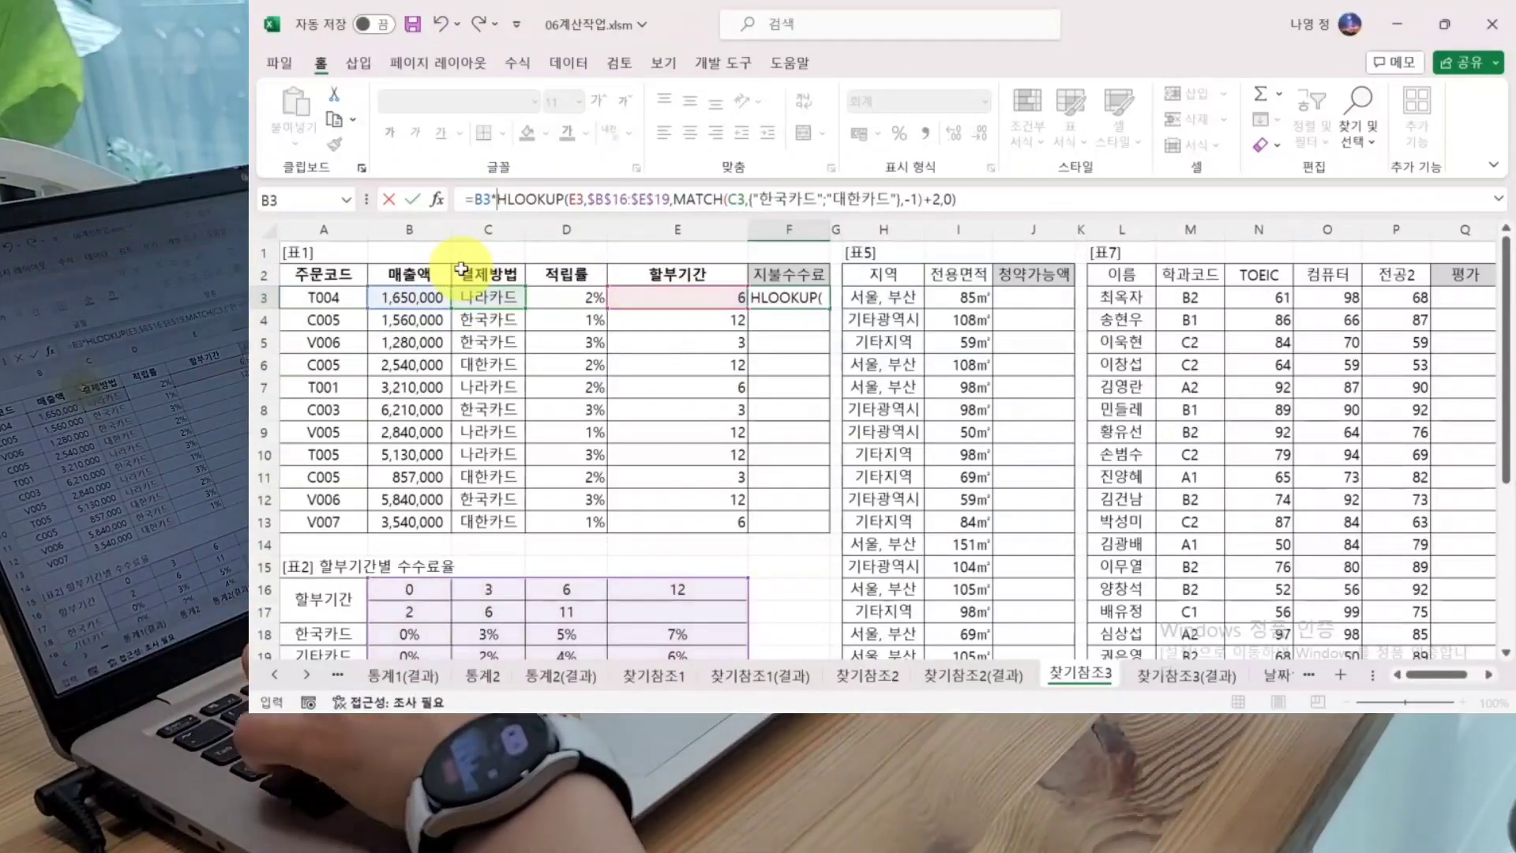
key("Return")
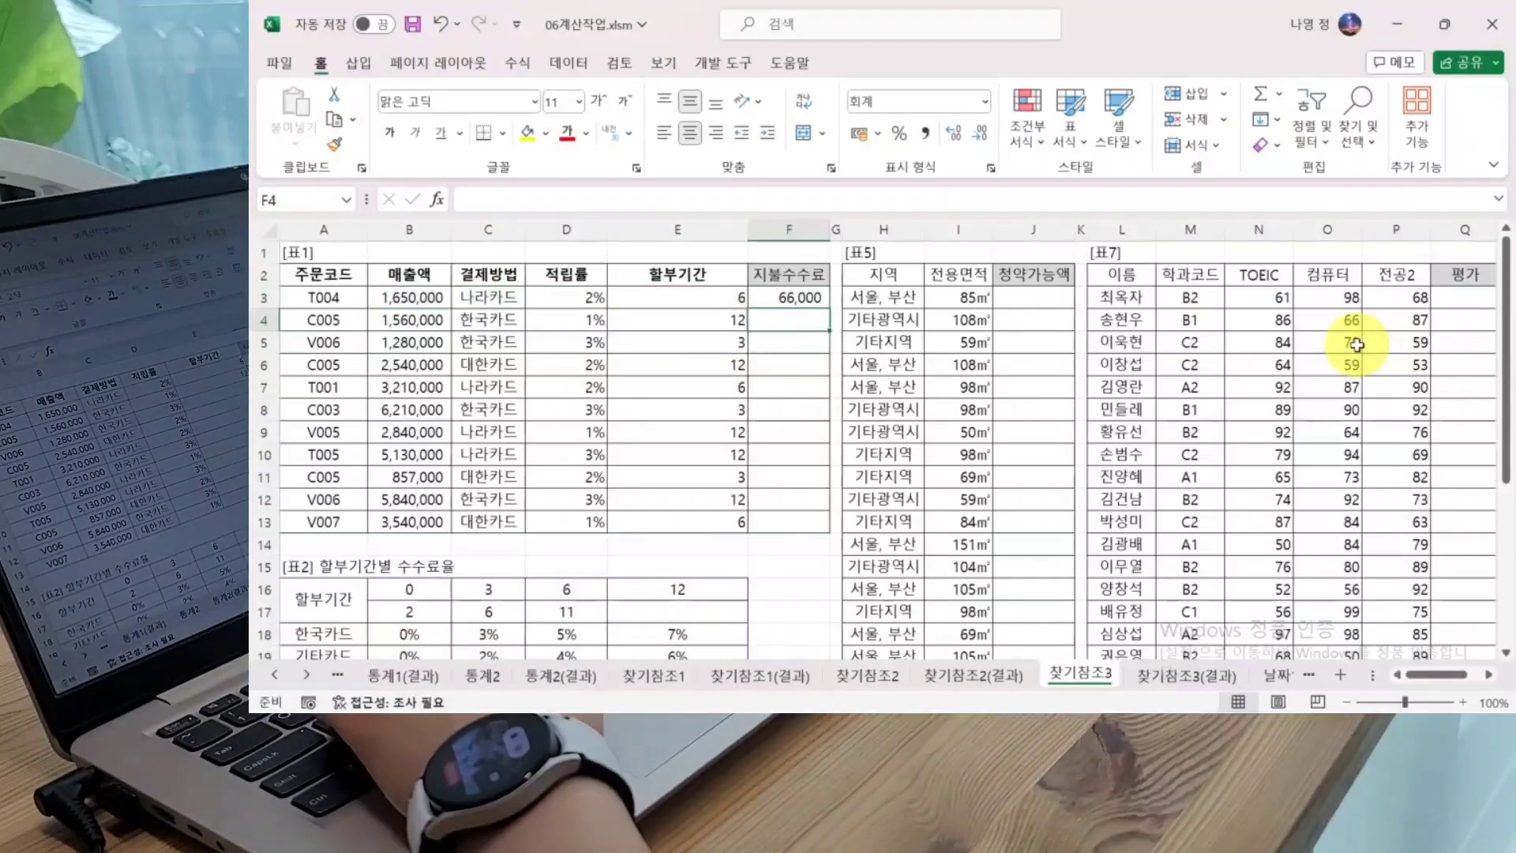
Step: Fill the 지불수수료 formula from F3 down to F13 and reselect F3
left_click(793, 297)
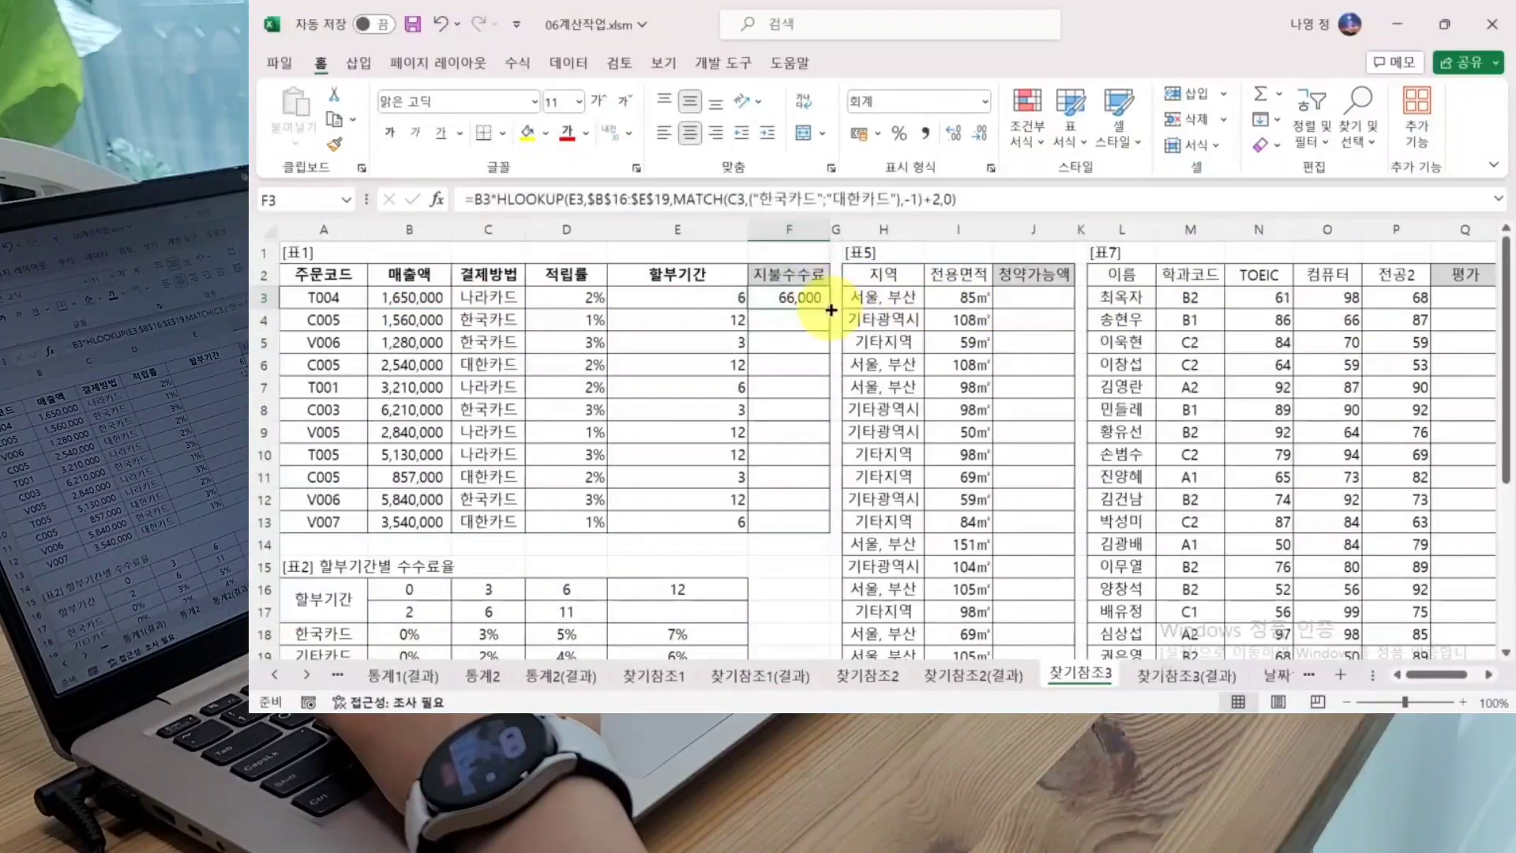
left_click_drag(830, 310, 829, 526)
left_click(798, 297)
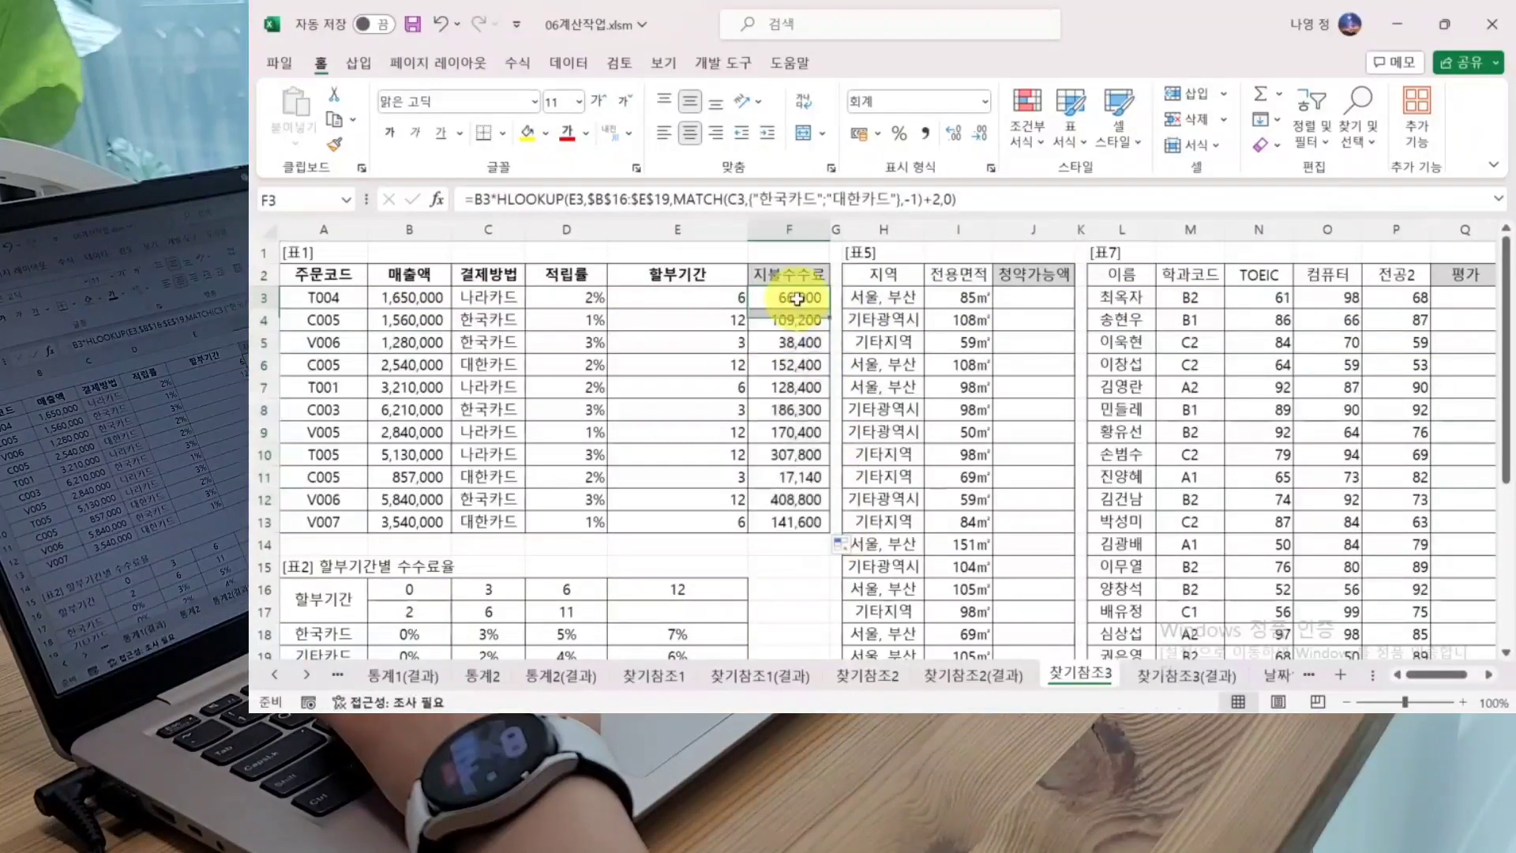